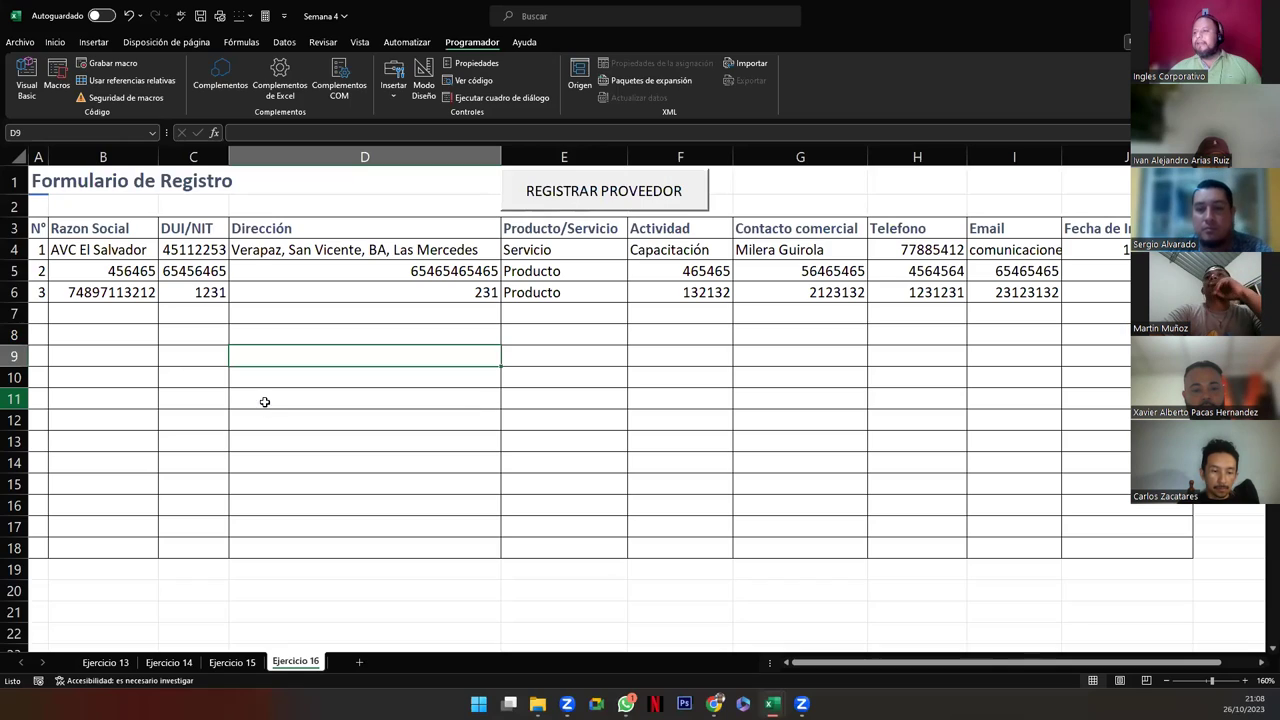
- Clear the three sample supplier records in rows 4 to 6 of the registration table
key("Down")
key("Down")
left_click_drag(38, 250, 1103, 288)
key("Delete")
left_click(520, 367)
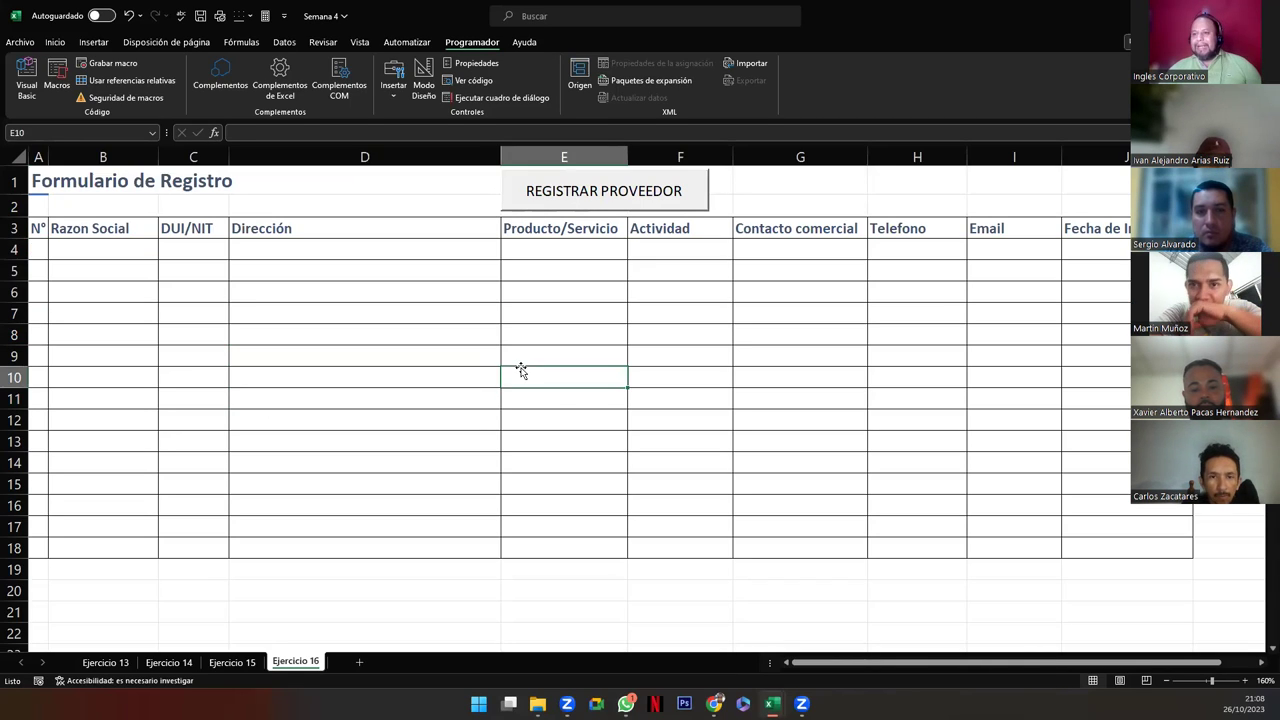
- Review the Formulario de Registro title rows and the column headers in row 3
left_click_drag(35, 192, 1128, 214)
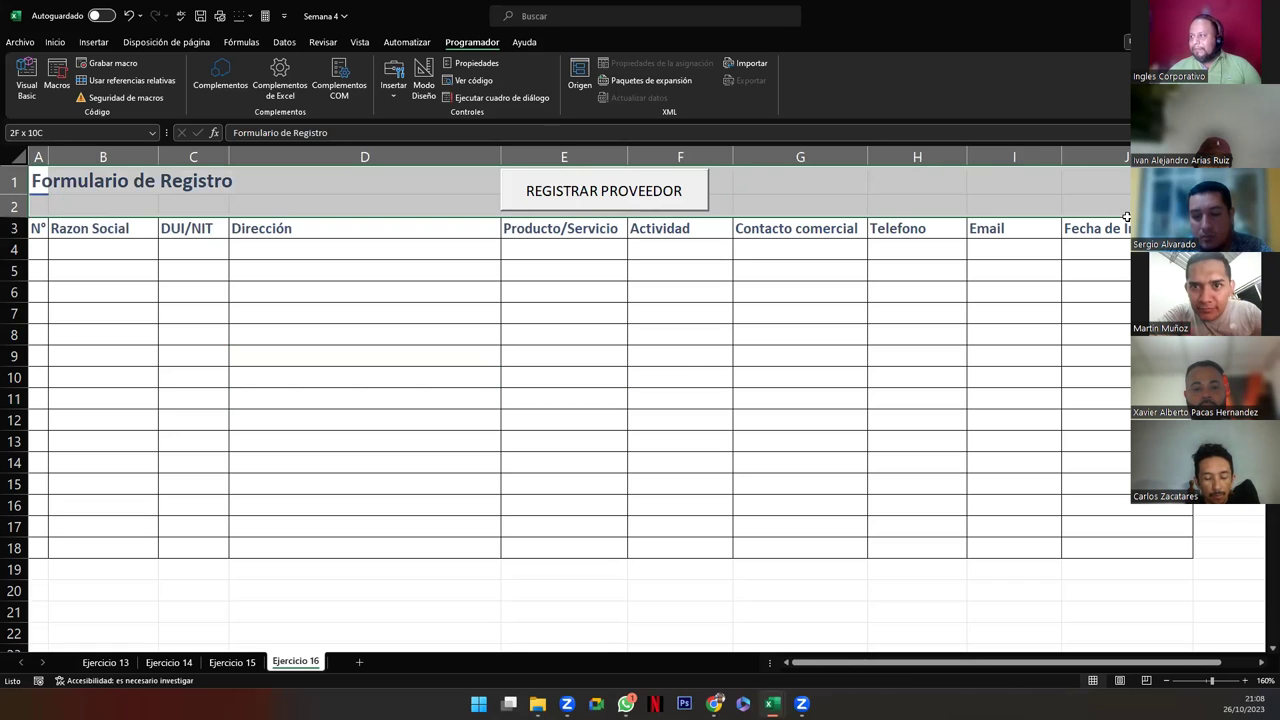
left_click(686, 366)
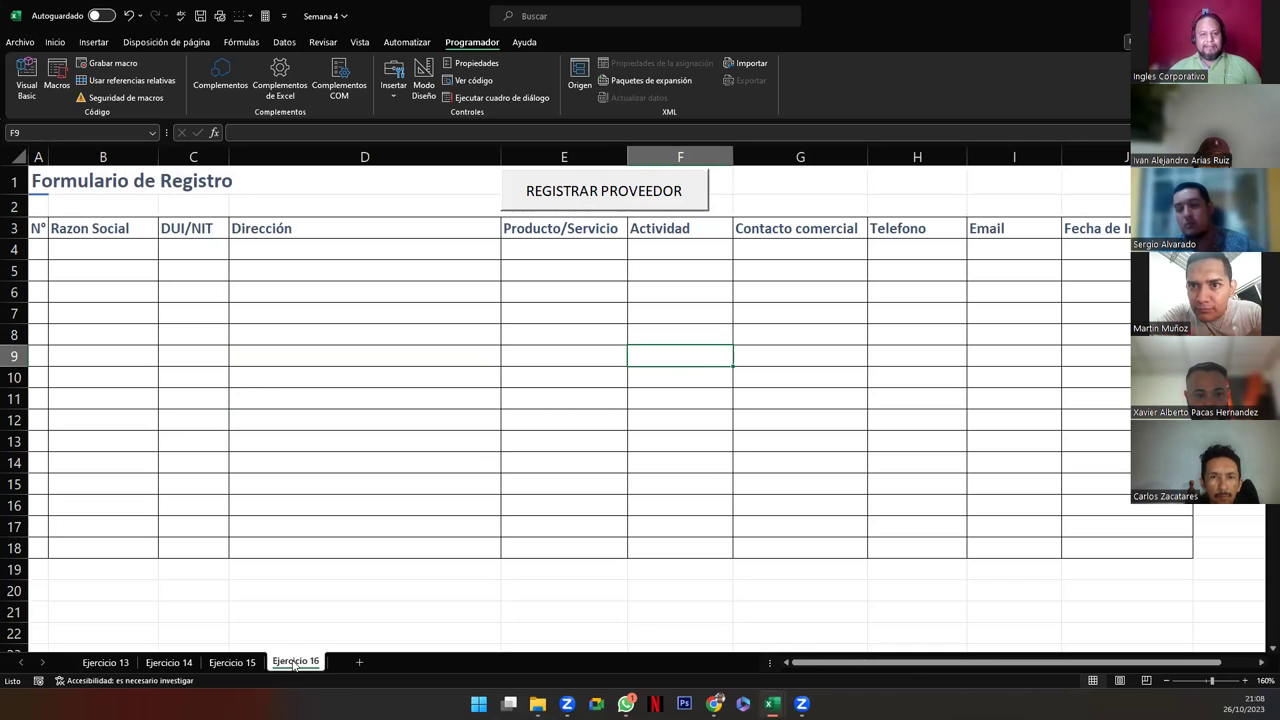
left_click(15, 228)
left_click_drag(38, 228, 1100, 232)
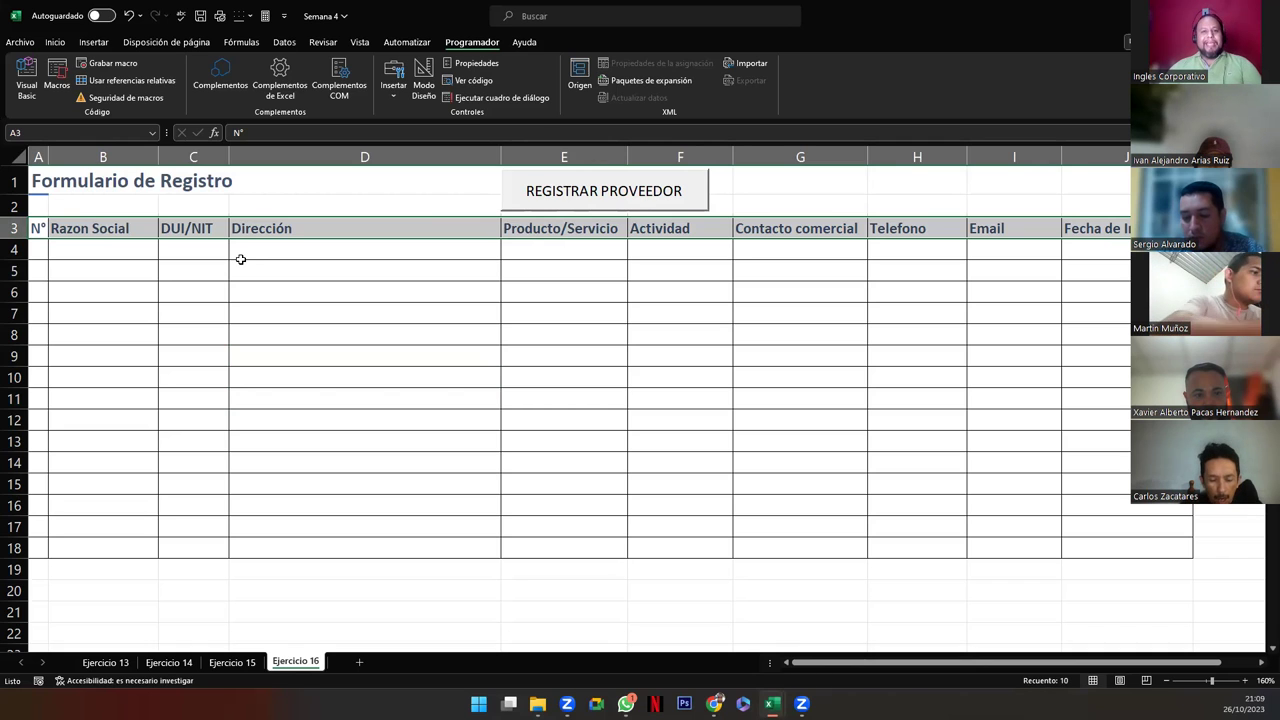
left_click(36, 181)
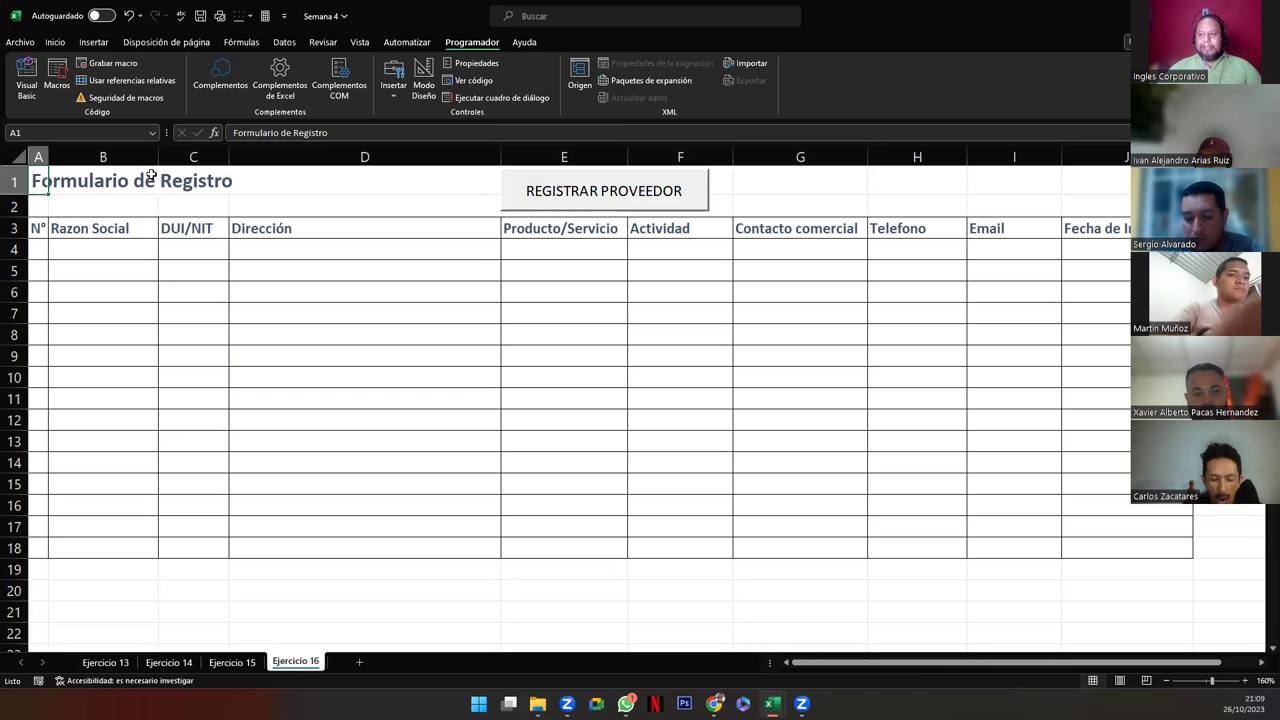
- Turn on design mode and select the REGISTRAR PROVEEDOR button on the sheet
left_click(556, 196)
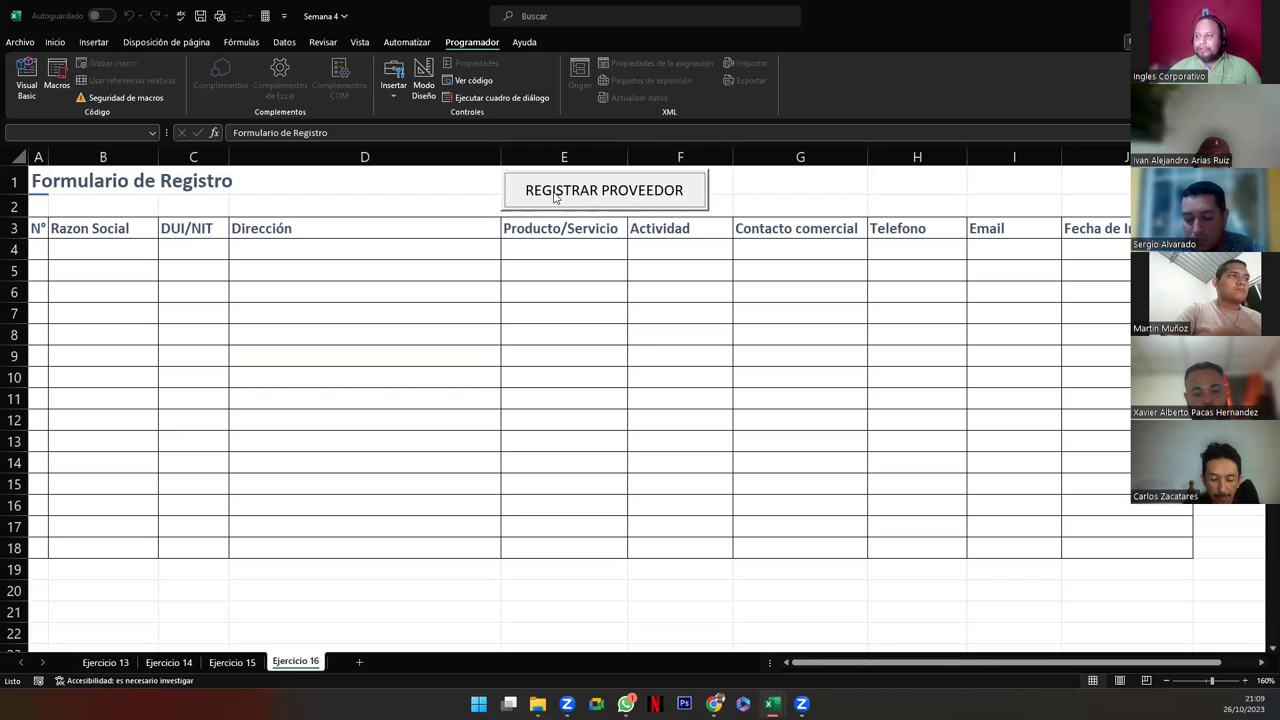
left_click(396, 92)
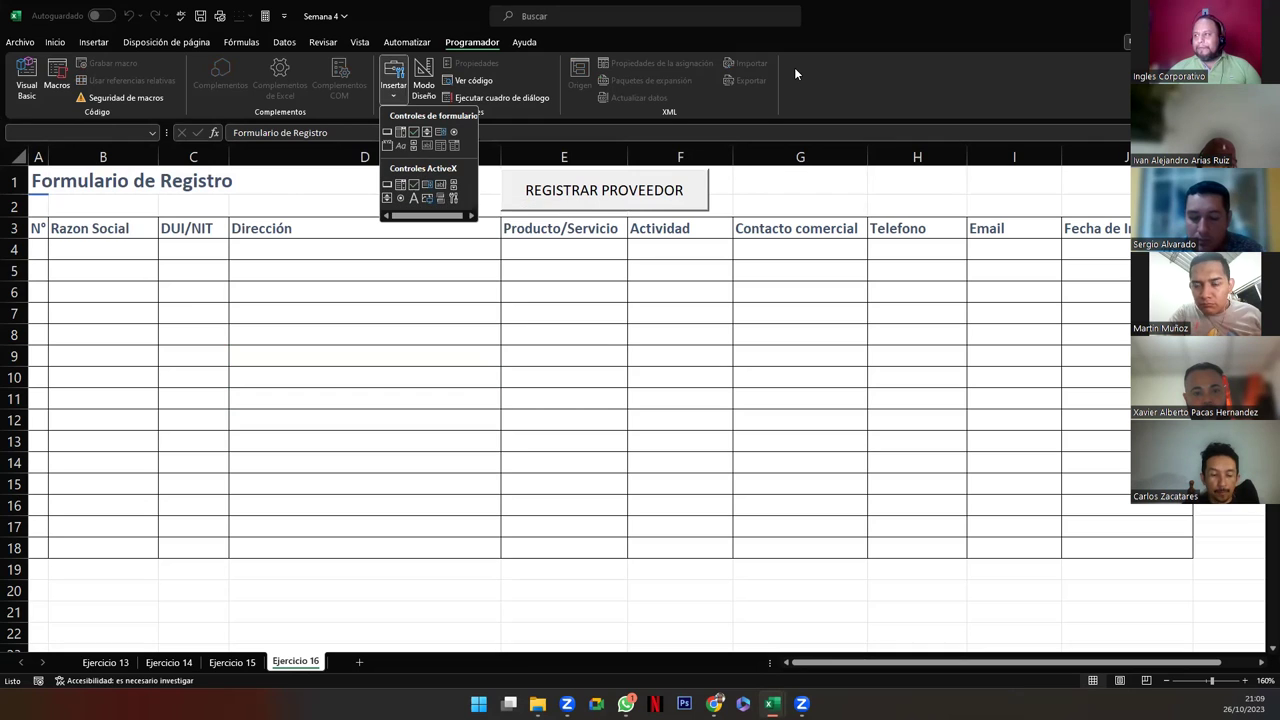
left_click(695, 187)
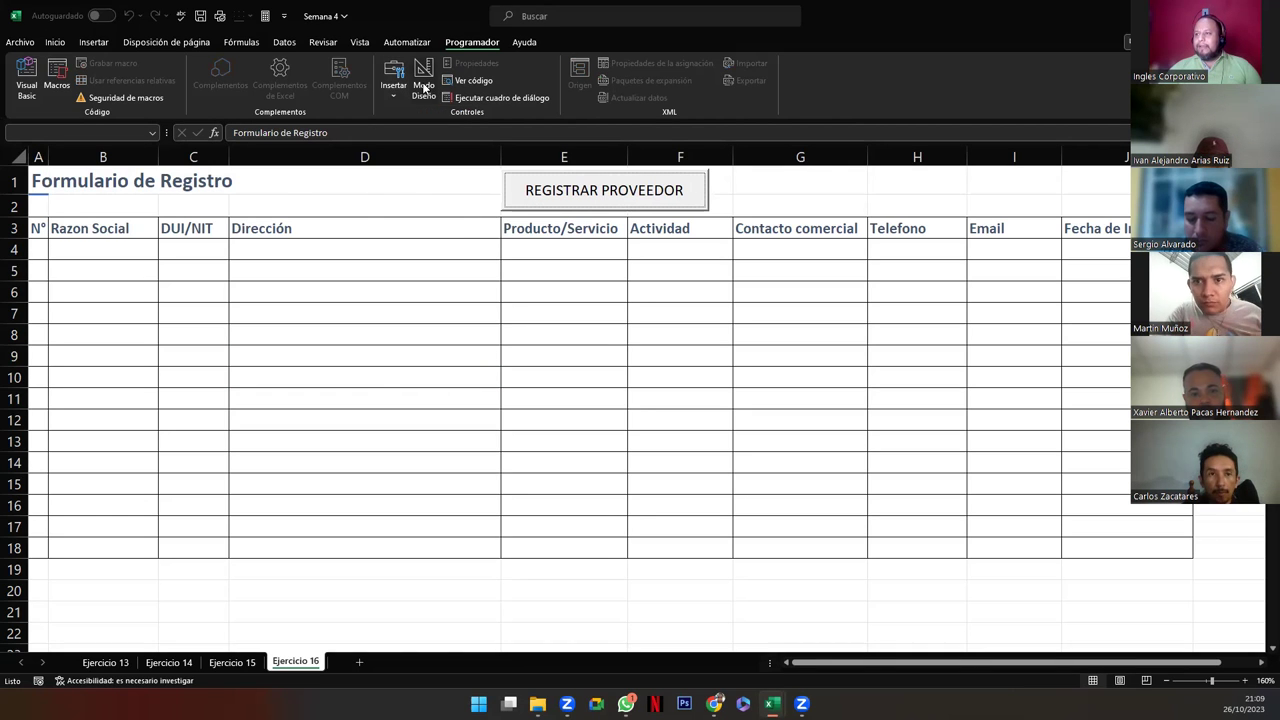
key("Escape")
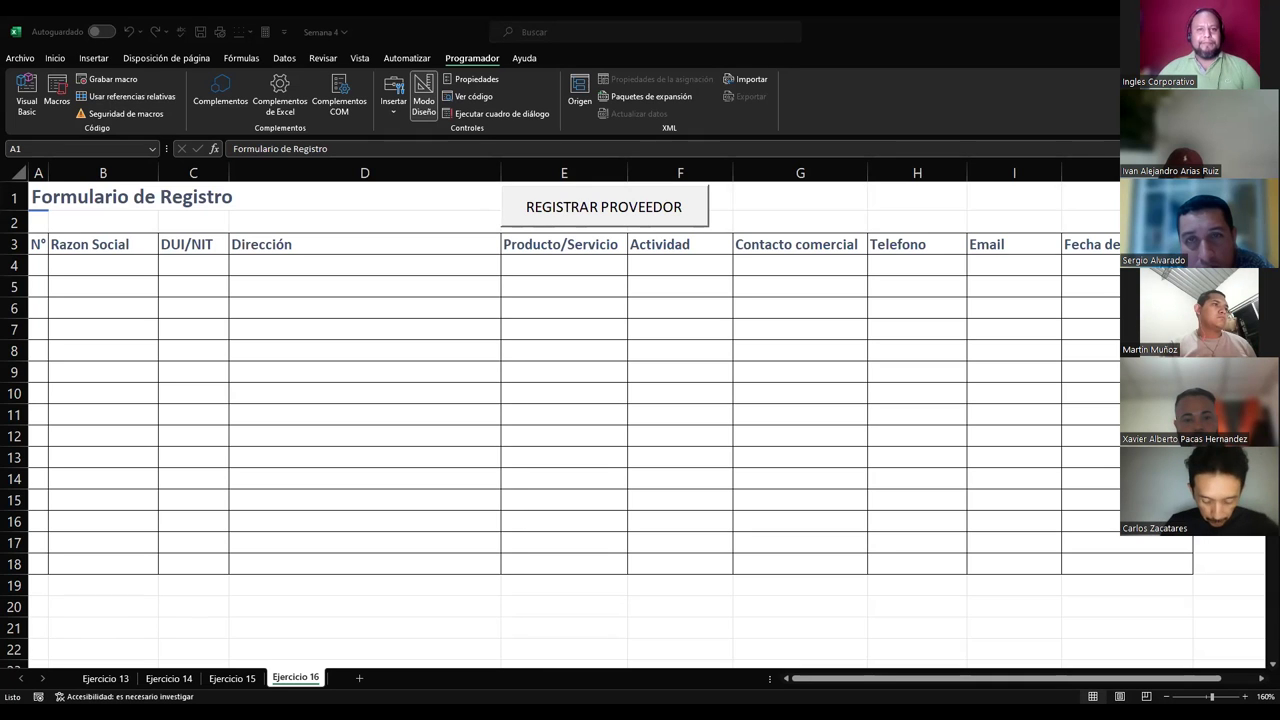
key("alt+Tab")
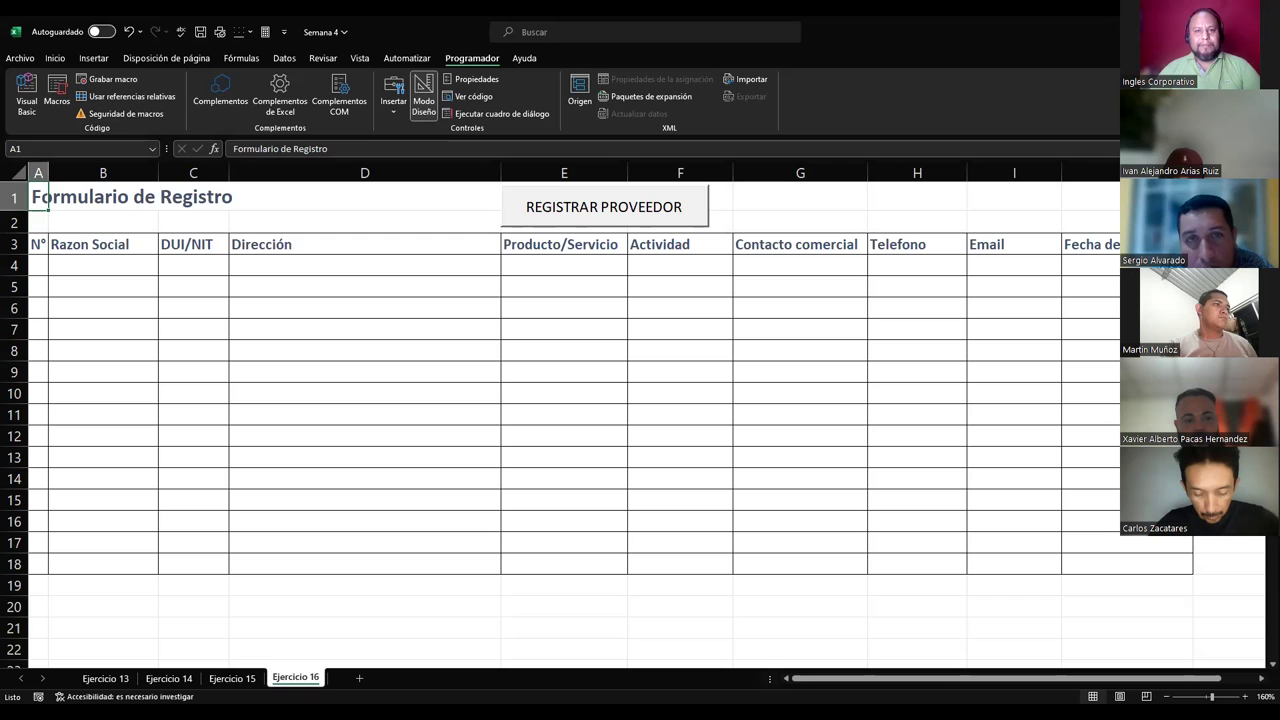
key("alt+Tab")
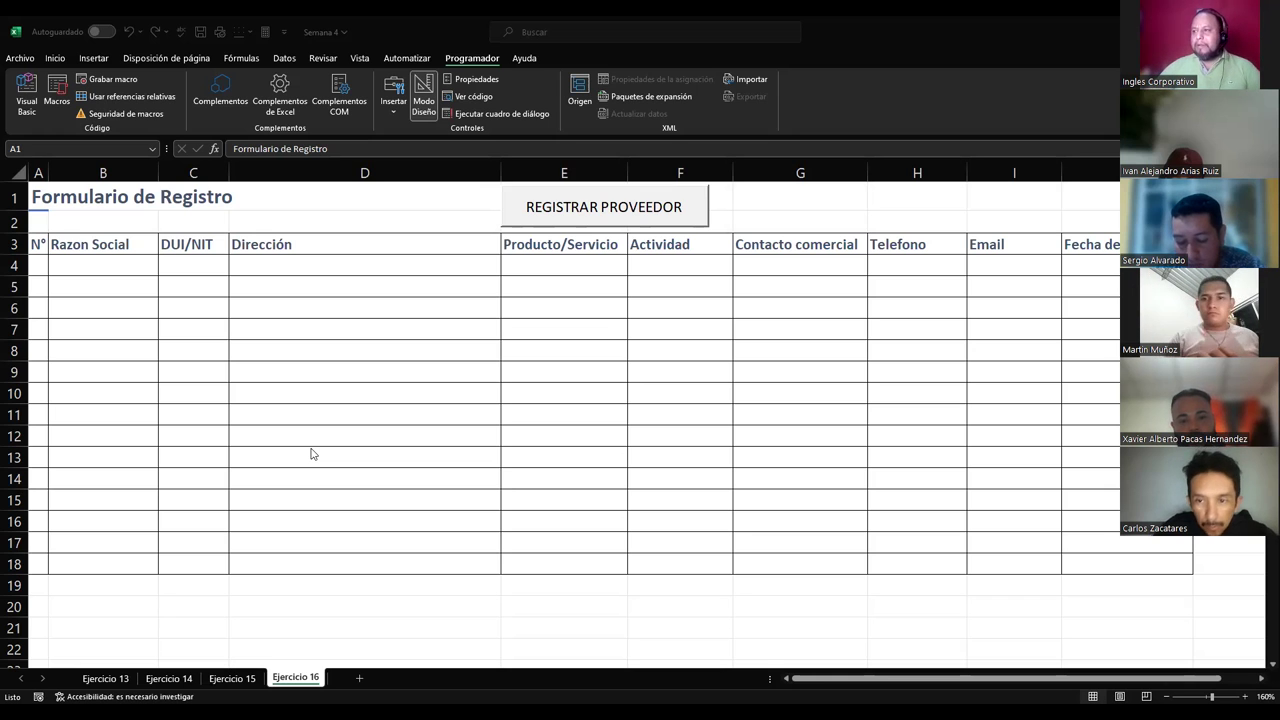
left_click(590, 222)
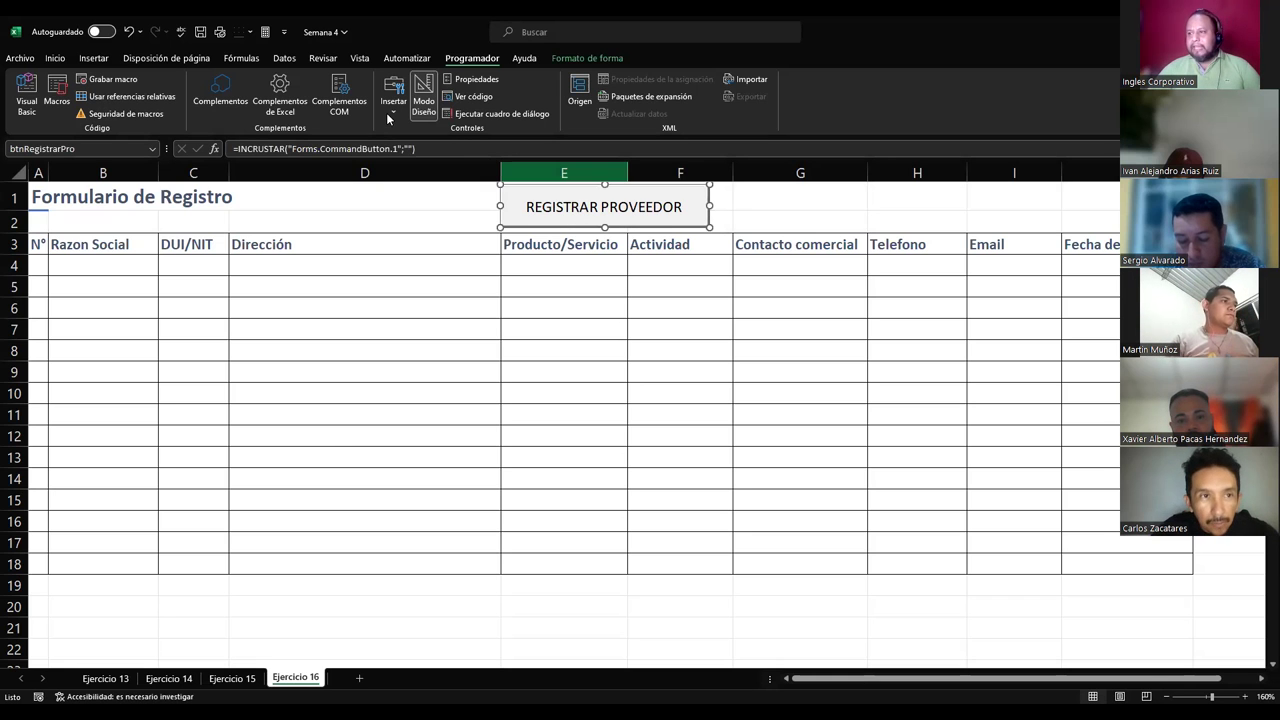
- Examine the form and ActiveX controls available for insertion, in particular the ActiveX command button
left_click(392, 112)
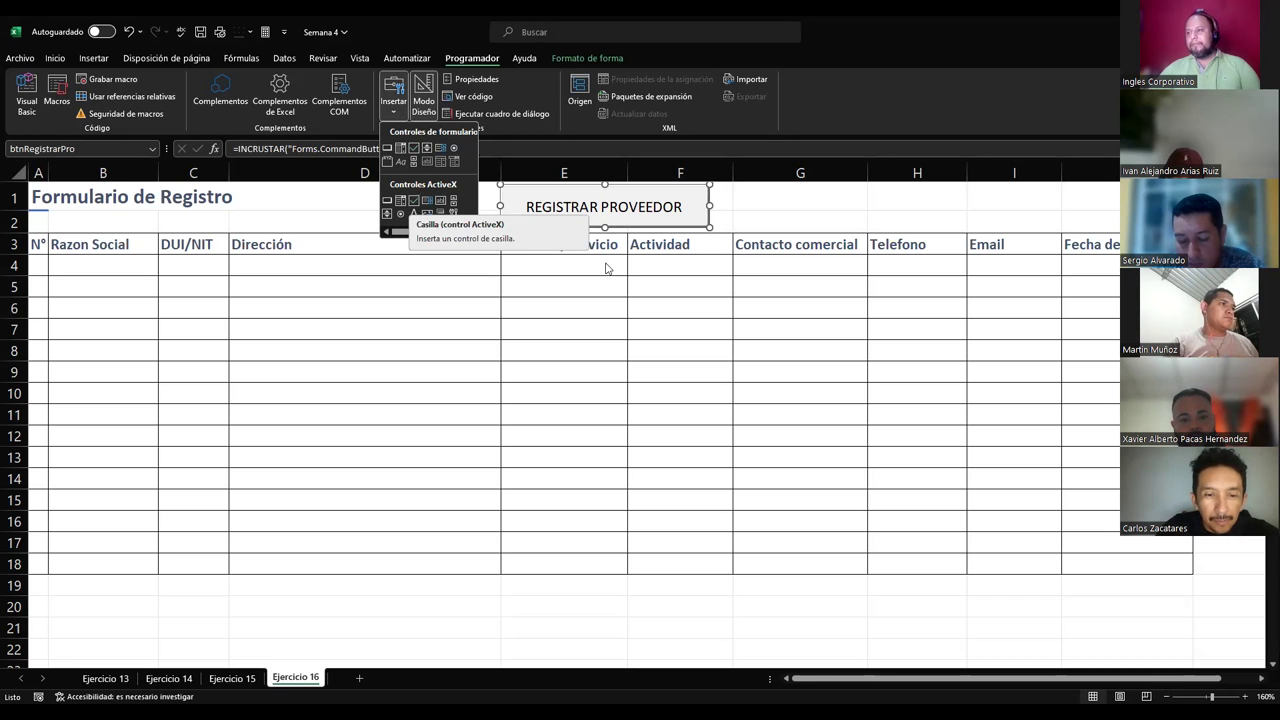
left_click(449, 224)
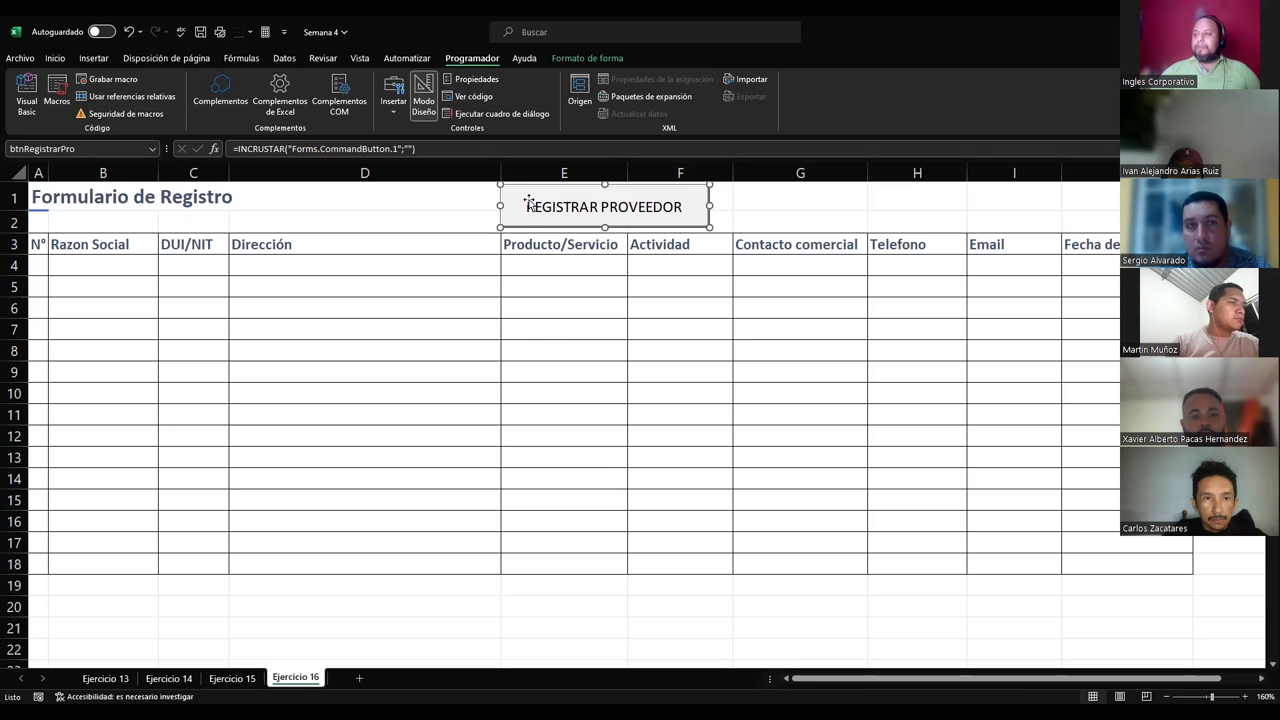
left_click(524, 253)
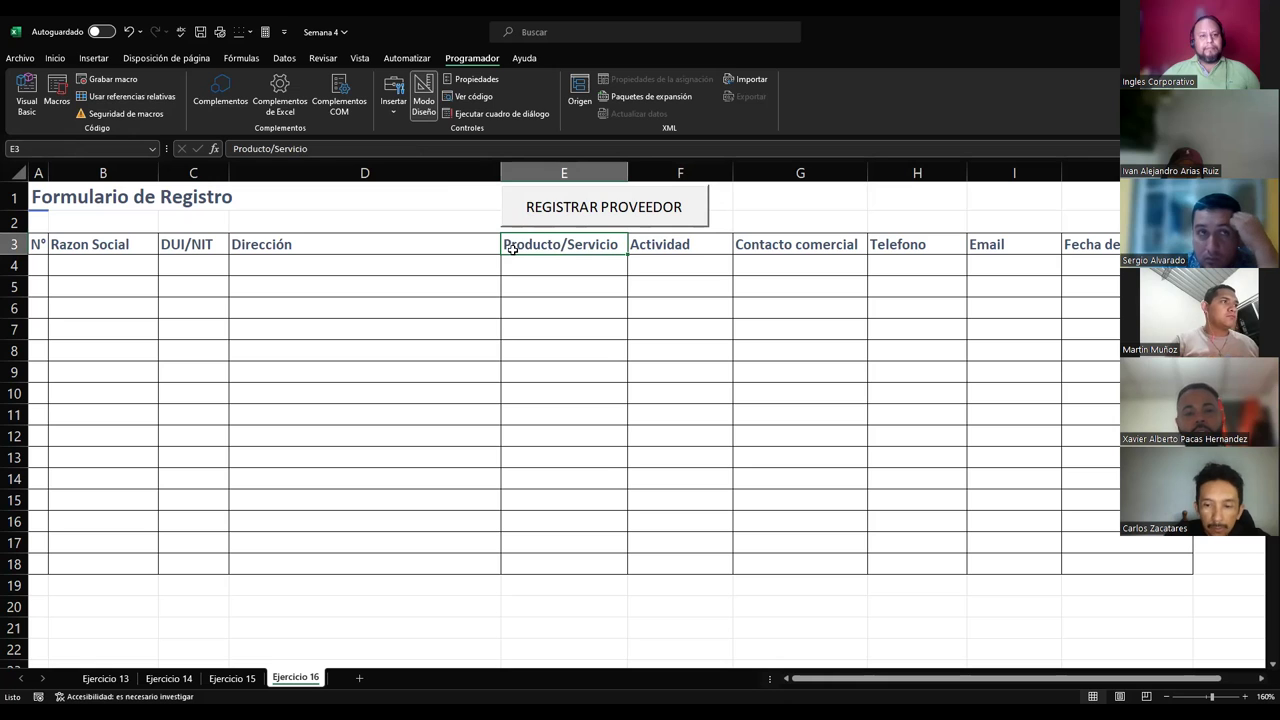
left_click(530, 207)
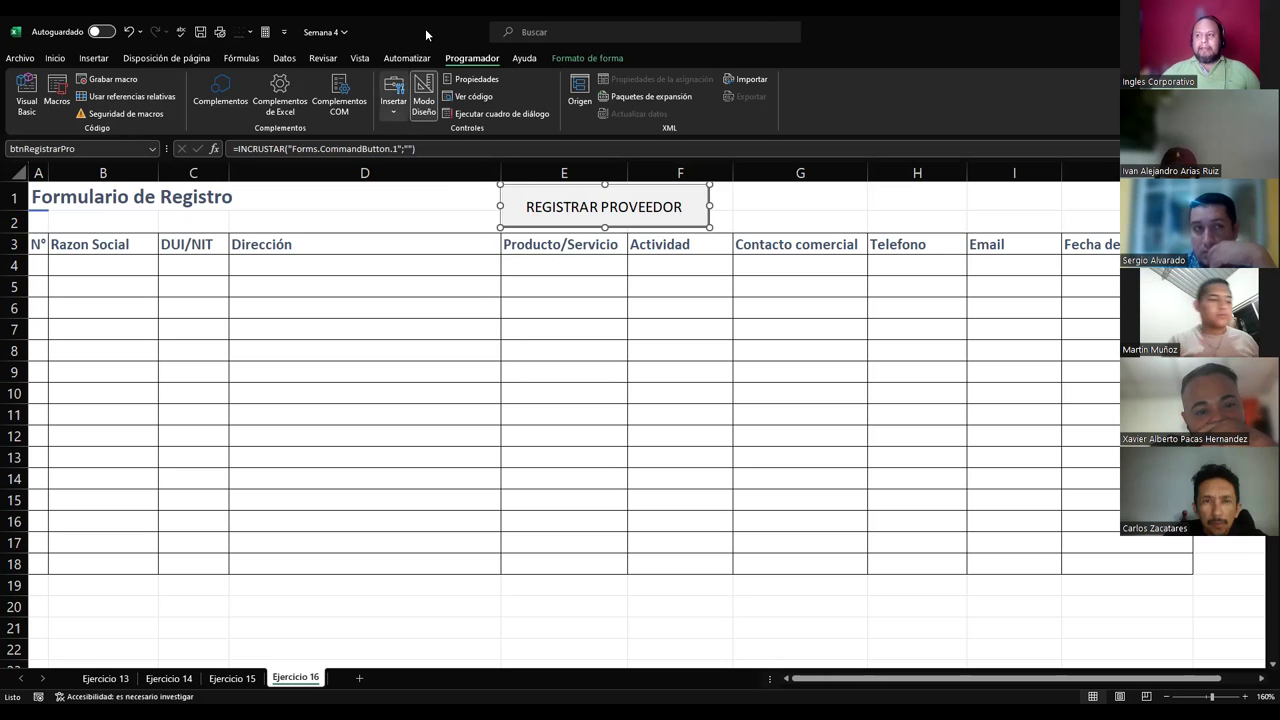
left_click(391, 110)
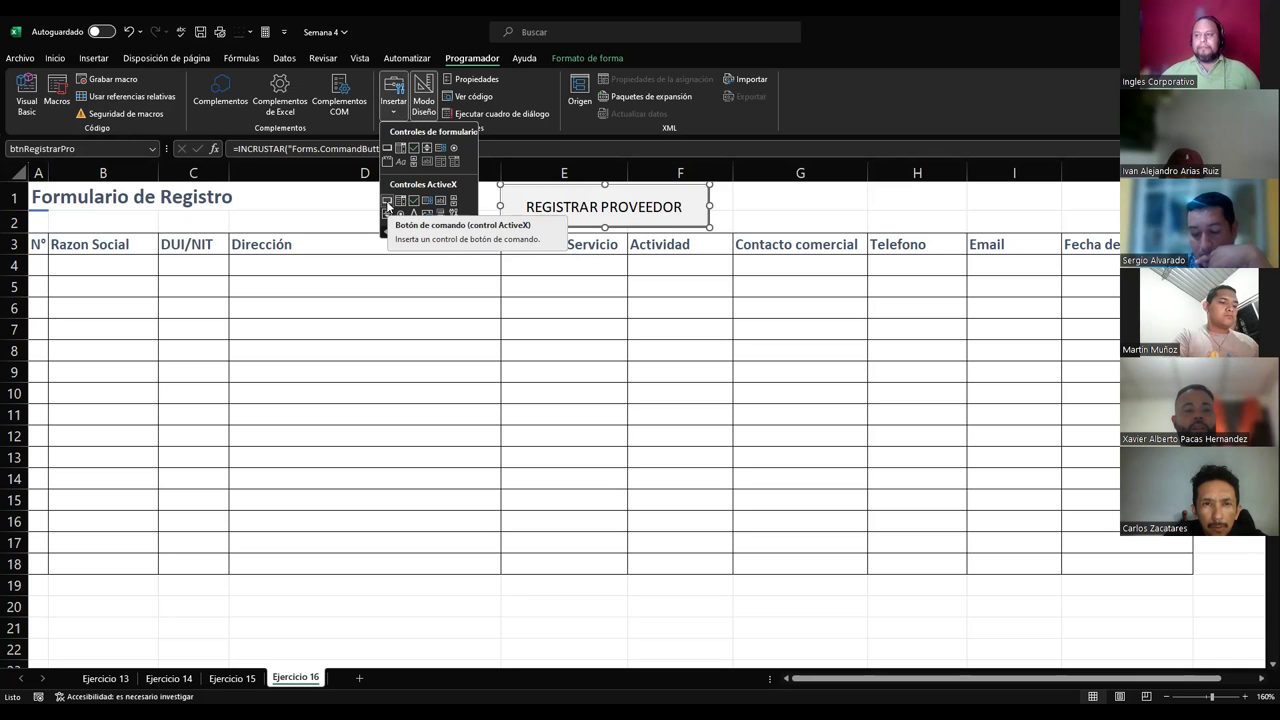
key("Escape")
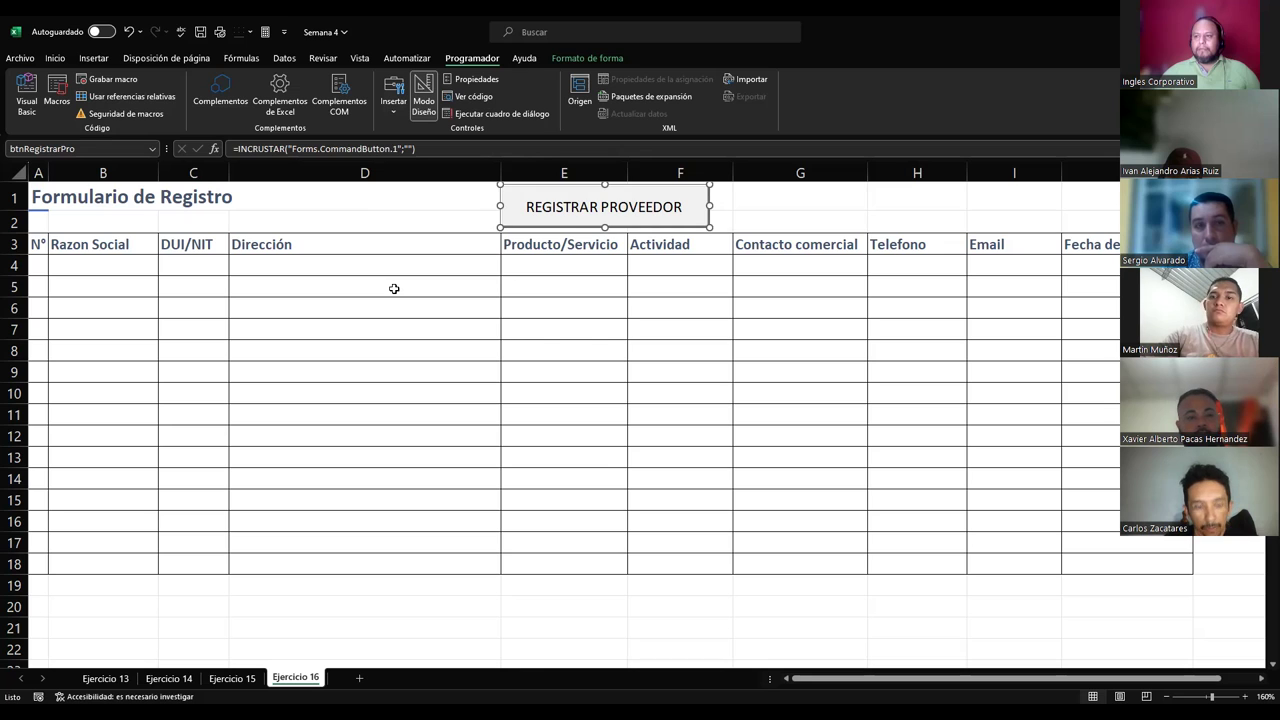
left_click(176, 248)
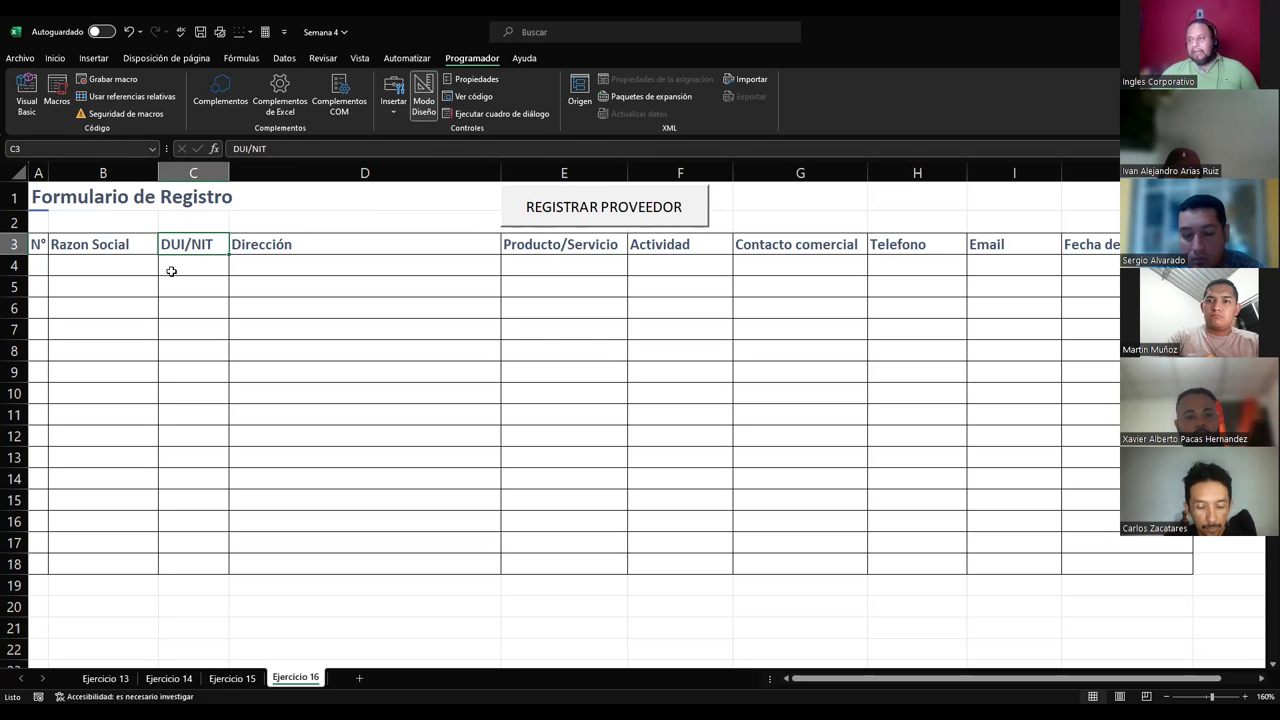
- Open the properties of the REGISTRAR PROVEEDOR button and inspect its Caption and Name
right_click(511, 219)
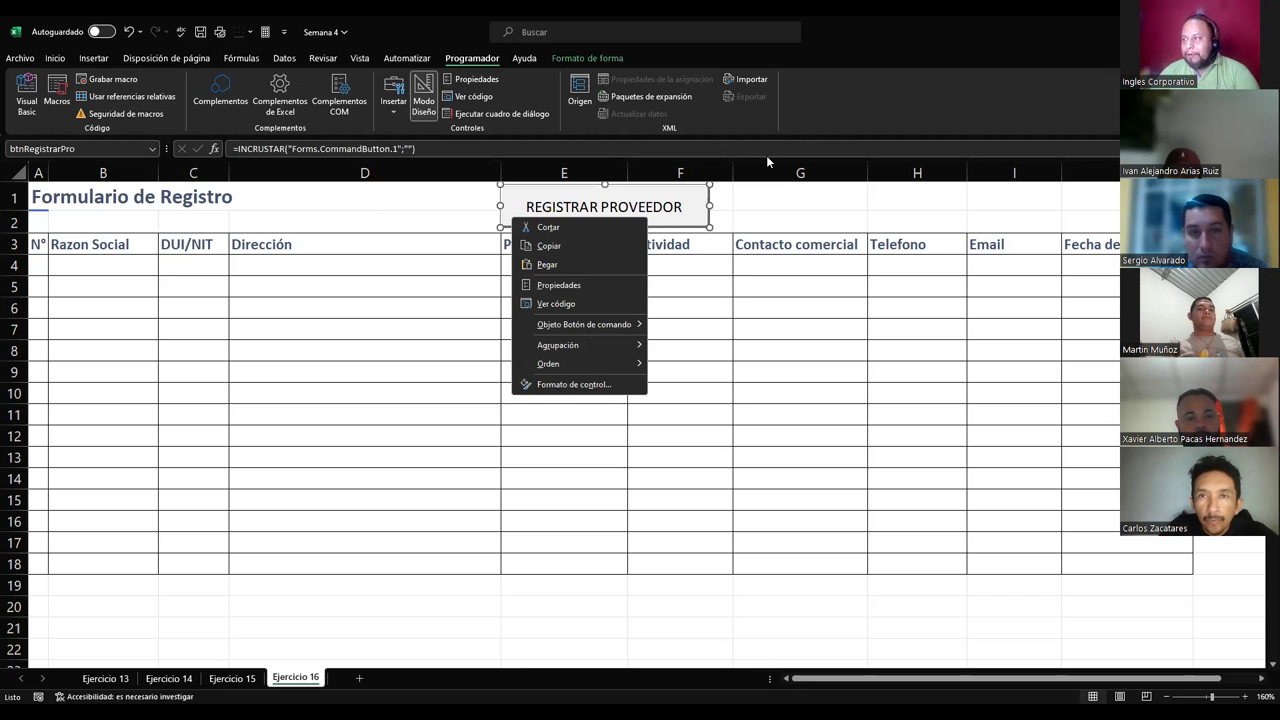
key("i")
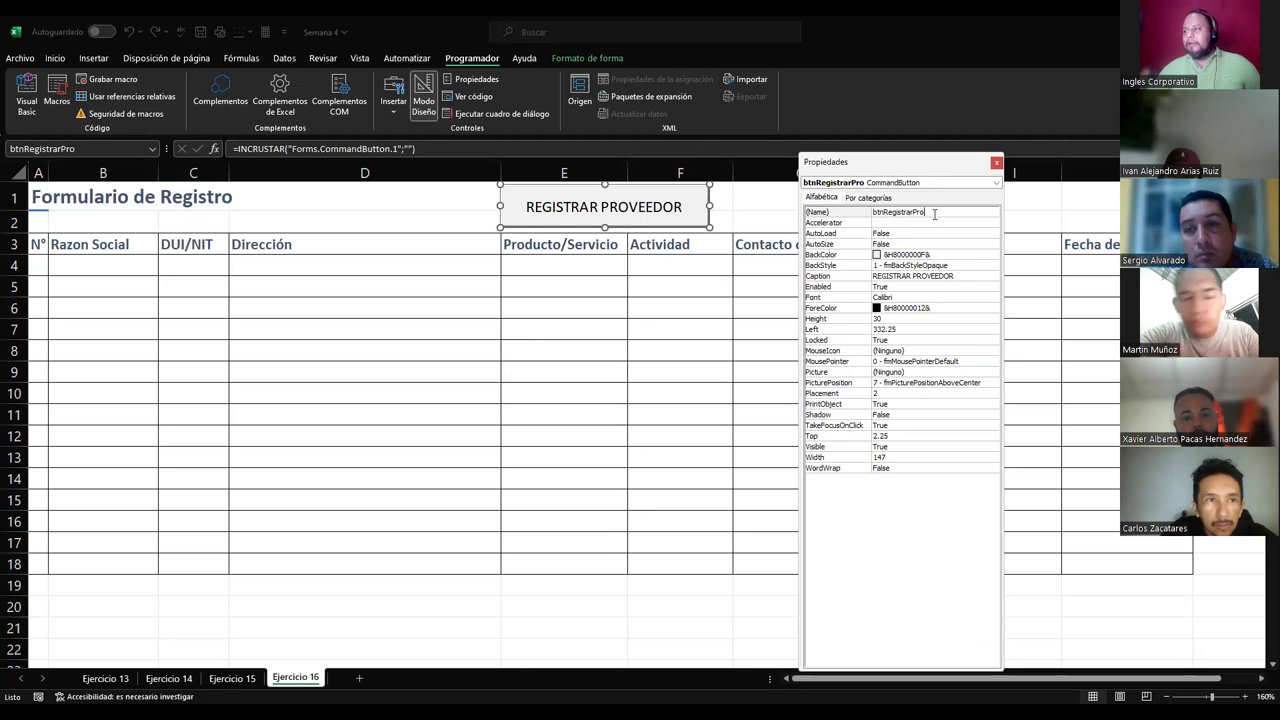
left_click(960, 276)
double_click(960, 276)
left_click(962, 278)
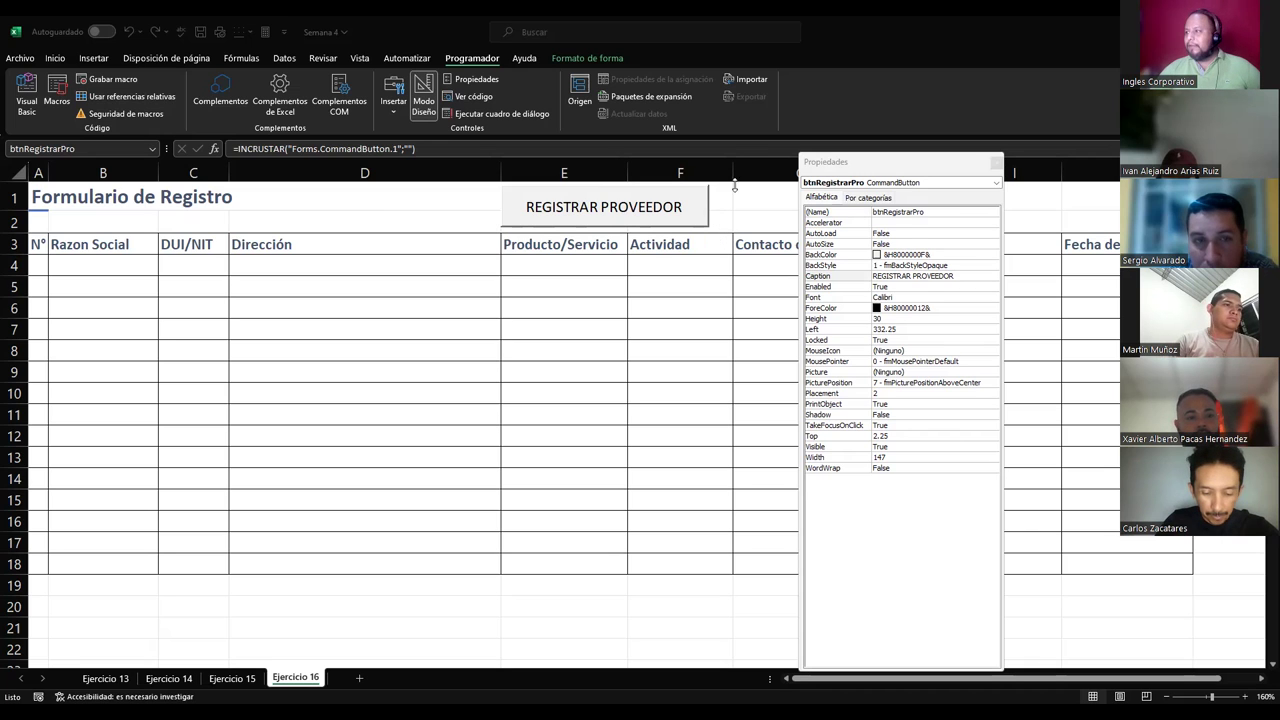
left_click(936, 212)
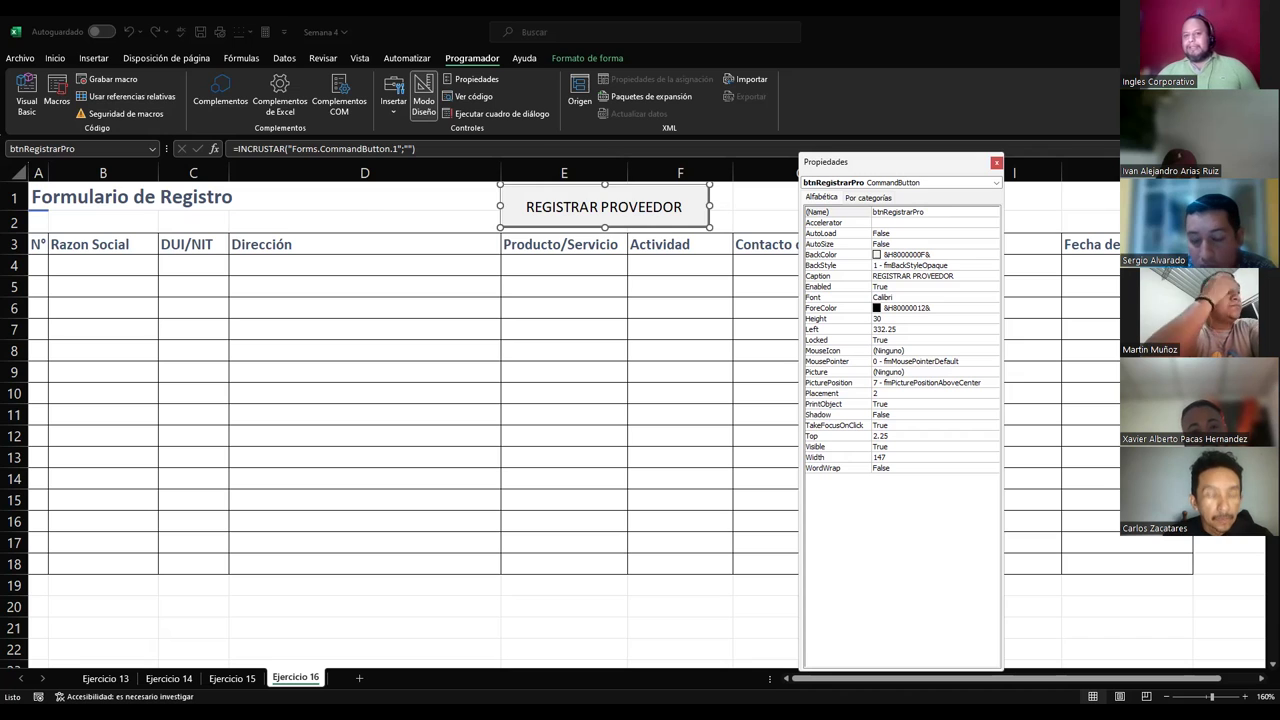
- Check the Name property of the supplier registration button again and close its properties
key("alt+Tab")
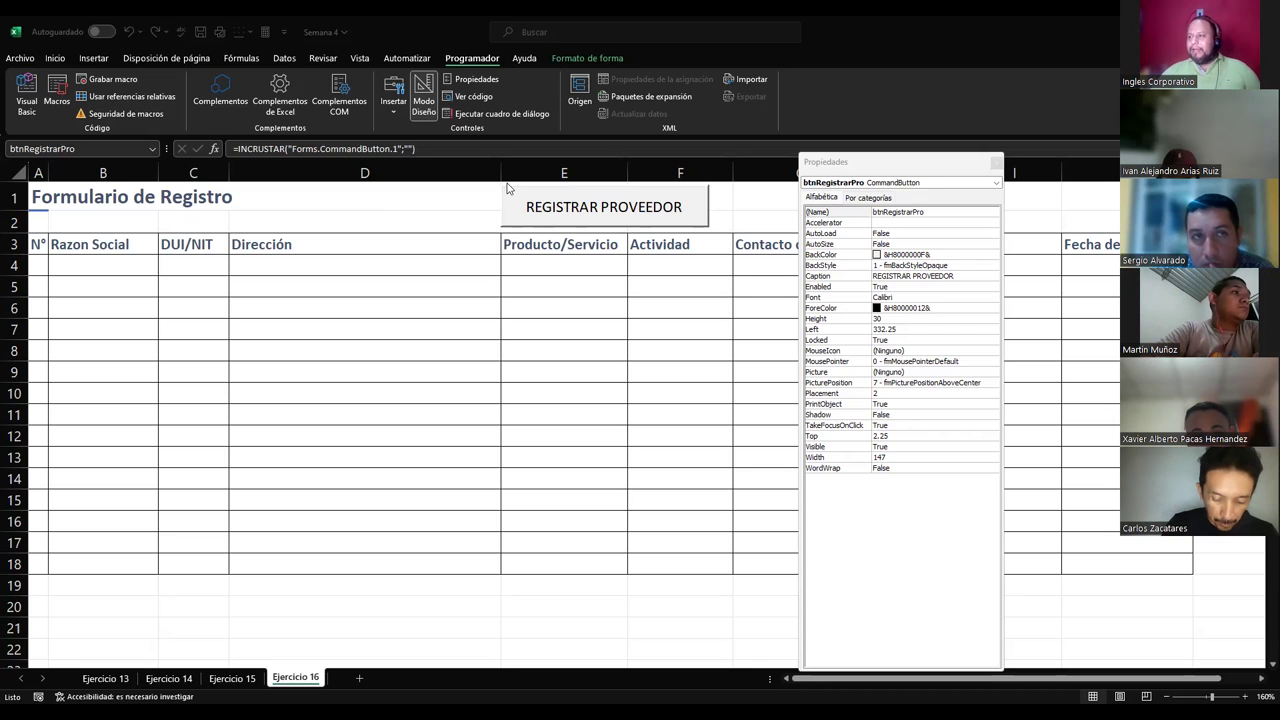
right_click(559, 216)
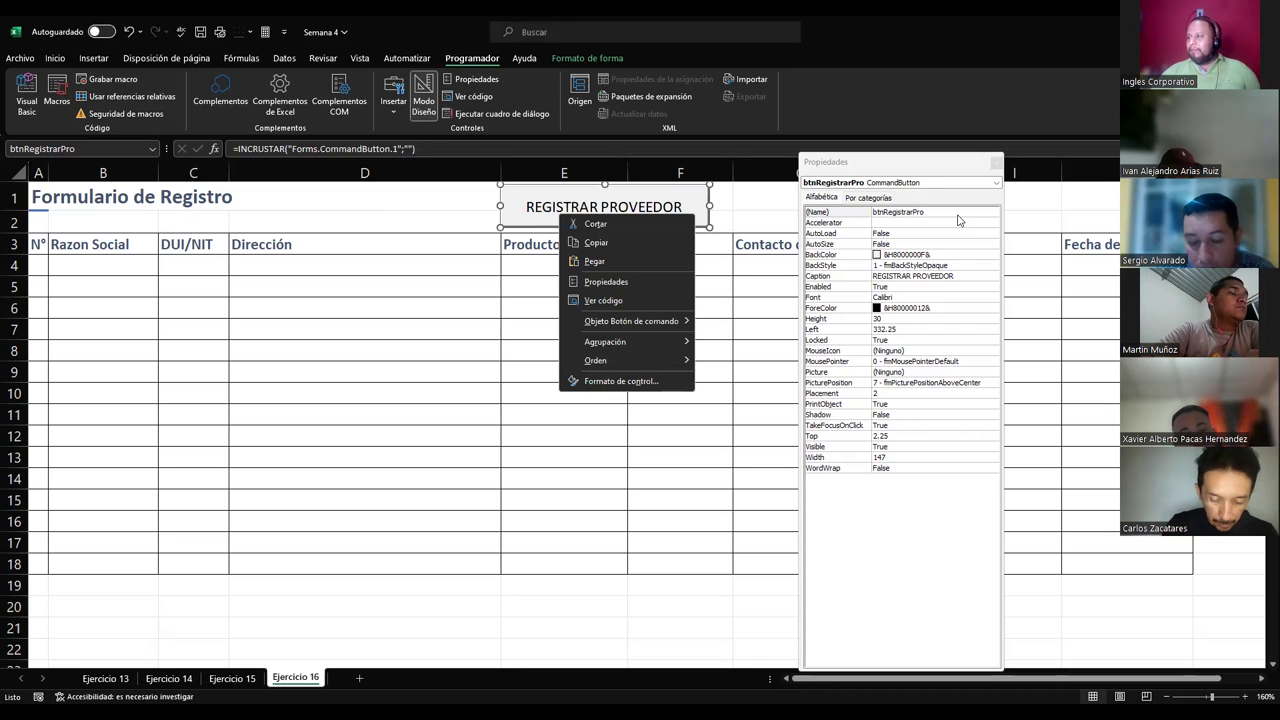
left_click(966, 297)
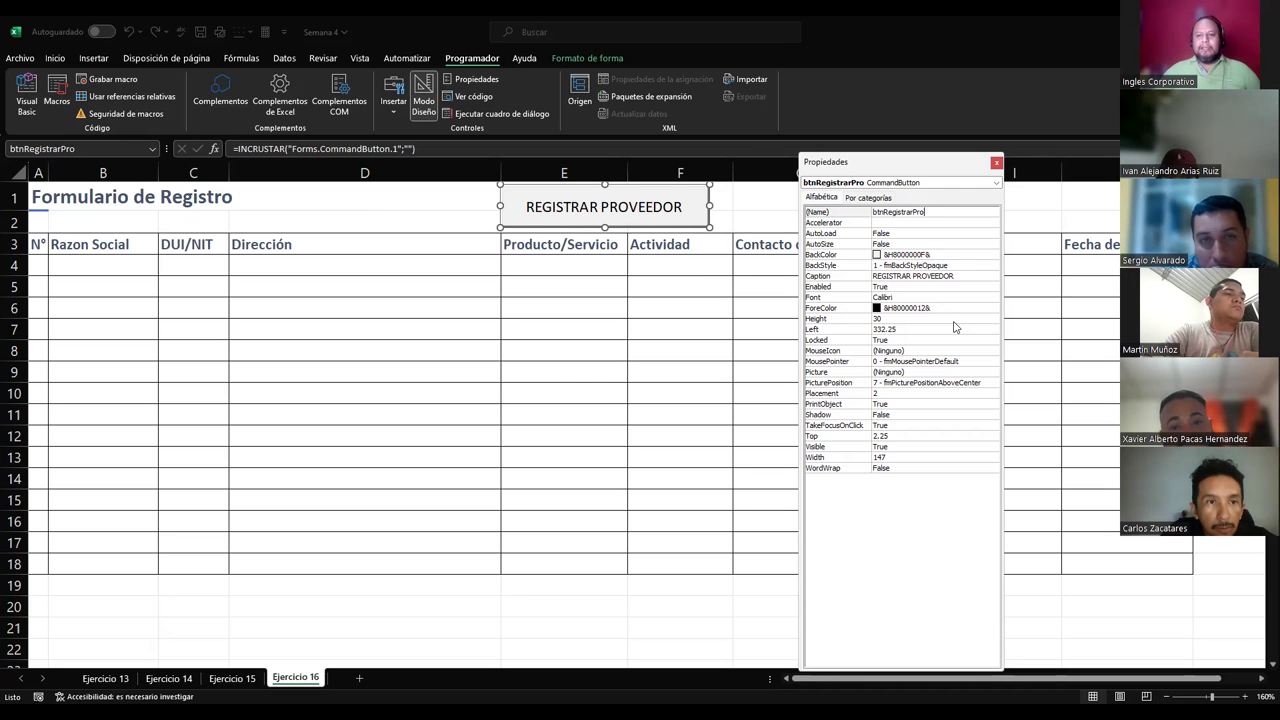
left_click(835, 217)
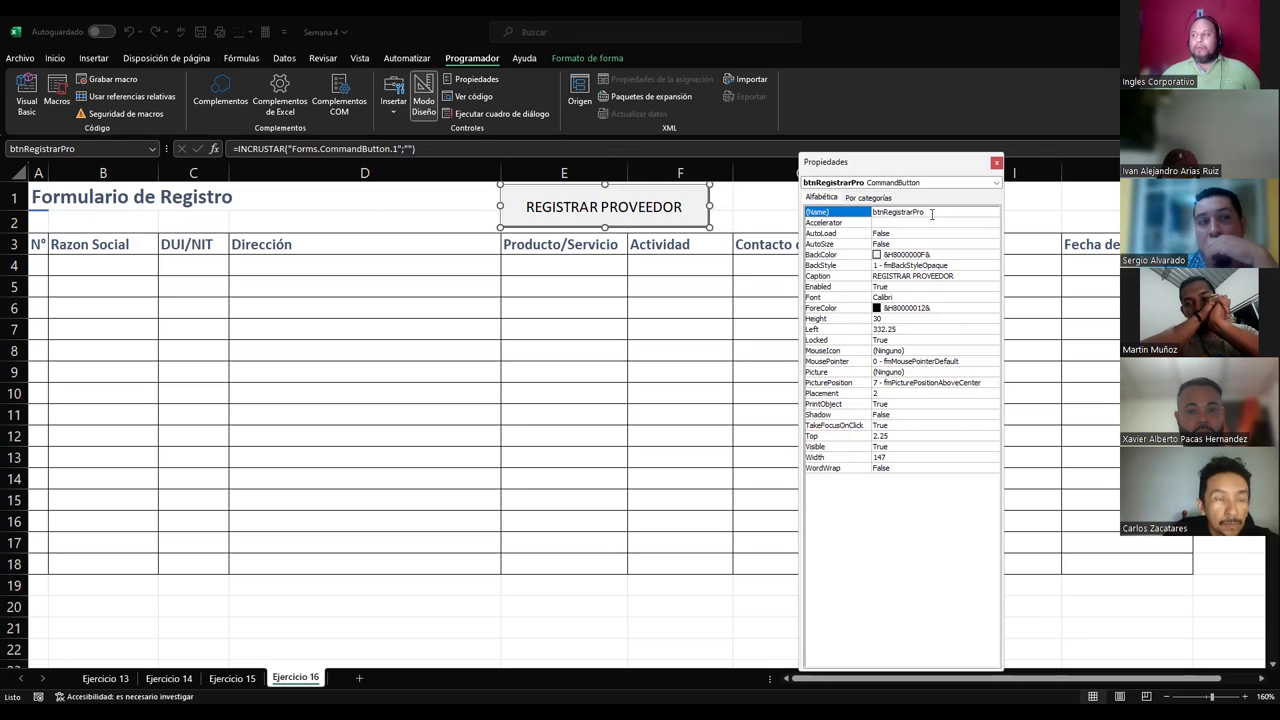
left_click(932, 214)
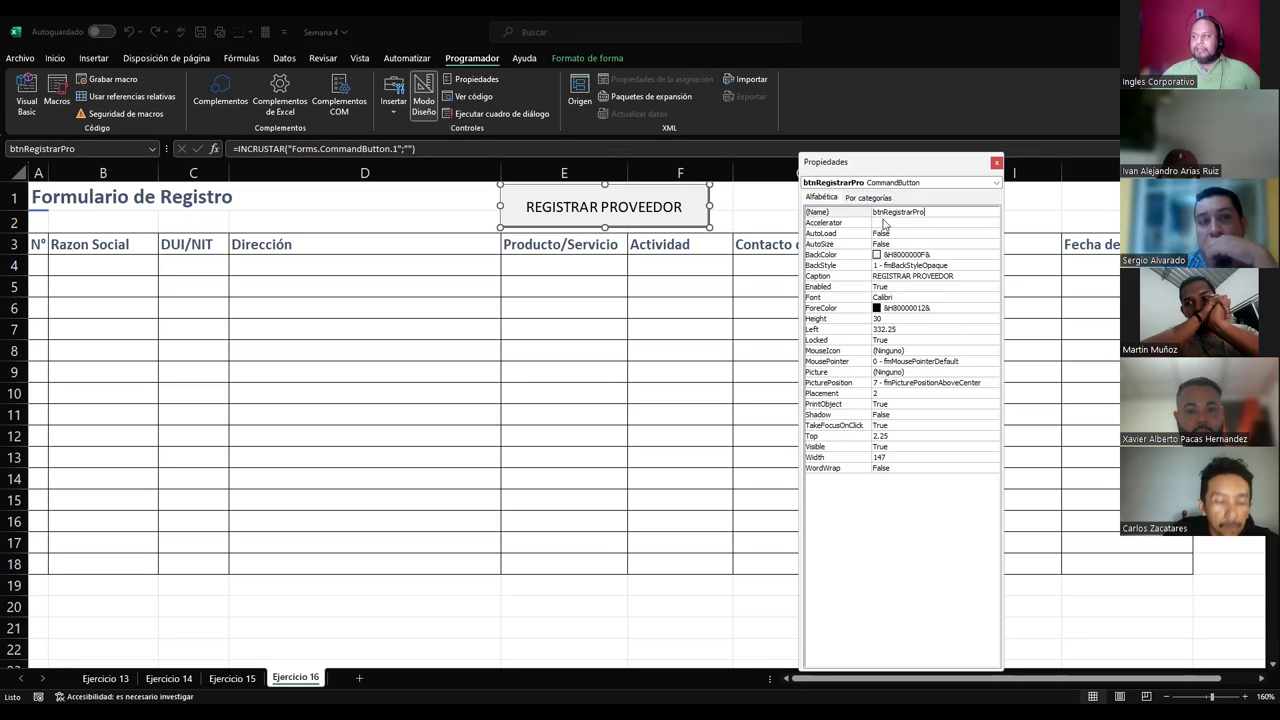
double_click(886, 213)
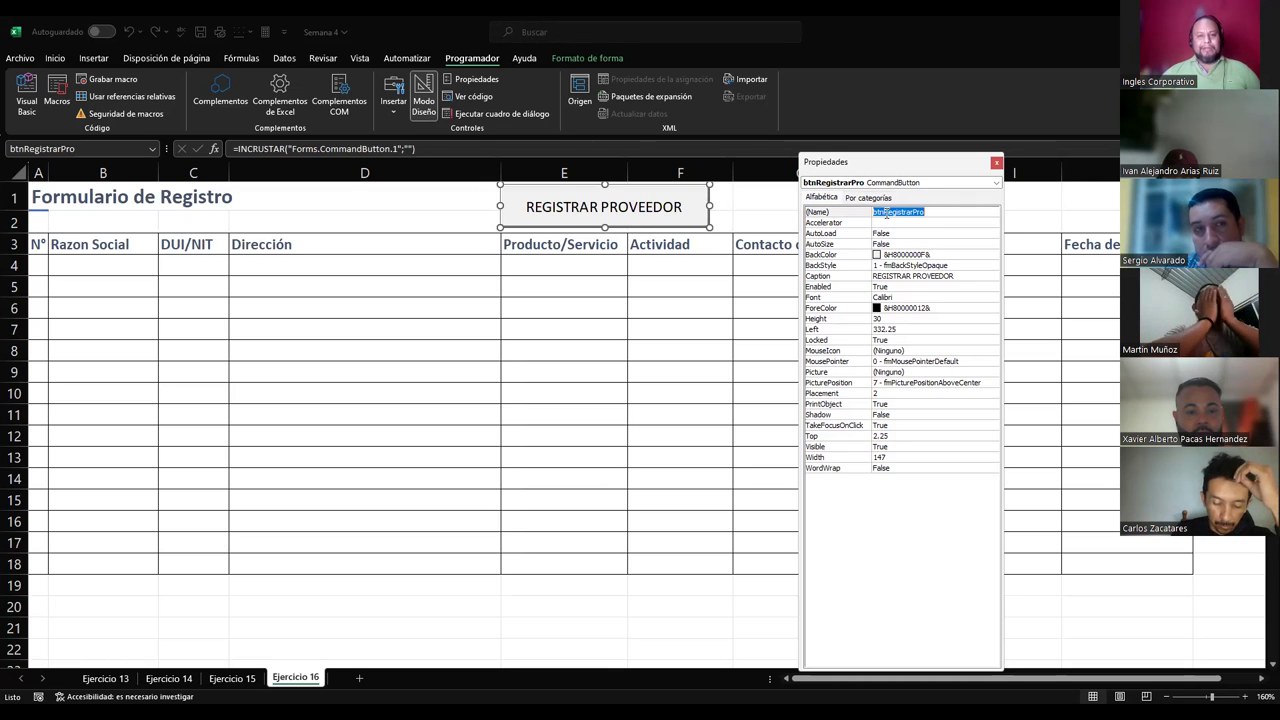
left_click(996, 163)
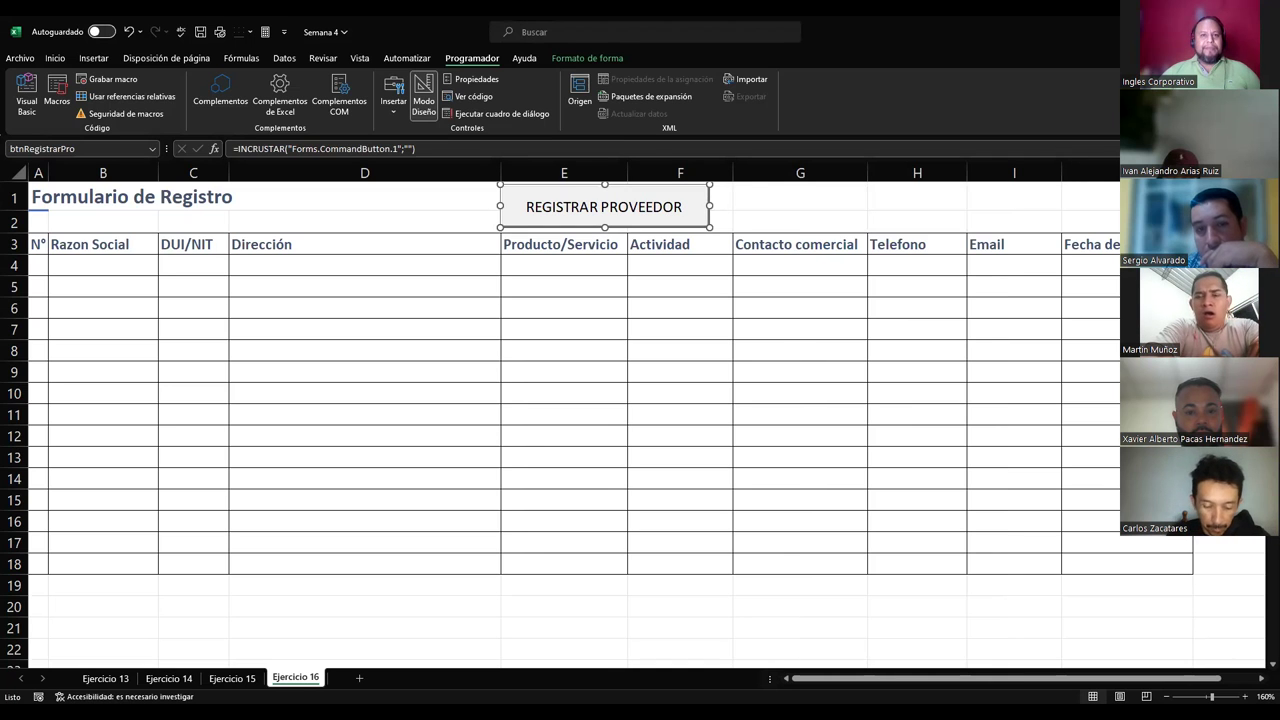
- Switch to the Visual Basic editor and open the frmProveedor user form in design view
key("alt+Tab")
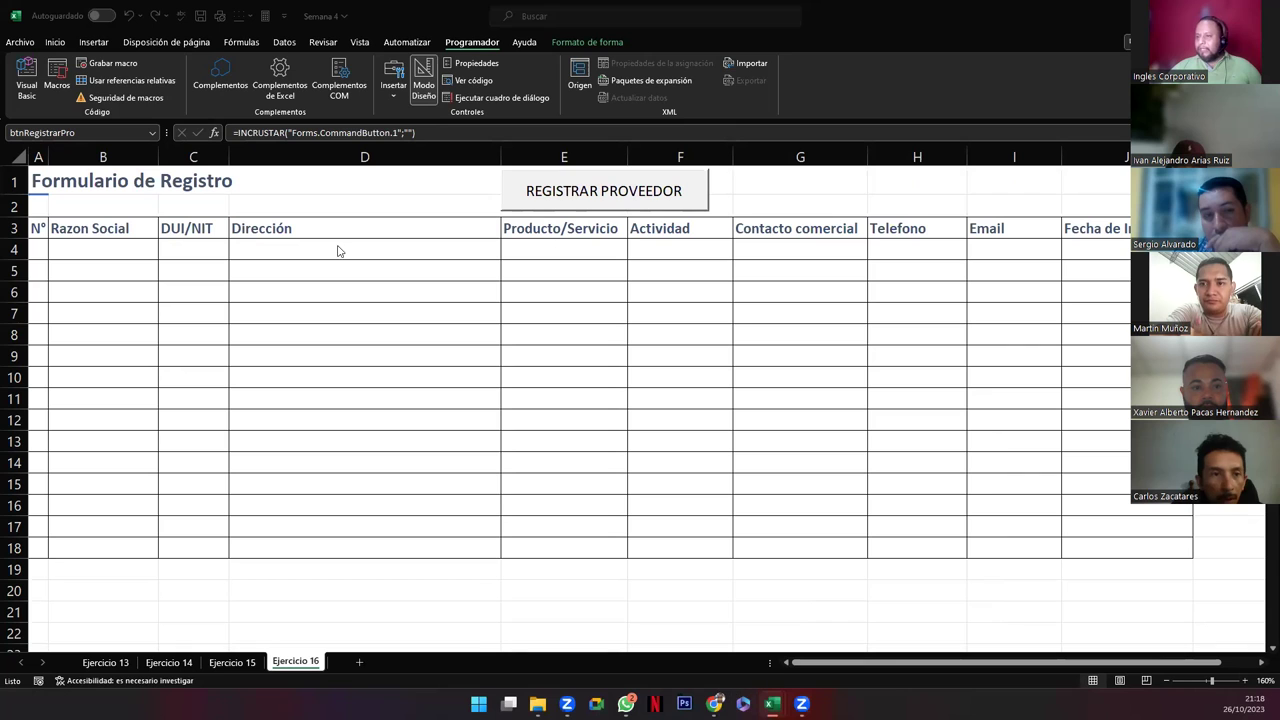
key("alt+Tab")
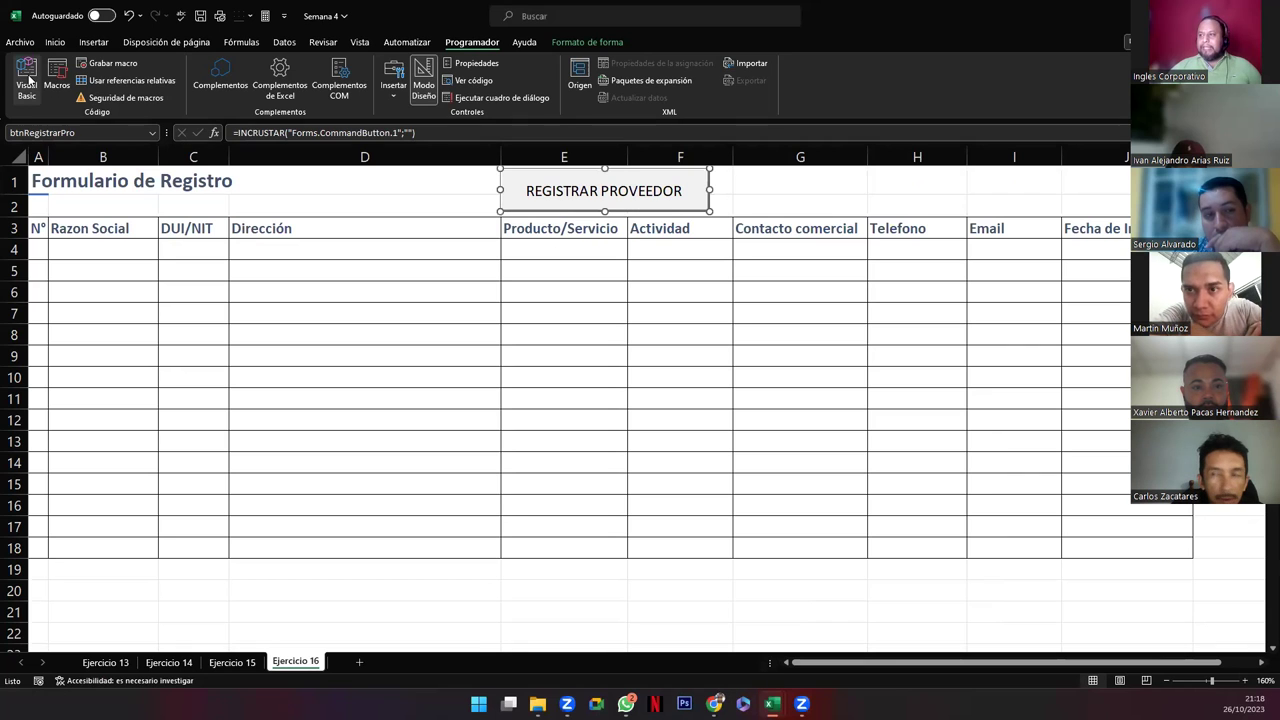
key("alt+Tab")
left_click(112, 228)
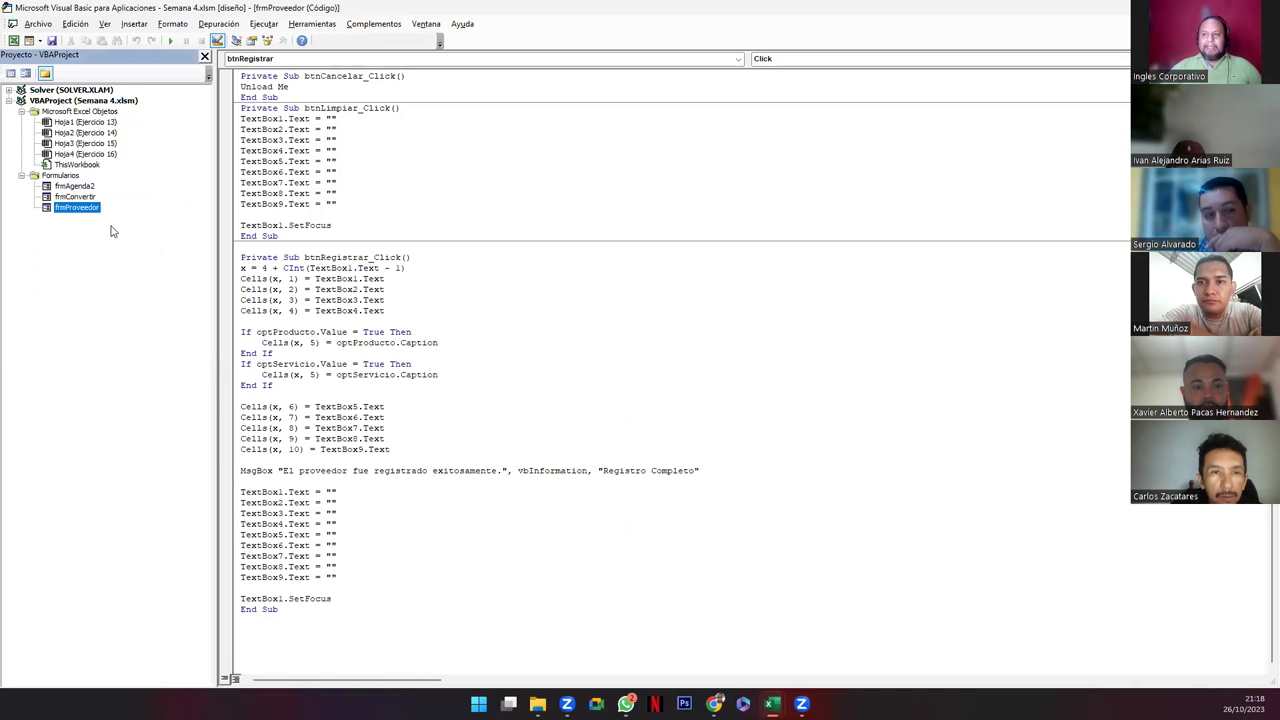
left_click(126, 28)
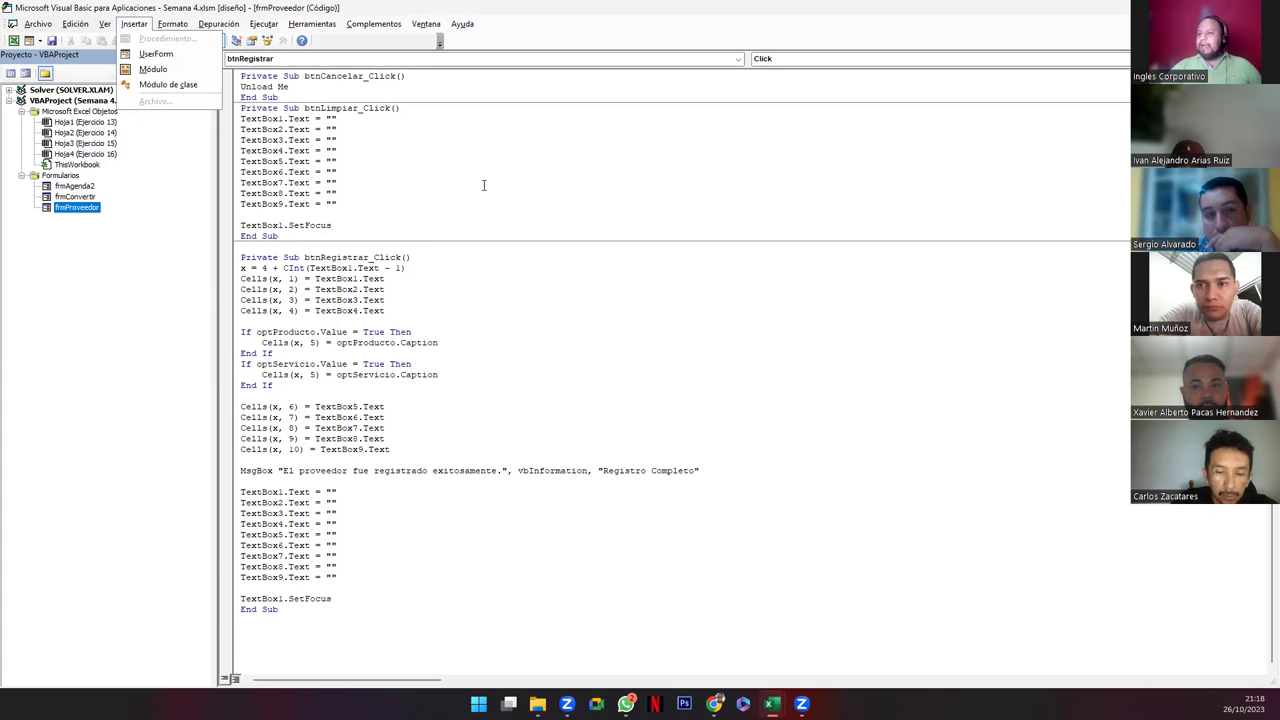
left_click(58, 207)
double_click(60, 208)
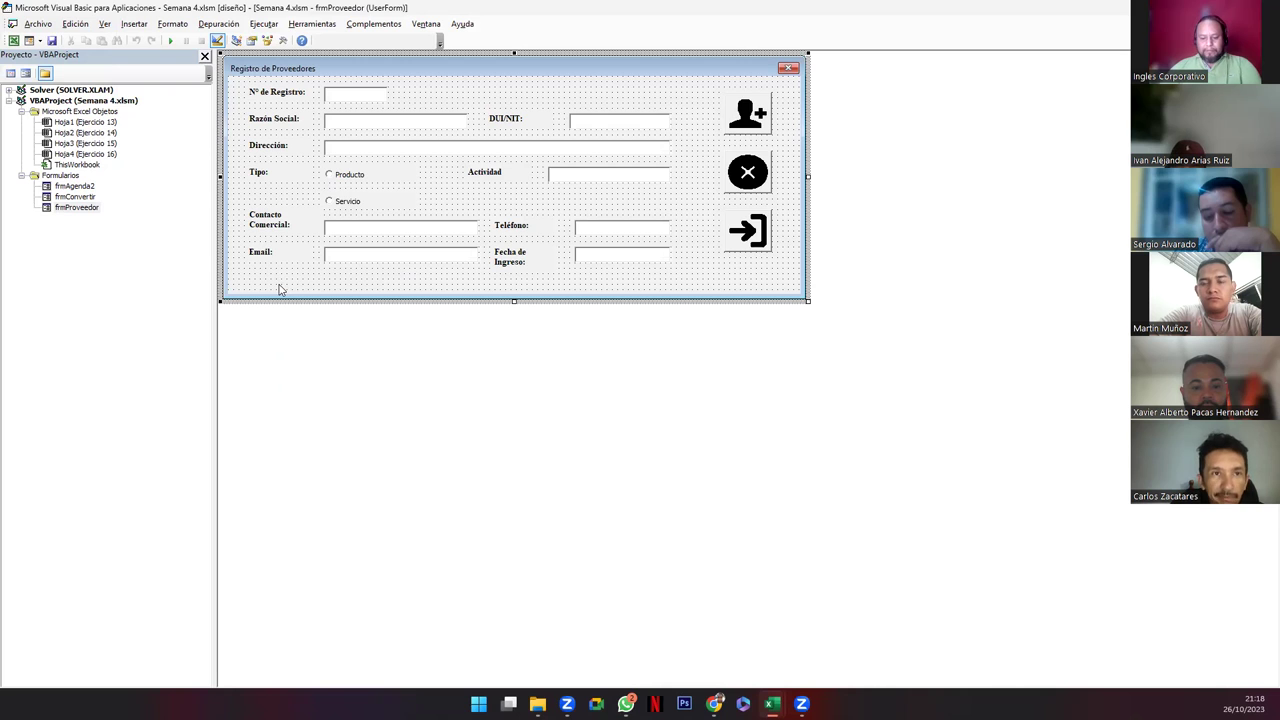
- Run the supplier form and close it again, and inspect the Name and Caption properties of frmProveedor
key("F5")
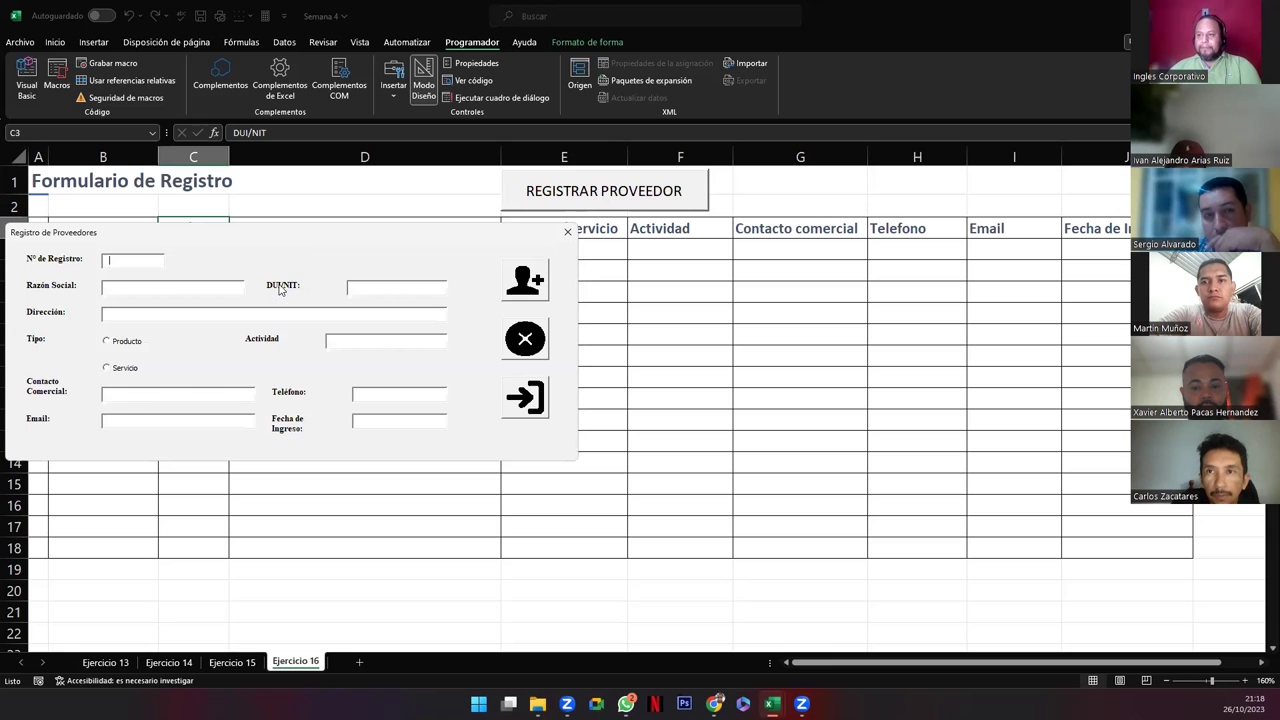
left_click(525, 338)
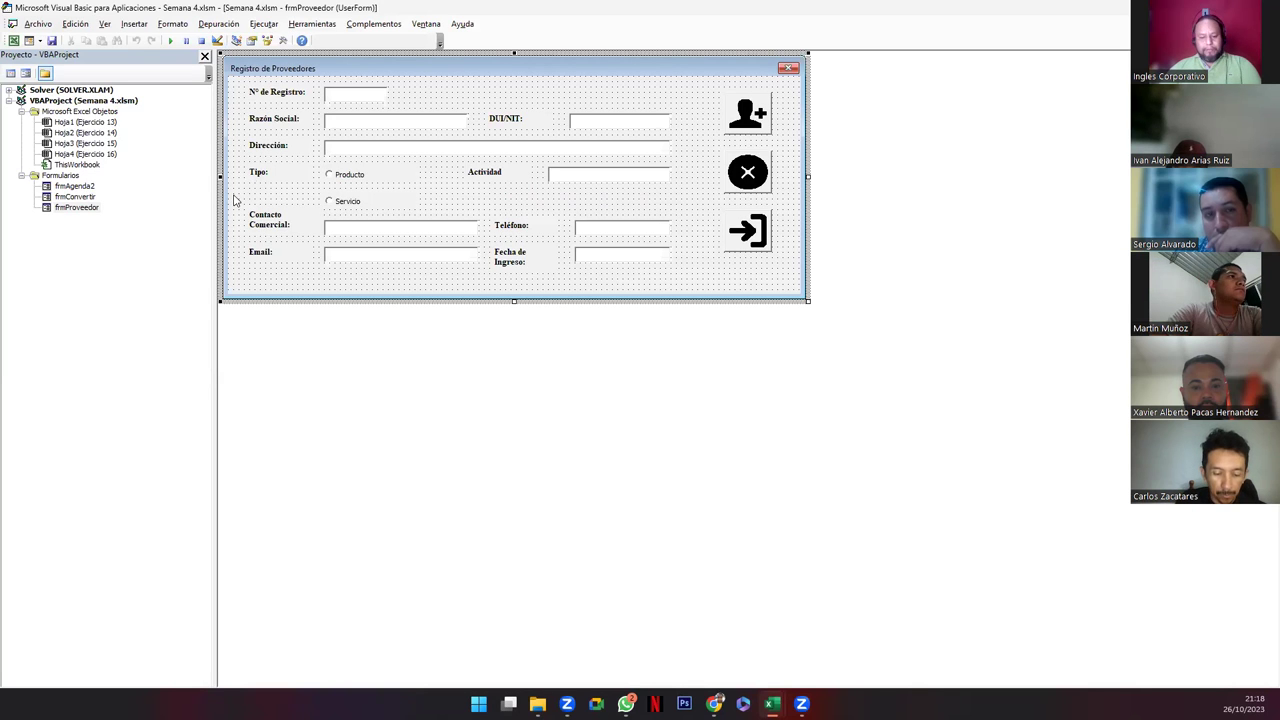
key("F4")
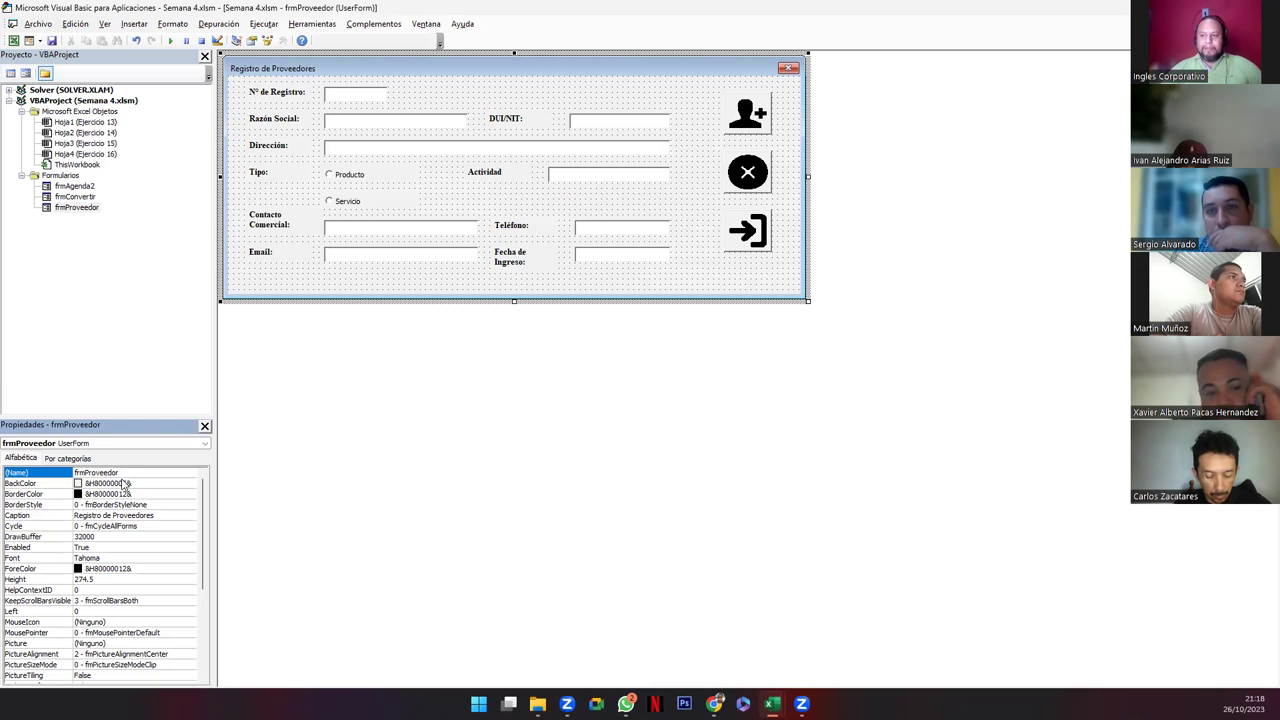
left_click(122, 472)
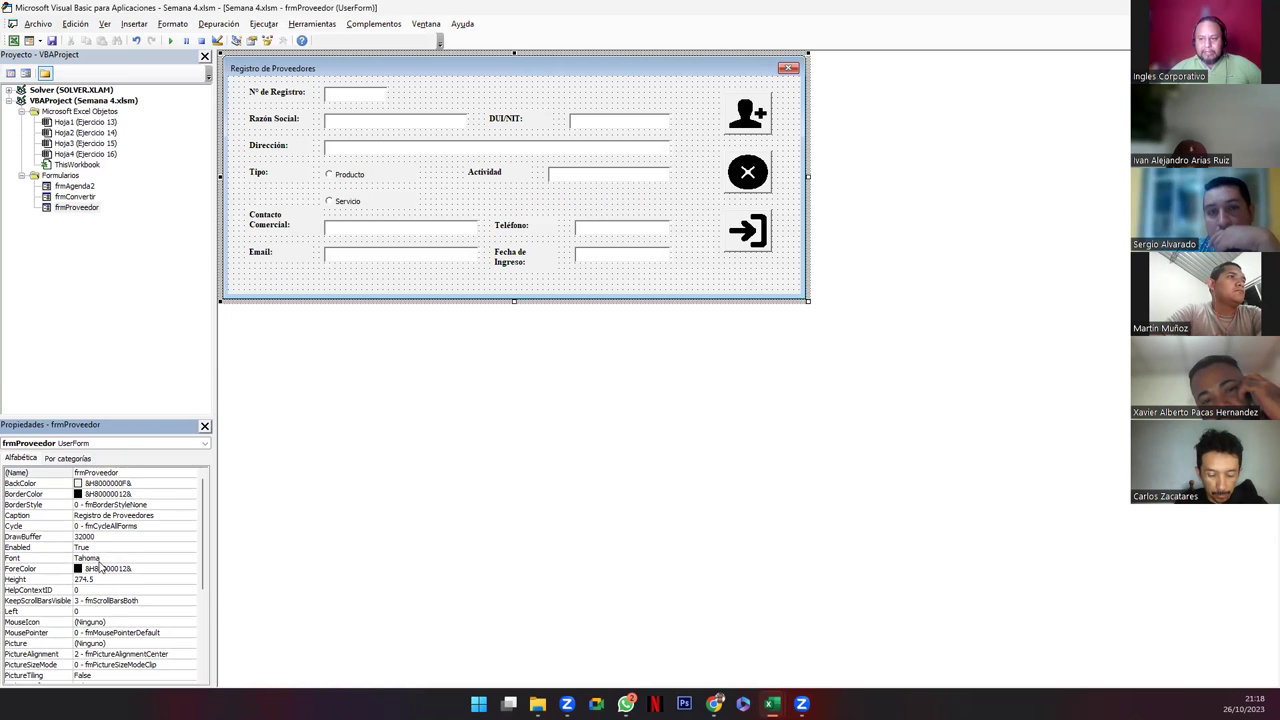
left_click(128, 515)
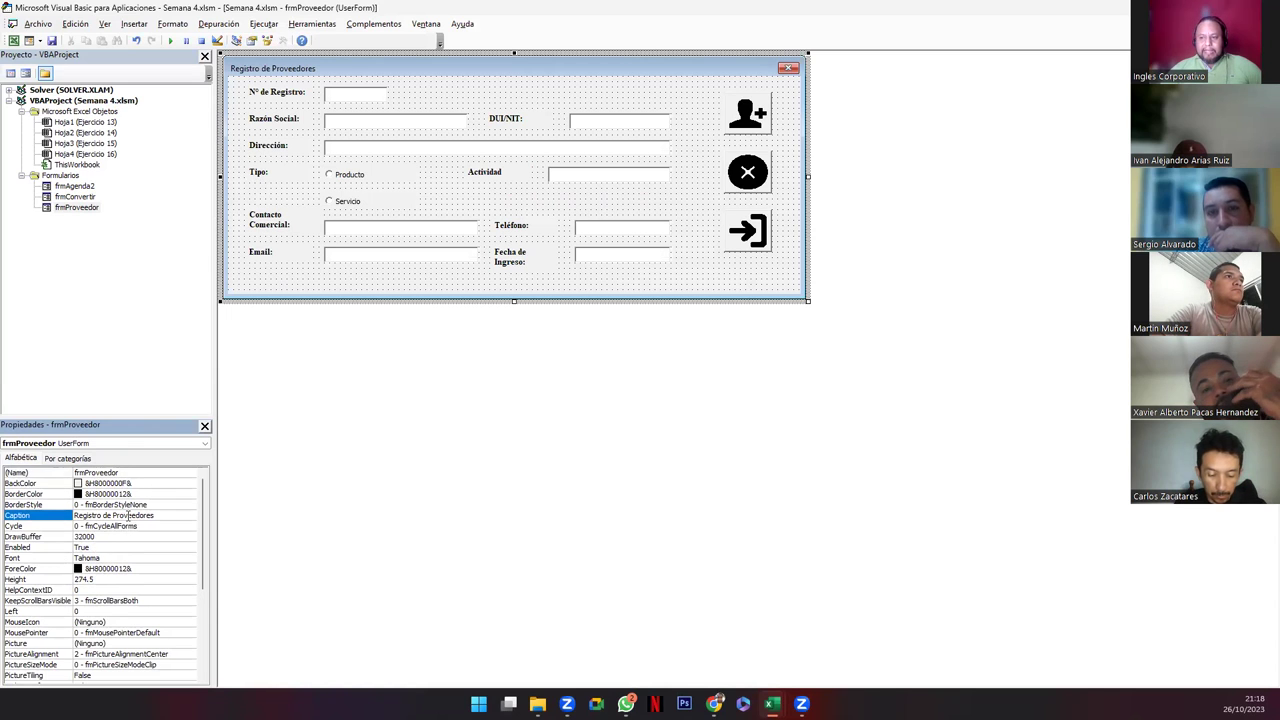
left_click(243, 277)
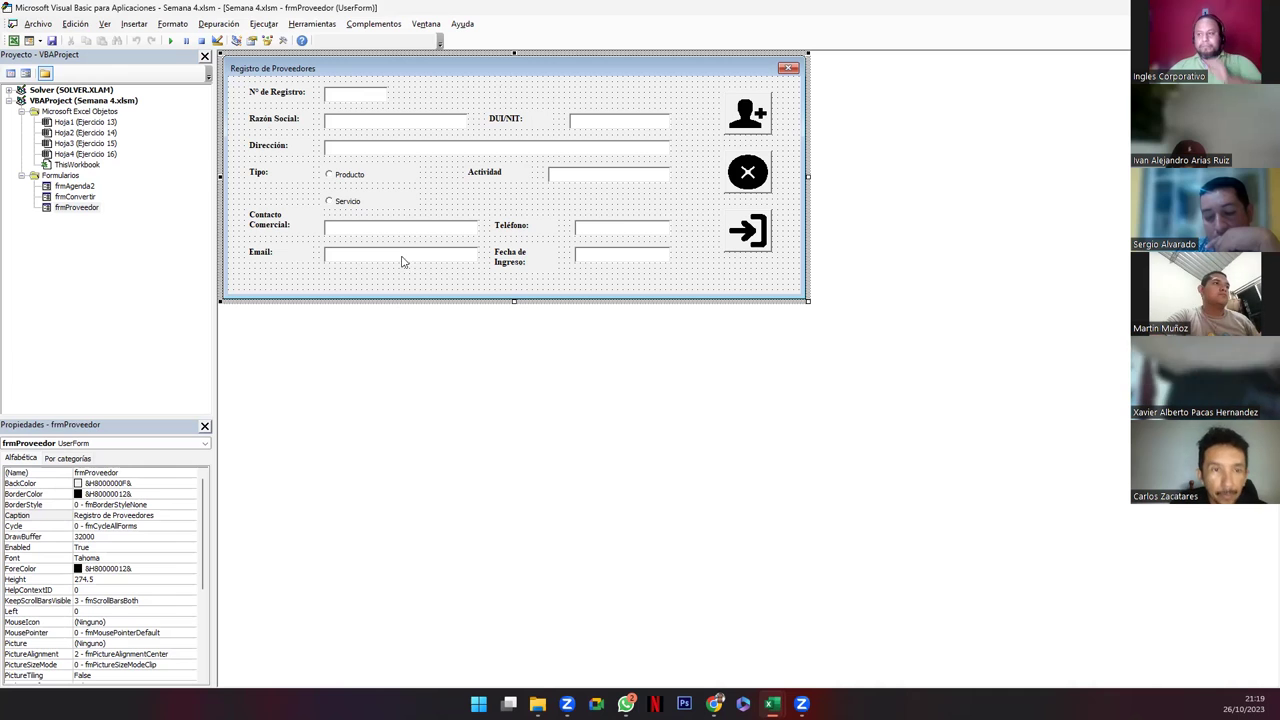
- Check the Producto option button and select all the field labels on the supplier form together
left_click(347, 180)
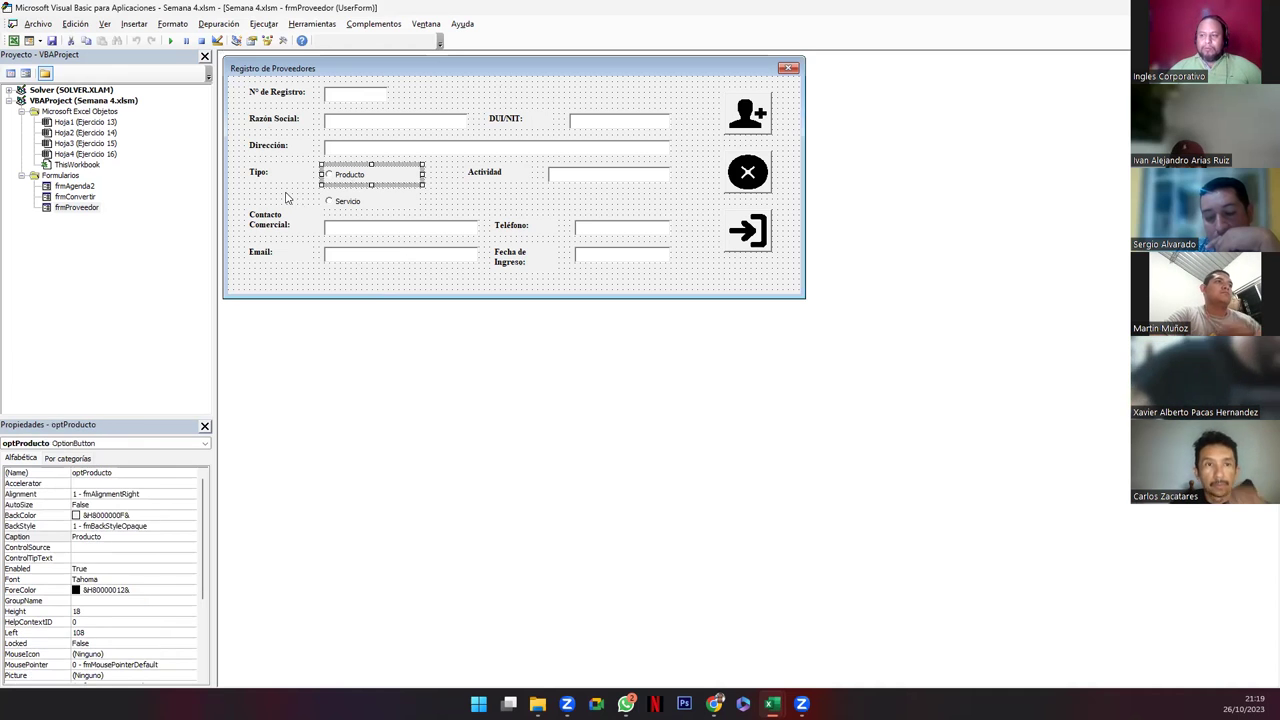
left_click(285, 197)
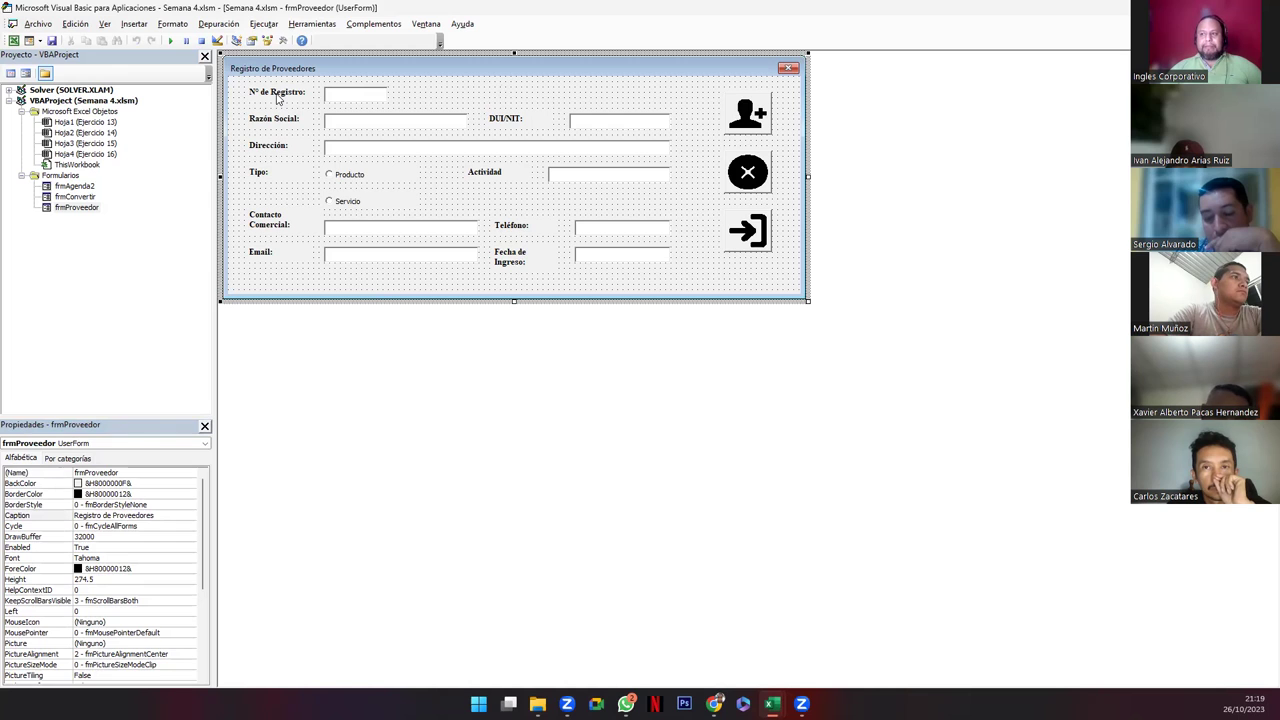
left_click_drag(245, 87, 287, 266)
left_click(507, 124, "ctrl")
left_click(489, 175, "ctrl")
left_click(507, 229, "ctrl")
left_click(514, 260, "ctrl")
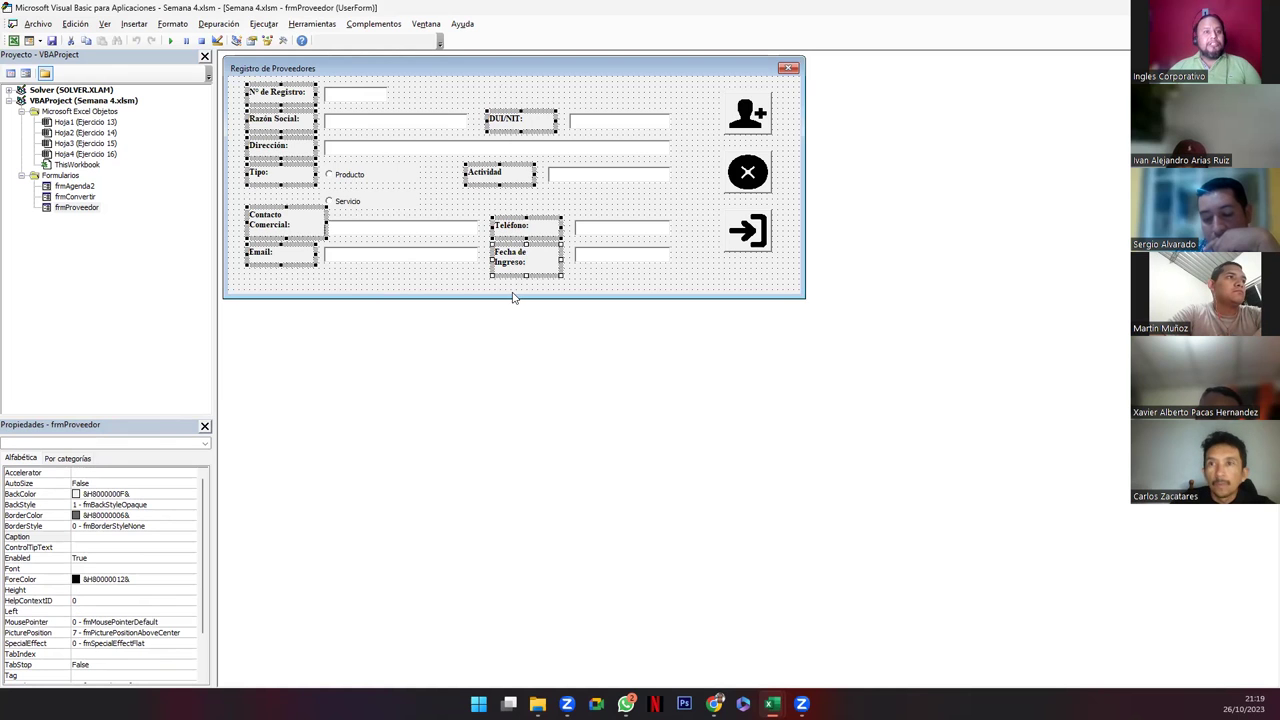
- Select all the text boxes on the supplier form together, from Nº de Registro to Fecha de Ingreso and Email
left_click(365, 100)
left_click(368, 125, "ctrl")
left_click(388, 150, "ctrl")
left_click(602, 126, "ctrl")
left_click(592, 175, "ctrl")
left_click(605, 228, "ctrl")
left_click(617, 260, "ctrl")
left_click(398, 229, "ctrl")
left_click(392, 258, "ctrl")
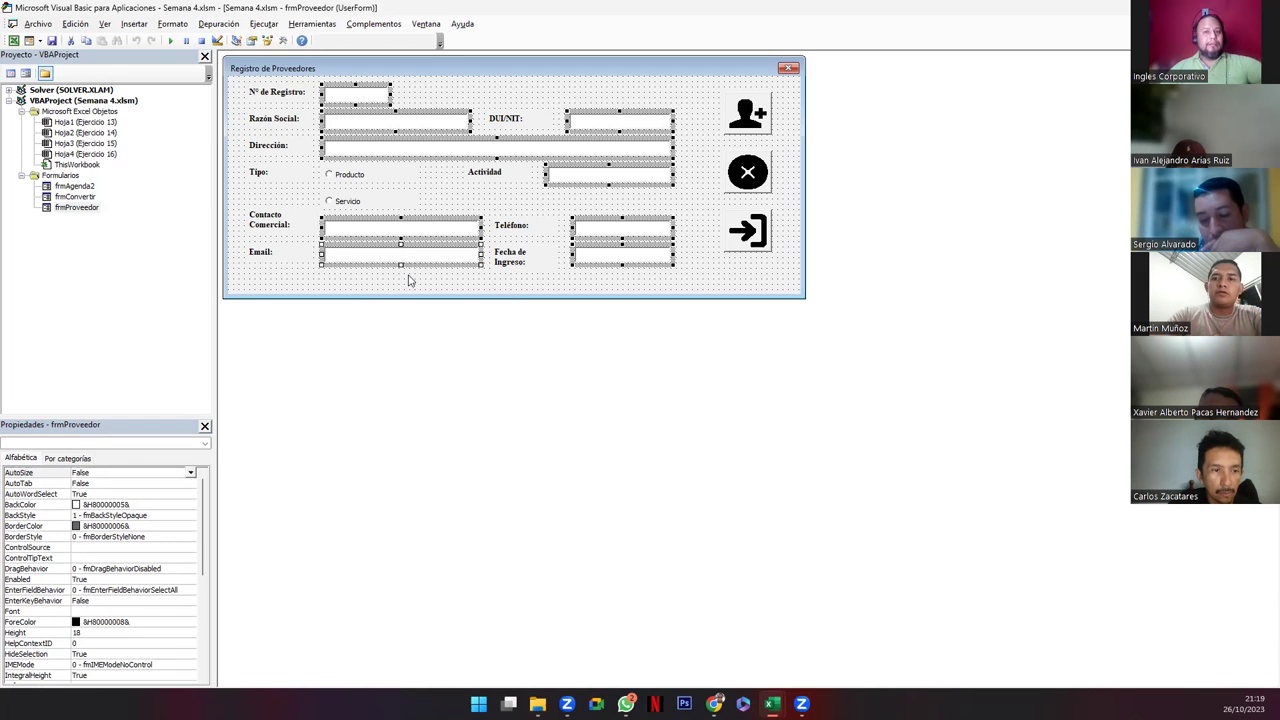
- Select the Producto and Servicio option buttons together and locate the option button control in the toolbox
left_click(360, 176)
left_click(352, 204, "ctrl")
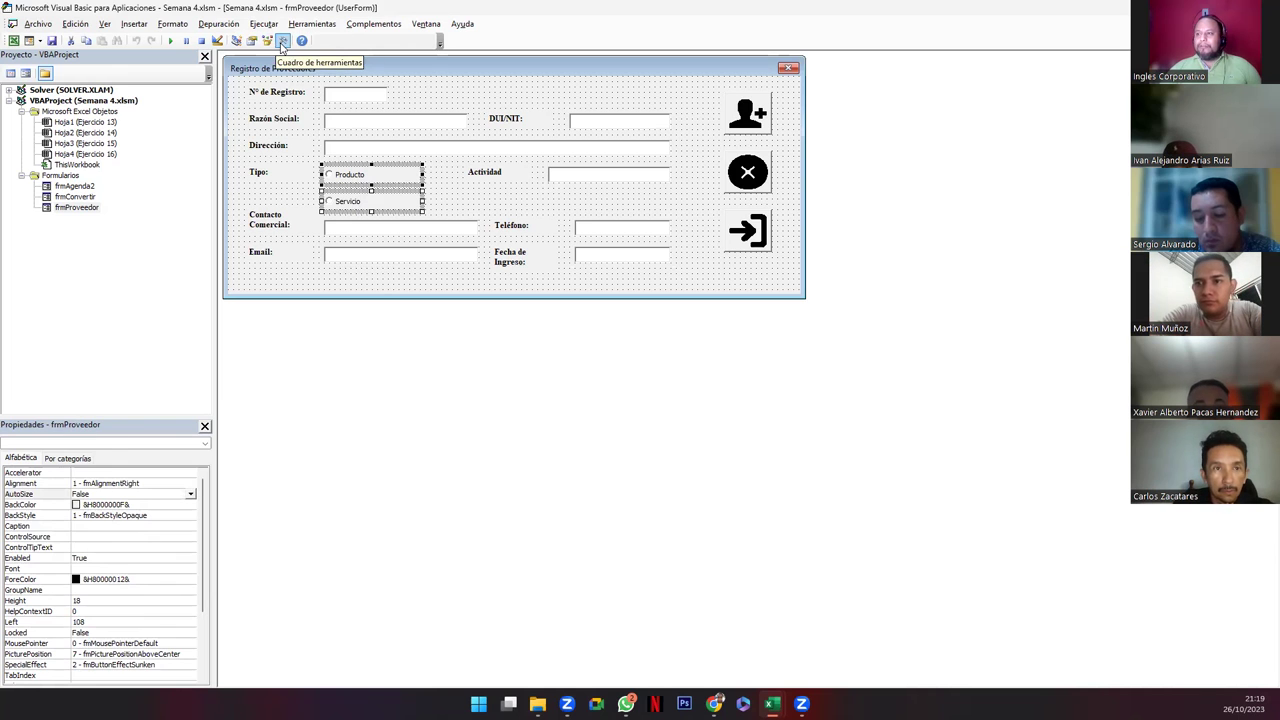
left_click(283, 40)
left_click_drag(785, 35, 426, 343)
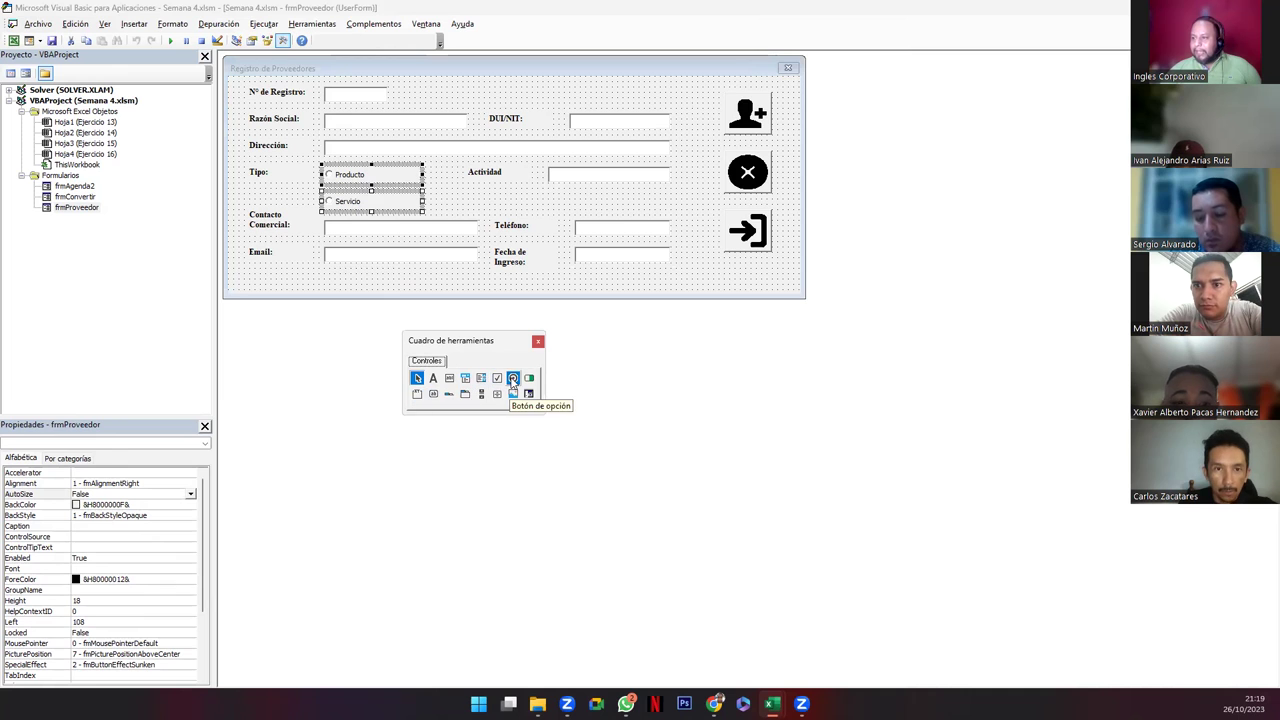
left_click(328, 322)
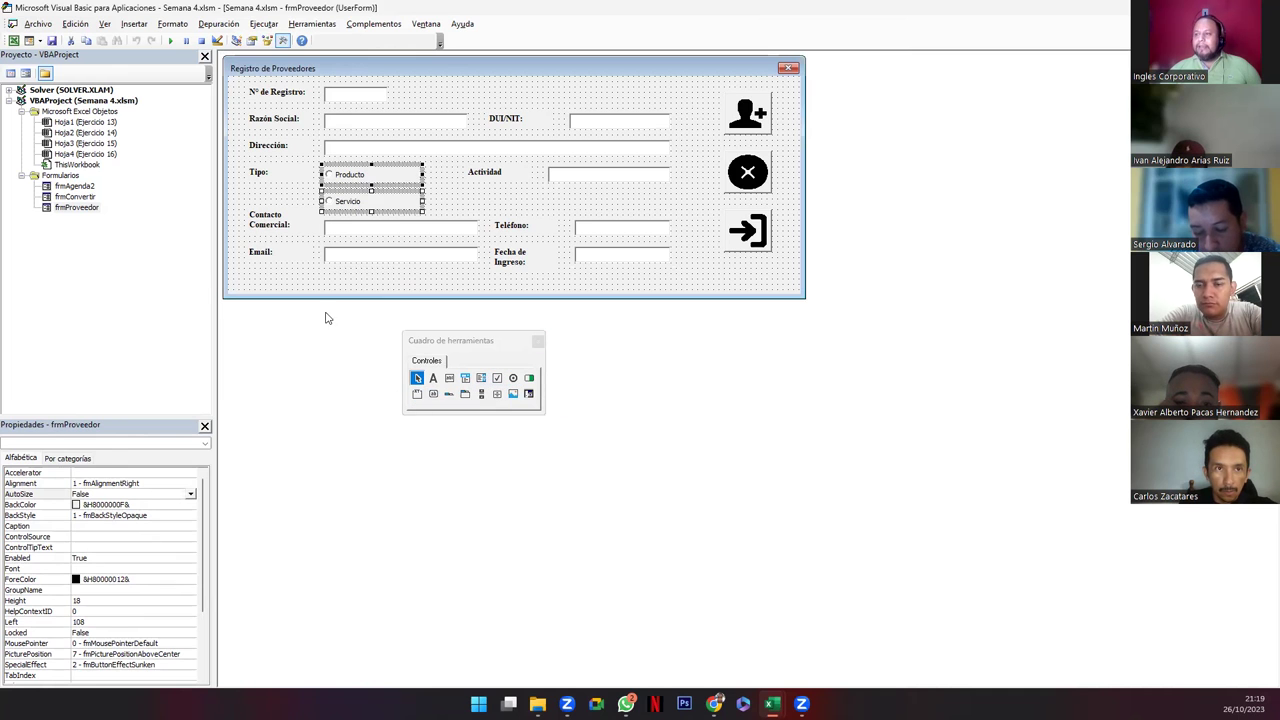
left_click(293, 196)
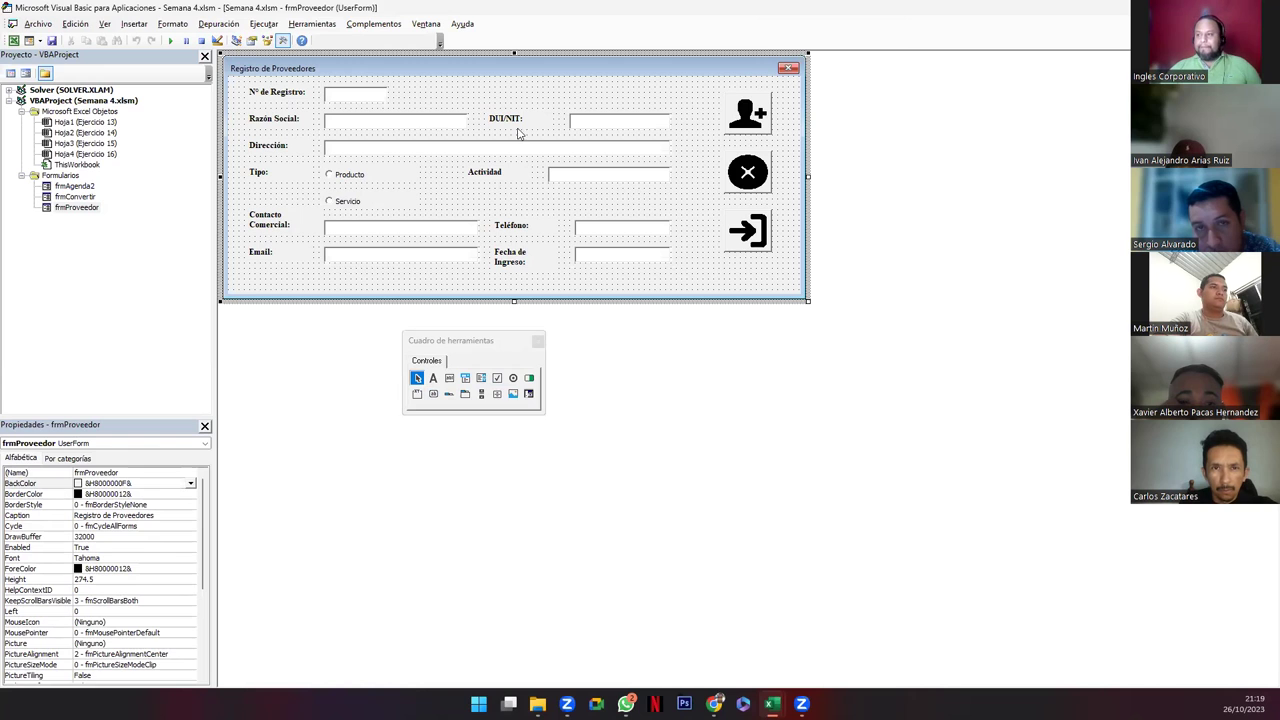
- Inspect the names of the form's text boxes one by one, from Nº de Registro to Fecha de Ingreso
left_click(337, 98)
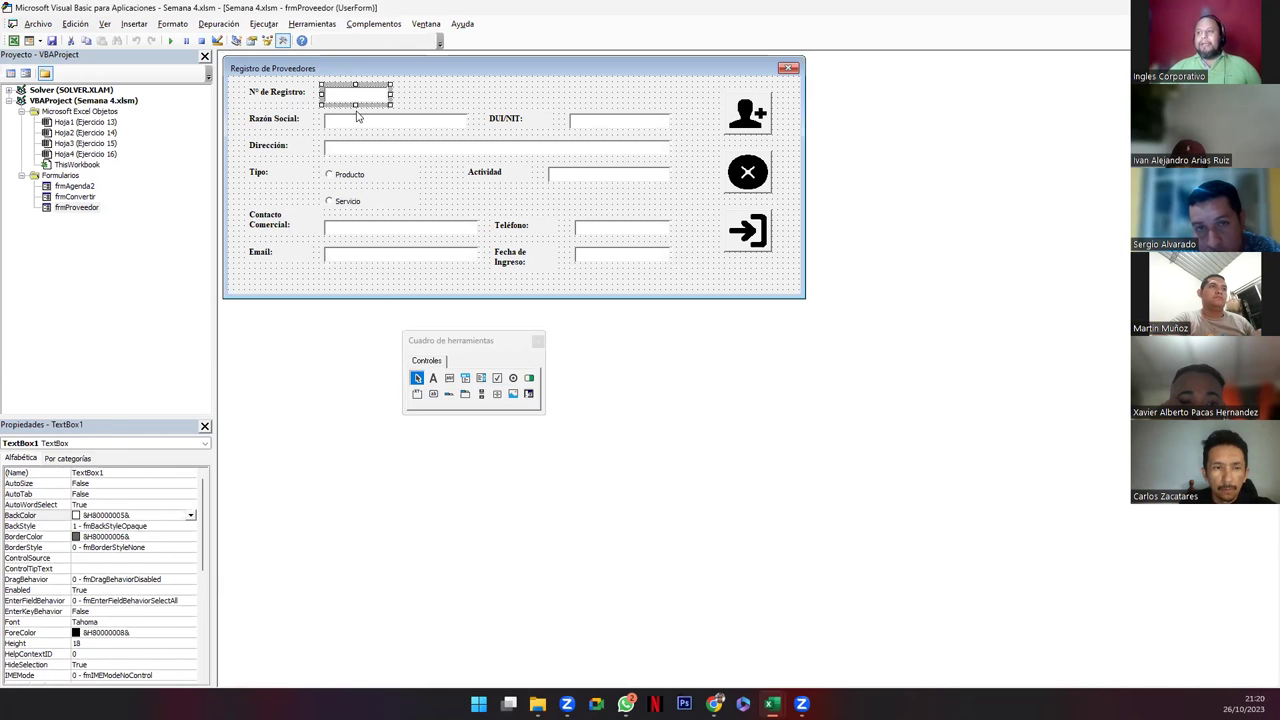
left_click(361, 119)
left_click(586, 123)
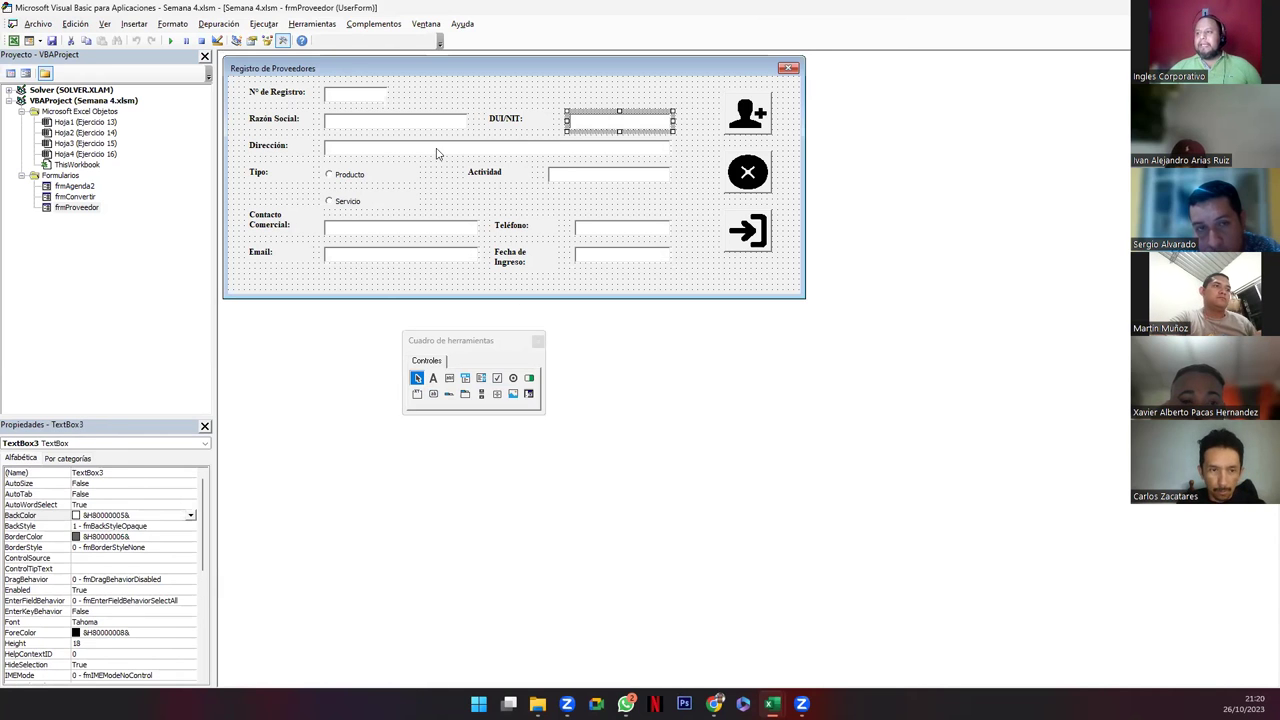
left_click(470, 152)
left_click(561, 178)
left_click(427, 225)
left_click(576, 229)
left_click(440, 259)
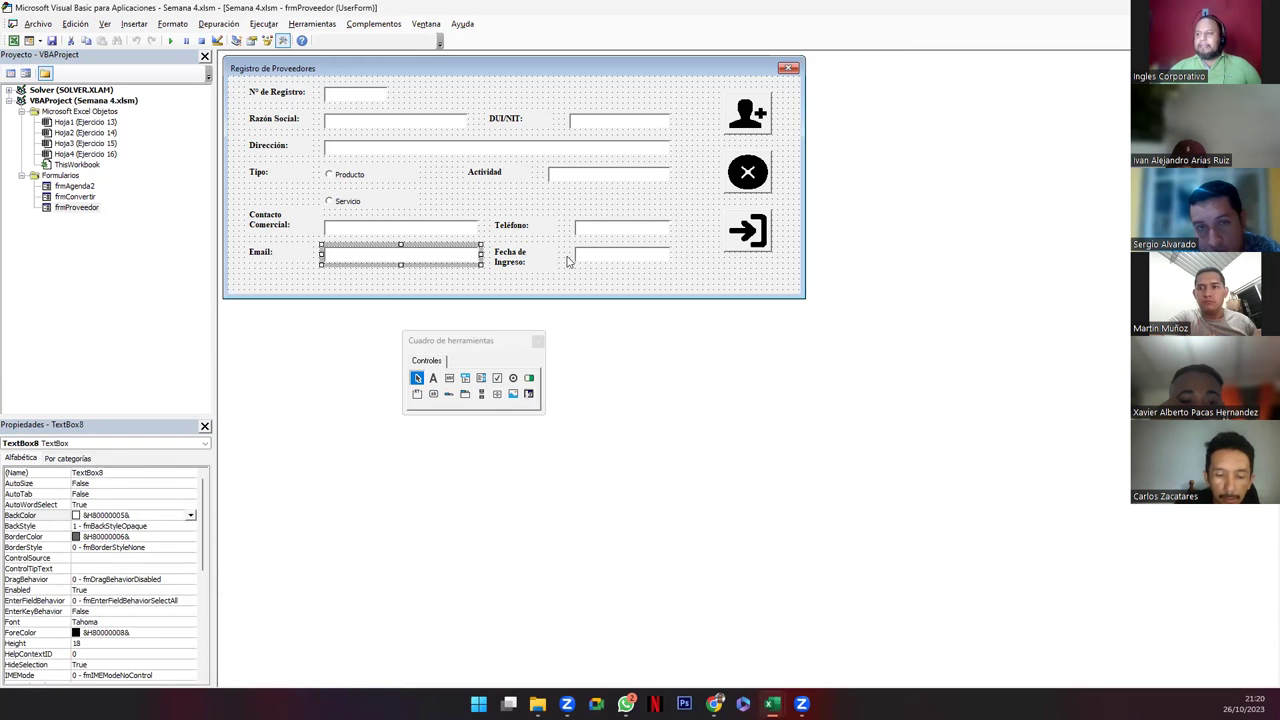
left_click(580, 261)
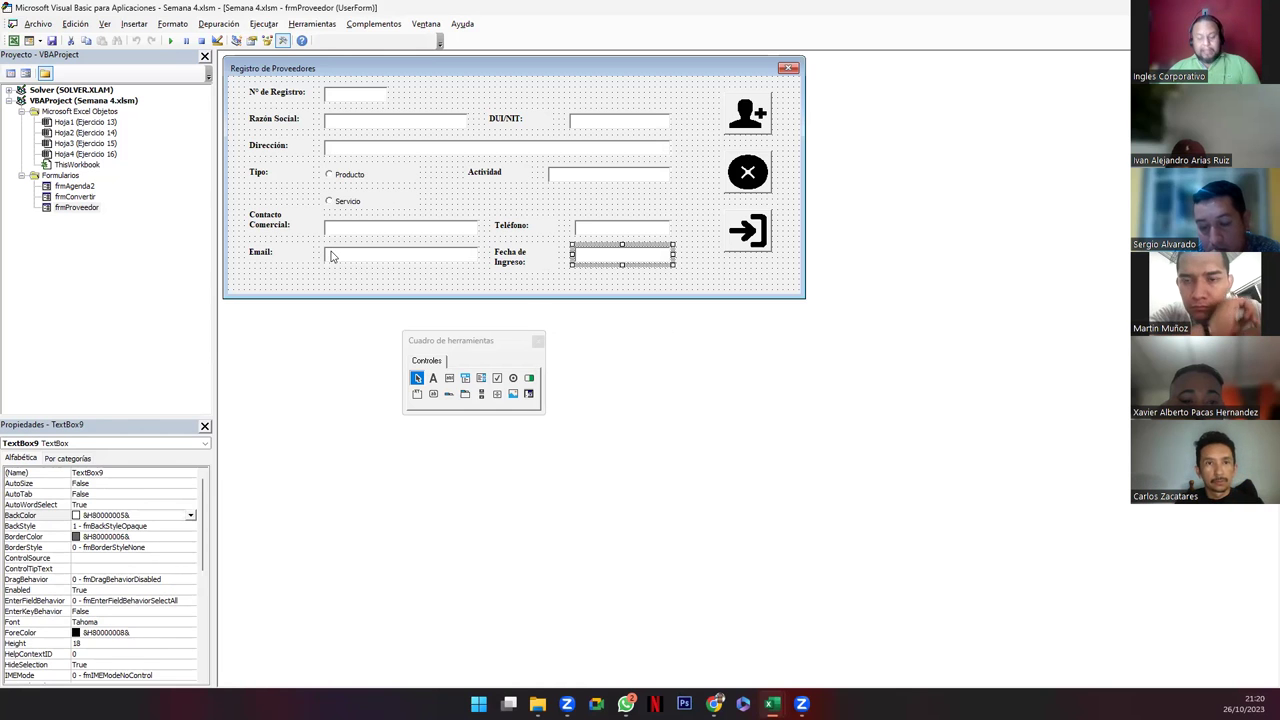
- Run the supplier form, move through its fields to test the tab order, and close it
left_click(171, 41)
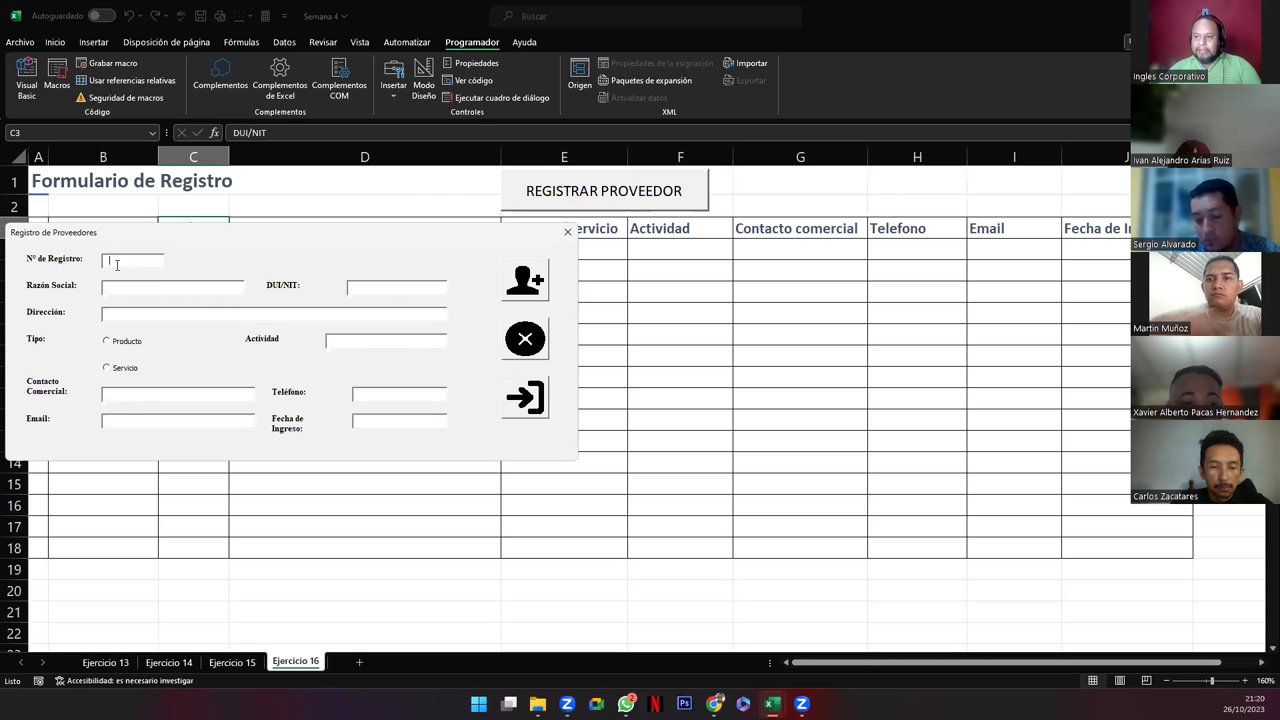
key("Tab")
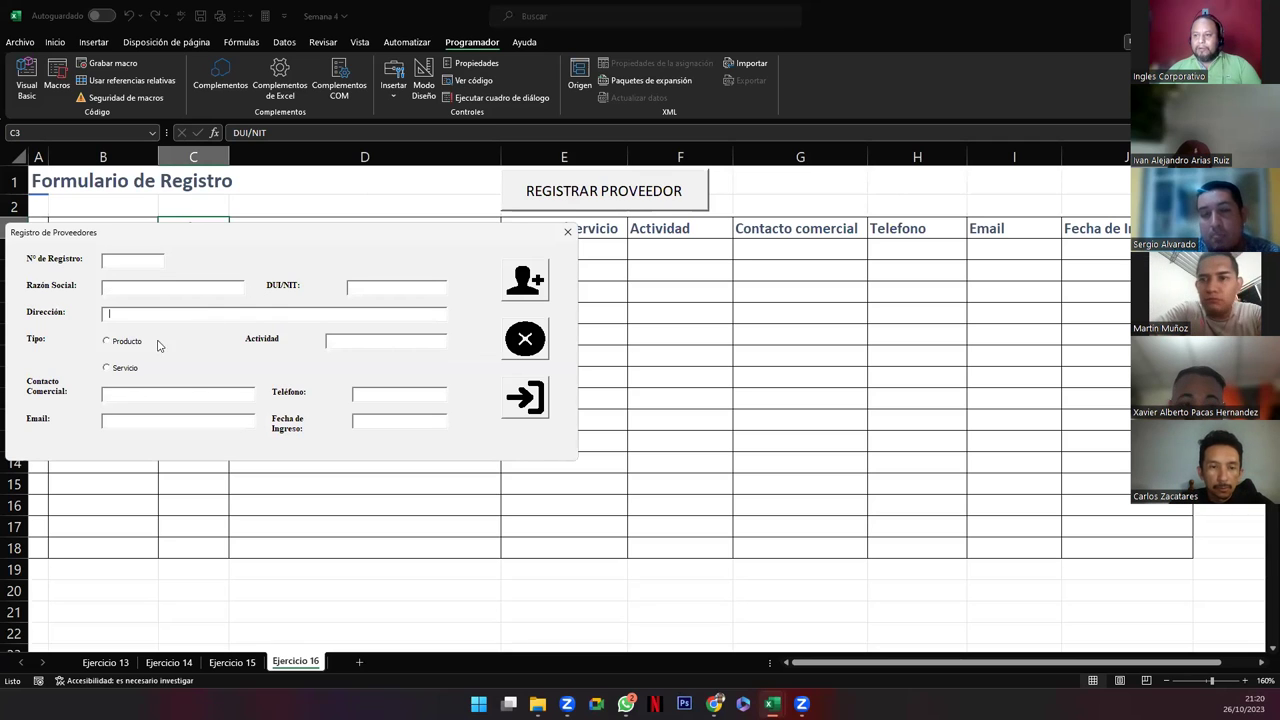
key("Tab")
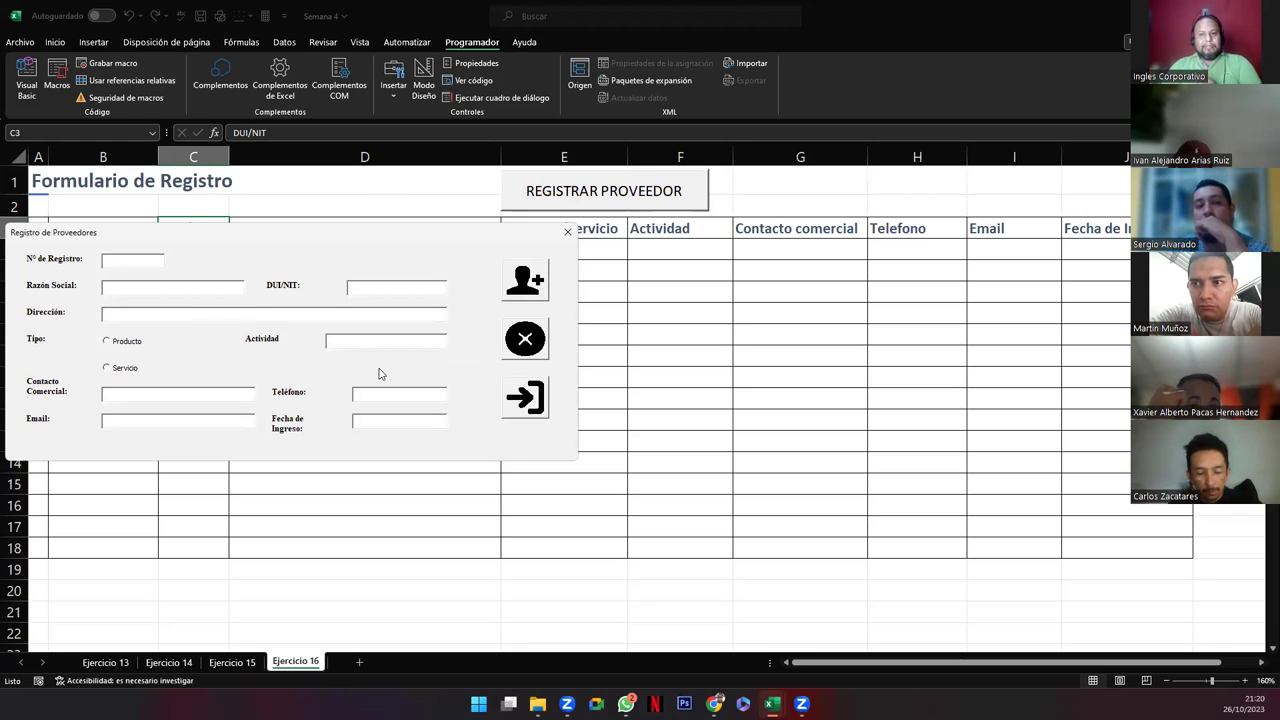
left_click(519, 347)
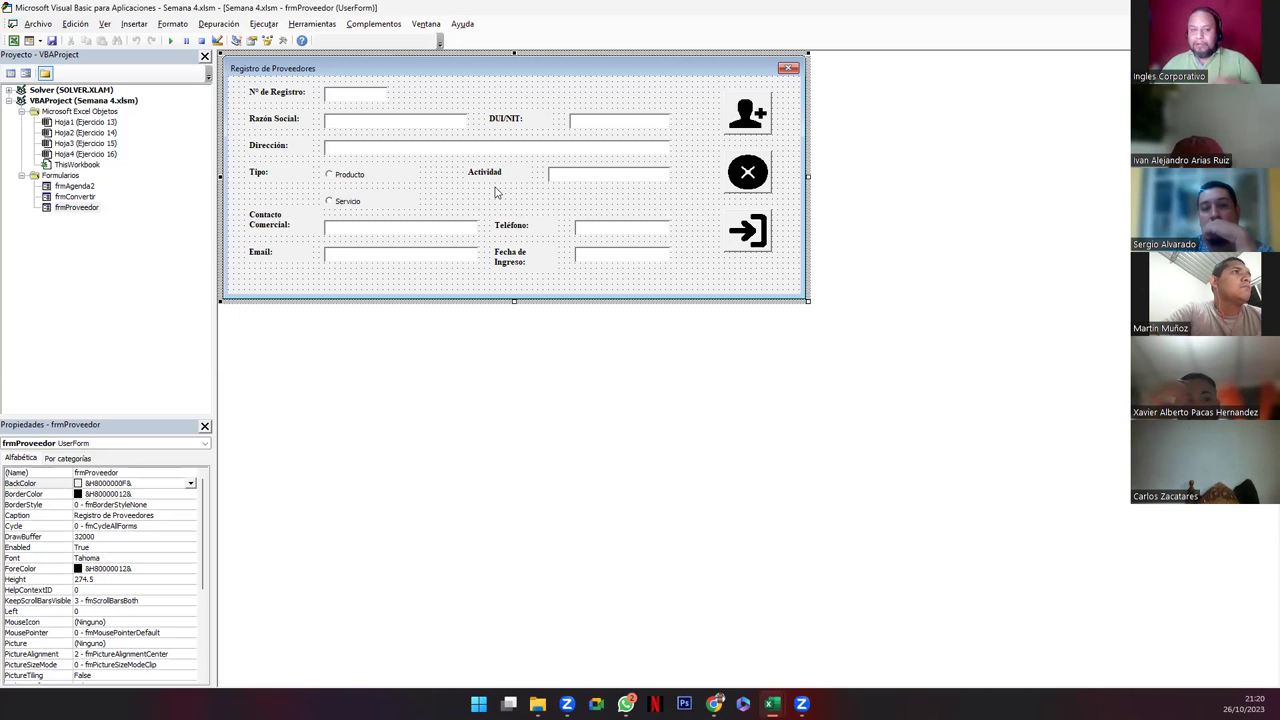
- Inspect the Picture property of the Registrar Datos button and its person-add_icon-icons.com_50077 file, leaving the image dialog without loading anything
left_click(745, 117)
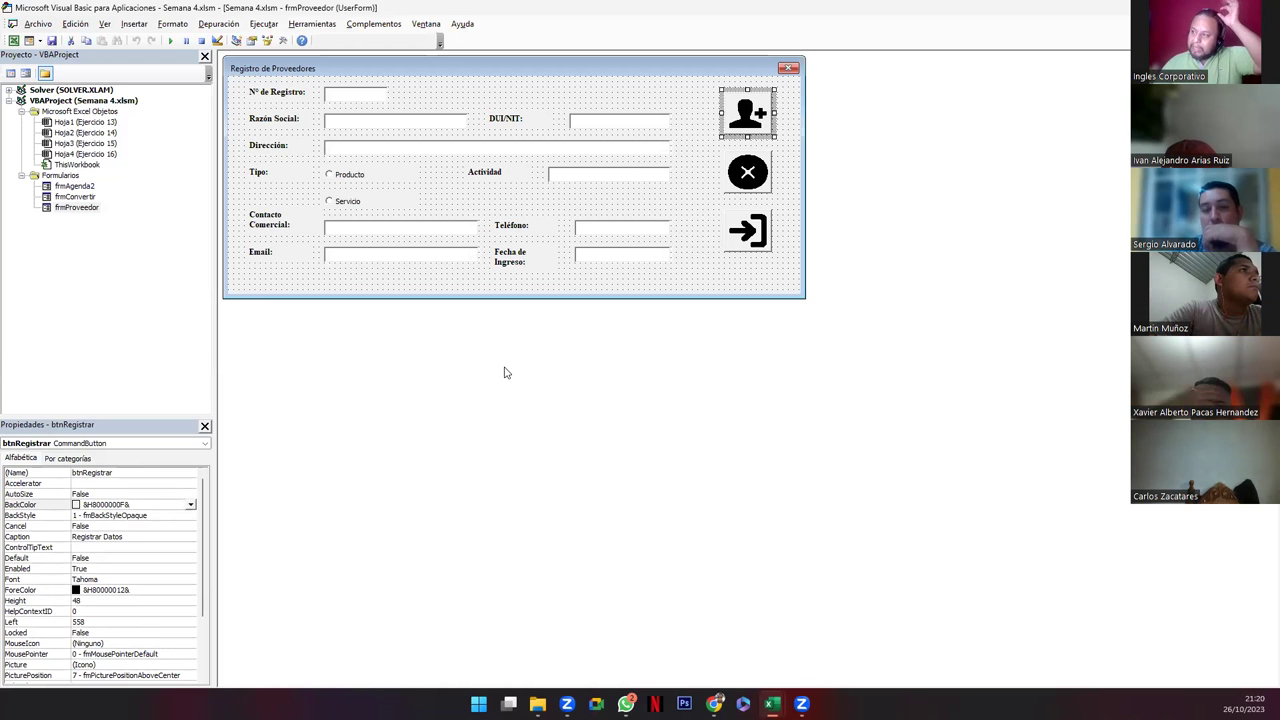
left_click(295, 408)
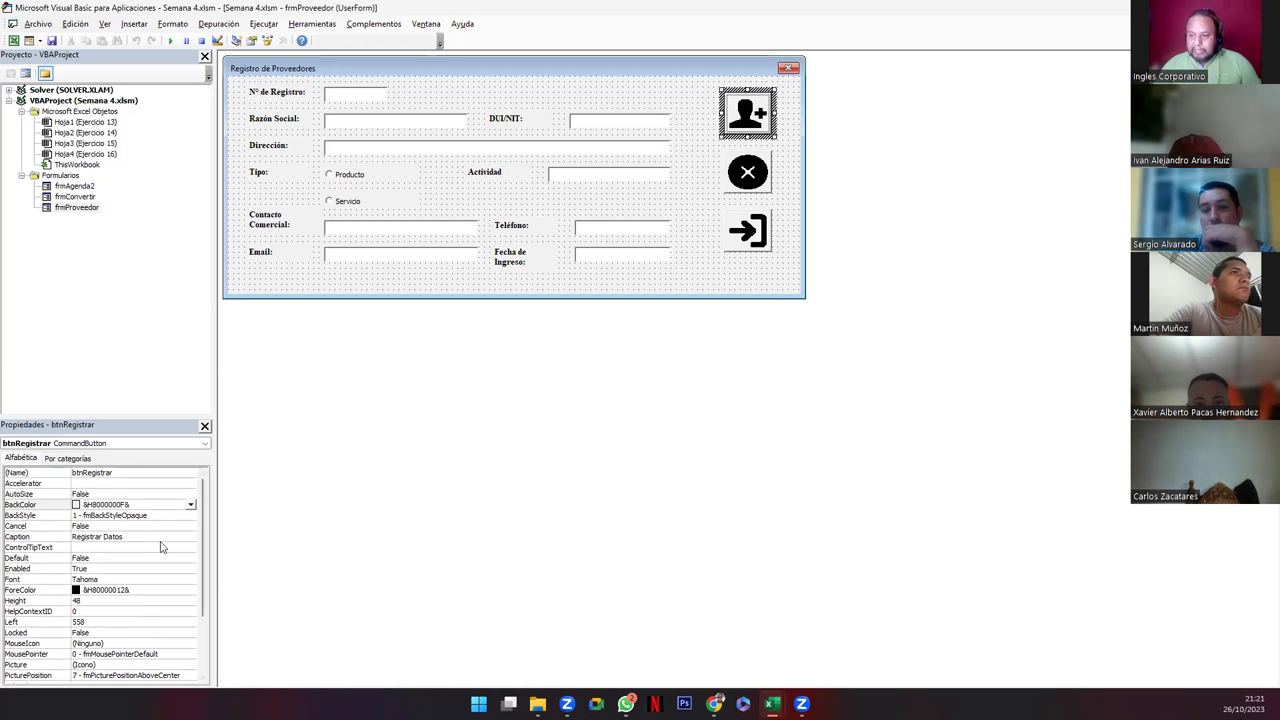
scroll(118, 551, "down", 3)
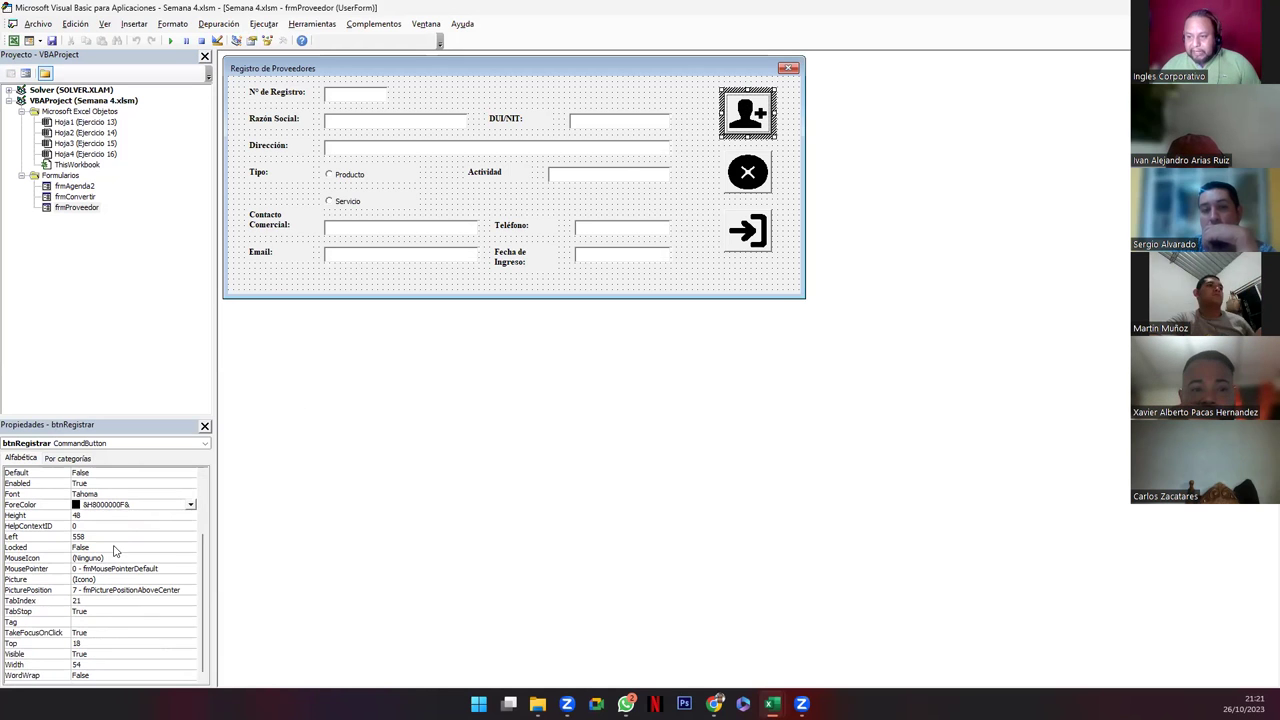
left_click(28, 581)
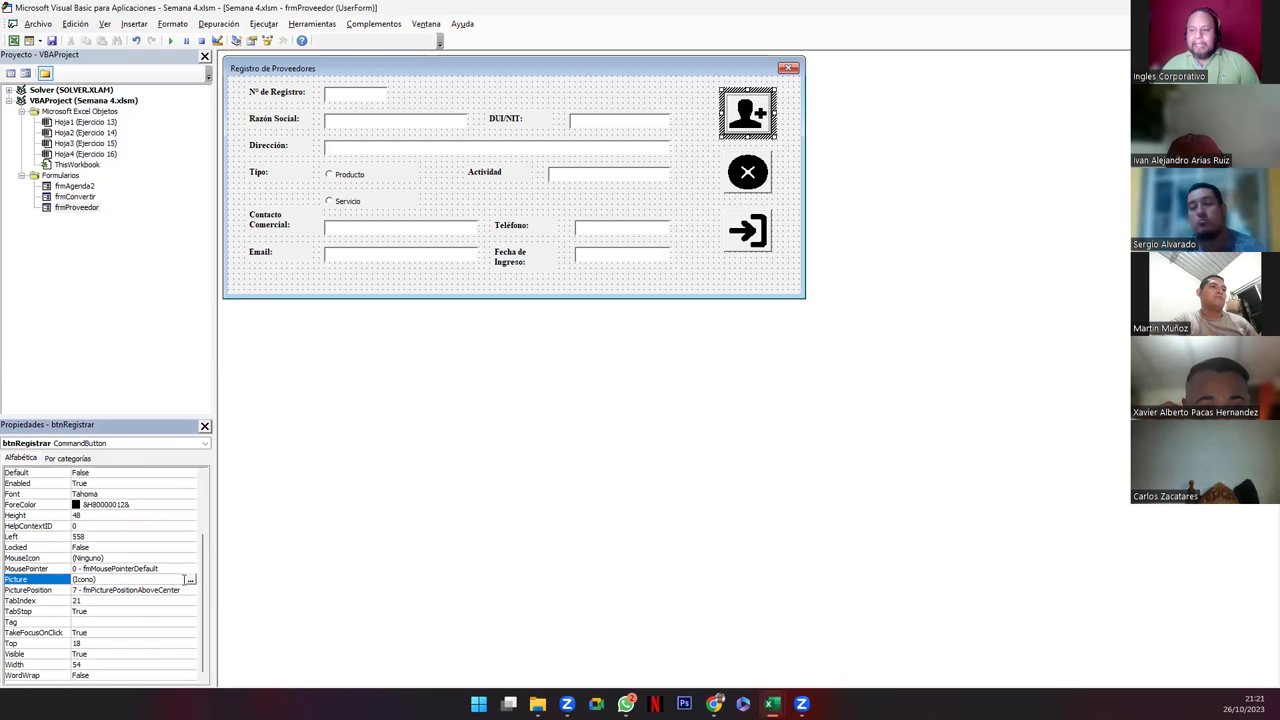
left_click(190, 580)
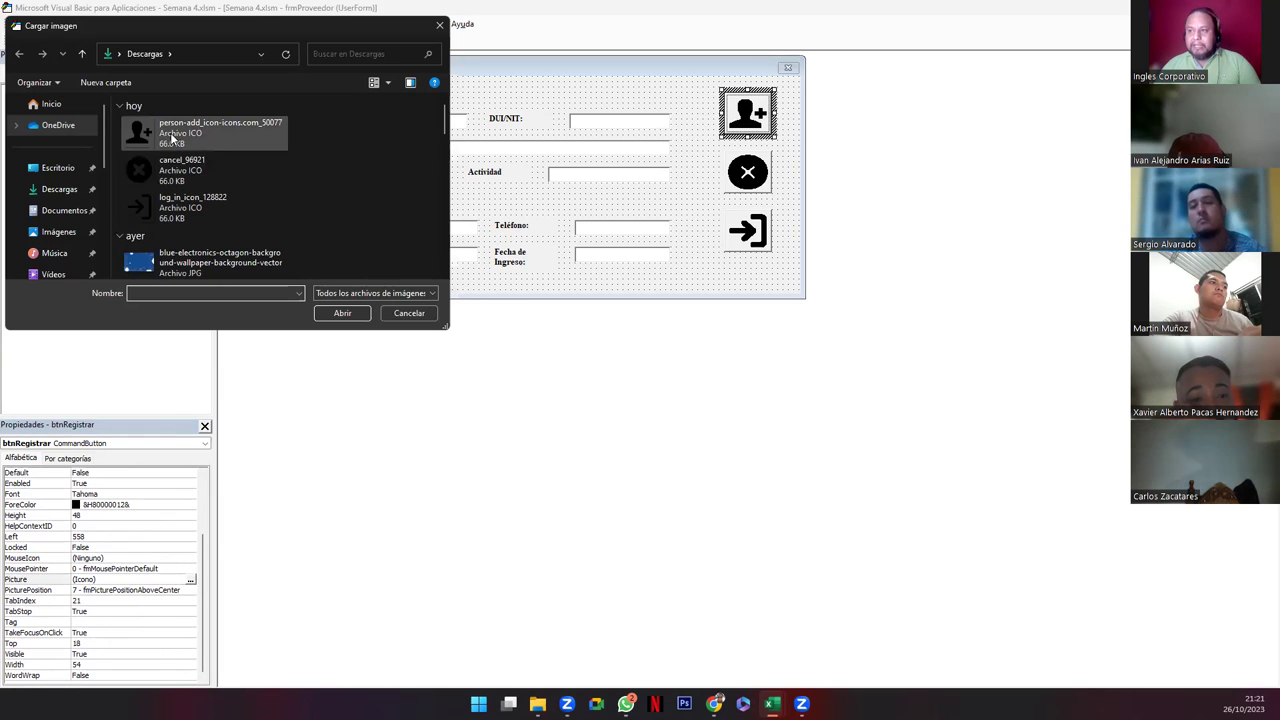
left_click(162, 135)
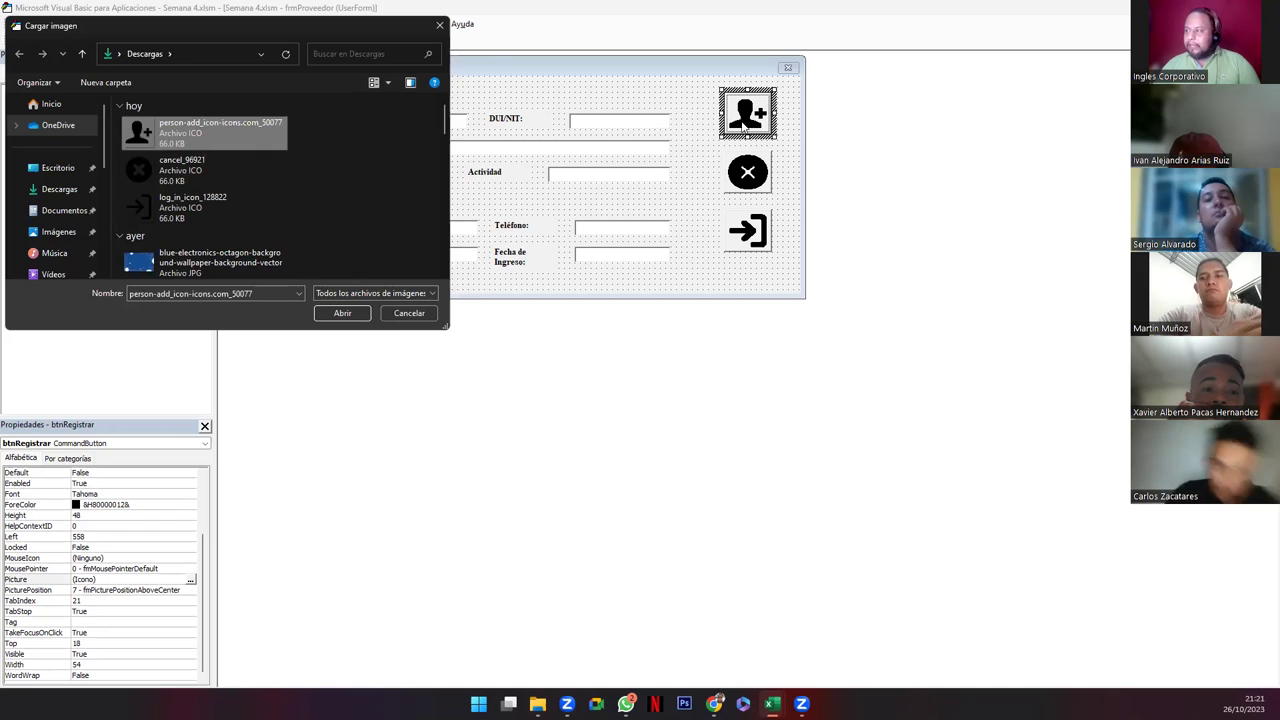
left_click(409, 313)
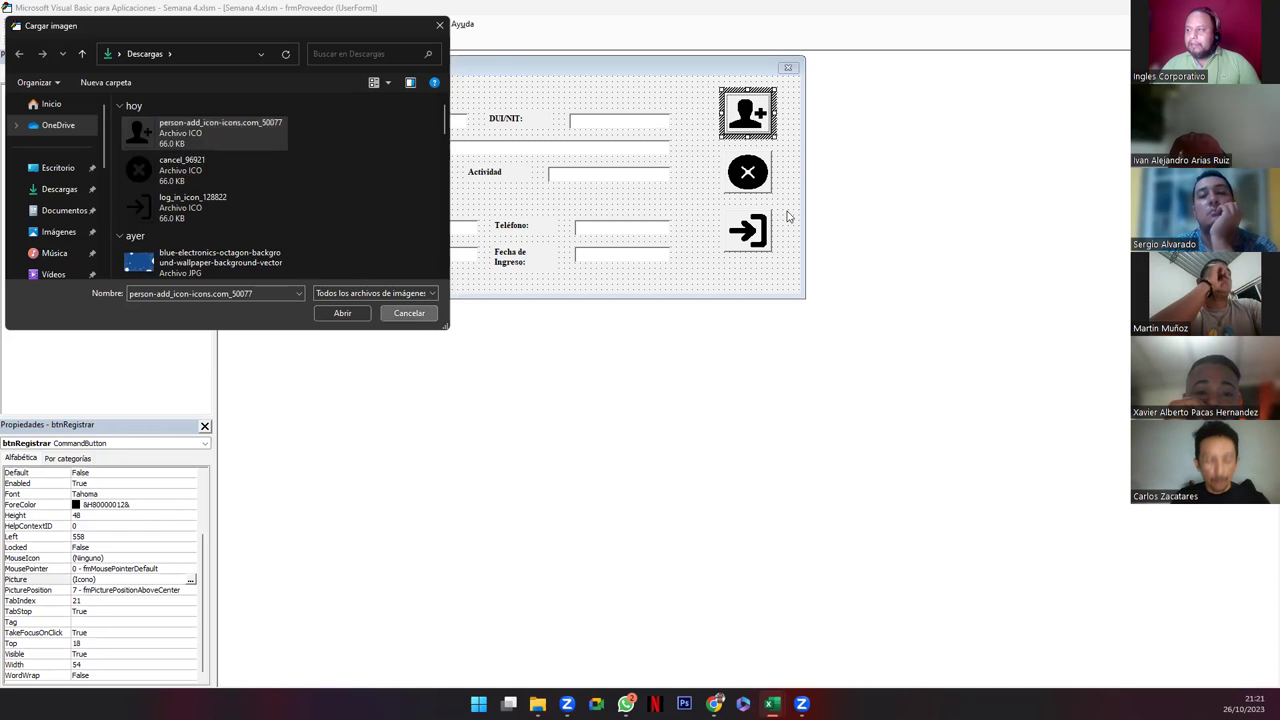
- Inspect the Picture property of the Cancelar button and its cancel_96921 icon file, leaving the image dialog without loading anything
left_click(763, 178)
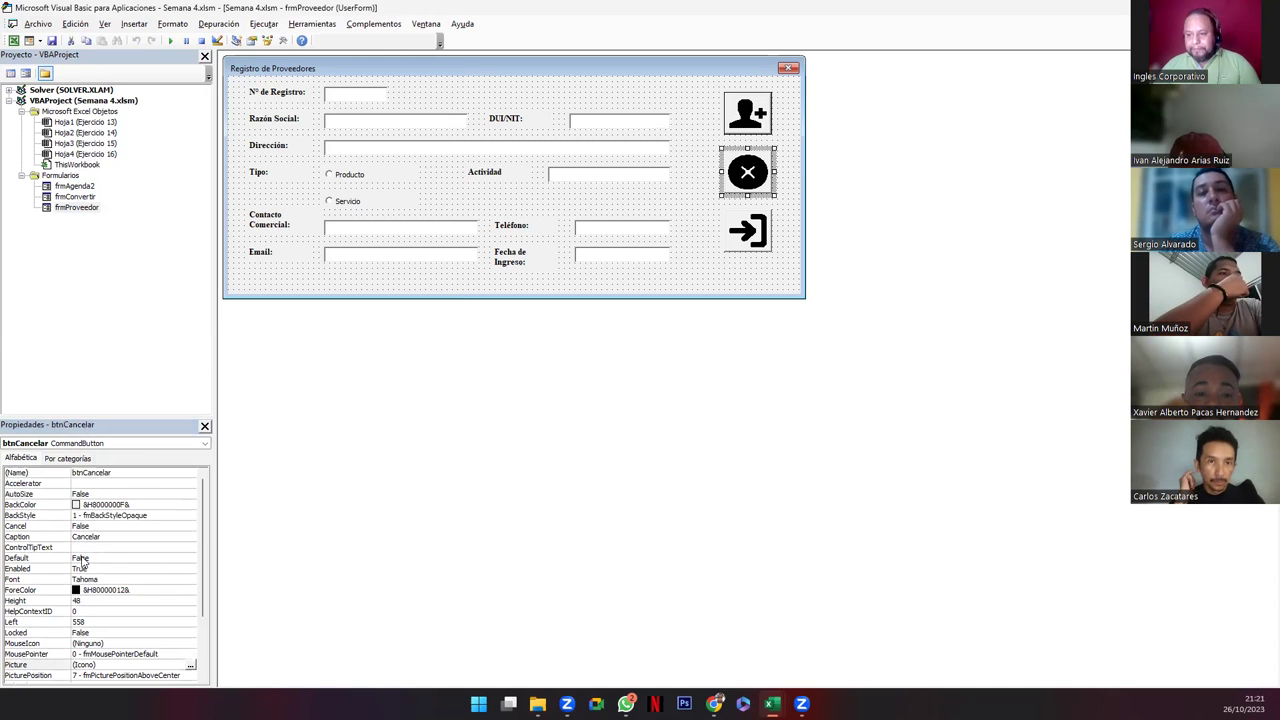
left_click(190, 666)
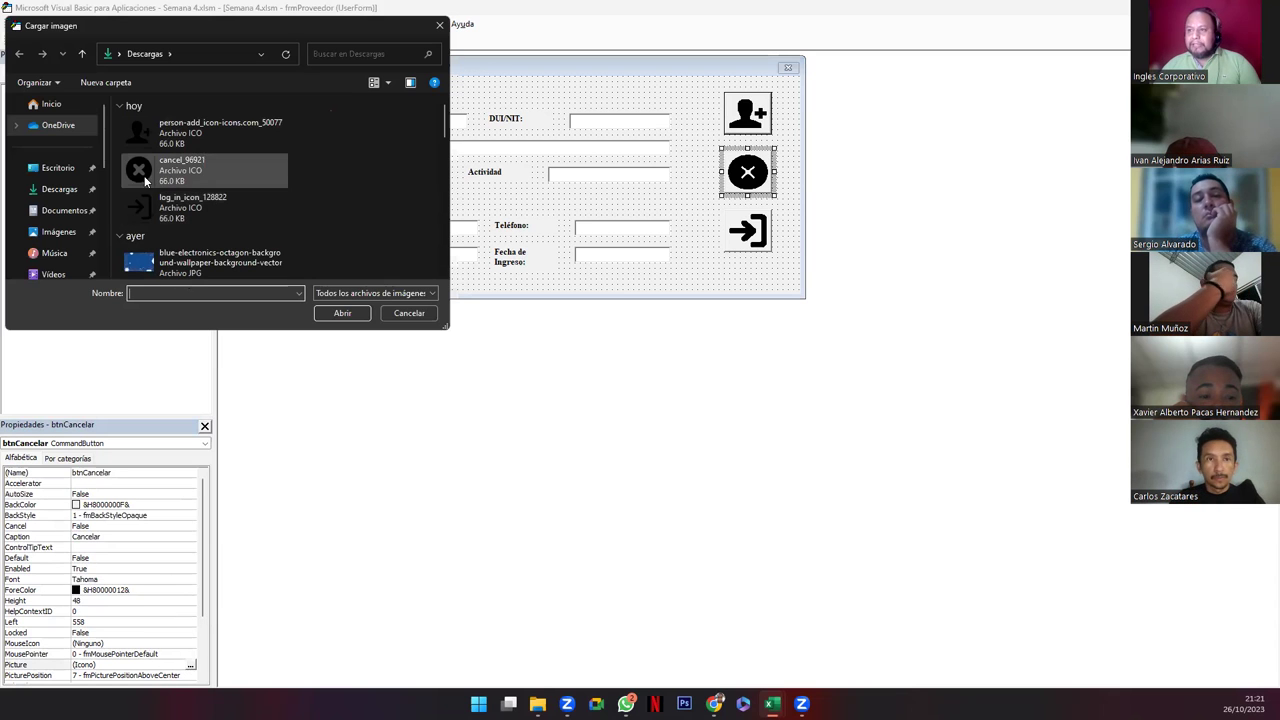
left_click(133, 180)
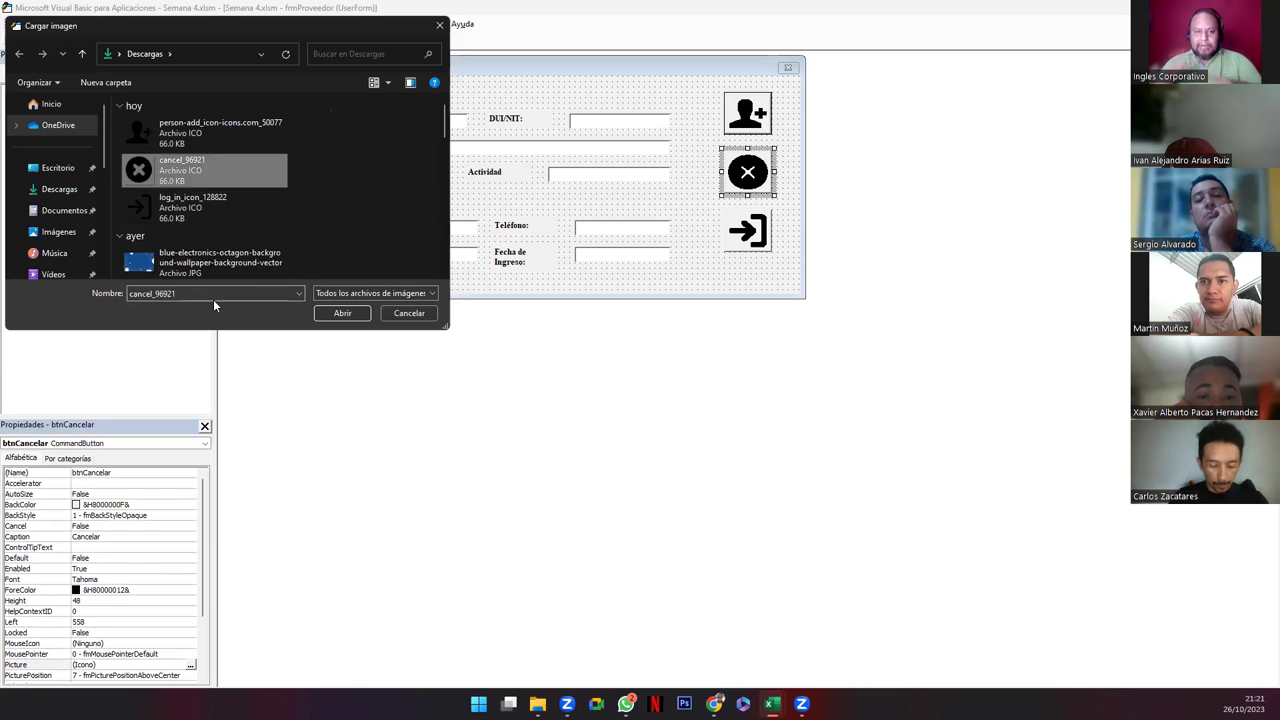
left_click(412, 315)
- Inspect the Picture property of the Limpiar button and its log_in_icon_128822 icon file, leaving the image dialog without loading anything
left_click(748, 232)
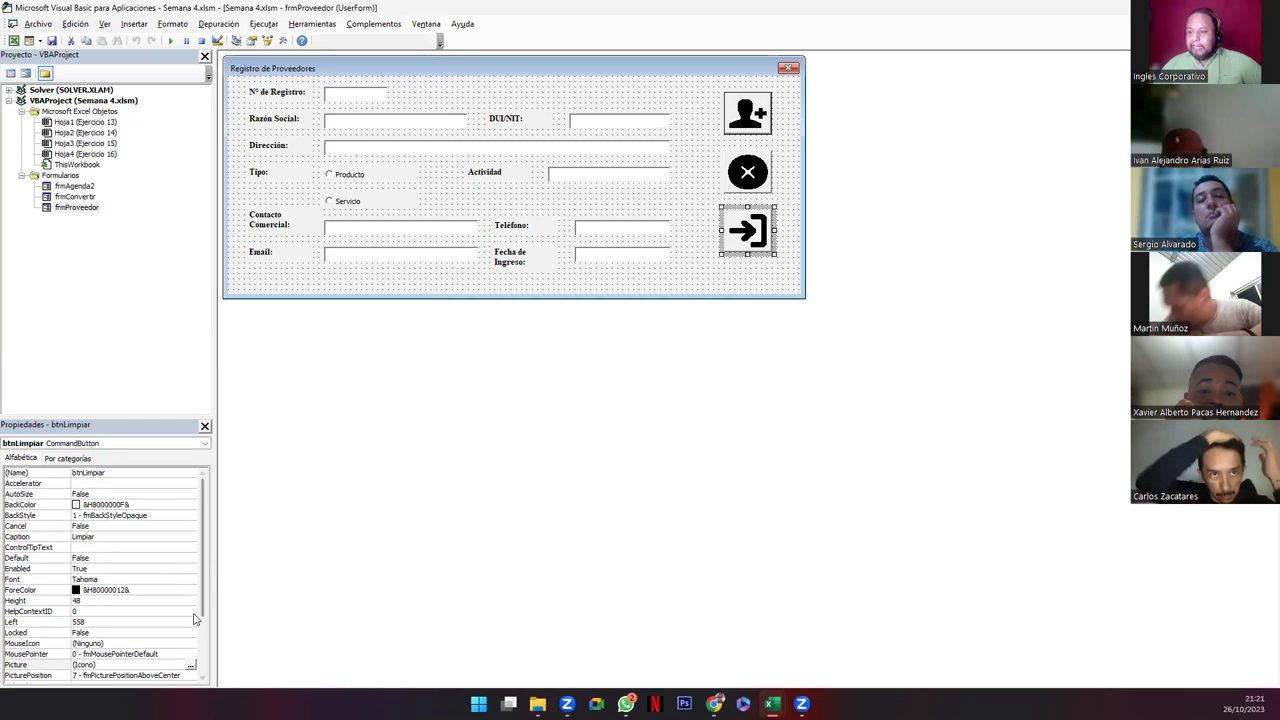
left_click(190, 666)
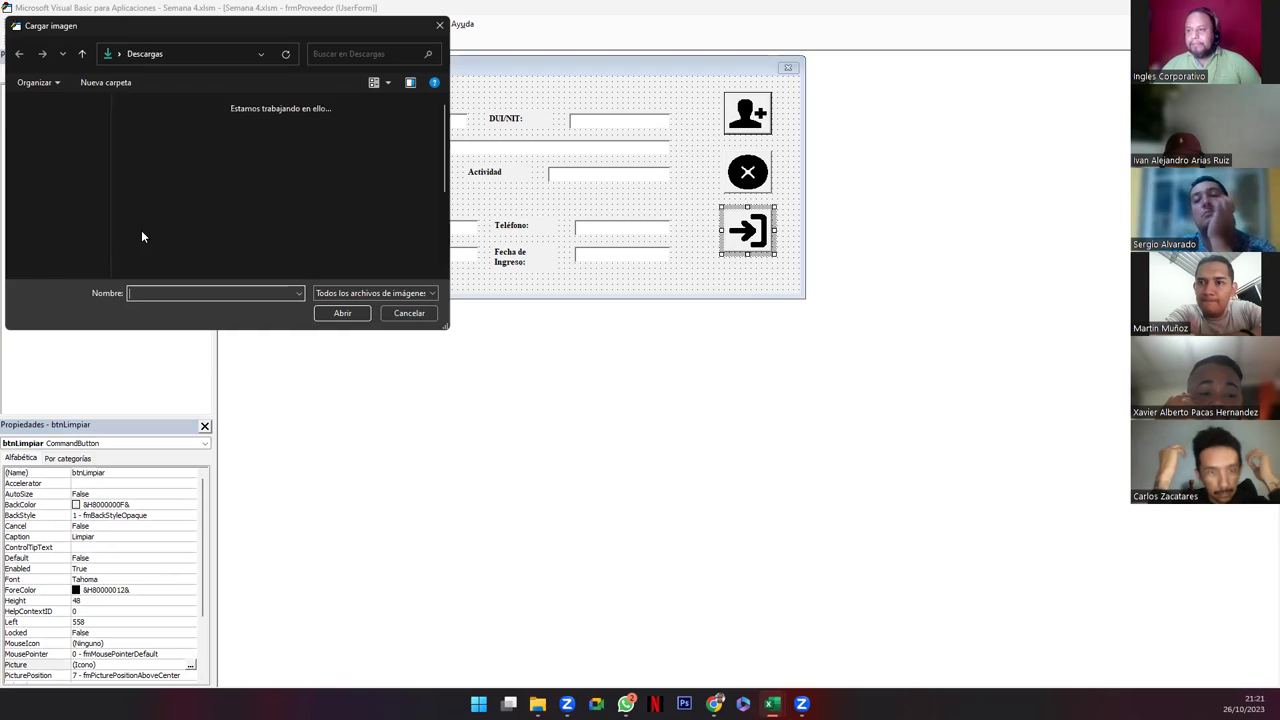
left_click(140, 205)
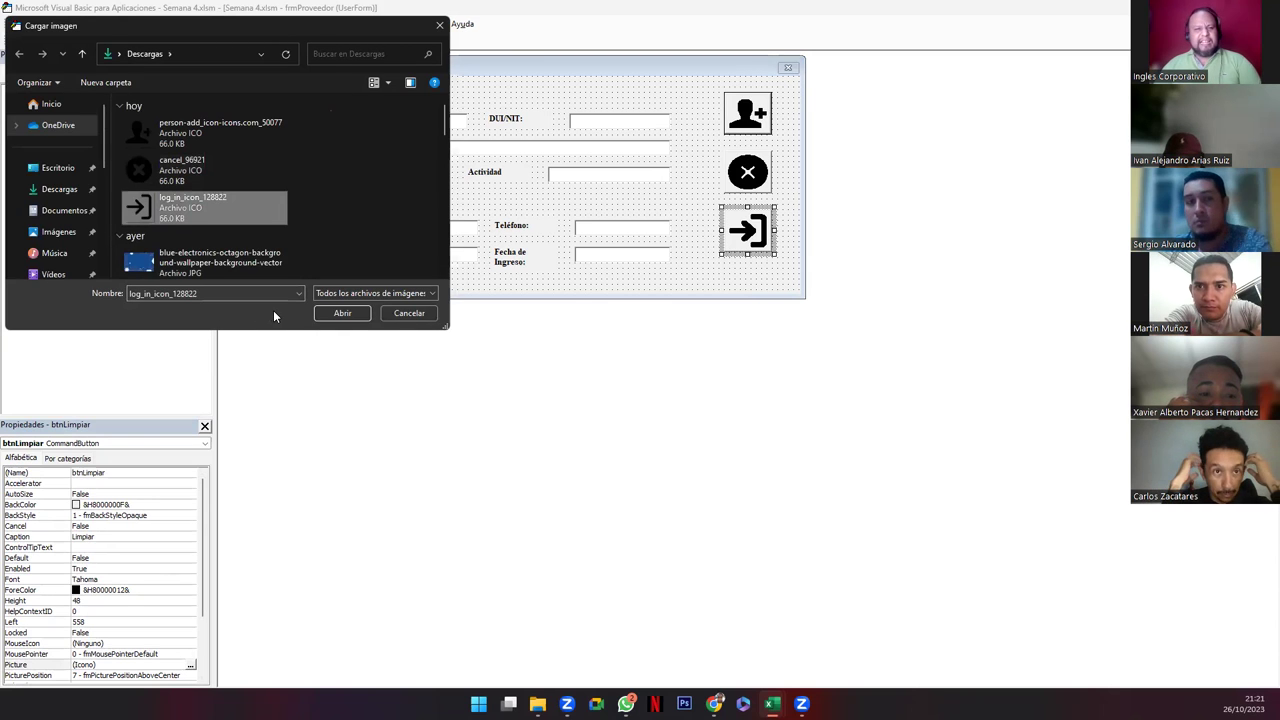
left_click(394, 318)
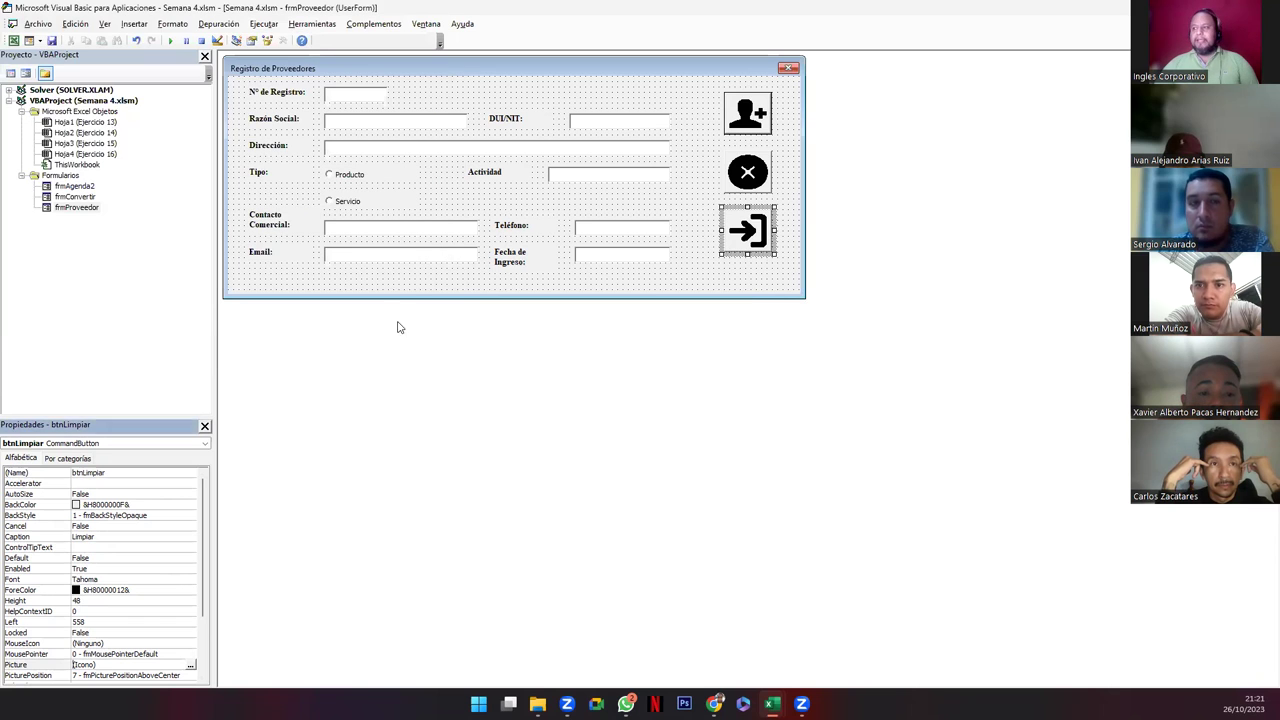
left_click(396, 286)
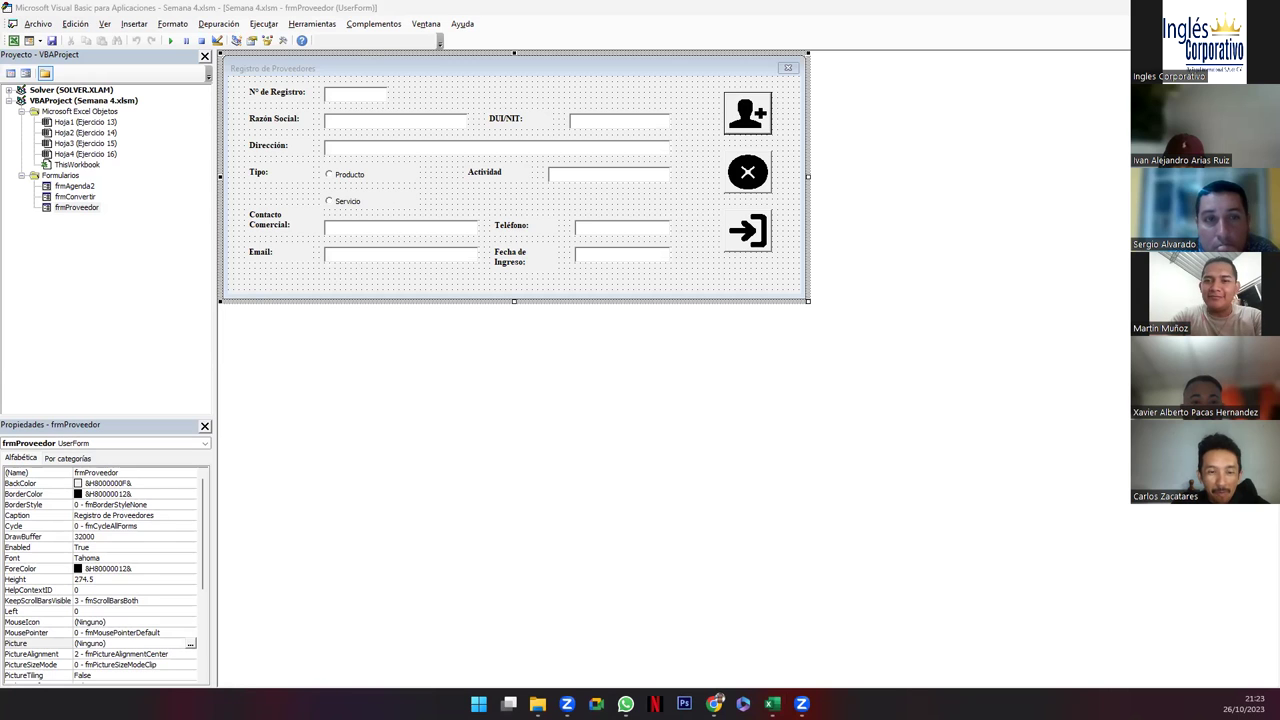
- Close the supplier form's code and design windows, and reopen the frmProveedor form
left_click(1063, 163)
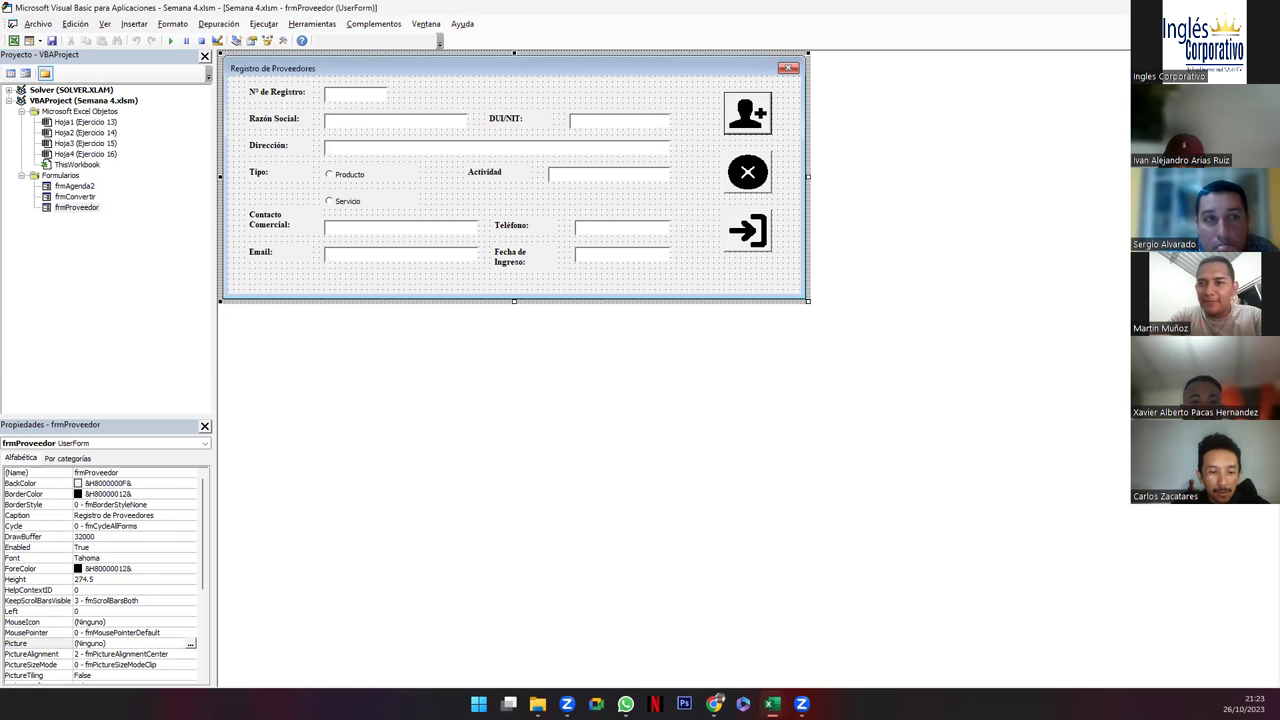
key("F7")
key("ctrl+F4")
key("ctrl+F4")
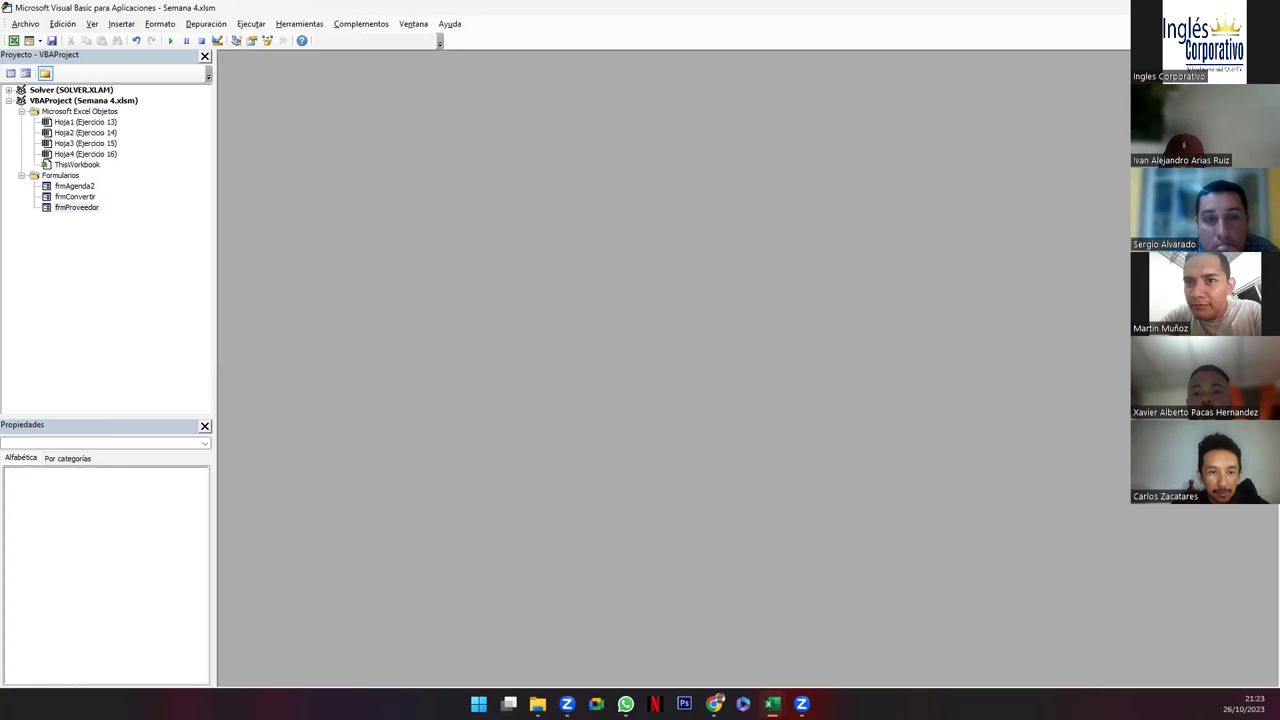
double_click(79, 208)
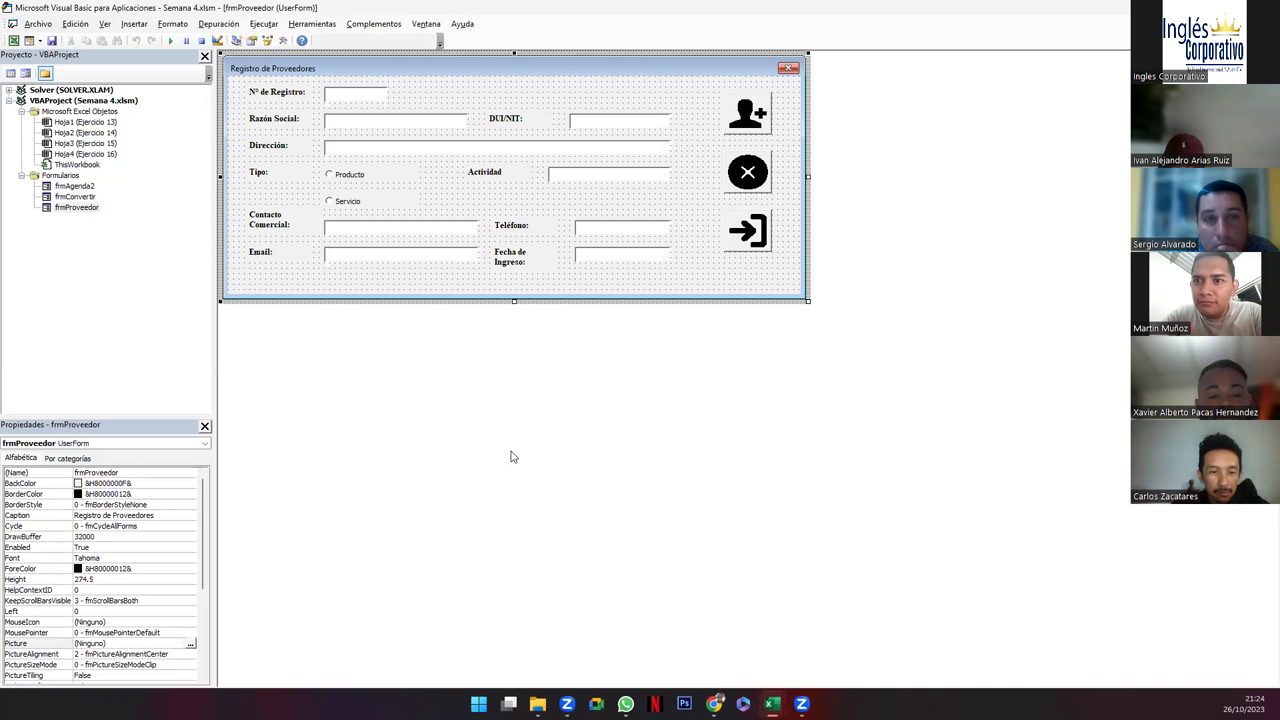
- Review the frmConvertir and frmAgenda2 forms and the ACEPTAR button's click code, and return to a reopened frmProveedor form
double_click(76, 197)
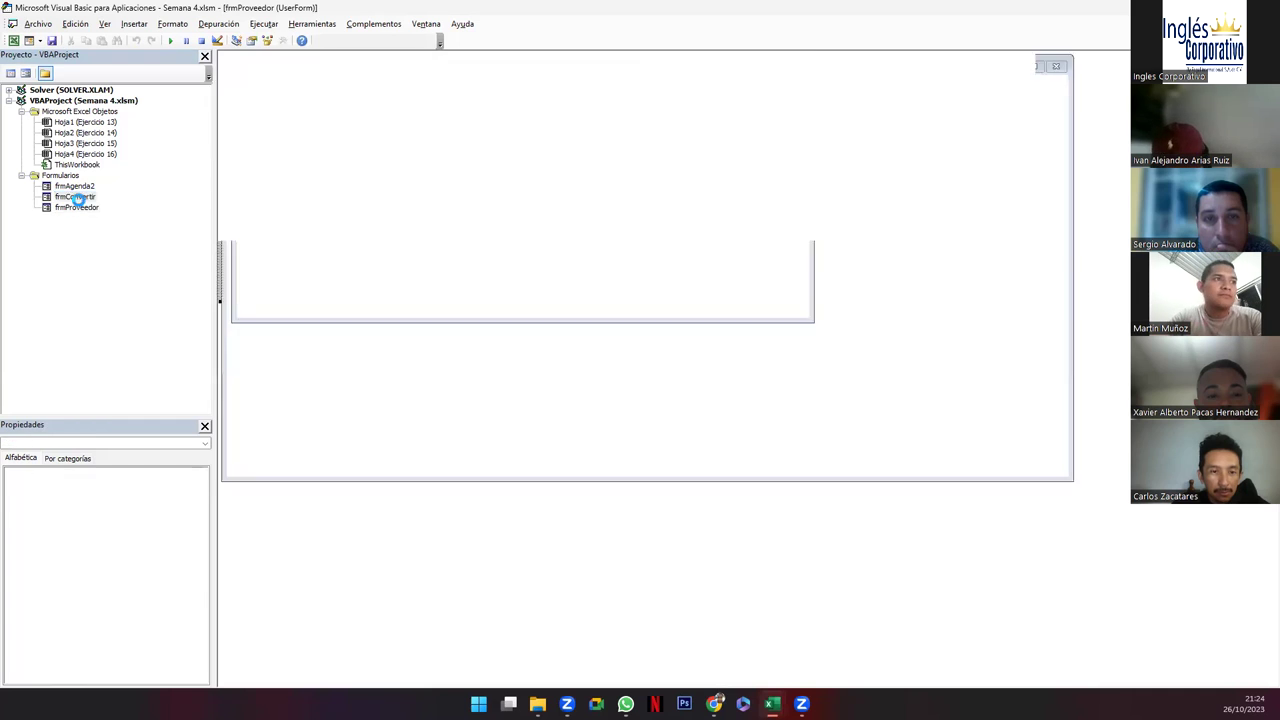
double_click(74, 186)
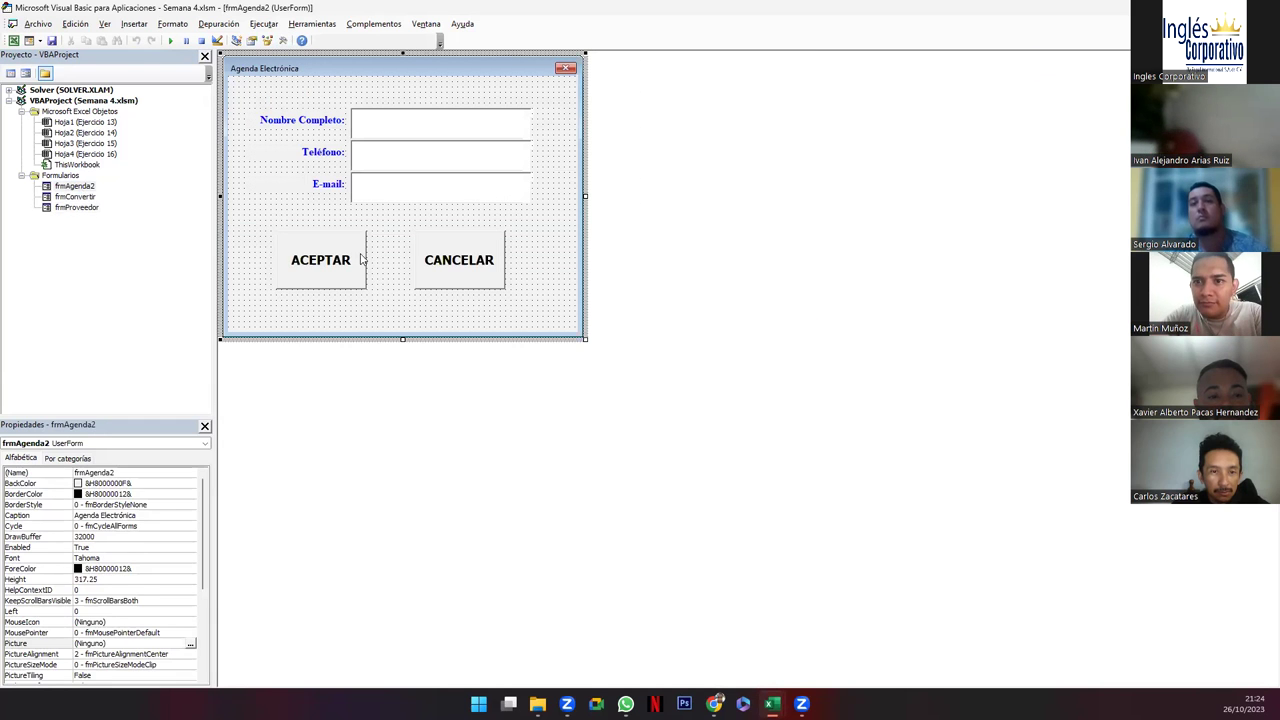
double_click(362, 258)
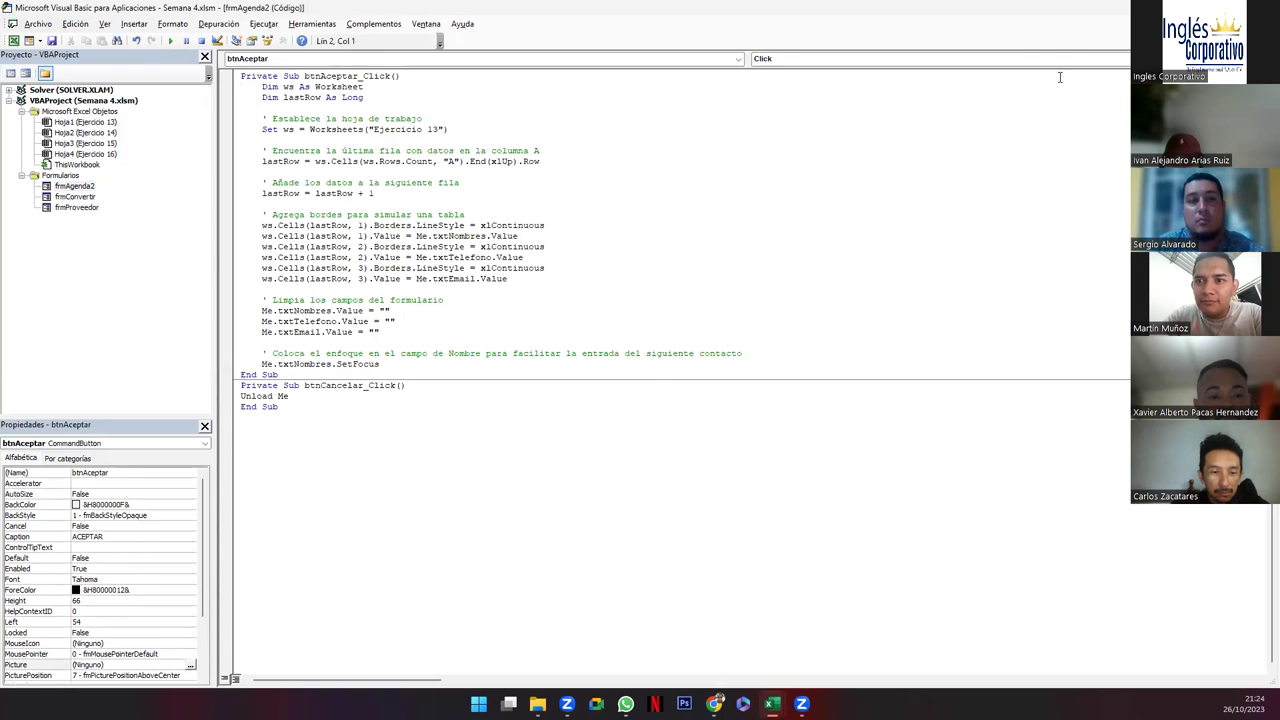
key("shift+F7")
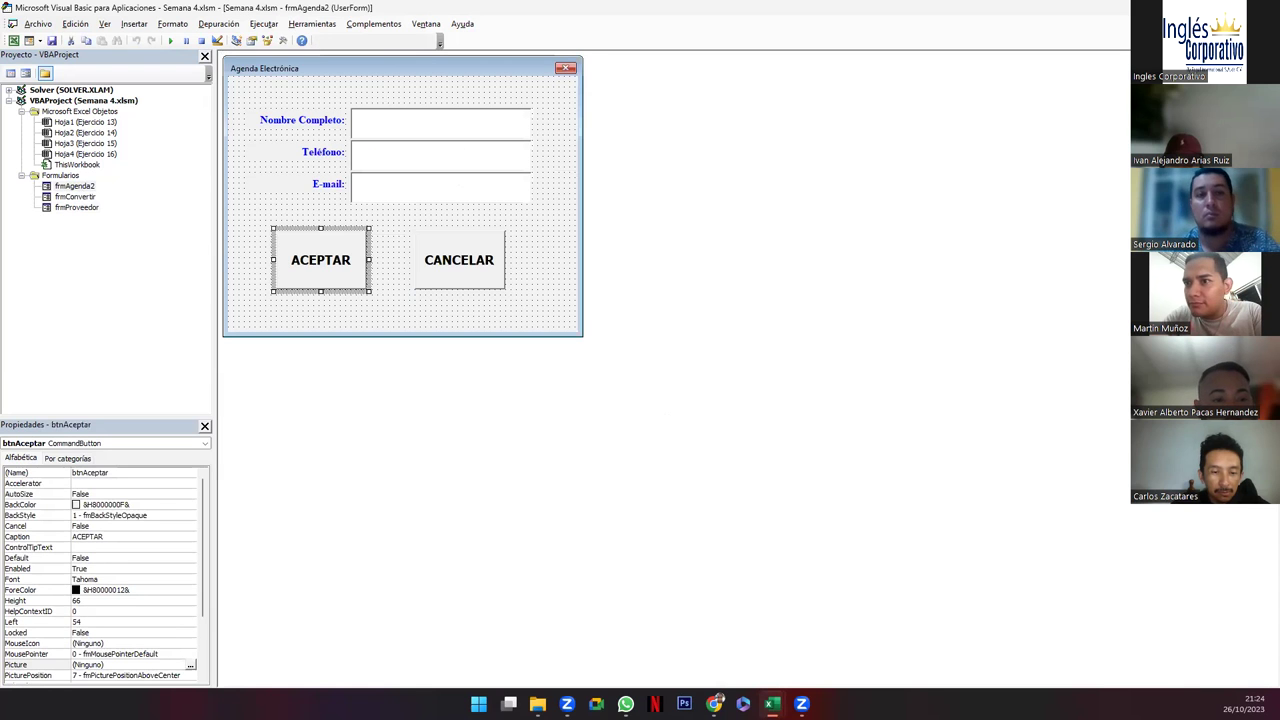
key("ctrl+F6")
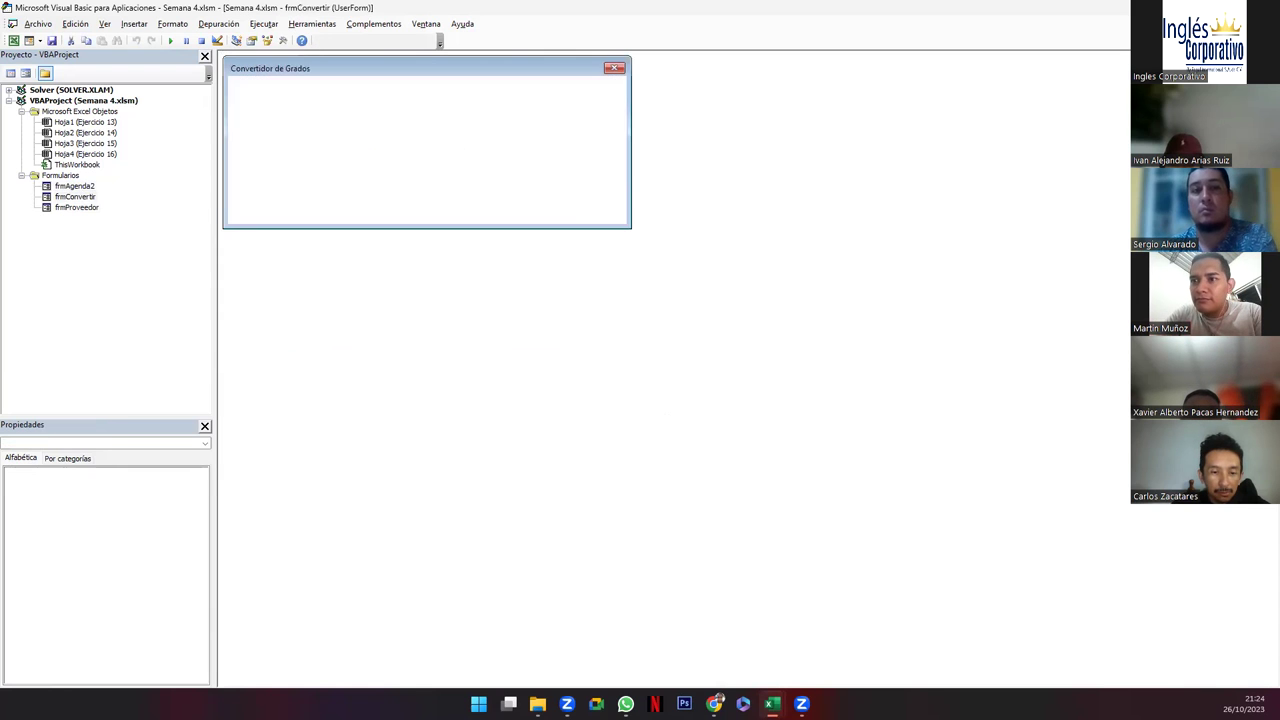
key("ctrl+F6")
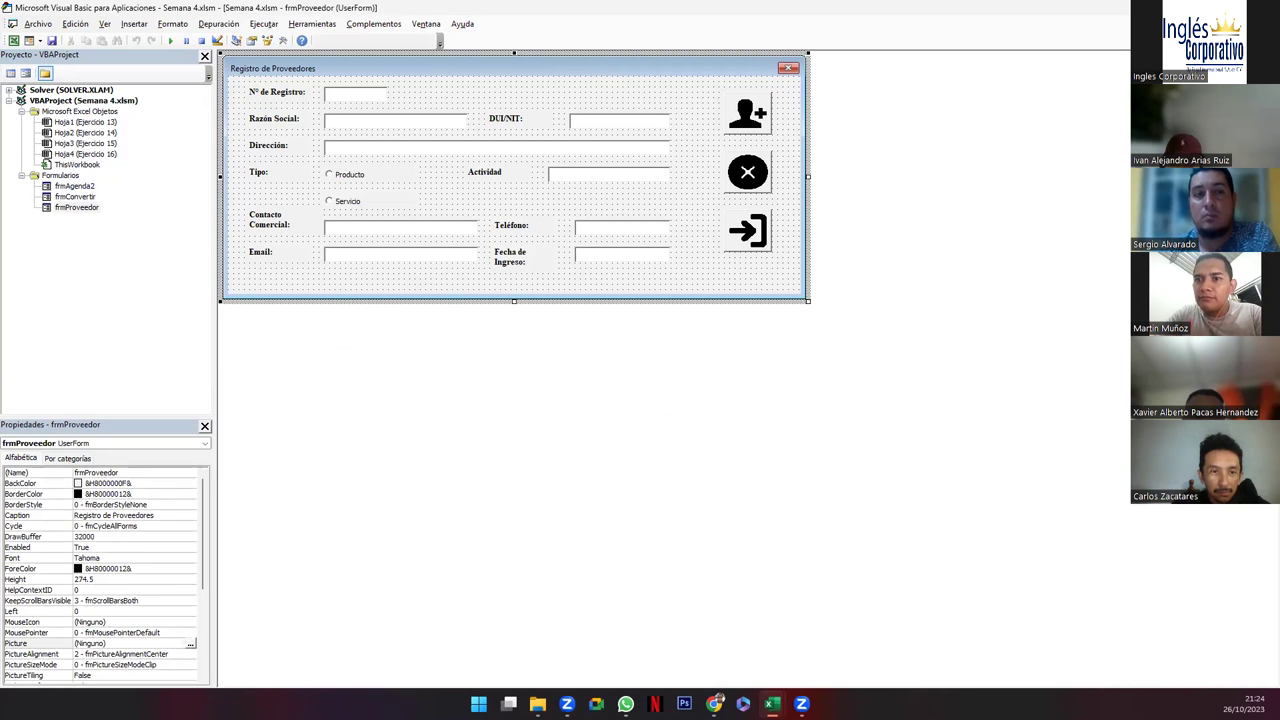
key("ctrl+F4")
double_click(62, 209)
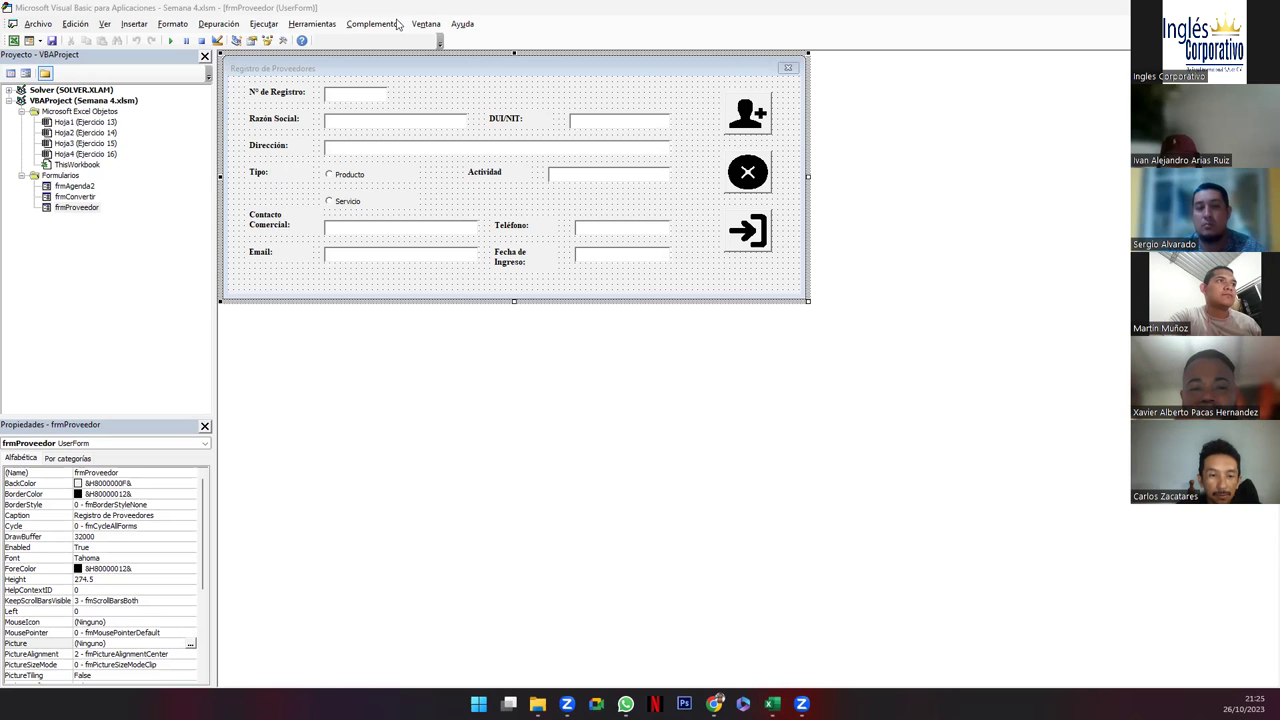
- Turn on the toolbox, view the Cancelar button's click code, and return to the frmProveedor form design
left_click(283, 41)
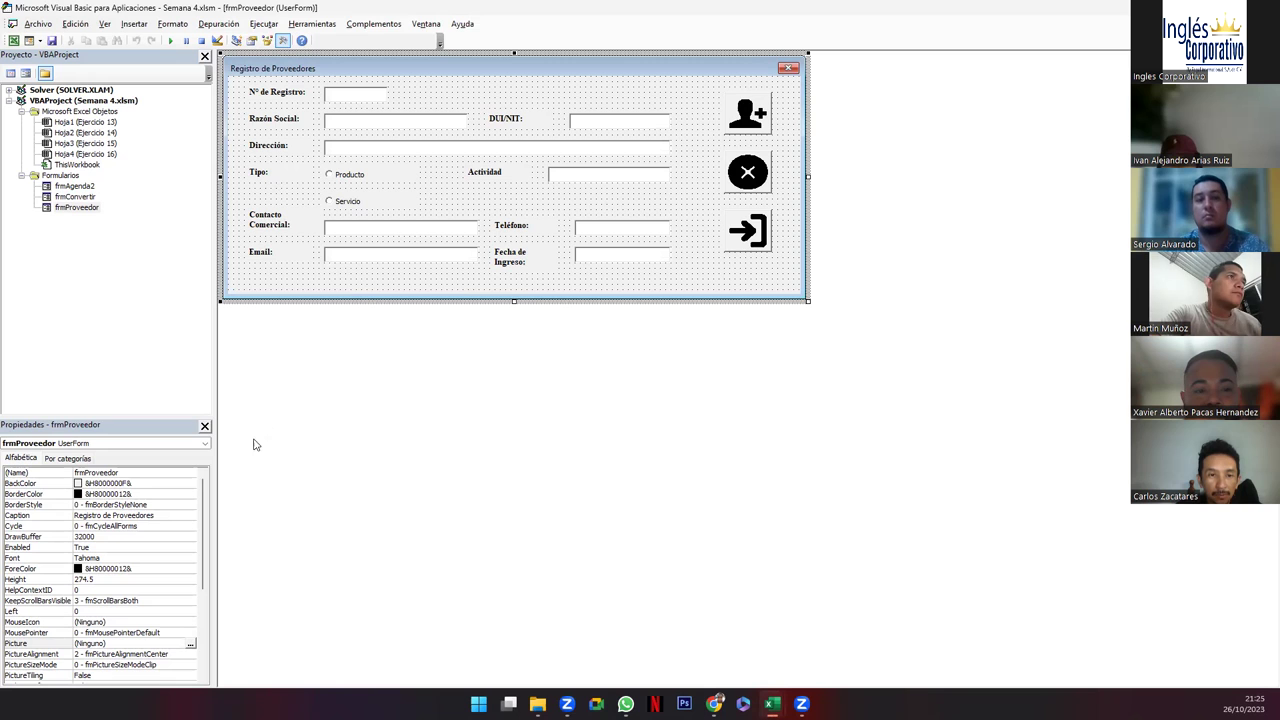
left_click(84, 506)
left_click(737, 191)
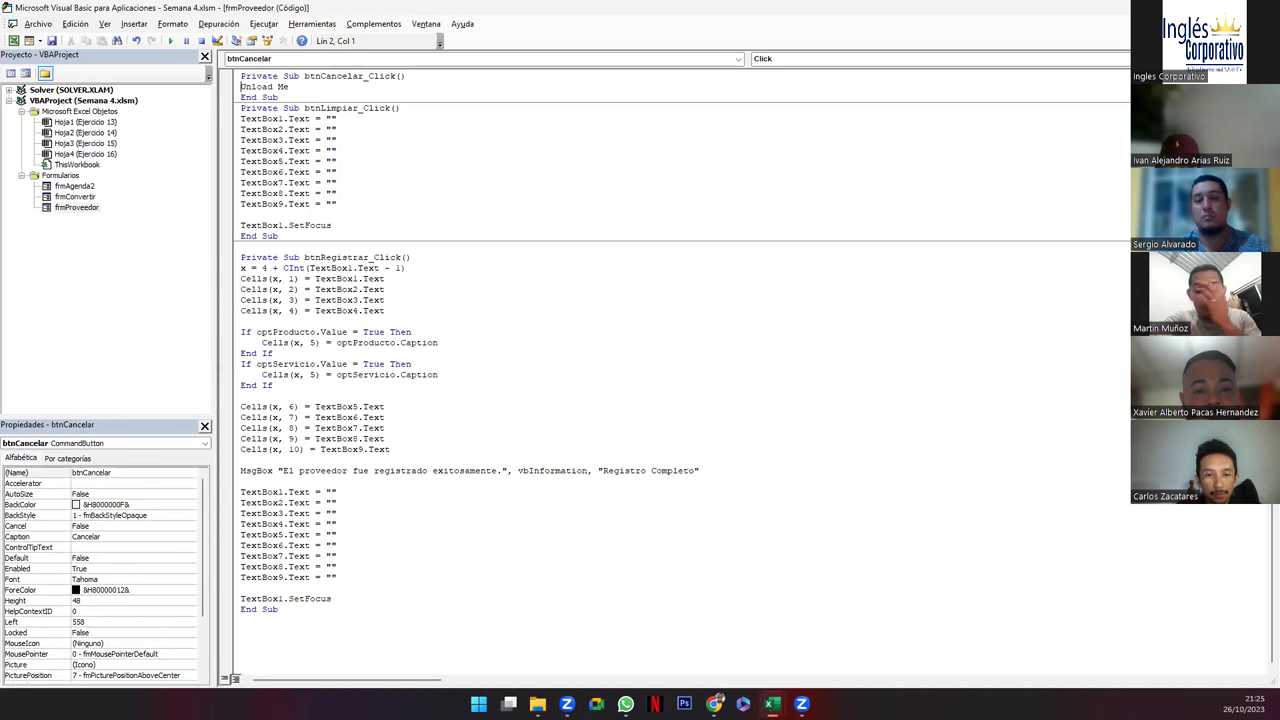
key("shift+F7")
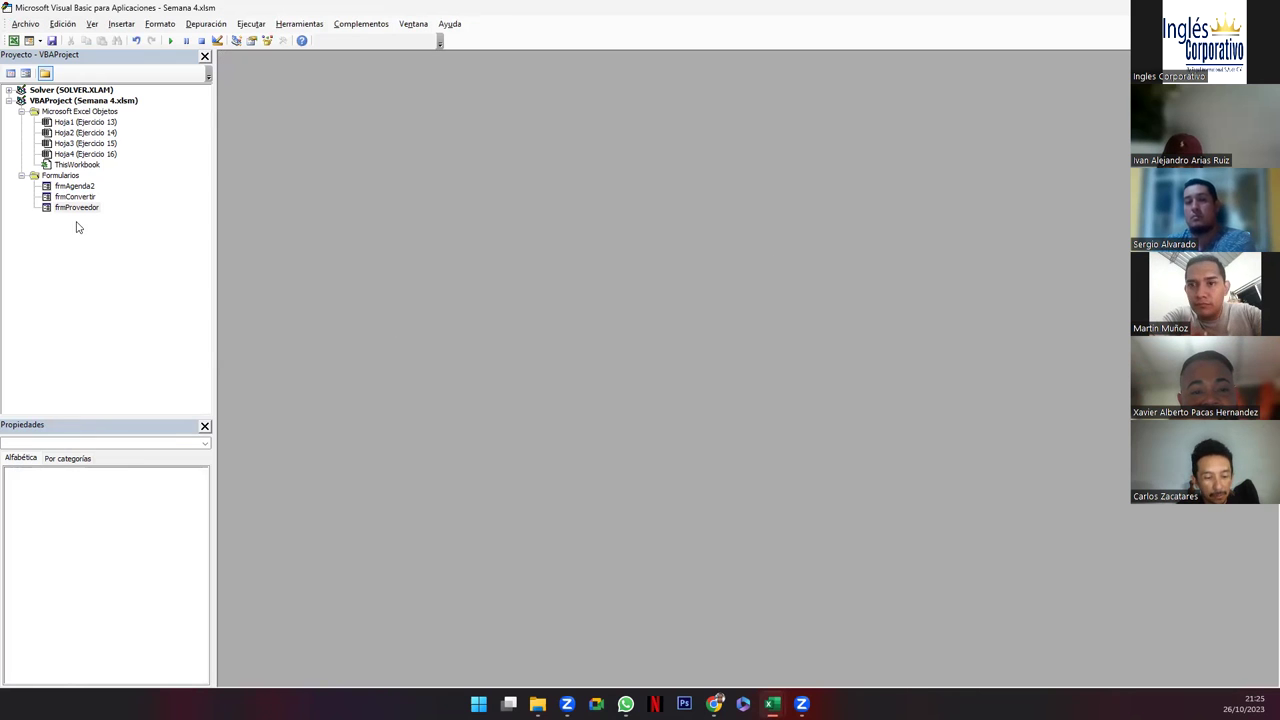
double_click(76, 207)
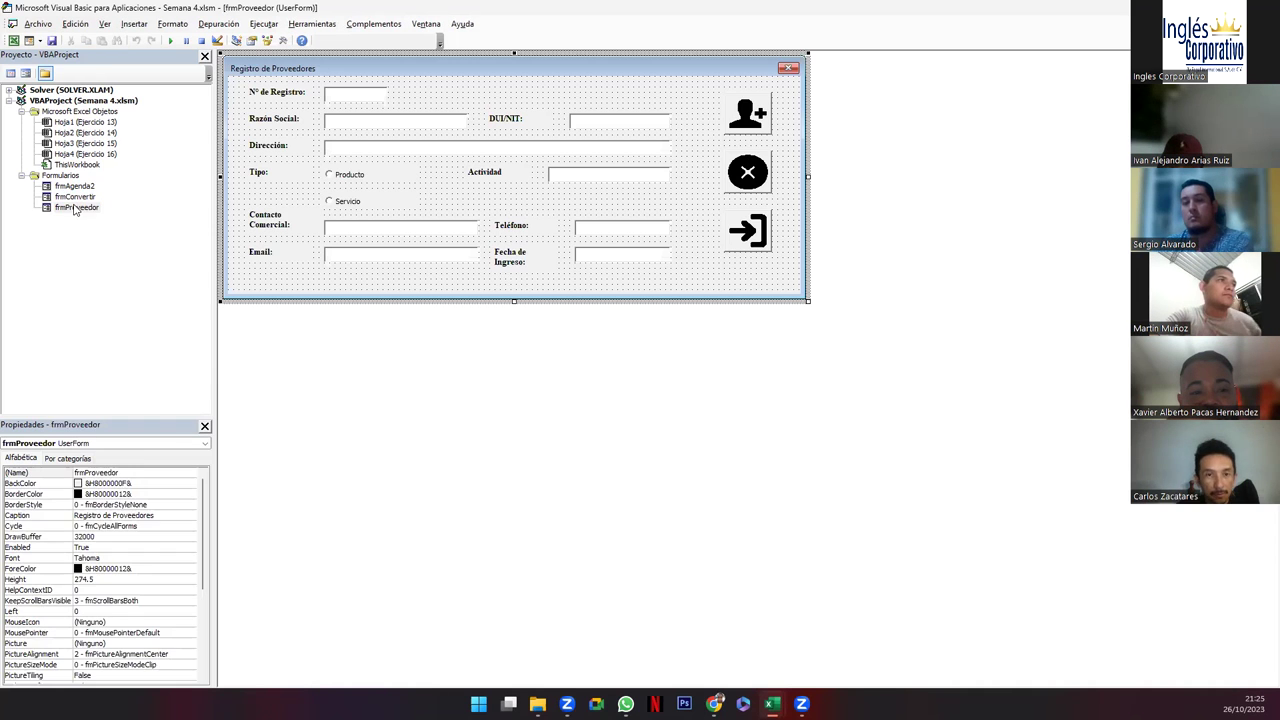
- Look through the Object Browser and the editor's list of available windows for the toolbox, leaving both closed
left_click(267, 41)
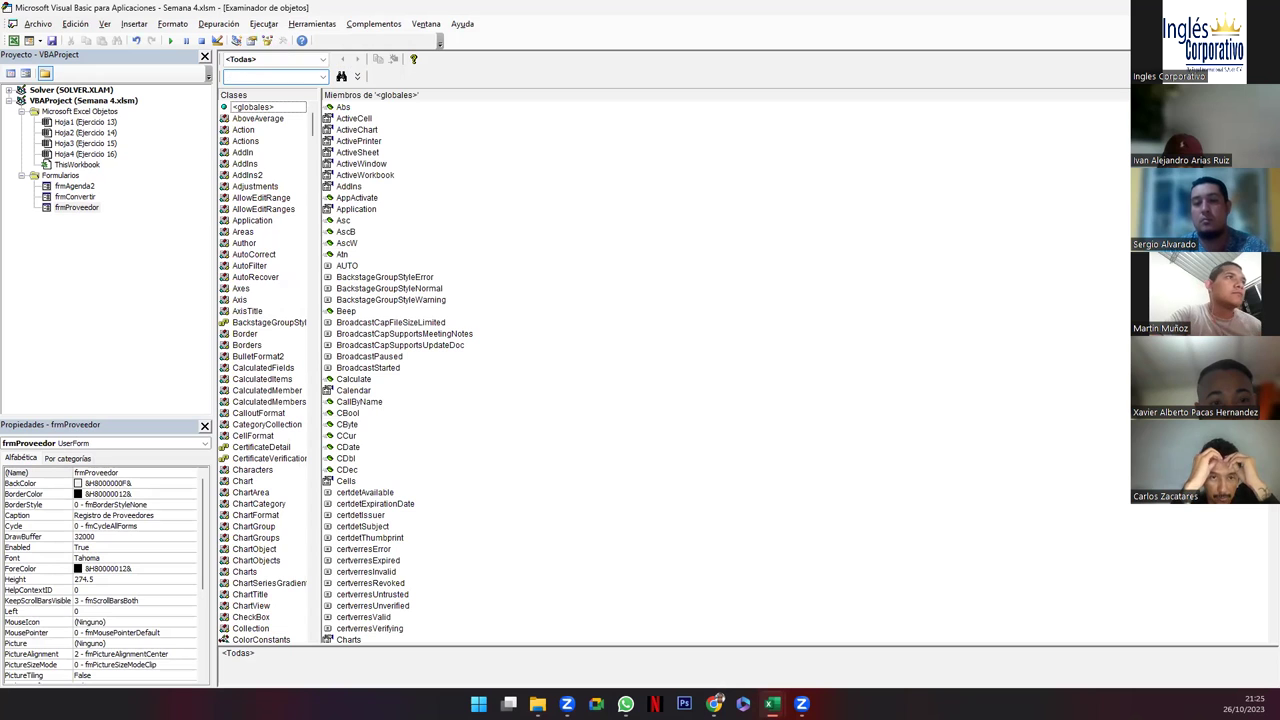
key("ctrl+F4")
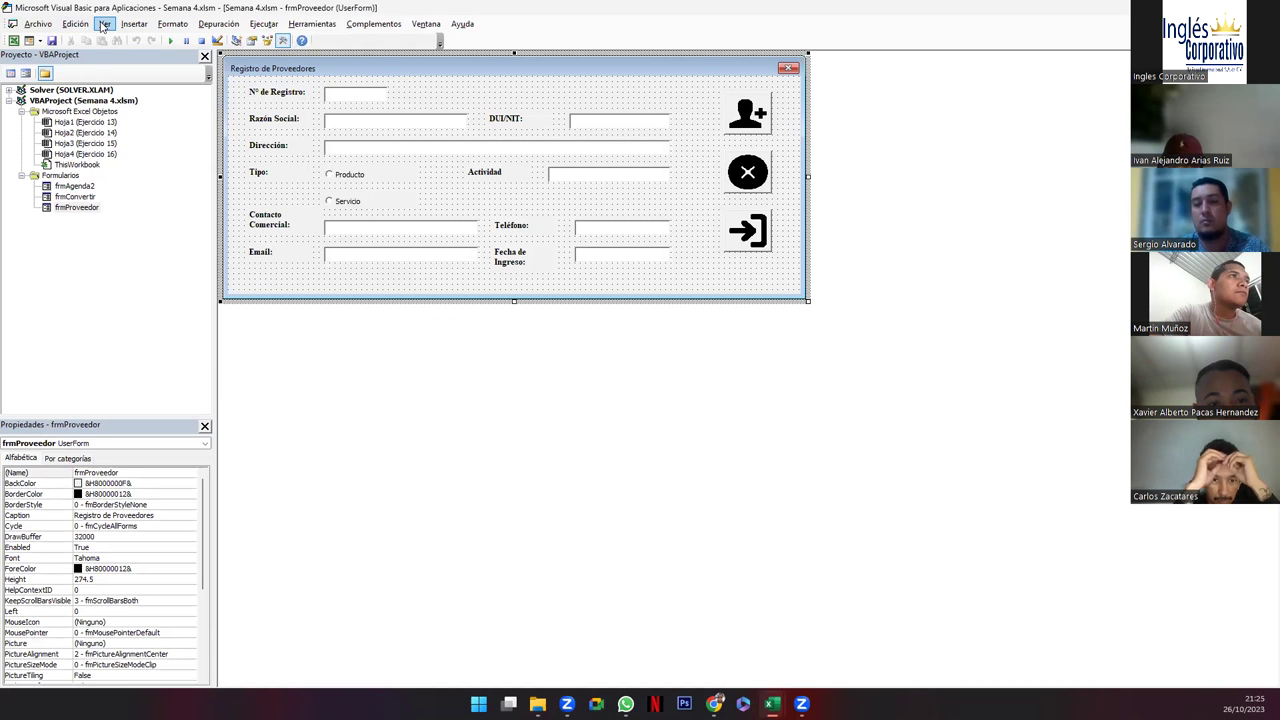
left_click(103, 24)
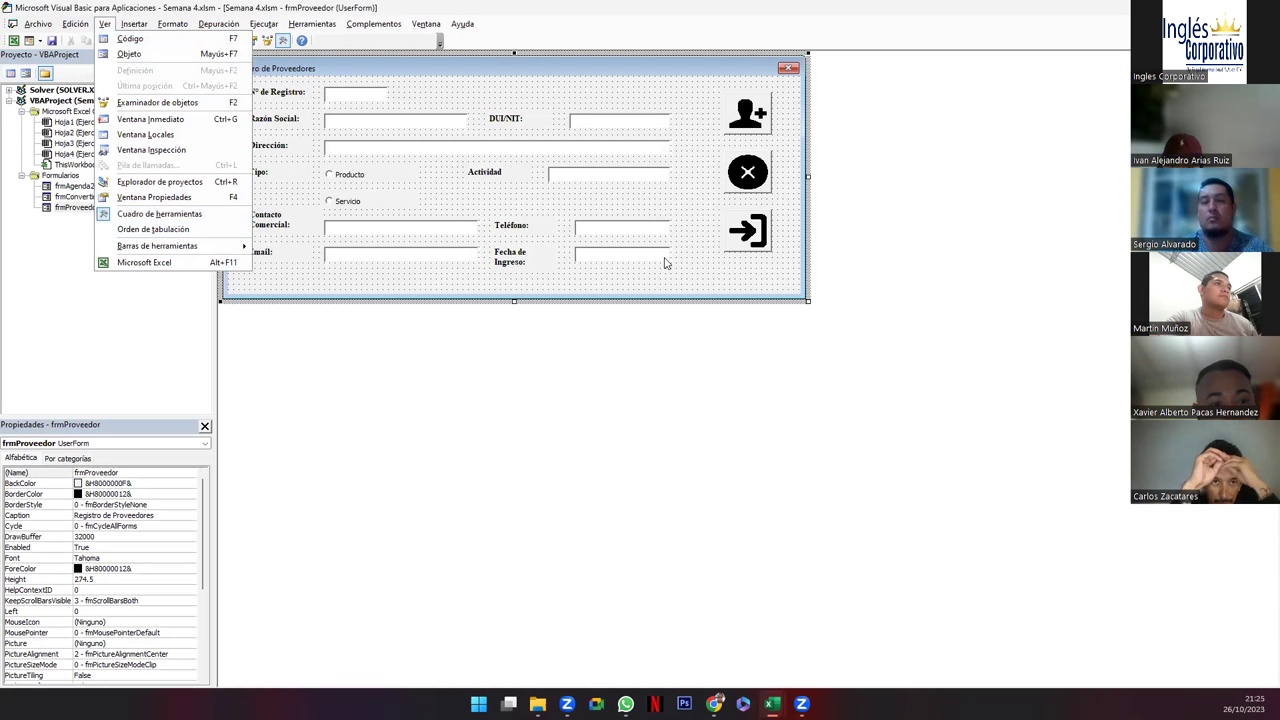
key("Escape")
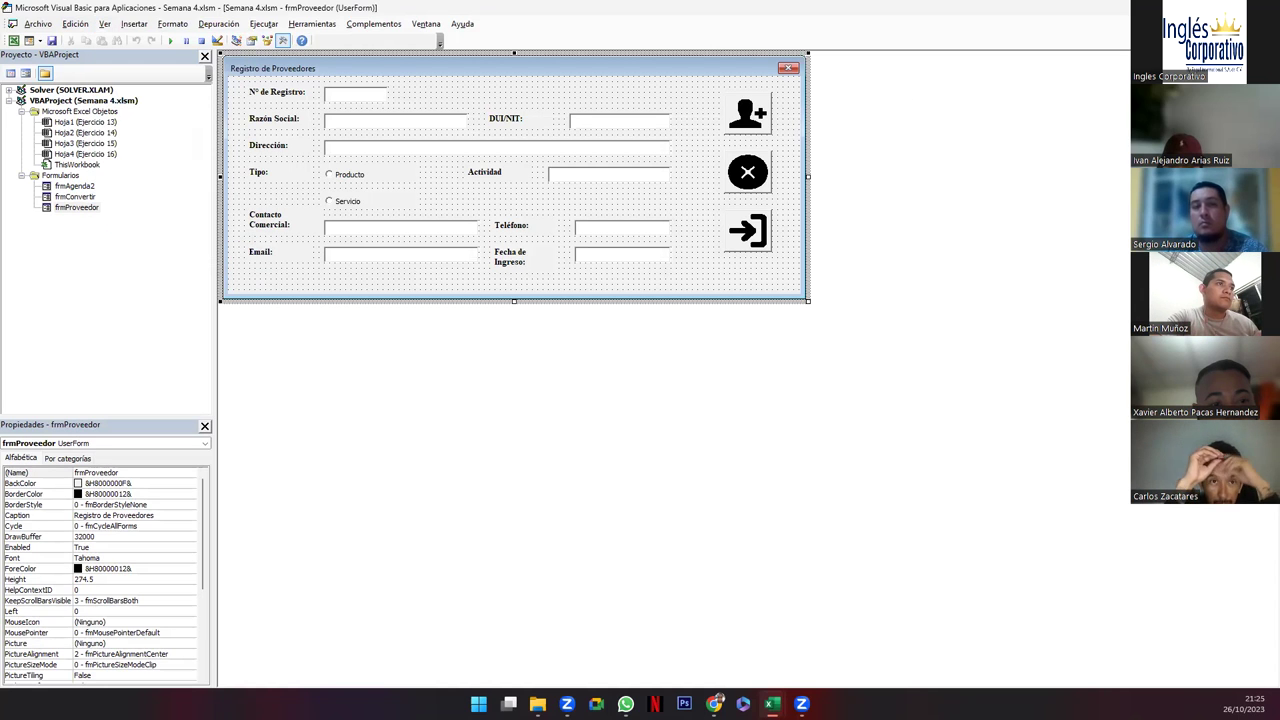
- Restore the frmProveedor design window from its maximized state, shift it slightly, and close and reopen the Properties window
left_click(1252, 23)
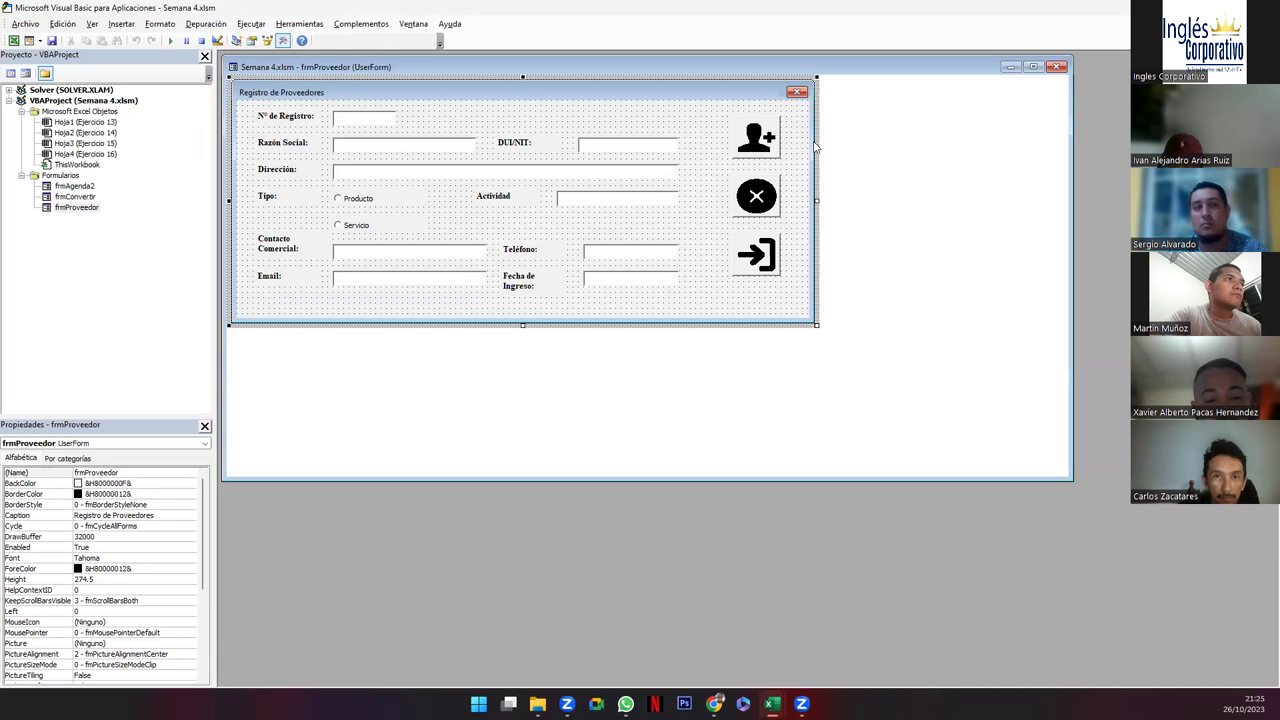
left_click_drag(581, 67, 586, 75)
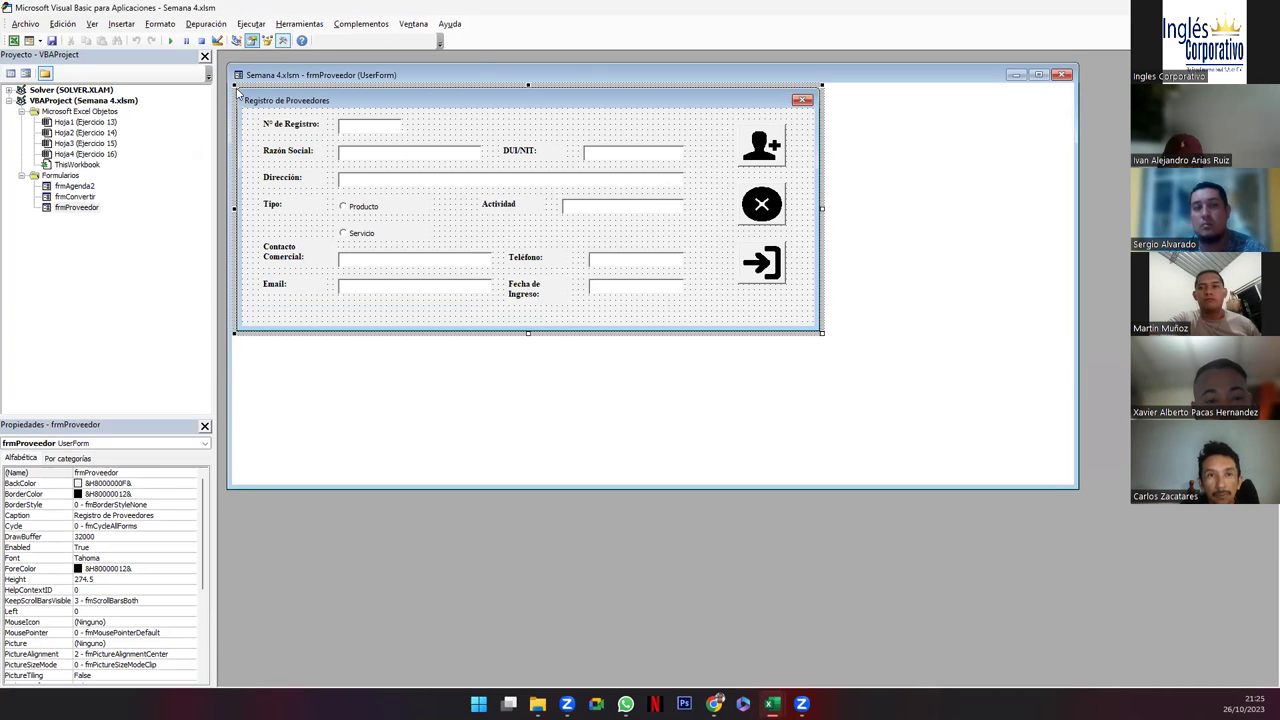
left_click(83, 503)
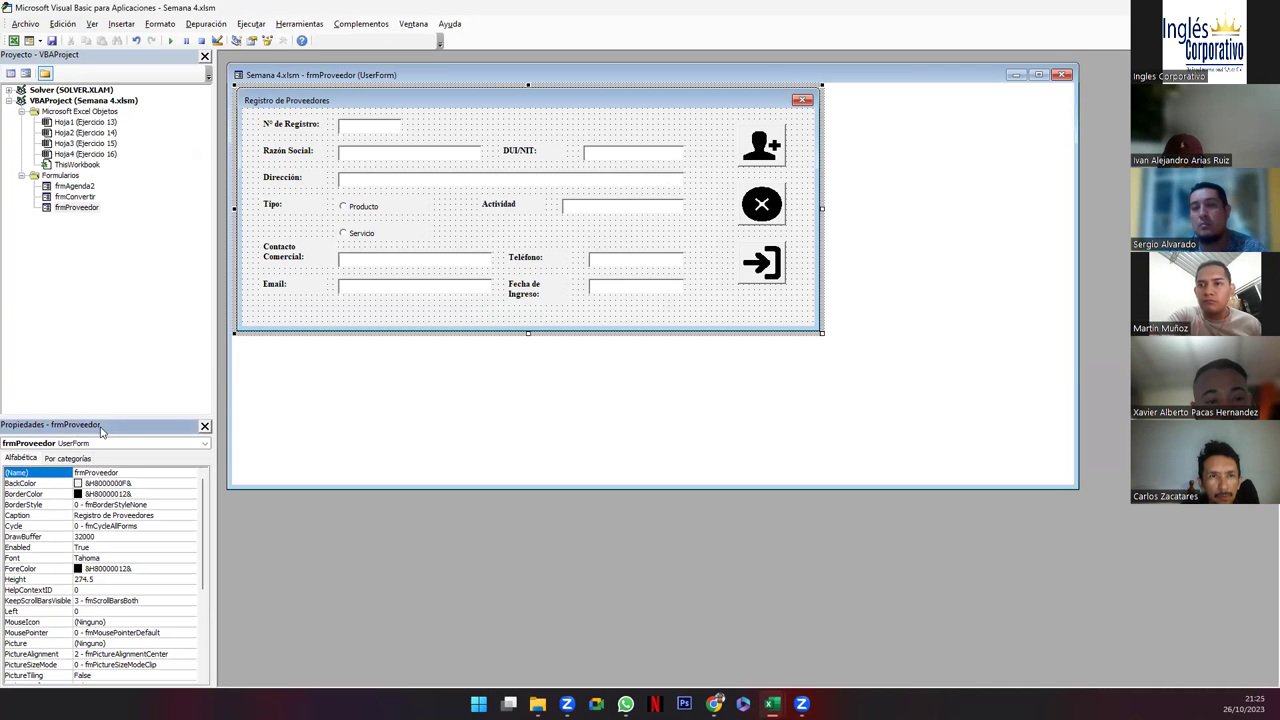
left_click(205, 426)
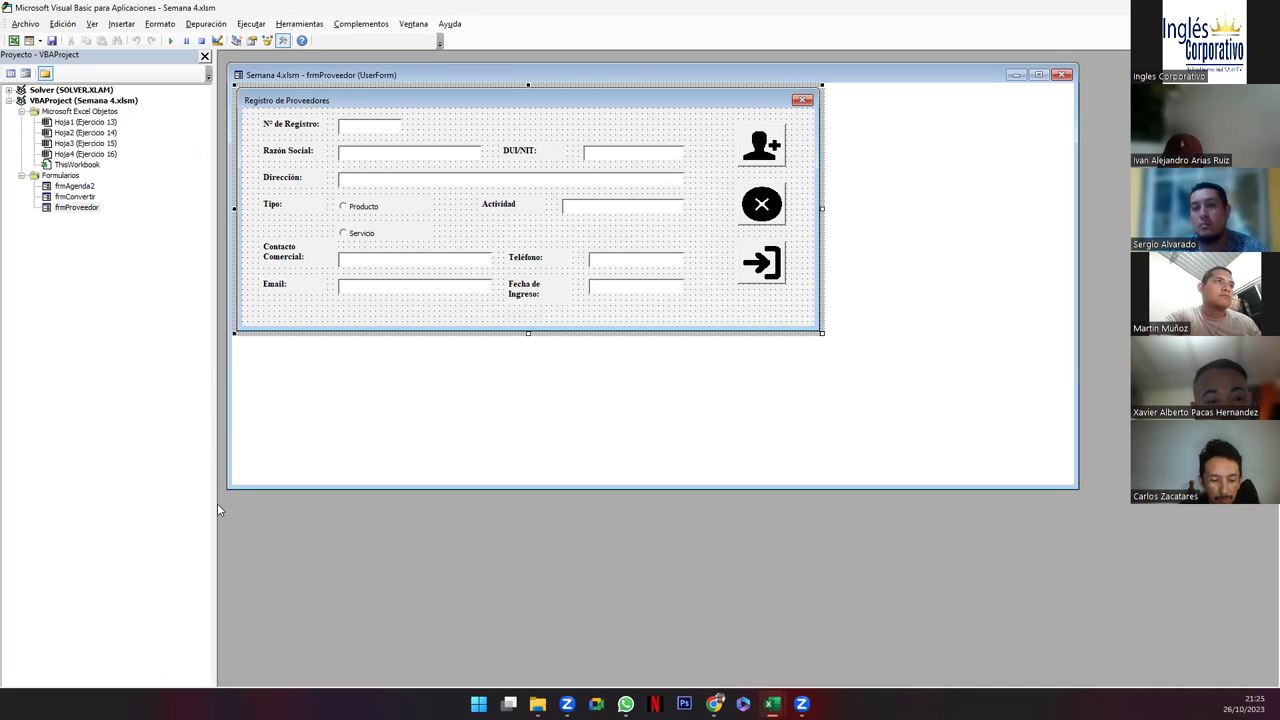
key("F4")
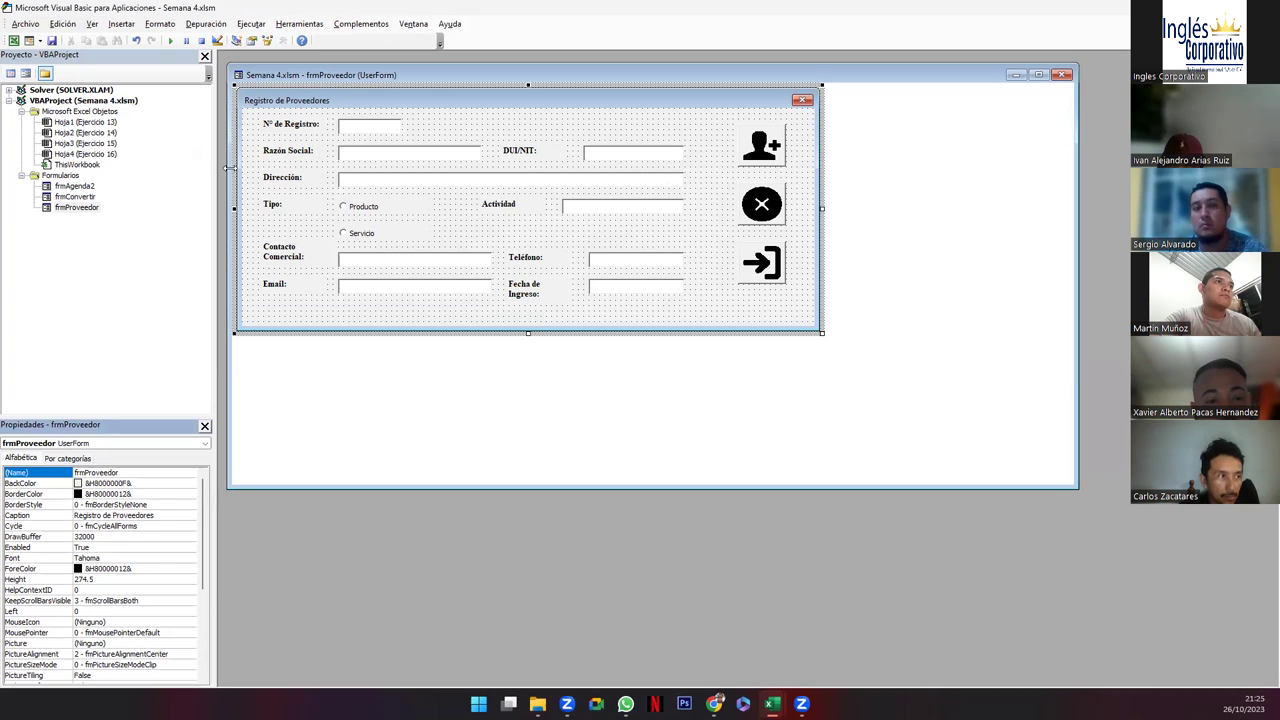
left_click(320, 317)
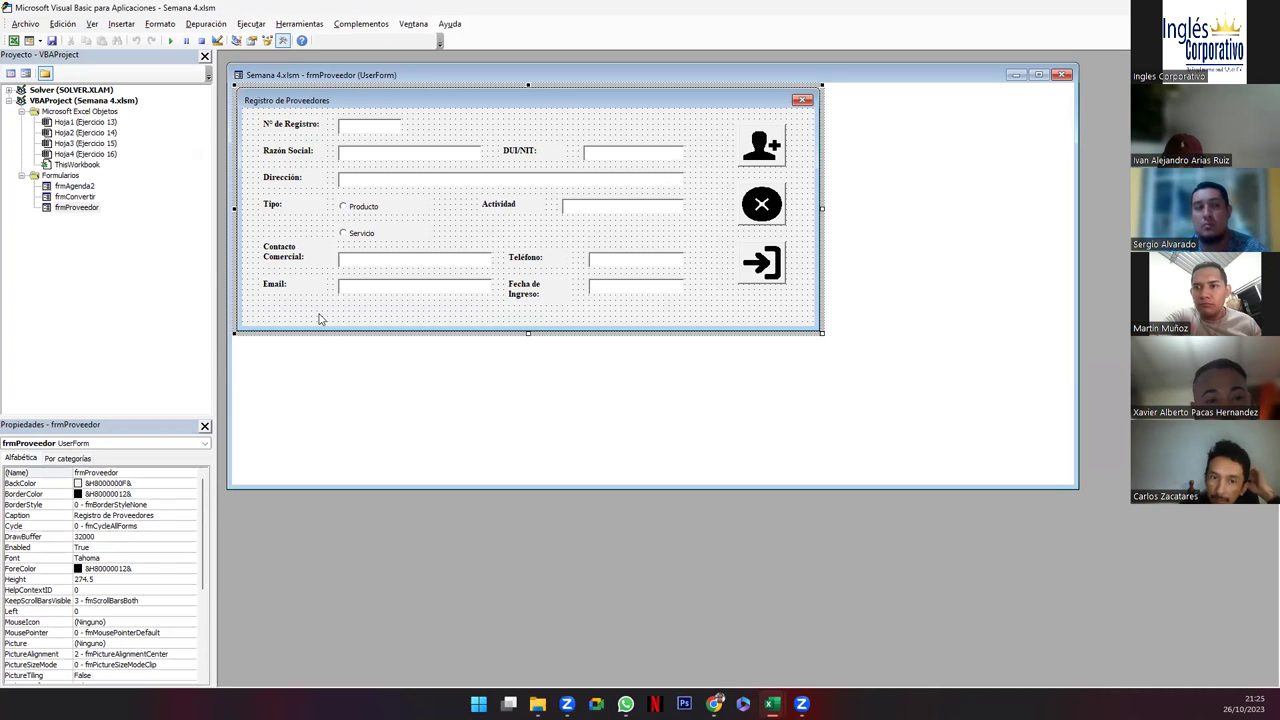
- Check the editor's list of toolbars without changing it, and switch to the Ejercicio 16 sheet in Excel and back to the editor
right_click(284, 44)
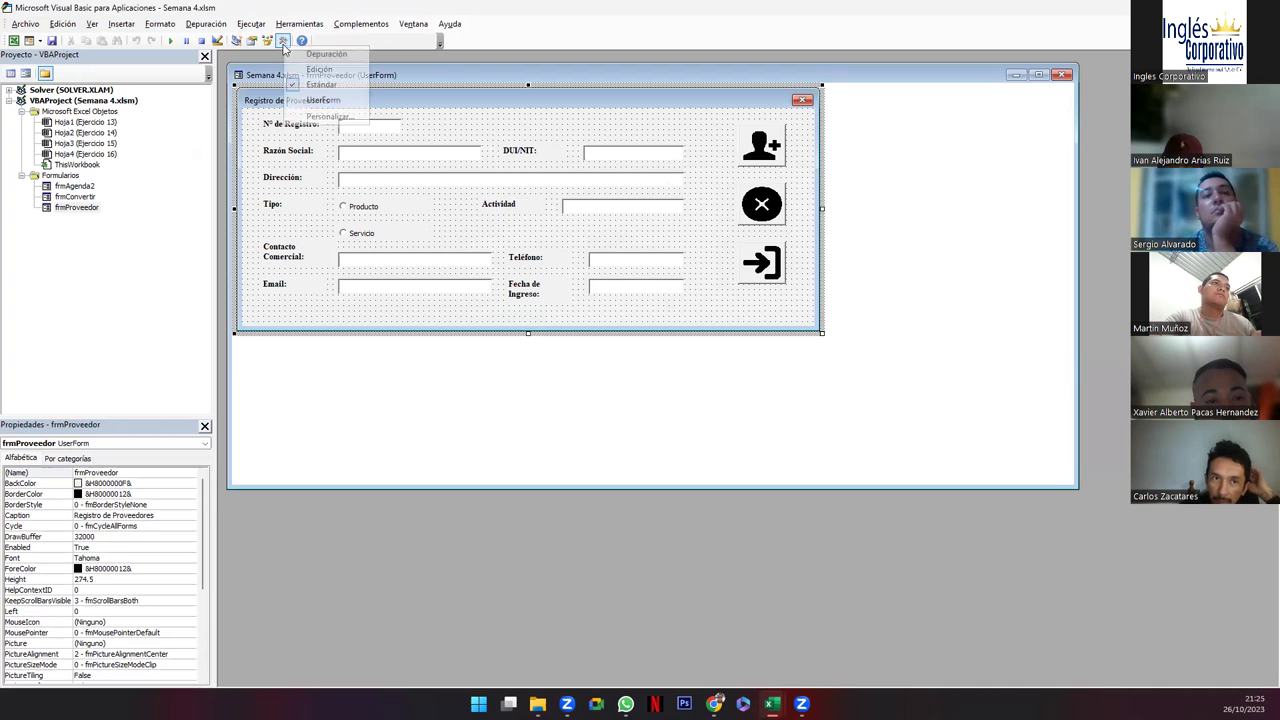
left_click(717, 437)
key("alt+F11")
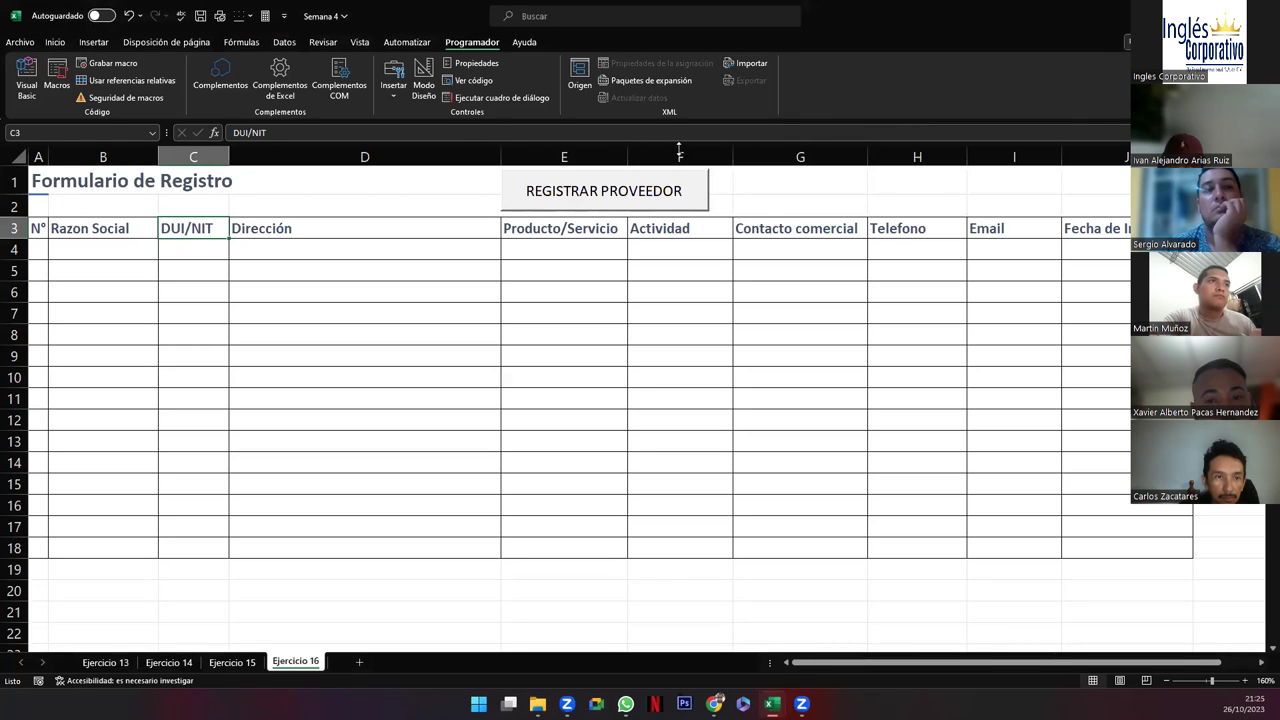
left_click(26, 80)
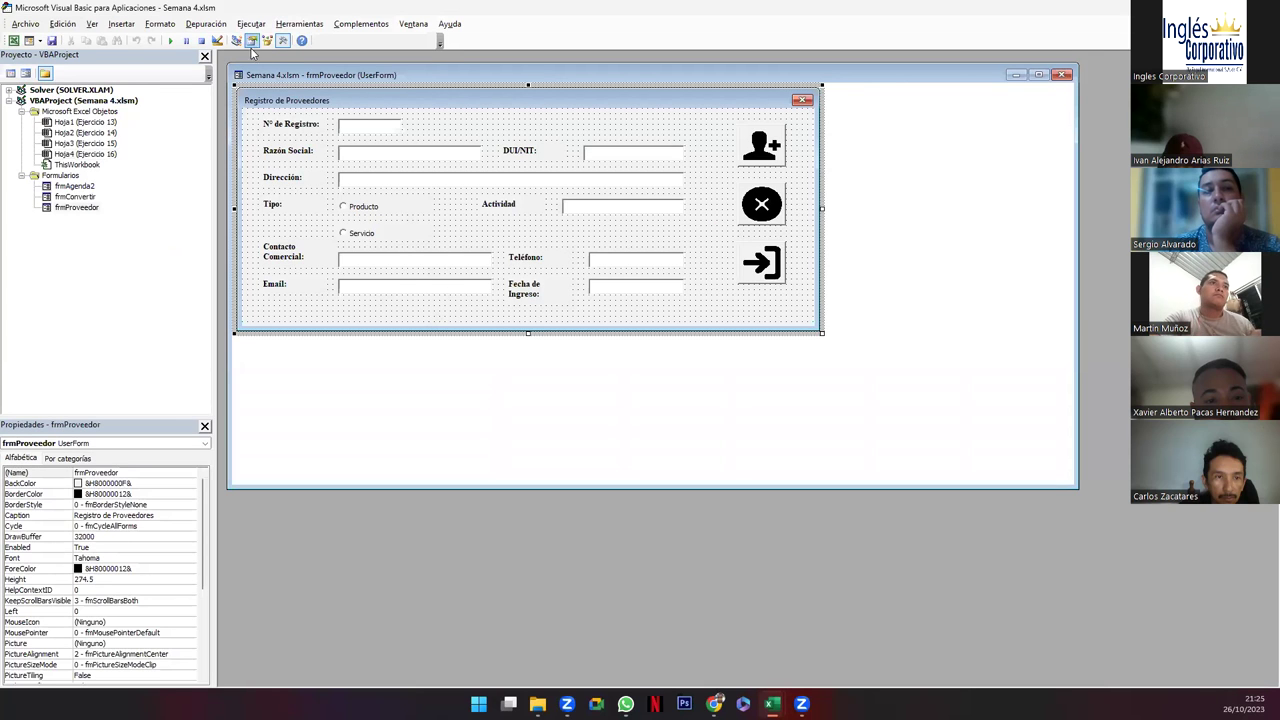
- Check the toolbar list again without changing it, and select the Fecha de Ingreso label to view its properties
right_click(285, 42)
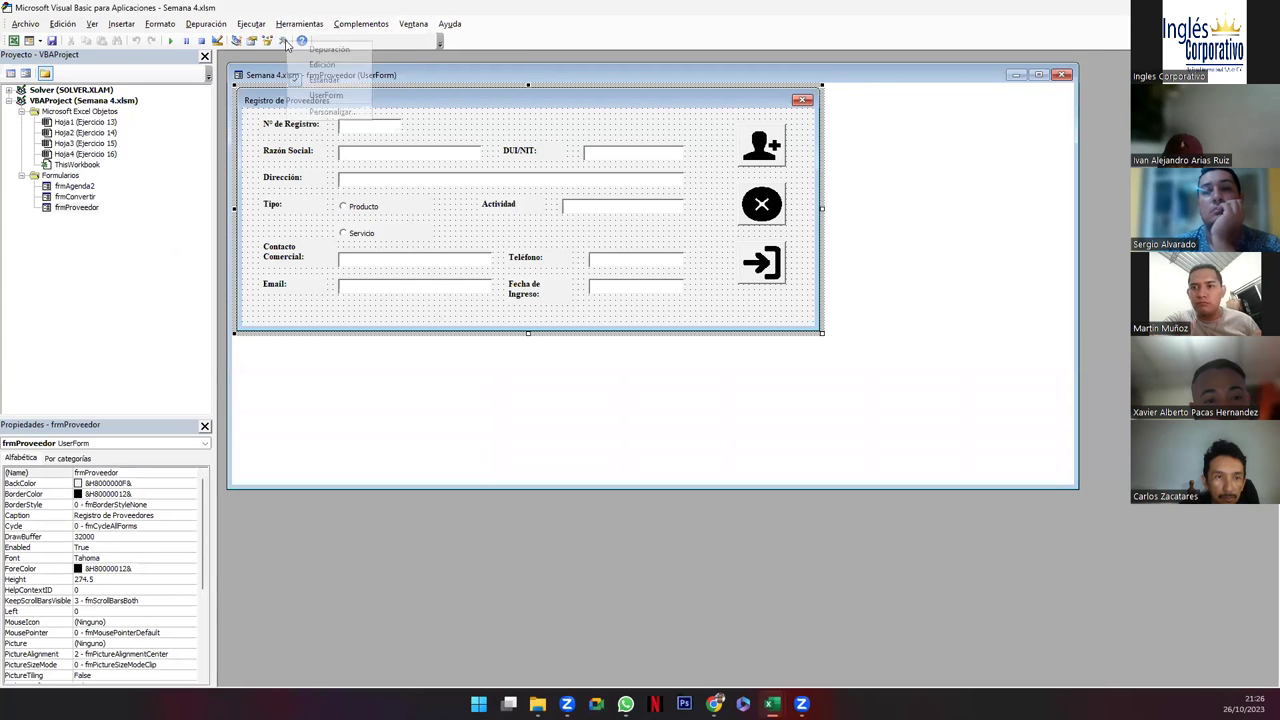
left_click(331, 497)
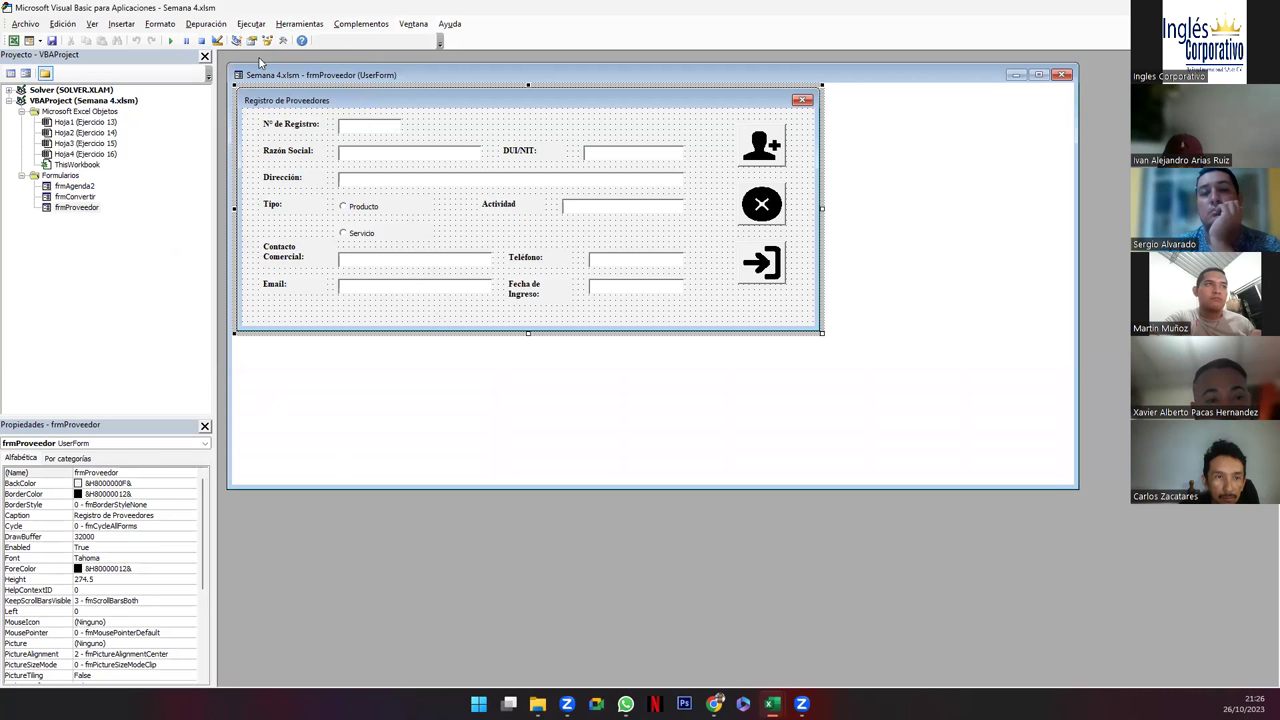
left_click(512, 290)
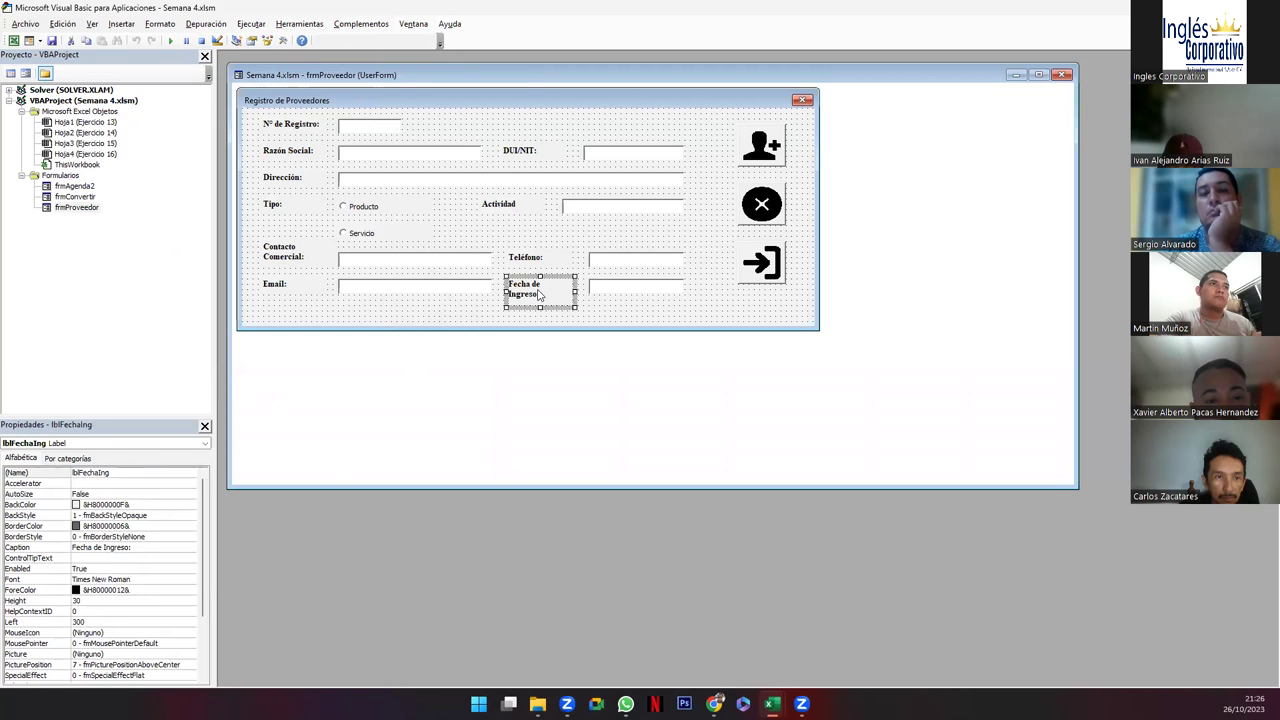
- Turn on the toolbox display, save the Semana 4 workbook in Excel, and return to the Visual Basic editor
left_click(284, 42)
mouse_move(772, 703)
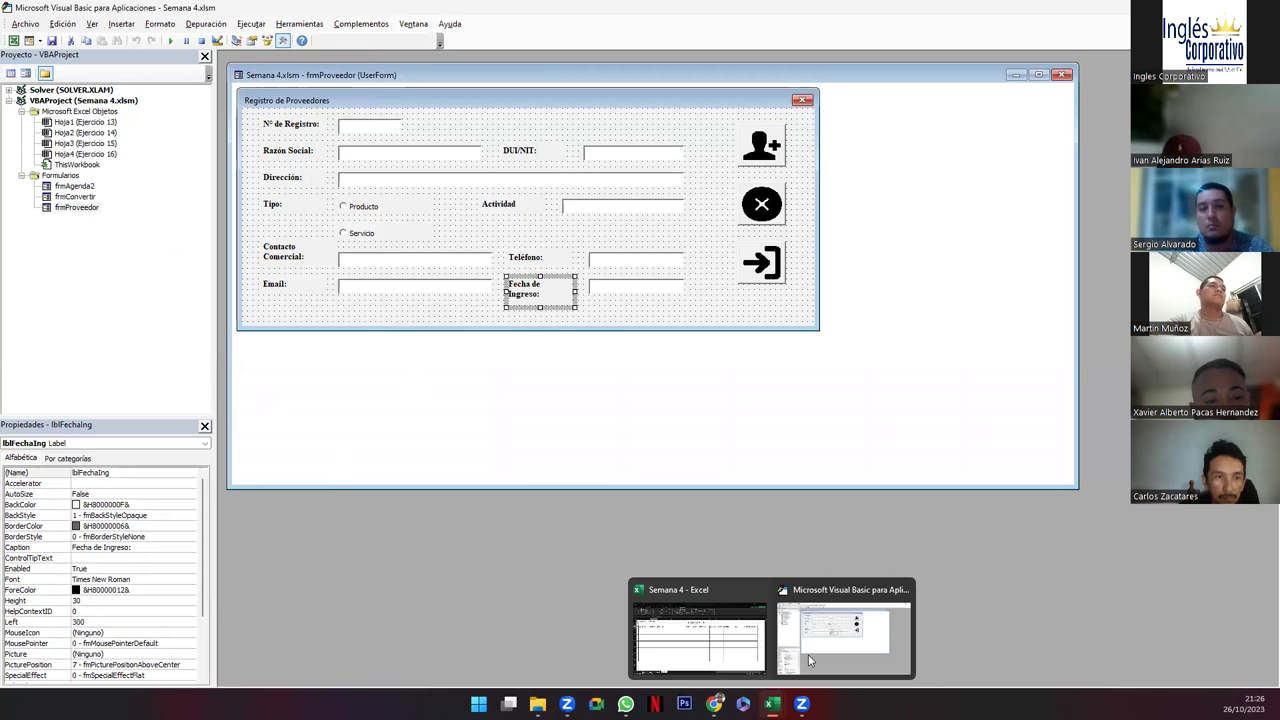
left_click(688, 658)
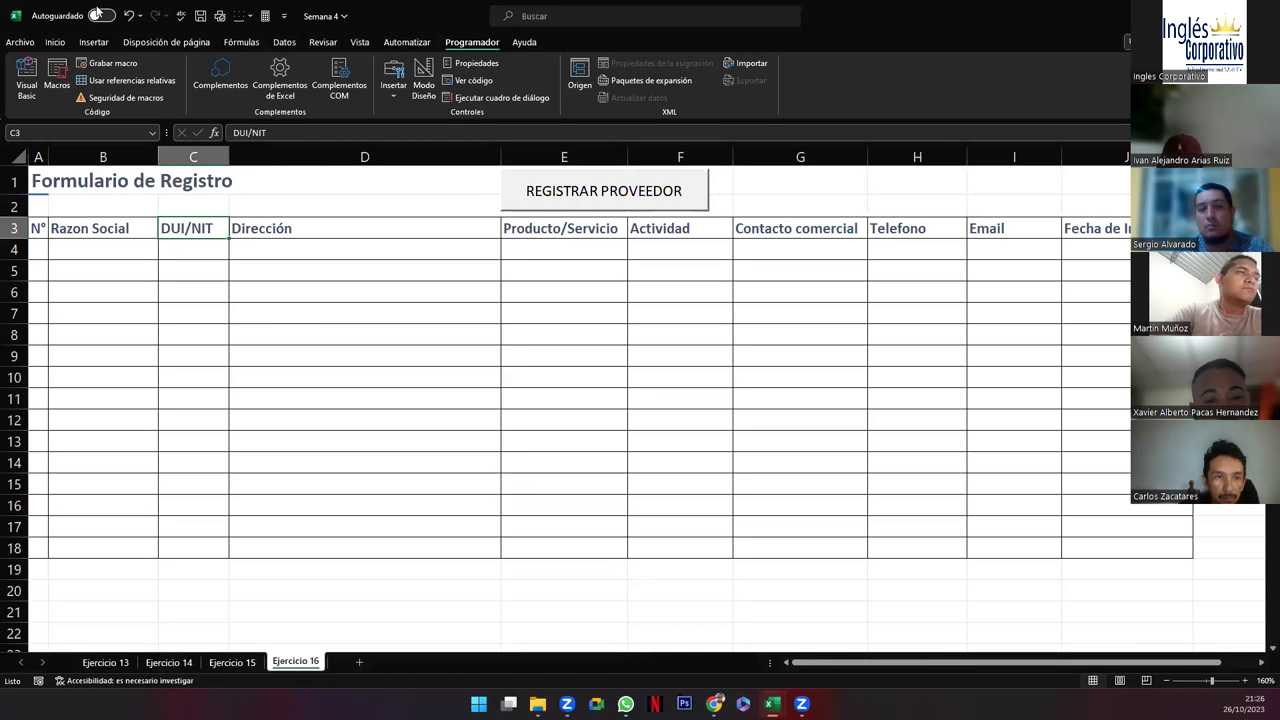
left_click(200, 16)
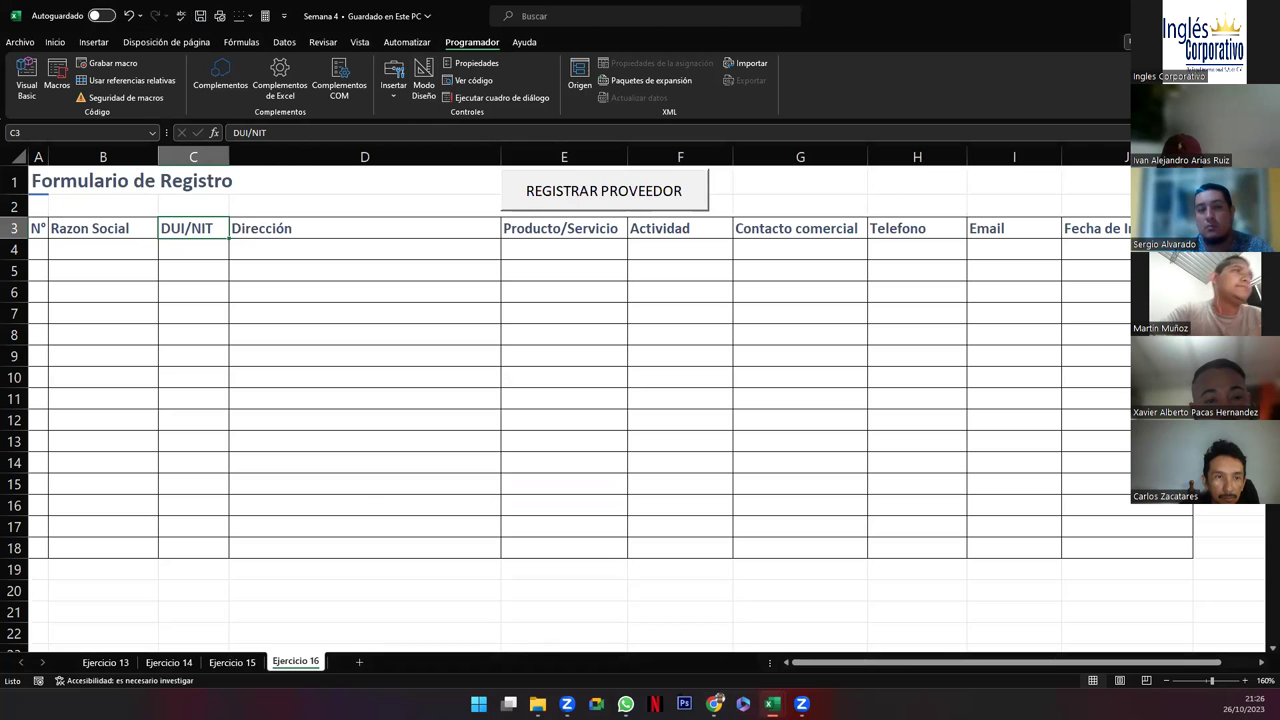
key("alt+F11")
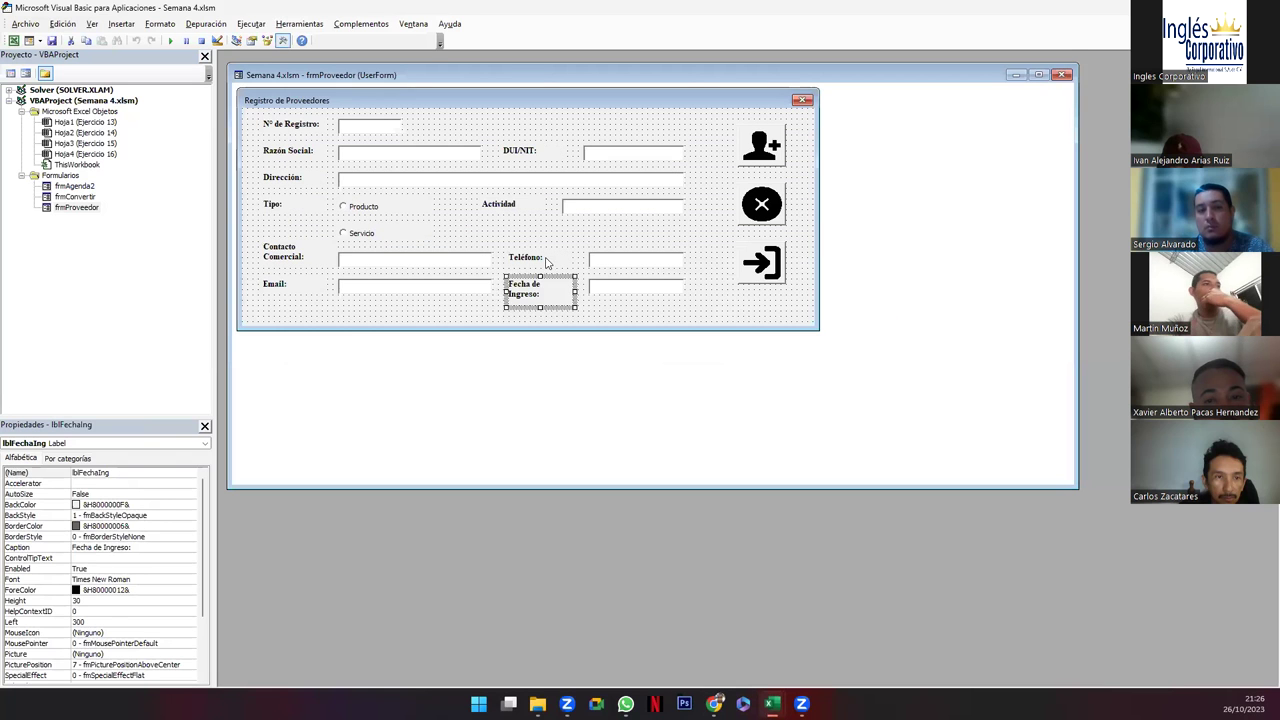
- Enlarge the frmProveedor design window downward and maximize it in the editor
left_click(453, 310)
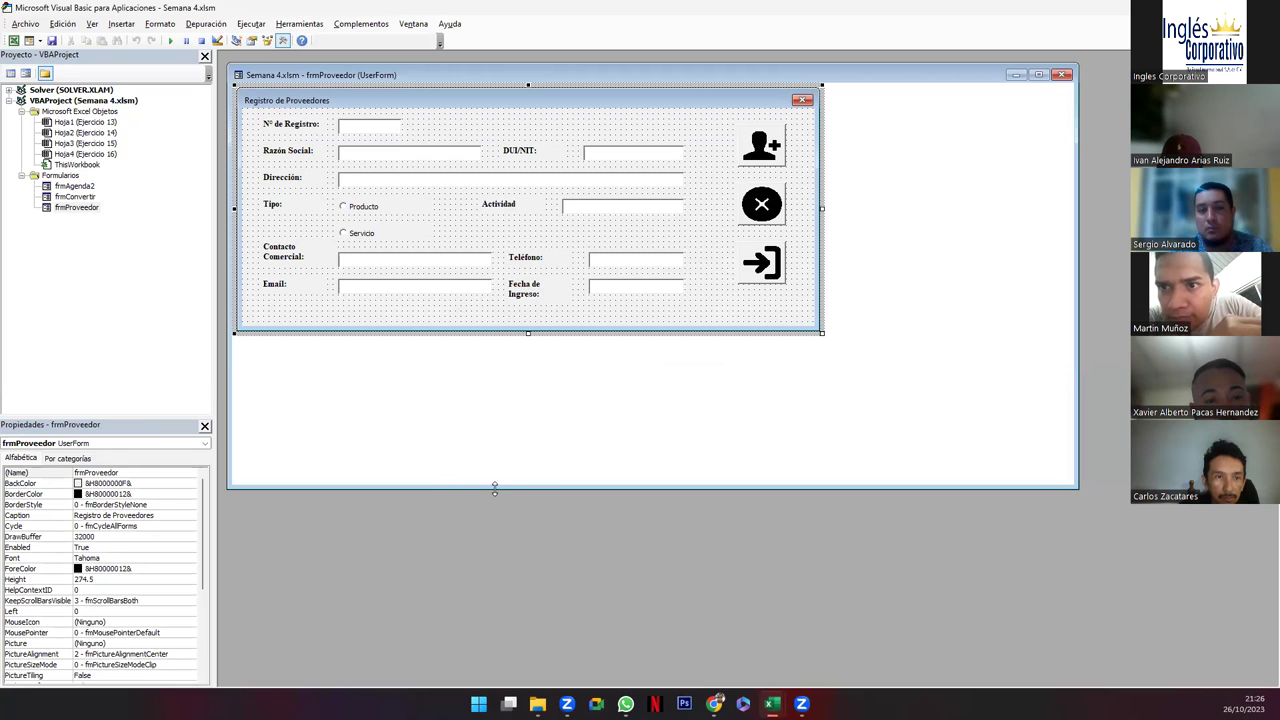
left_click_drag(494, 488, 494, 541)
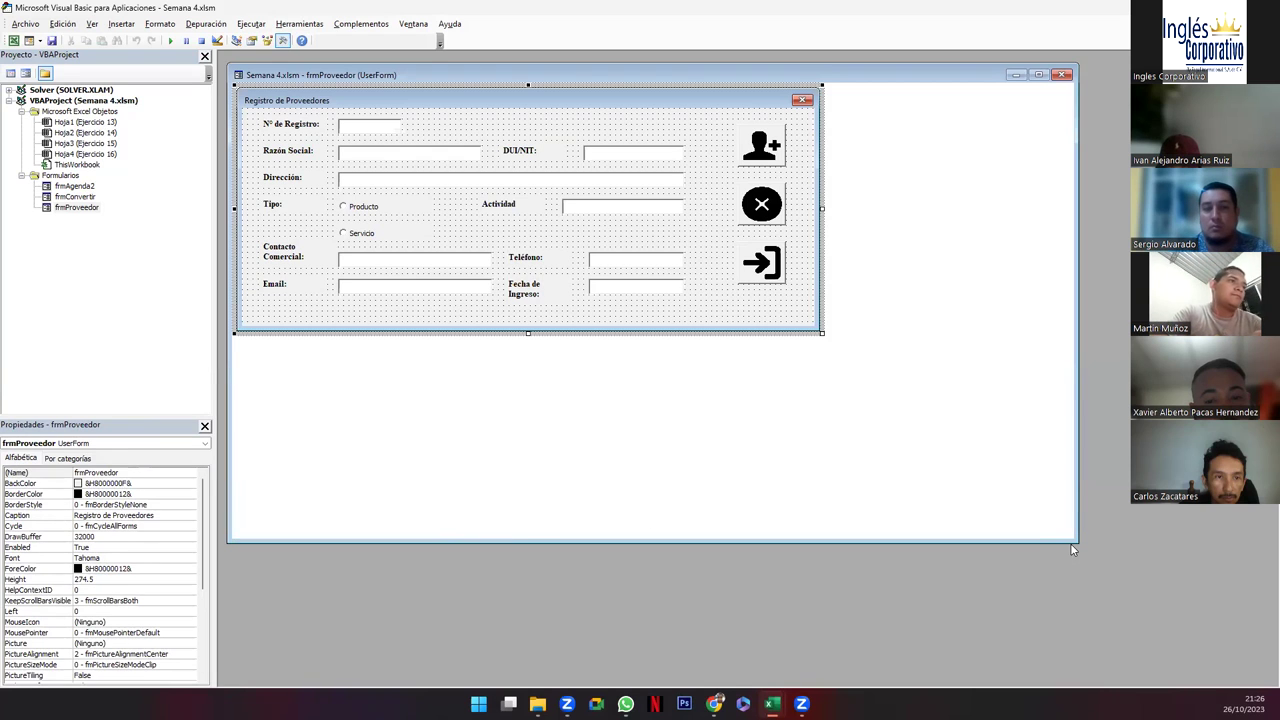
left_click(1038, 75)
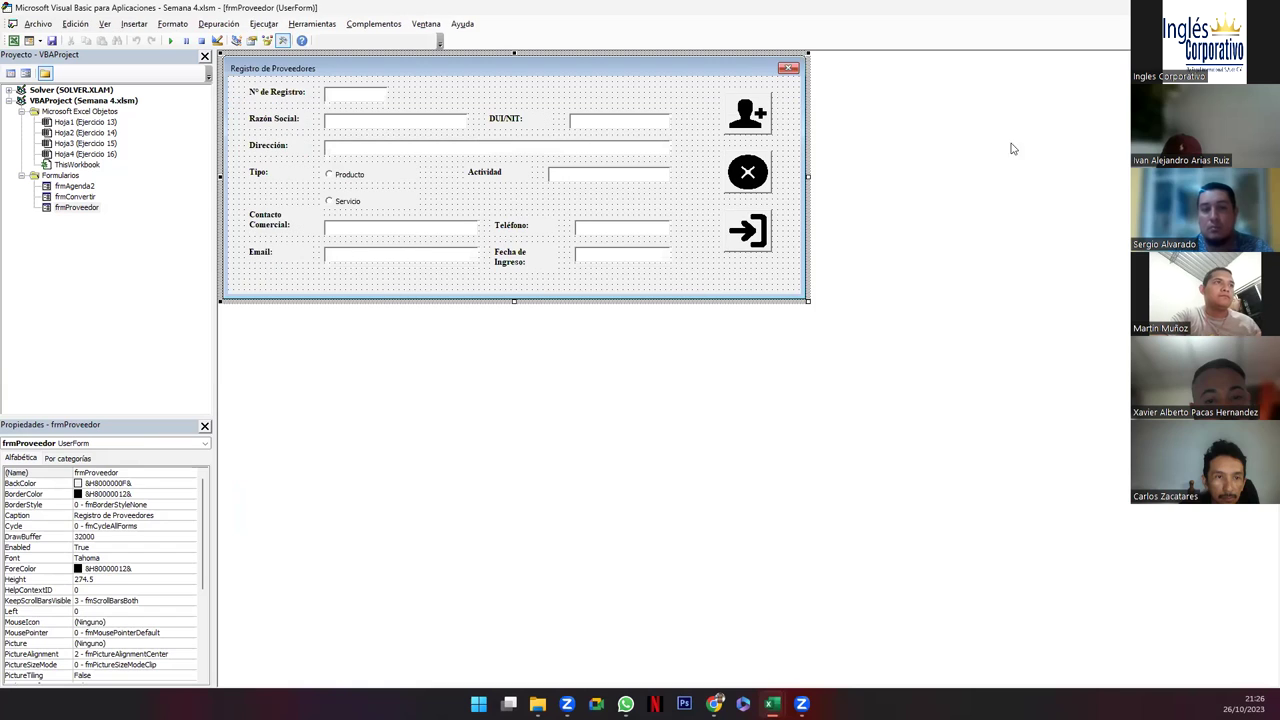
- Select the Email label and look in the Object Browser for the missing toolbox, closing the browser again
left_click(186, 40)
left_click(171, 42)
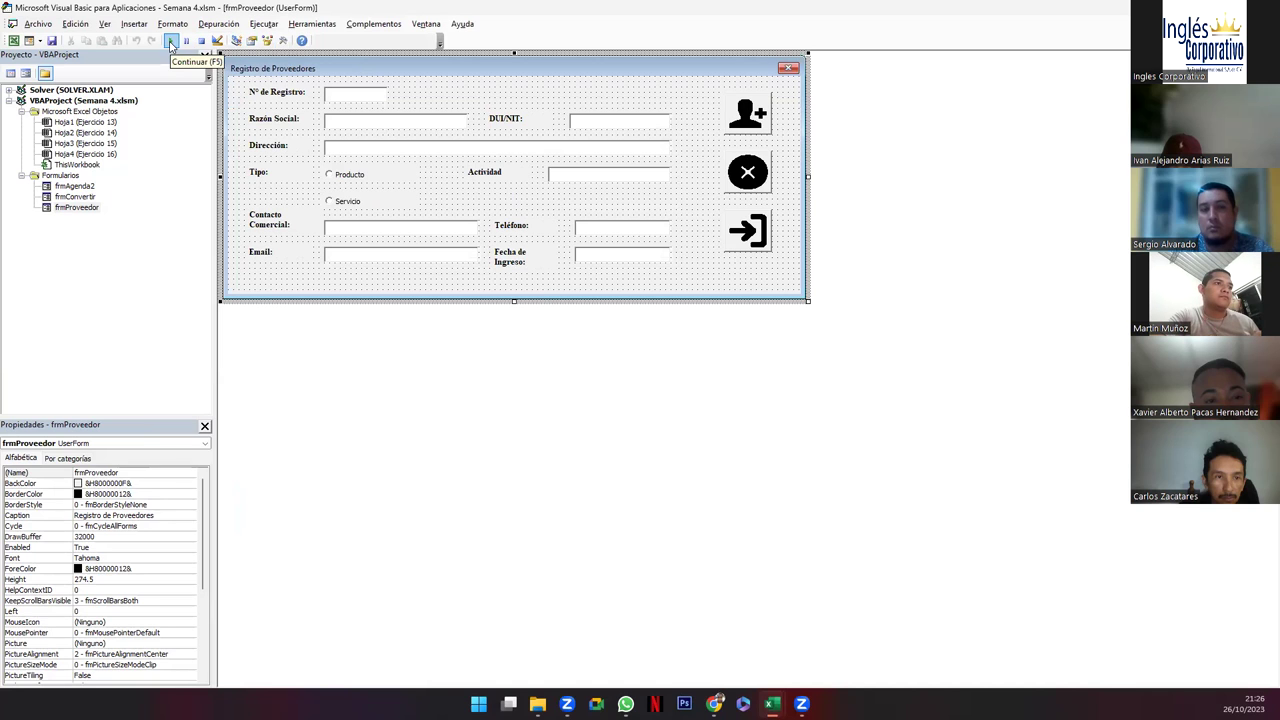
left_click(284, 258)
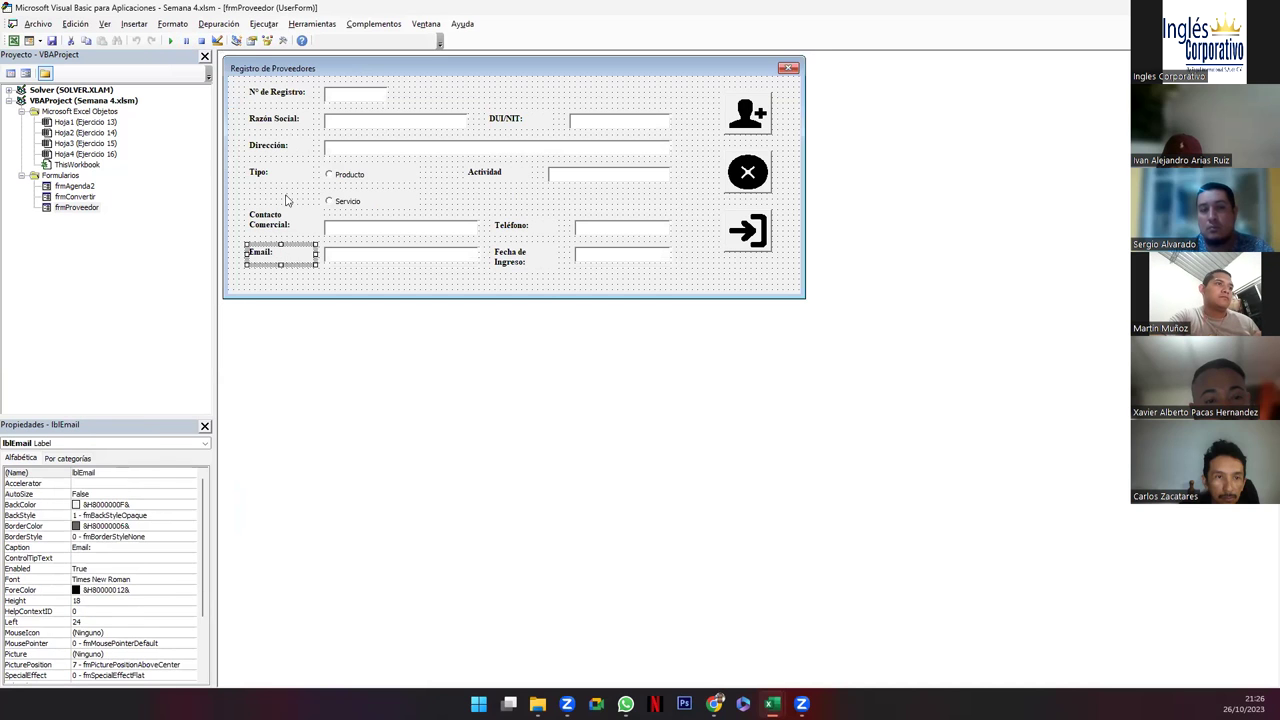
left_click(269, 41)
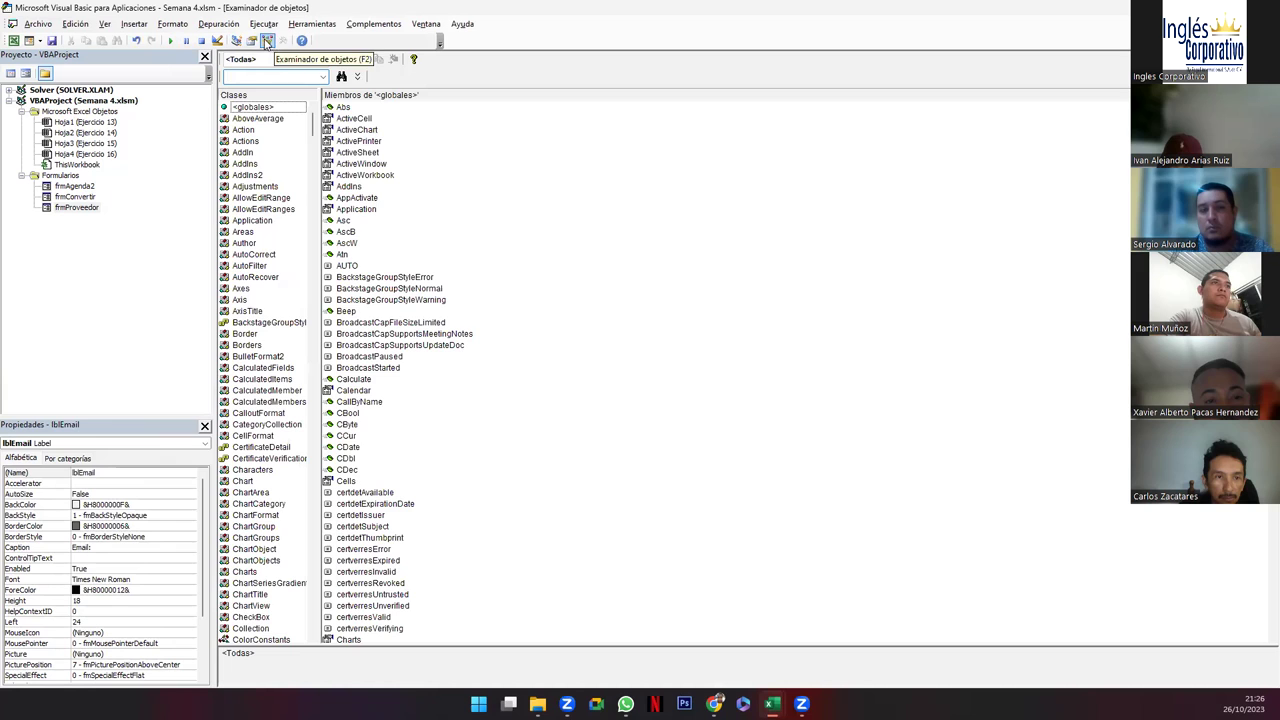
key("ctrl+F4")
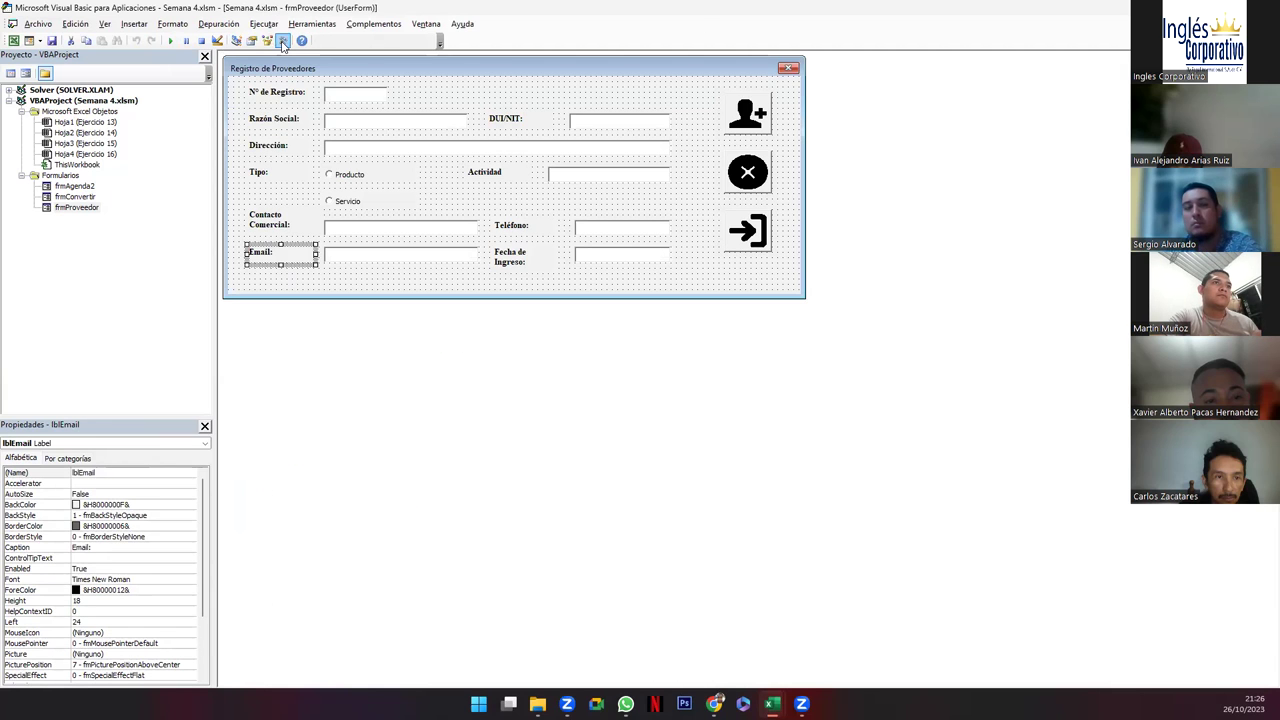
- Check the form's context commands for a way to show the toolbox, without changing the form
right_click(338, 285)
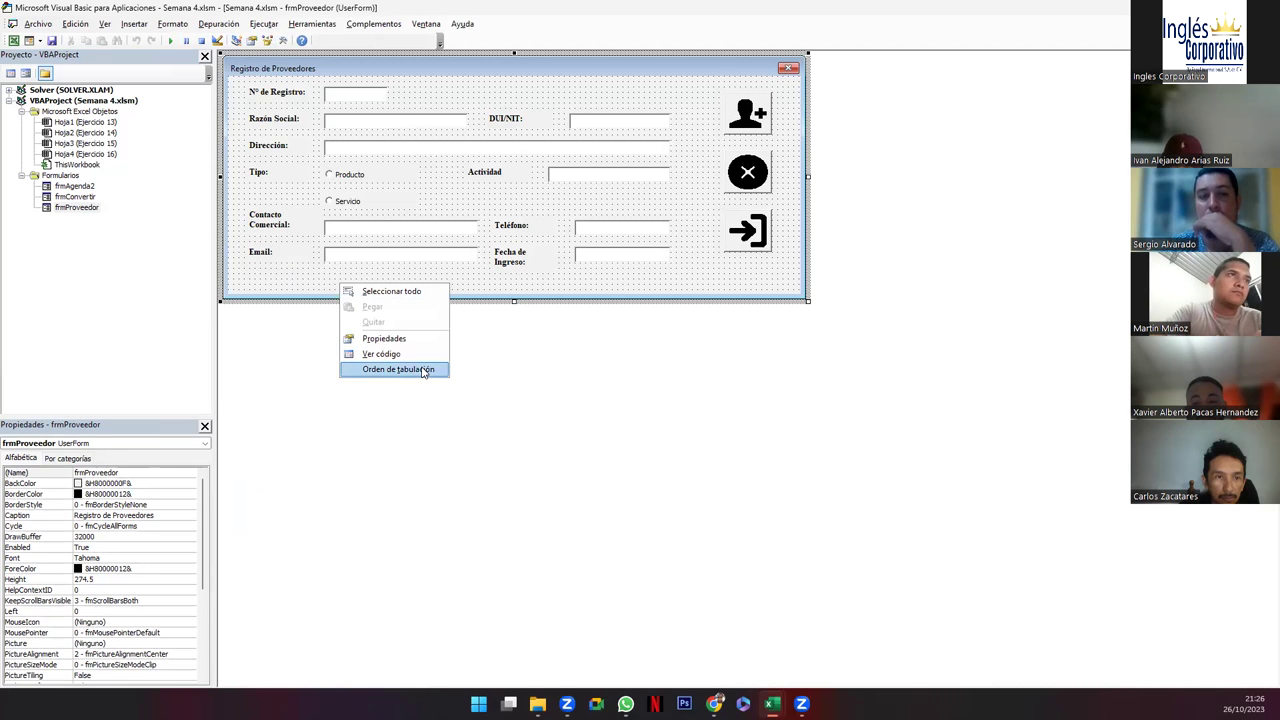
left_click(396, 339)
left_click(405, 352)
right_click(416, 282)
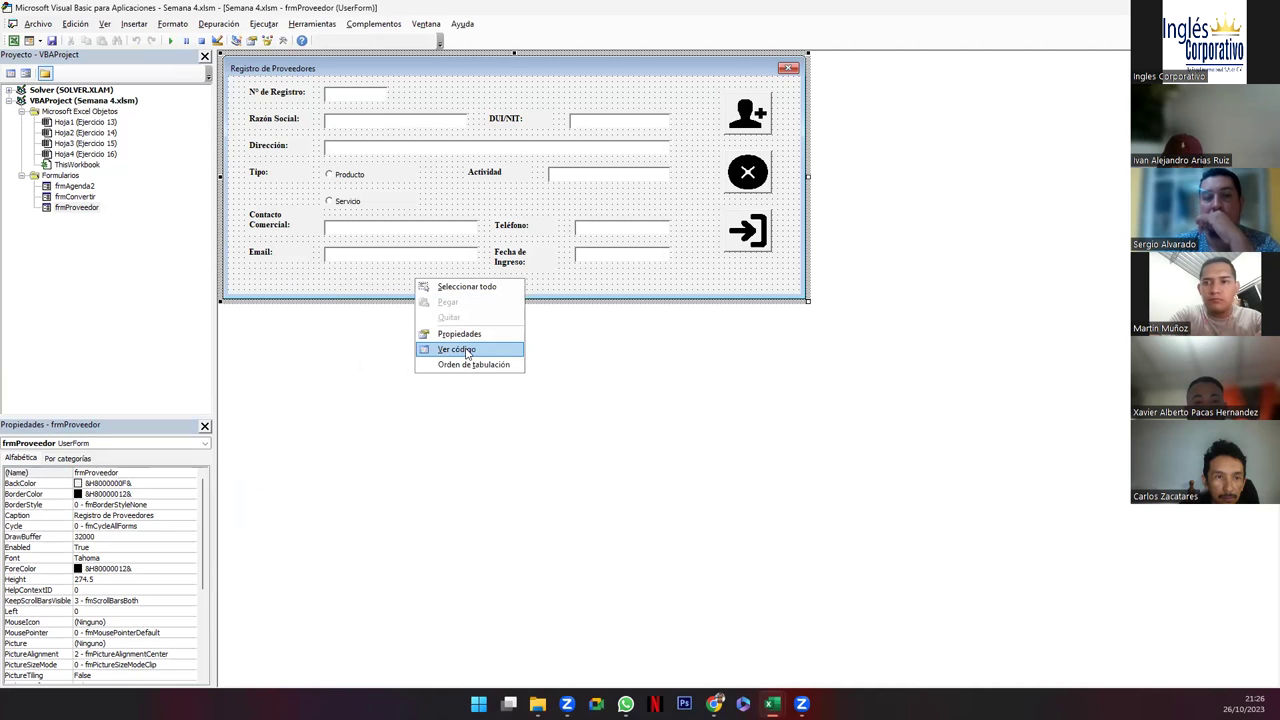
left_click(410, 386)
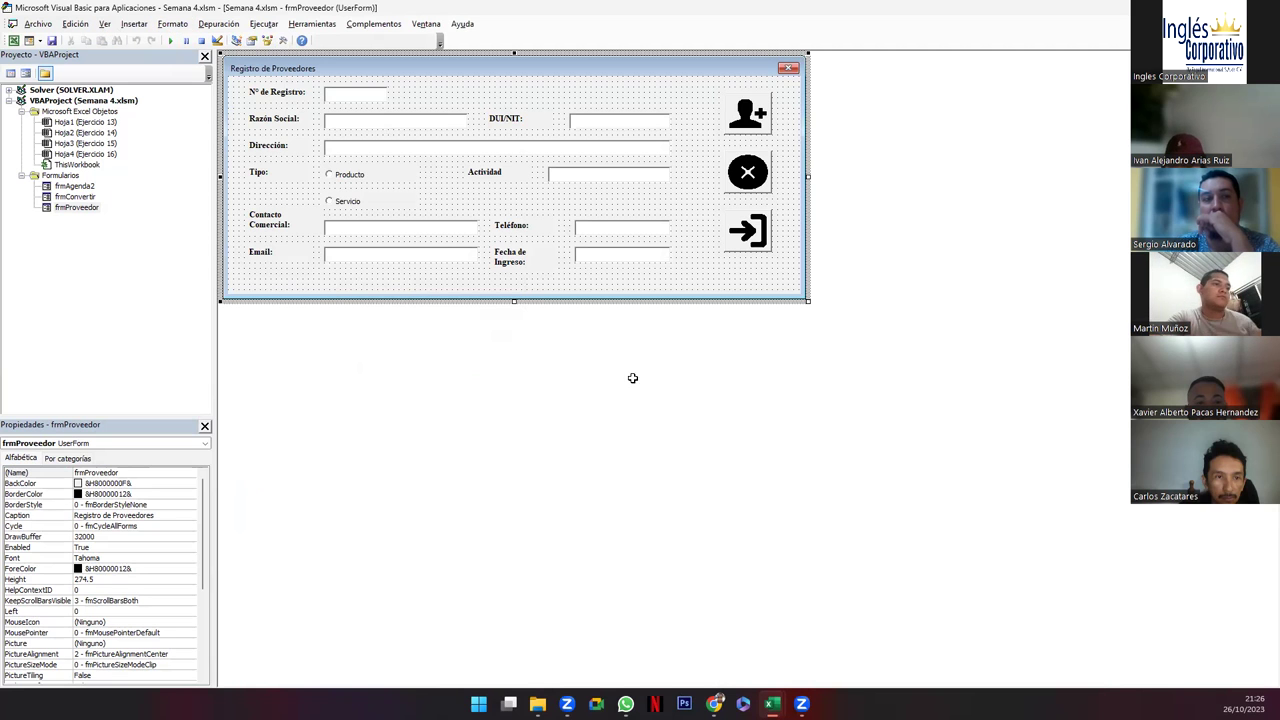
- Close Excel, reopen the Semana 4 workbook from the desktop, and maximize its window
key("alt+F11")
key("alt+Tab")
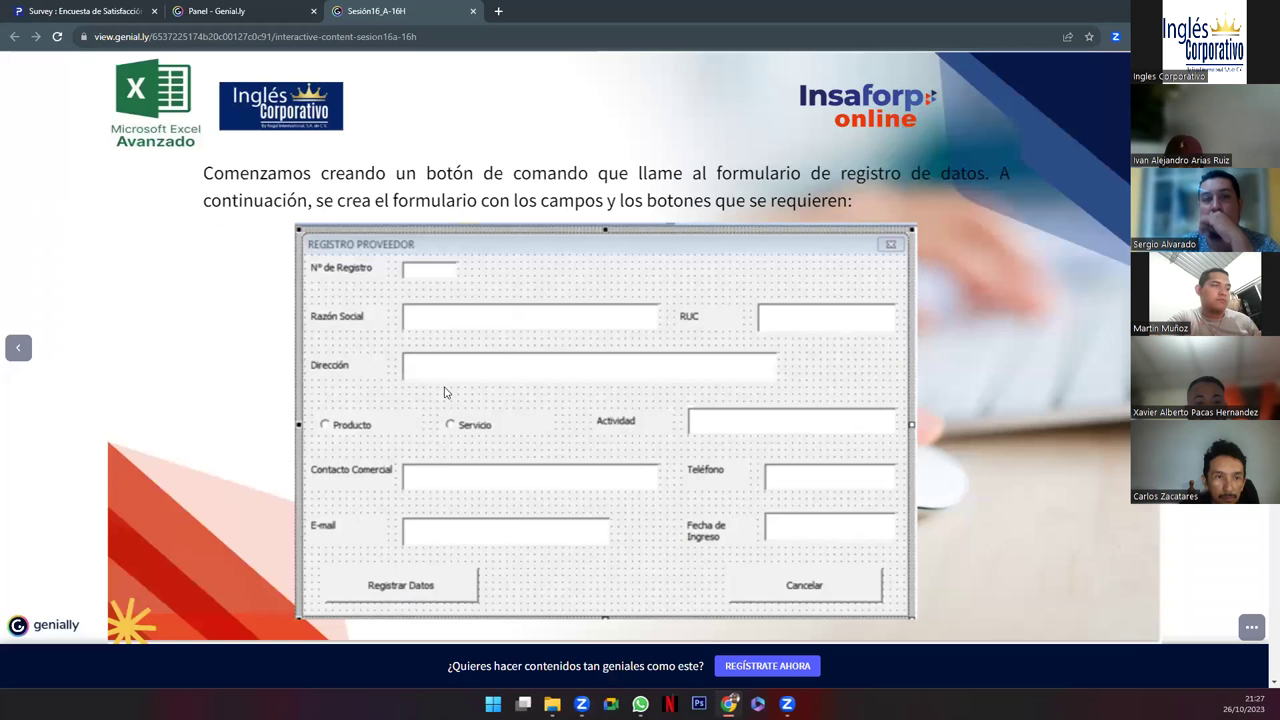
key("super")
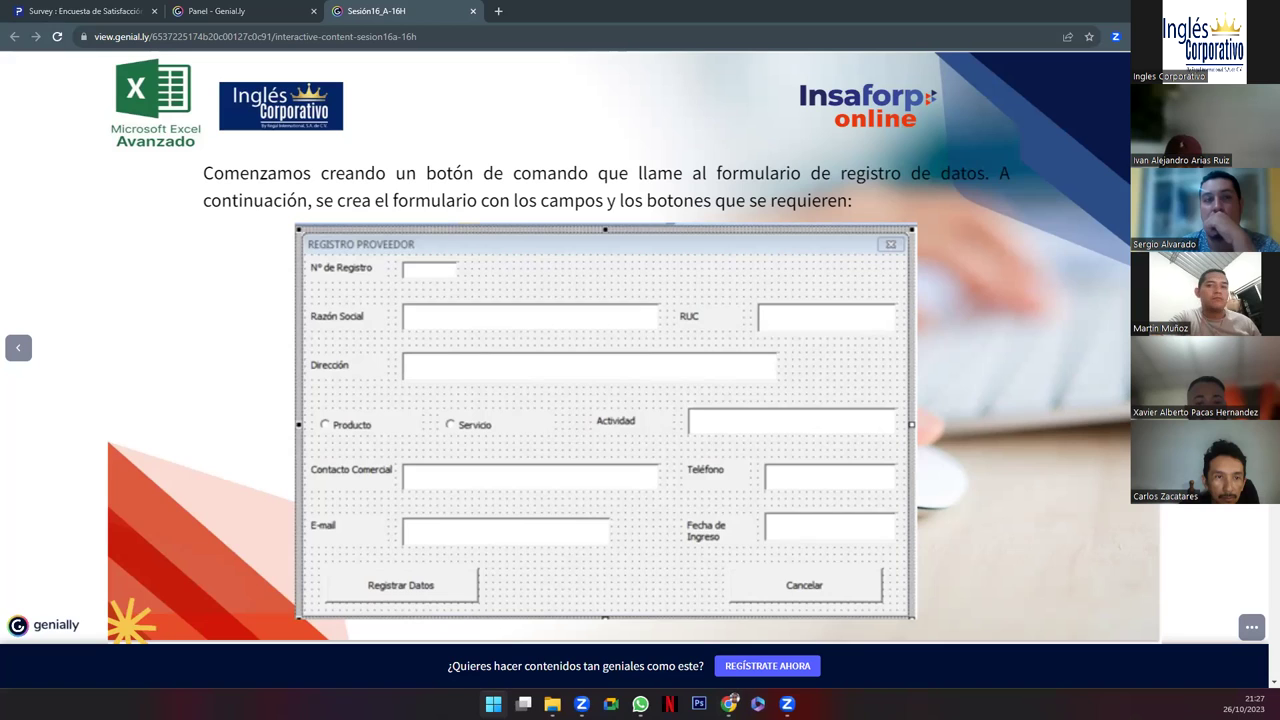
key("Return")
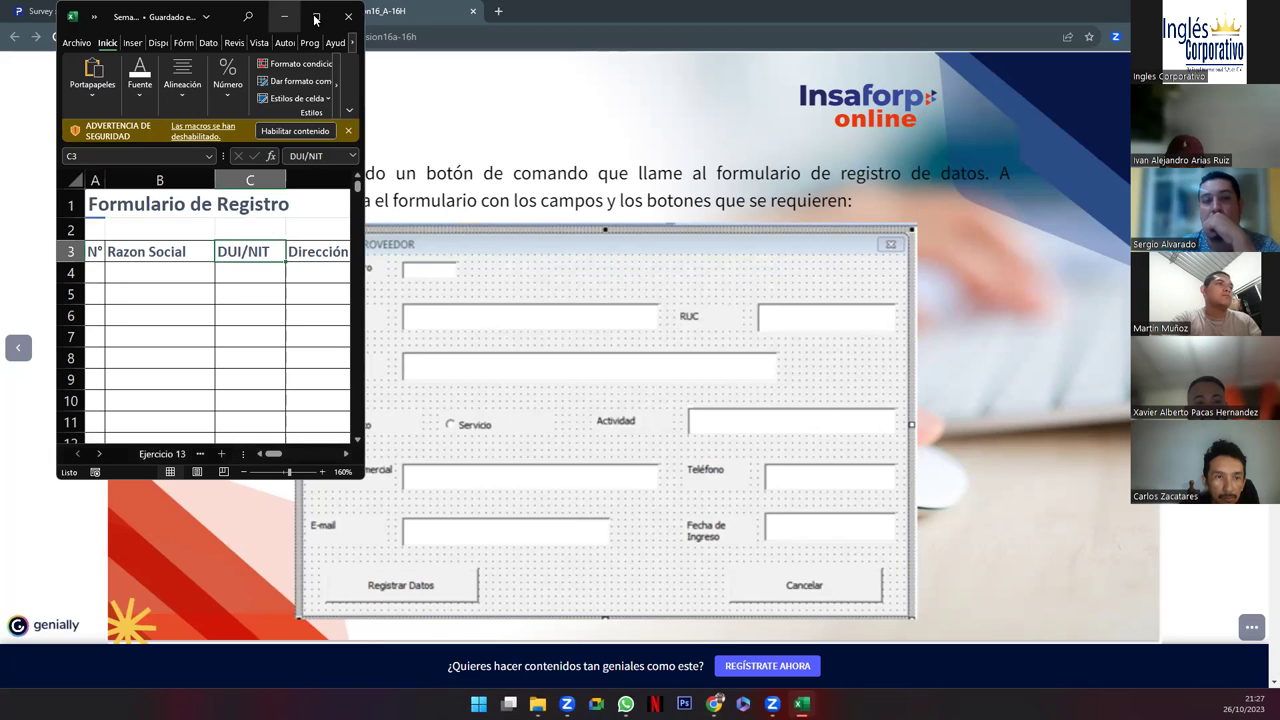
left_click(316, 20)
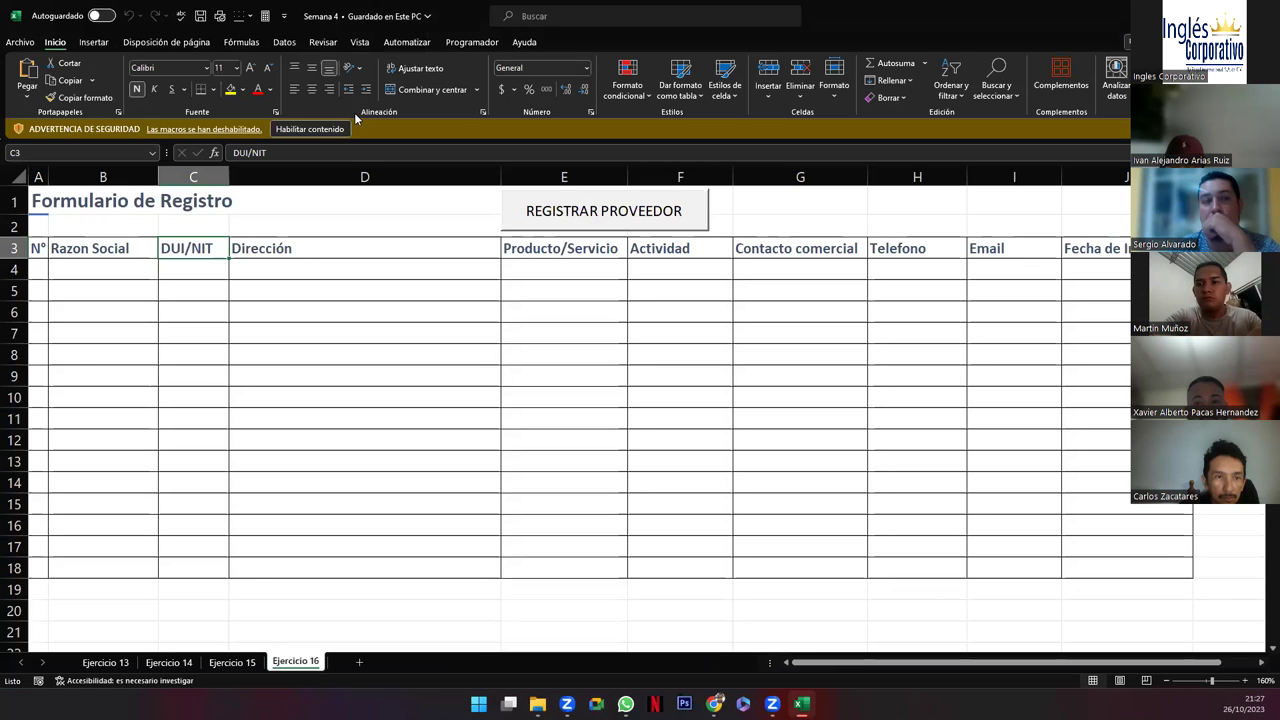
- Enable the workbook's disabled macro content and open the Visual Basic editor
left_click(317, 128)
left_click(471, 42)
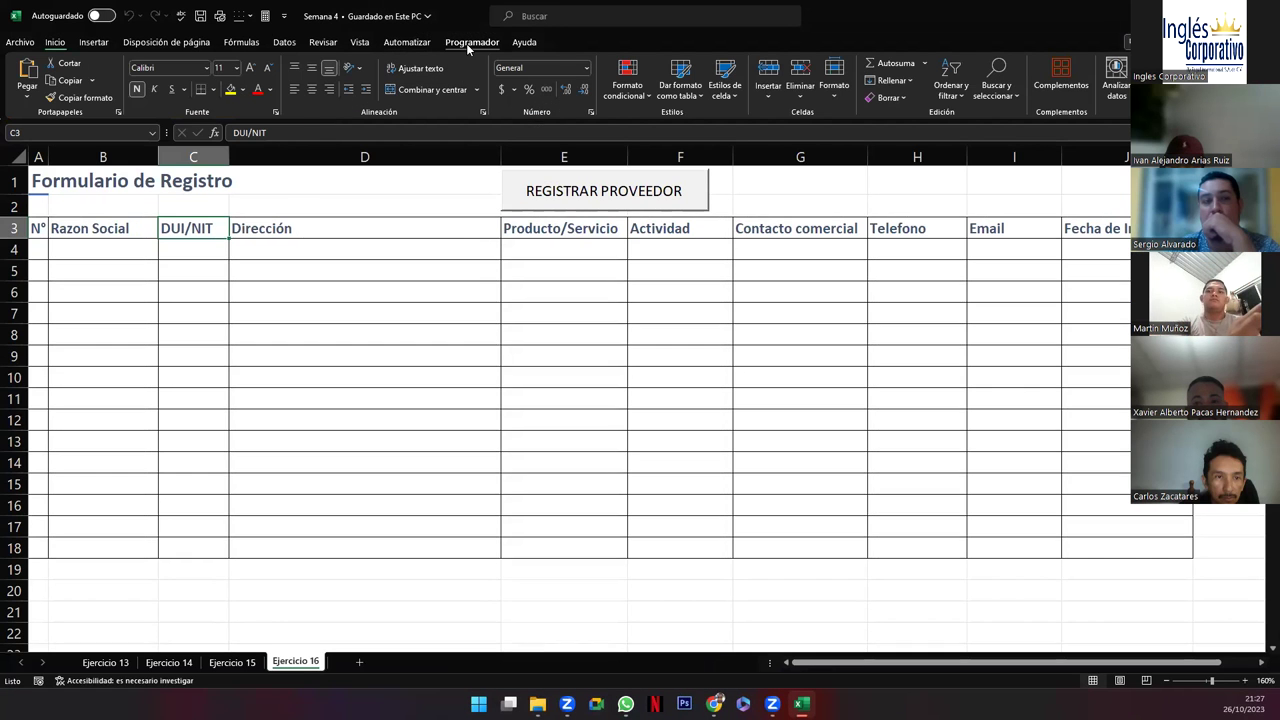
left_click(26, 80)
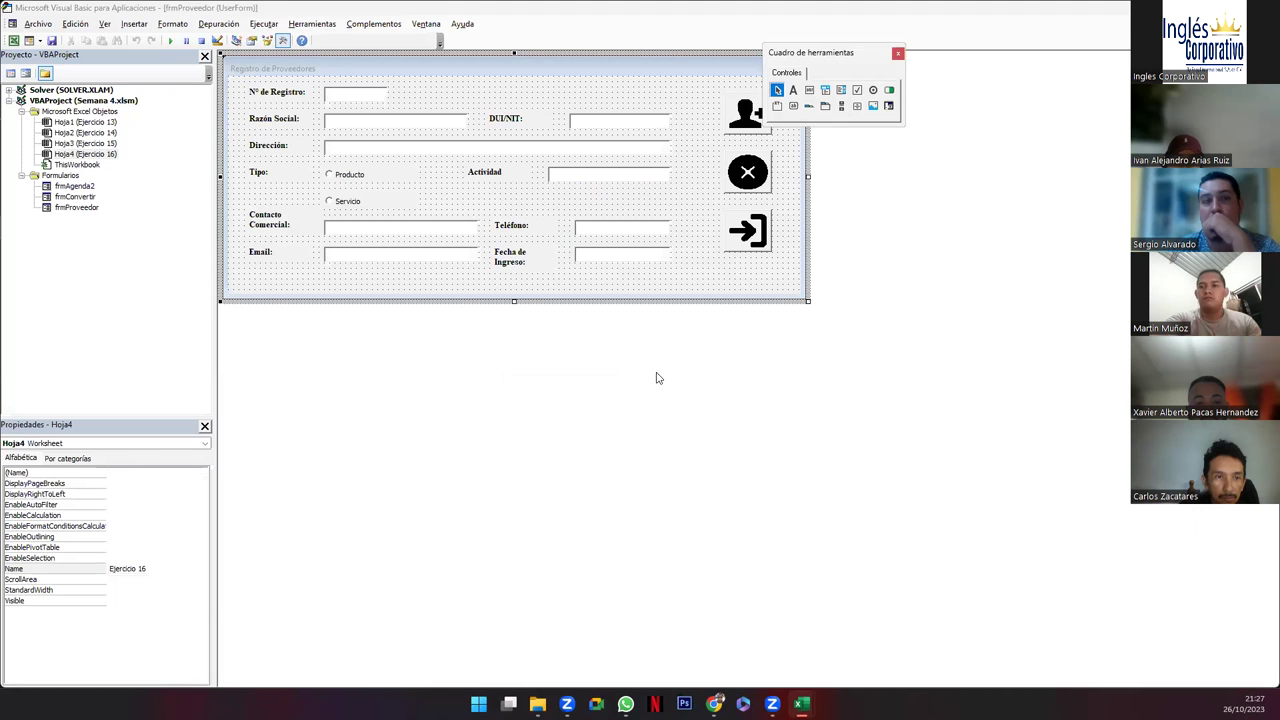
- Move the floating toolbox across the form design and park it beside the form, clear of the icon buttons
left_click_drag(656, 378, 657, 378)
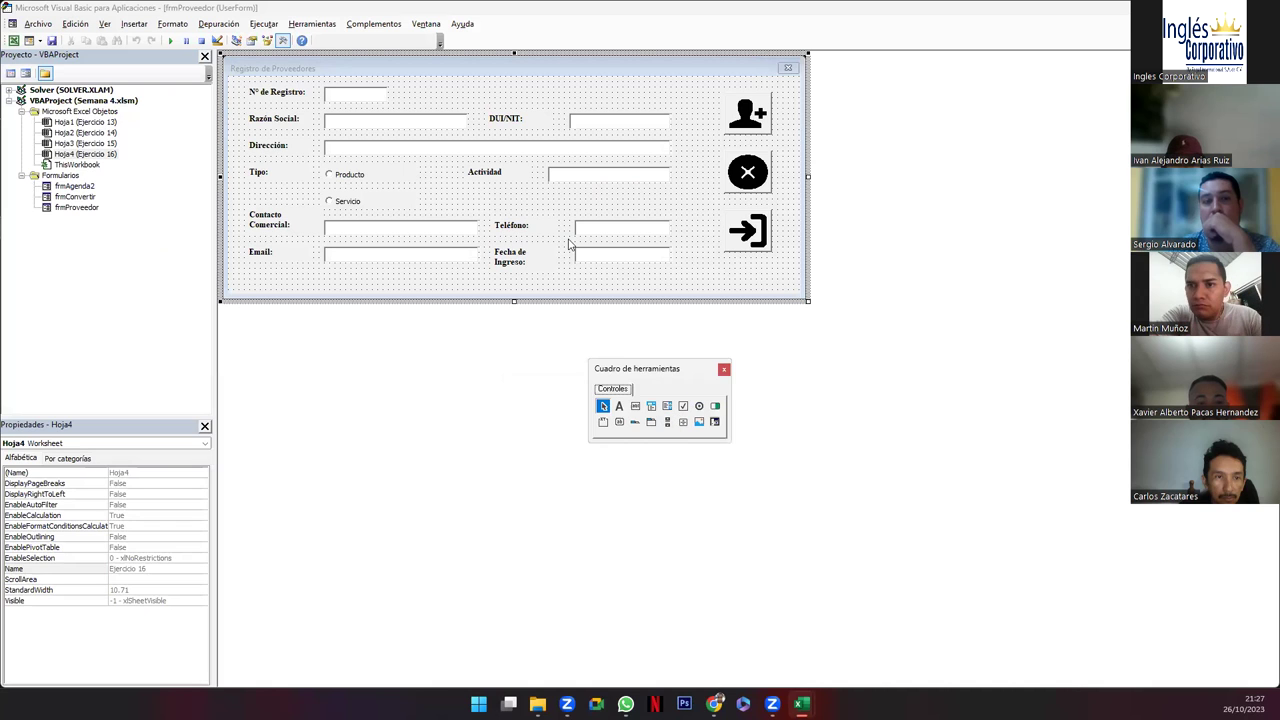
left_click_drag(672, 369, 508, 85)
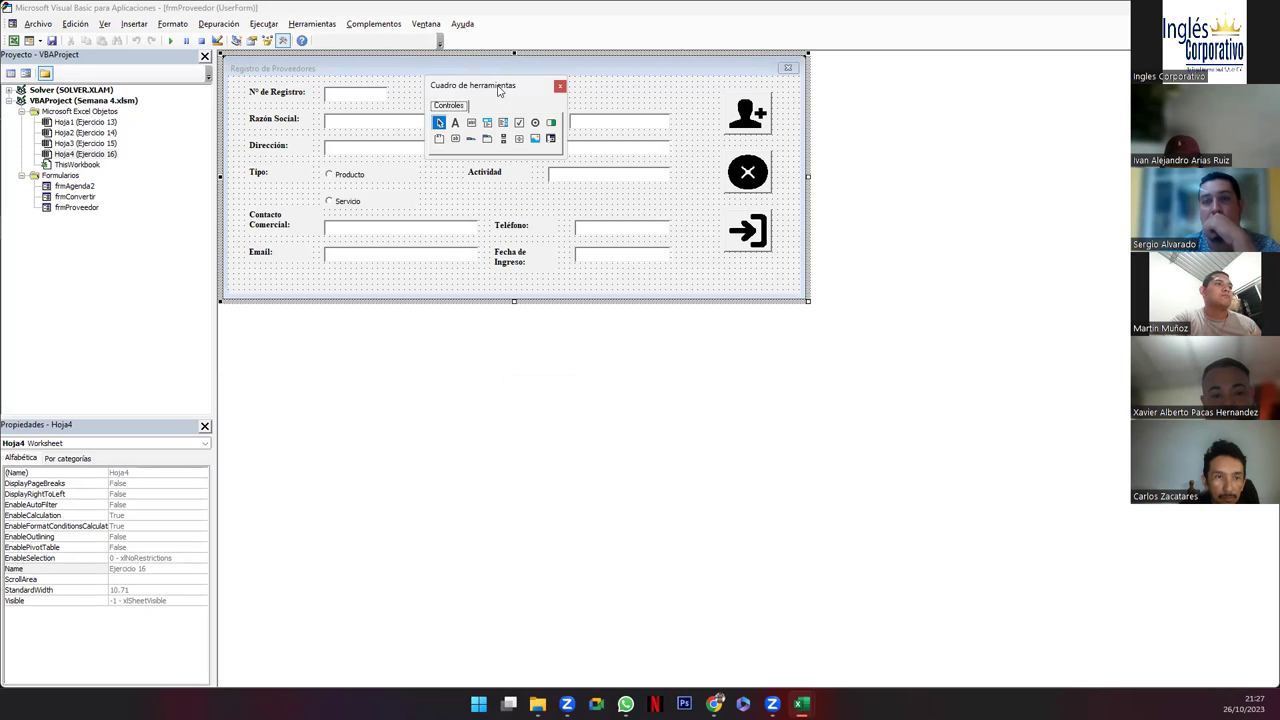
left_click_drag(499, 90, 942, 80)
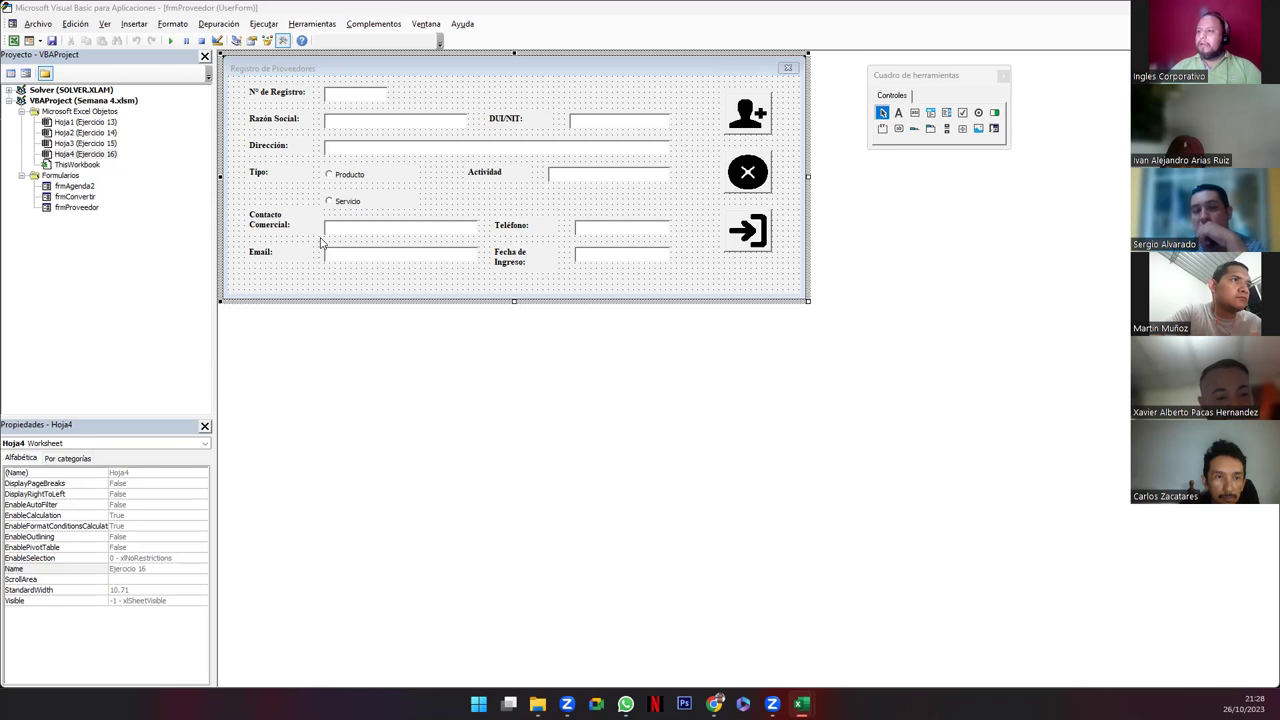
- Select the Cancelar button, hide and show the toolbox again, and place the toolbox just below the form
left_click(741, 182)
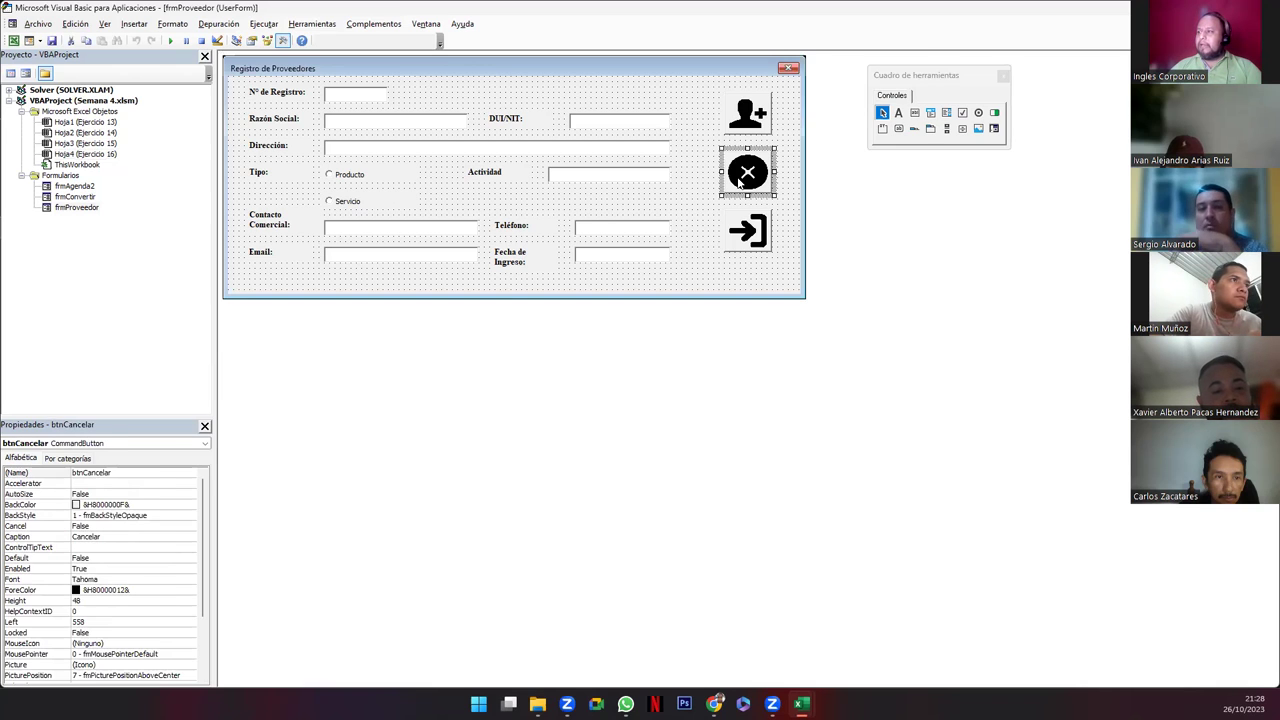
left_click(933, 82)
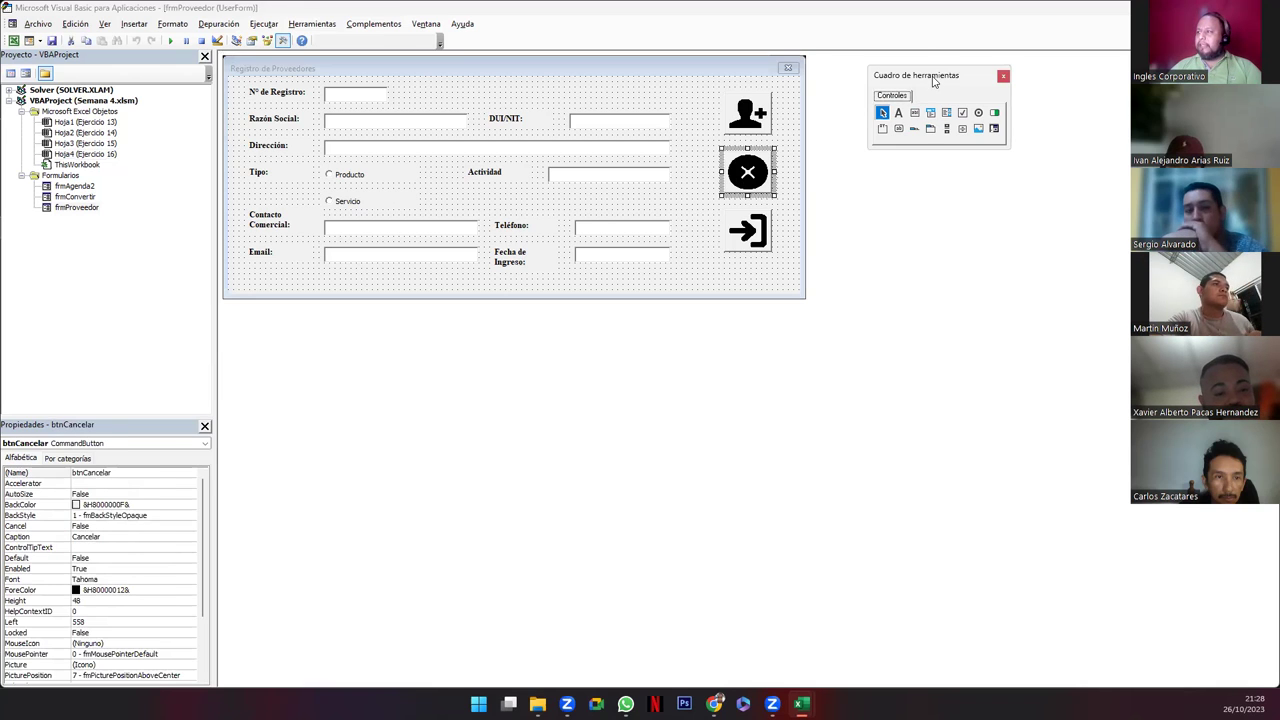
left_click(284, 42)
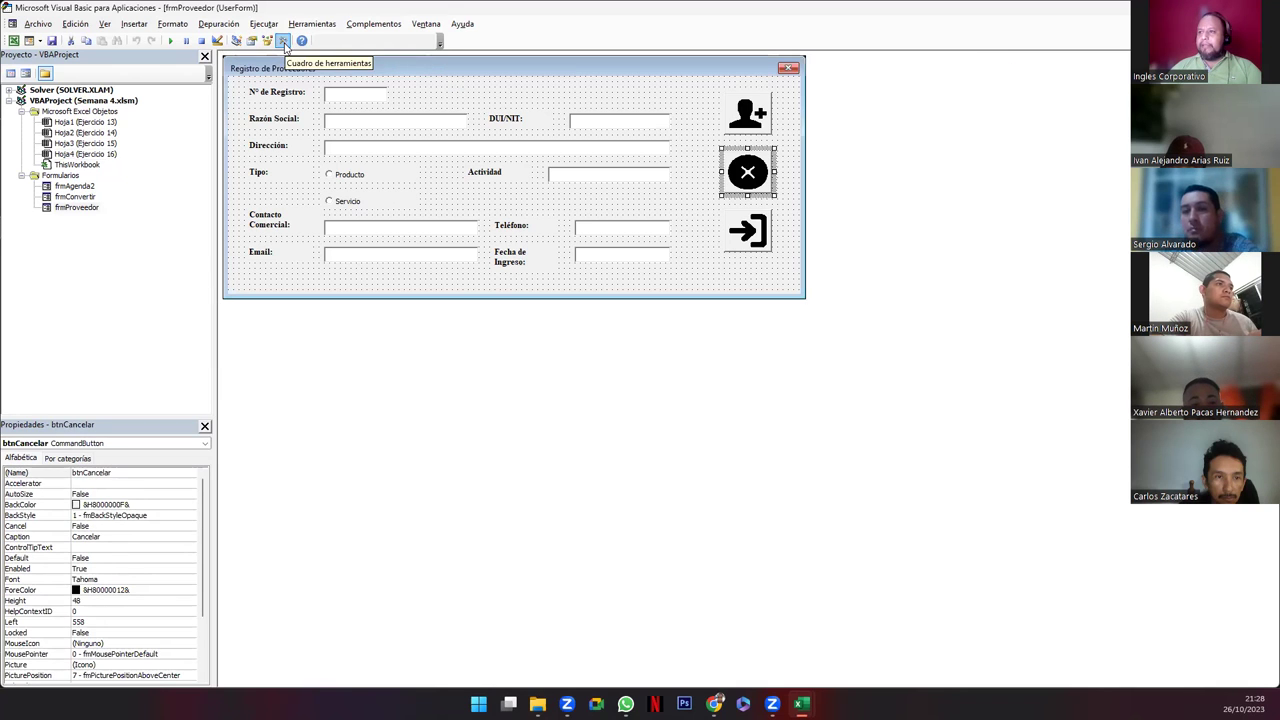
left_click(284, 42)
left_click_drag(527, 275, 503, 357)
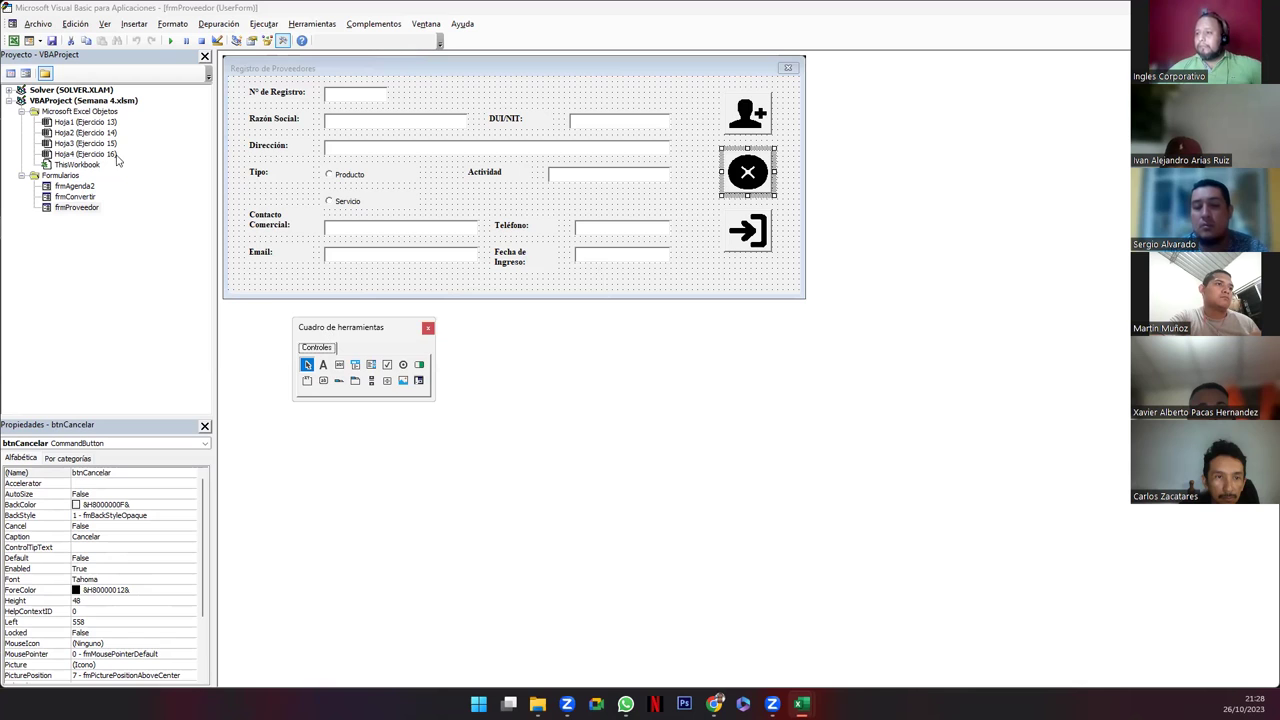
- Narrow the Contacto Comercial and Email labels from their right edges to match the width of the Tipo label
left_click(310, 229)
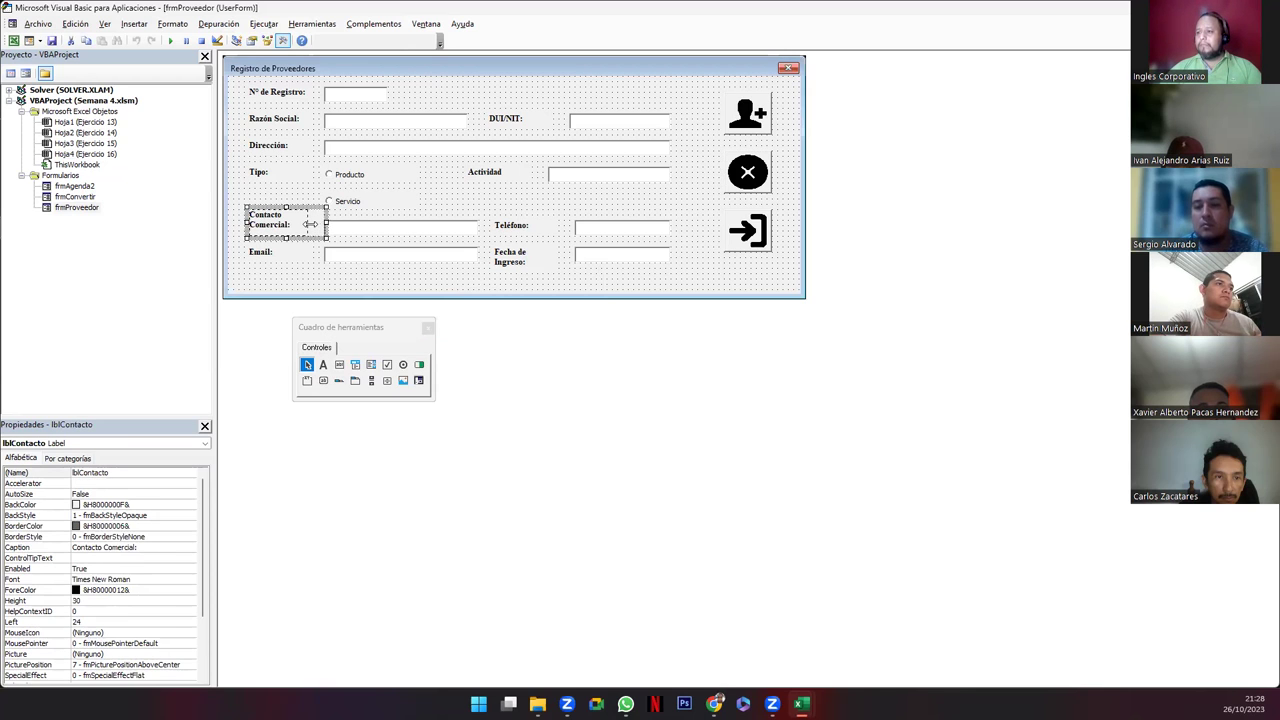
left_click_drag(326, 224, 310, 224)
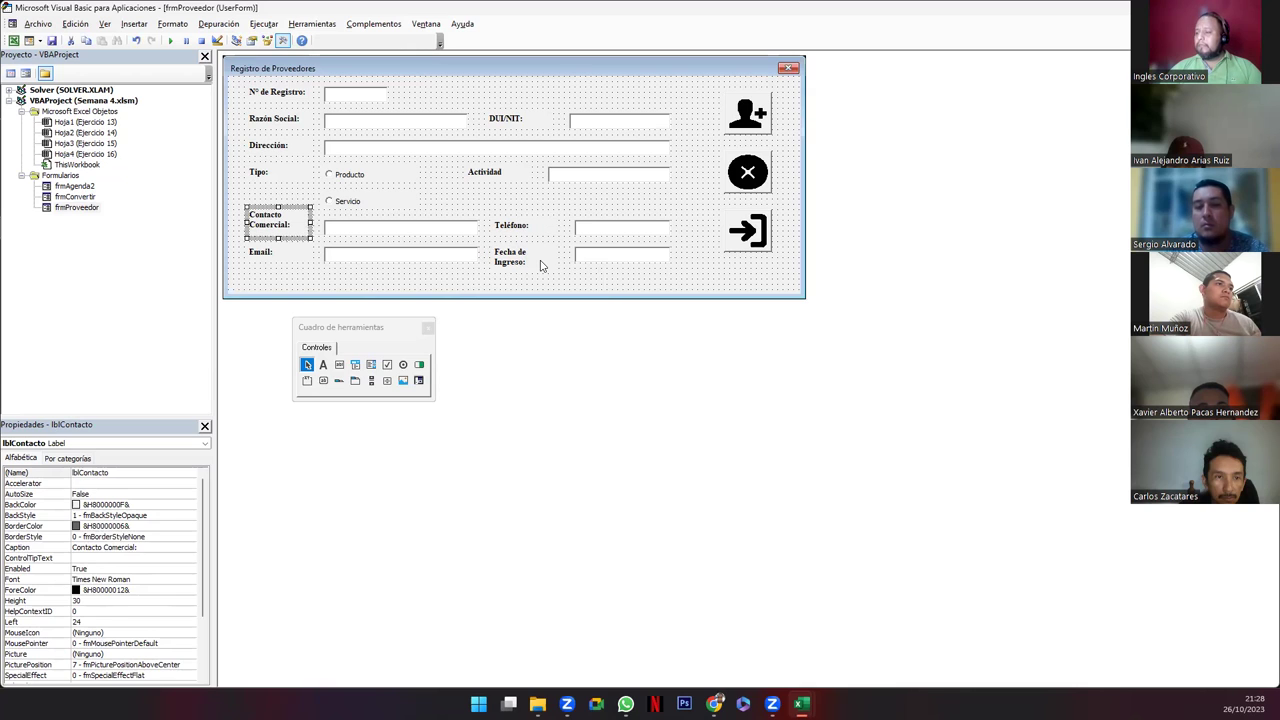
left_click(303, 258)
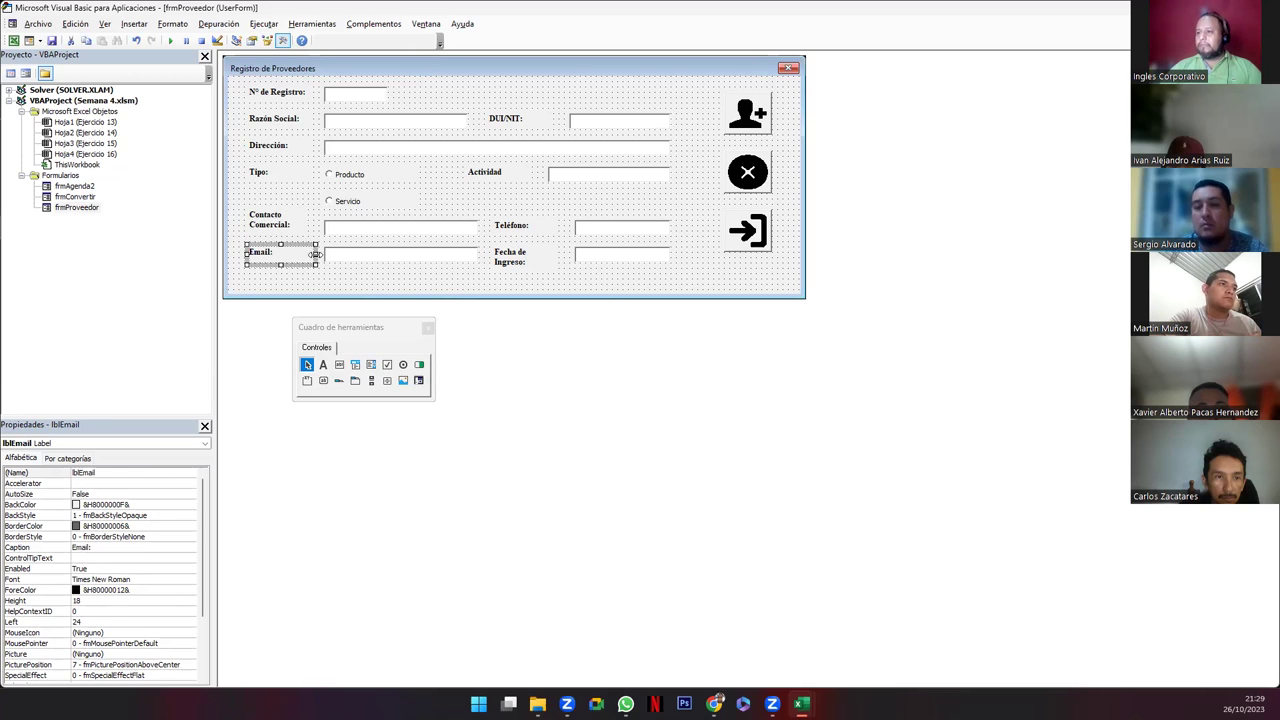
left_click_drag(314, 255, 309, 277)
left_click(307, 287)
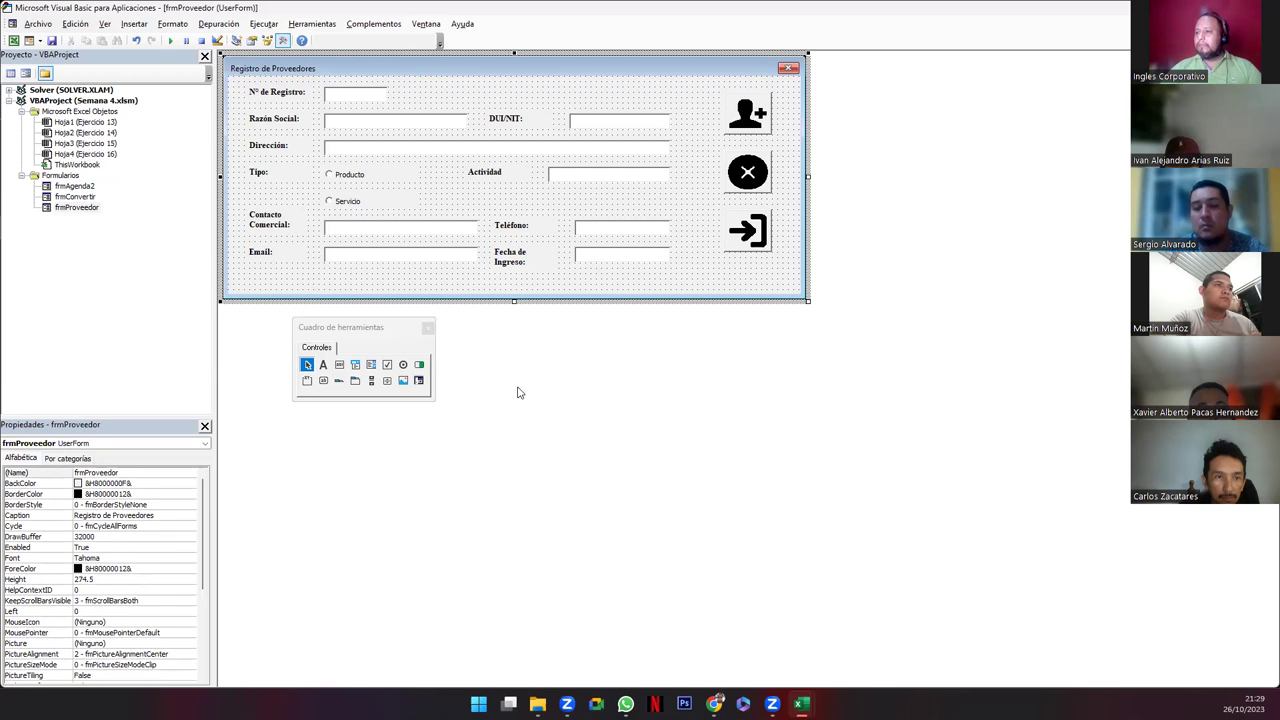
- Check the Tipo, Dirección and Razón Social label widths, and narrow the N° de Registro label to match the Razón Social label
left_click(293, 174)
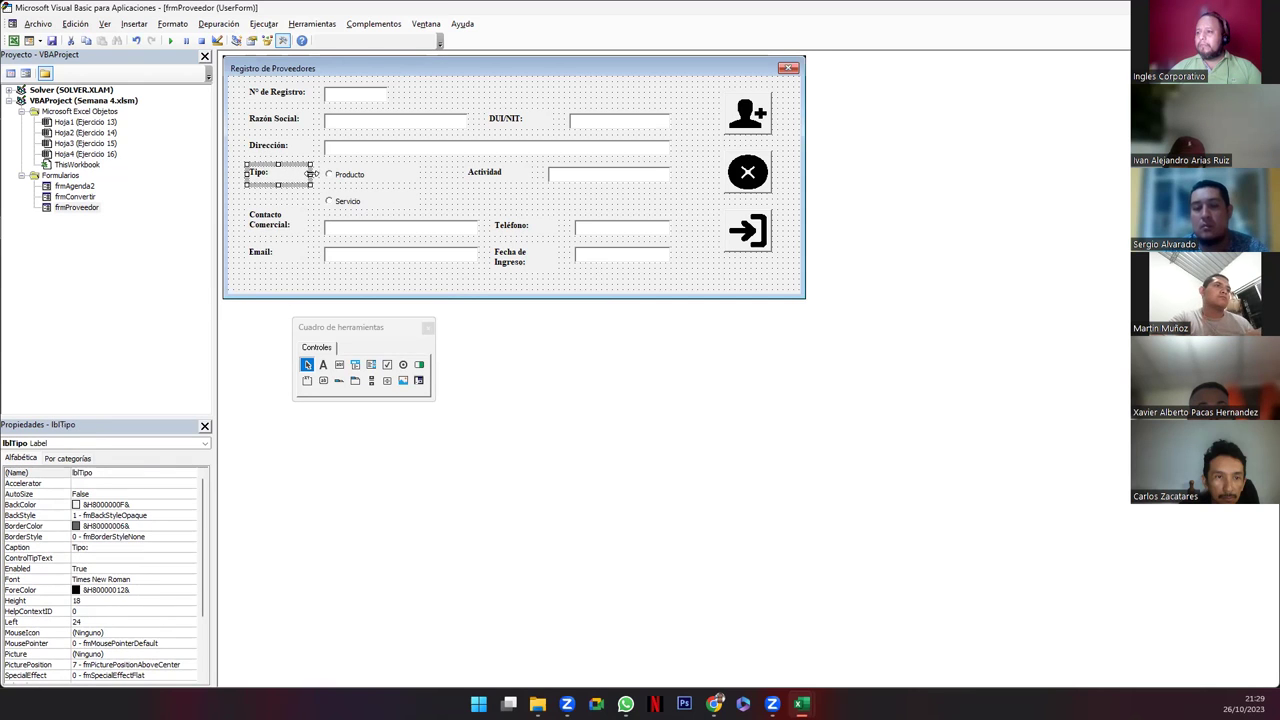
left_click(309, 150)
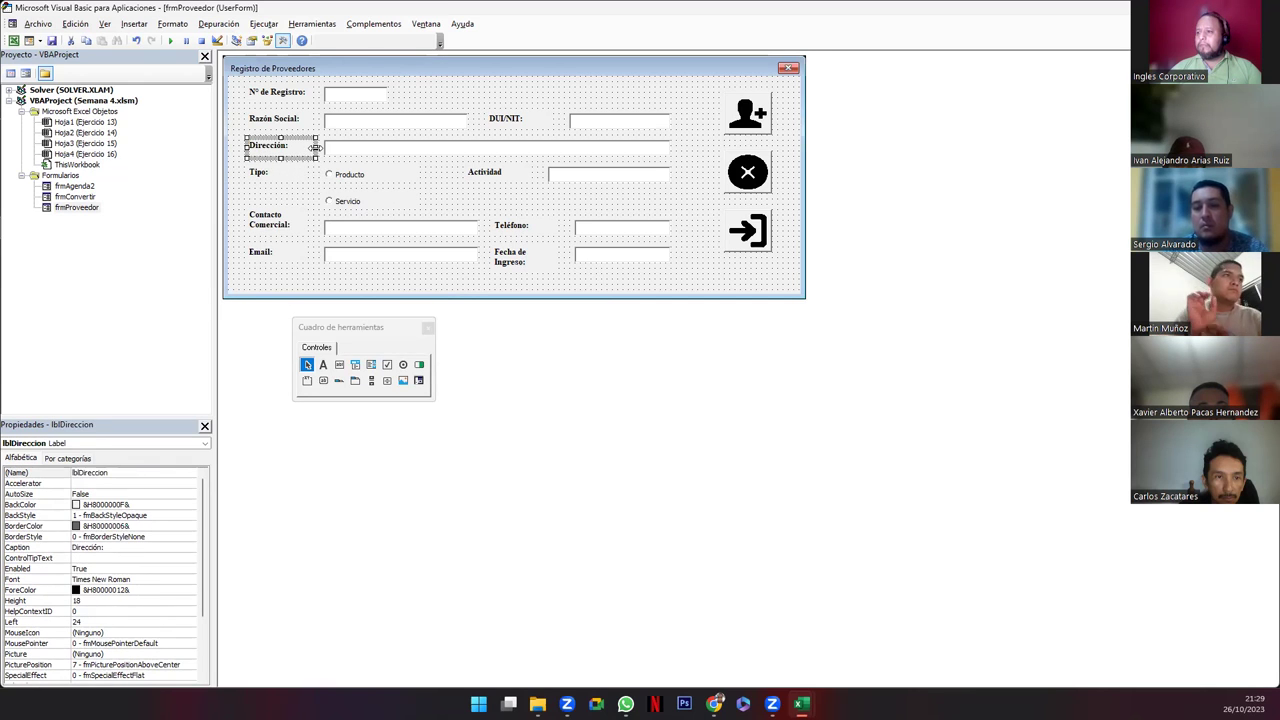
left_click(312, 121)
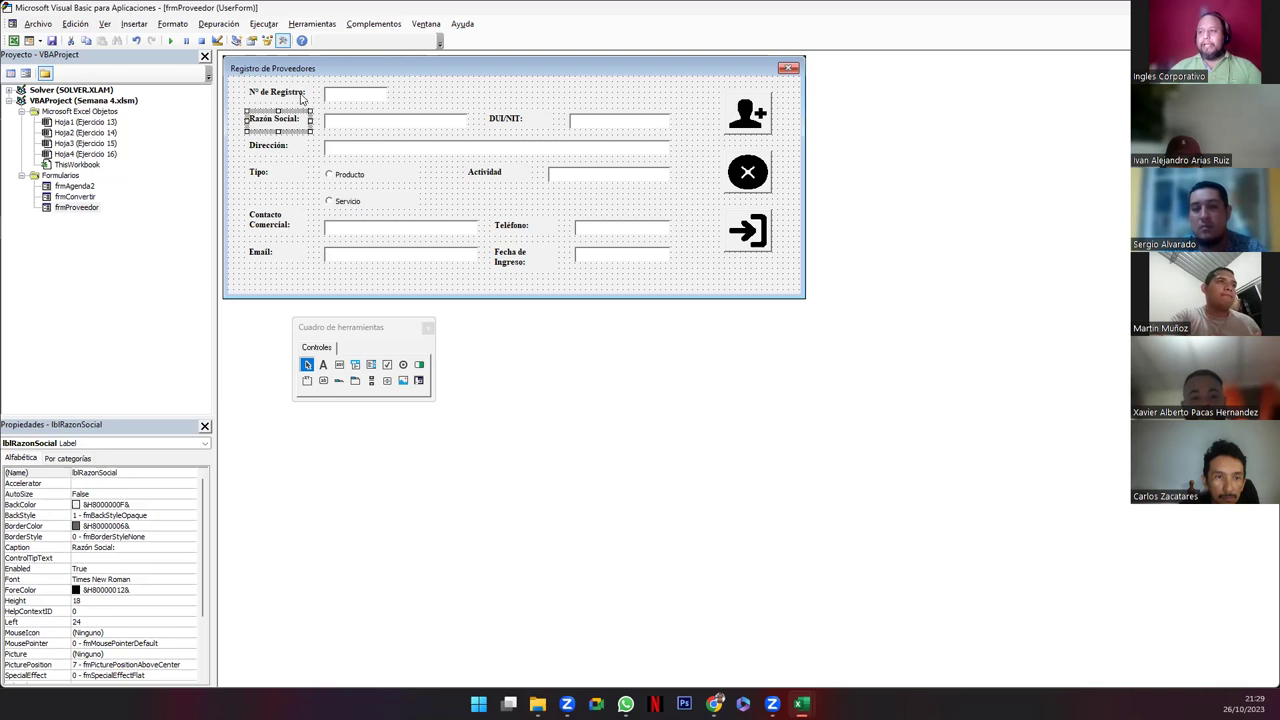
left_click(313, 94)
left_click_drag(315, 94, 311, 94)
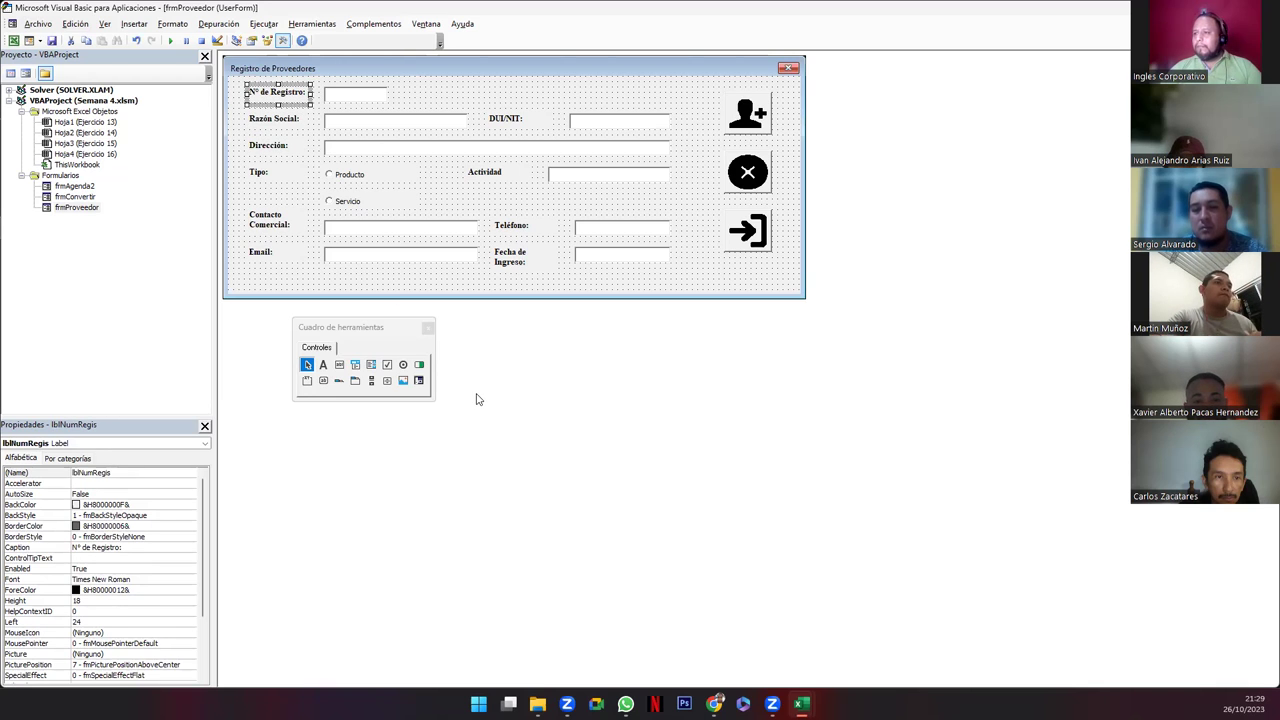
- Set the border style of the N° de Registro label to fmBorderStyleSingle
left_click(444, 274)
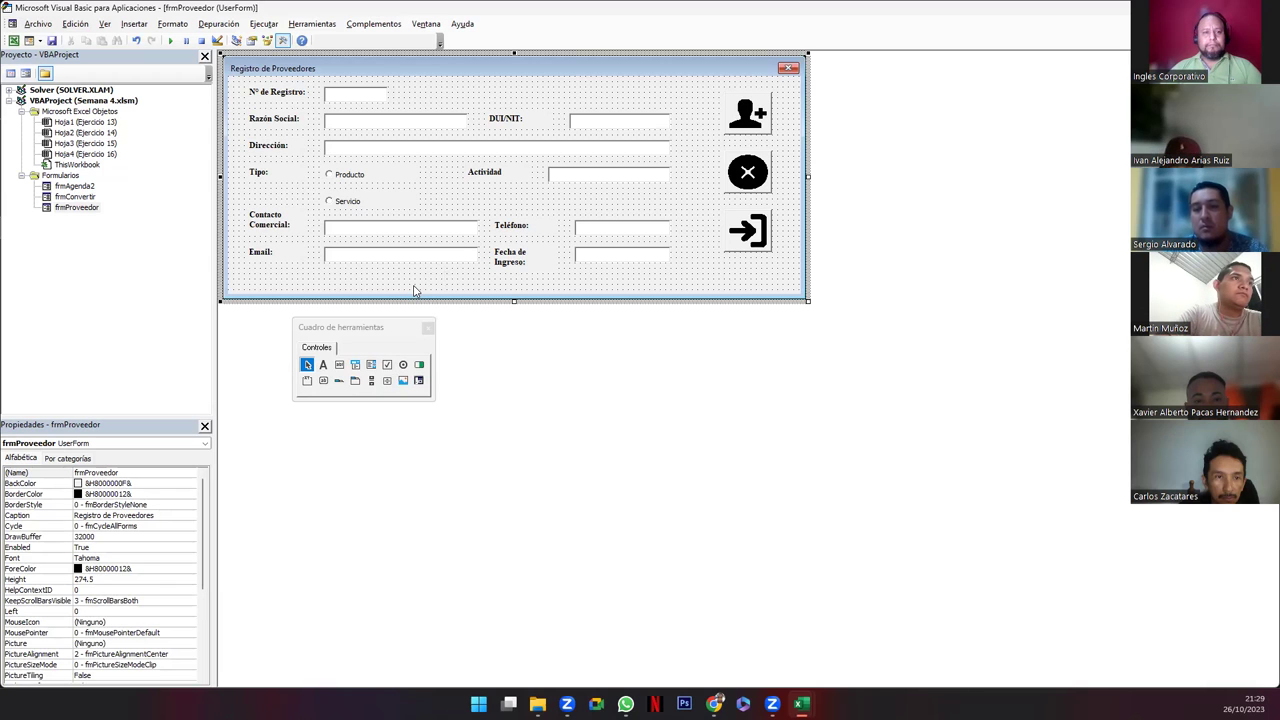
left_click(352, 330)
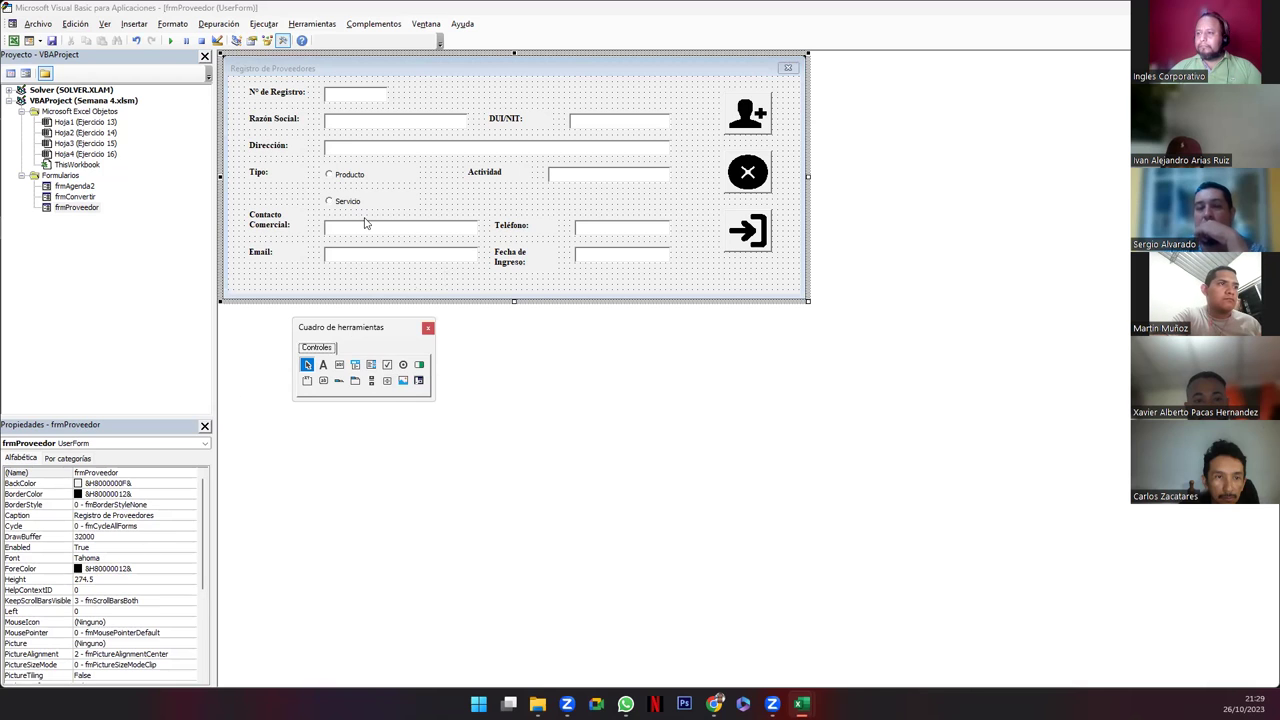
left_click(287, 97)
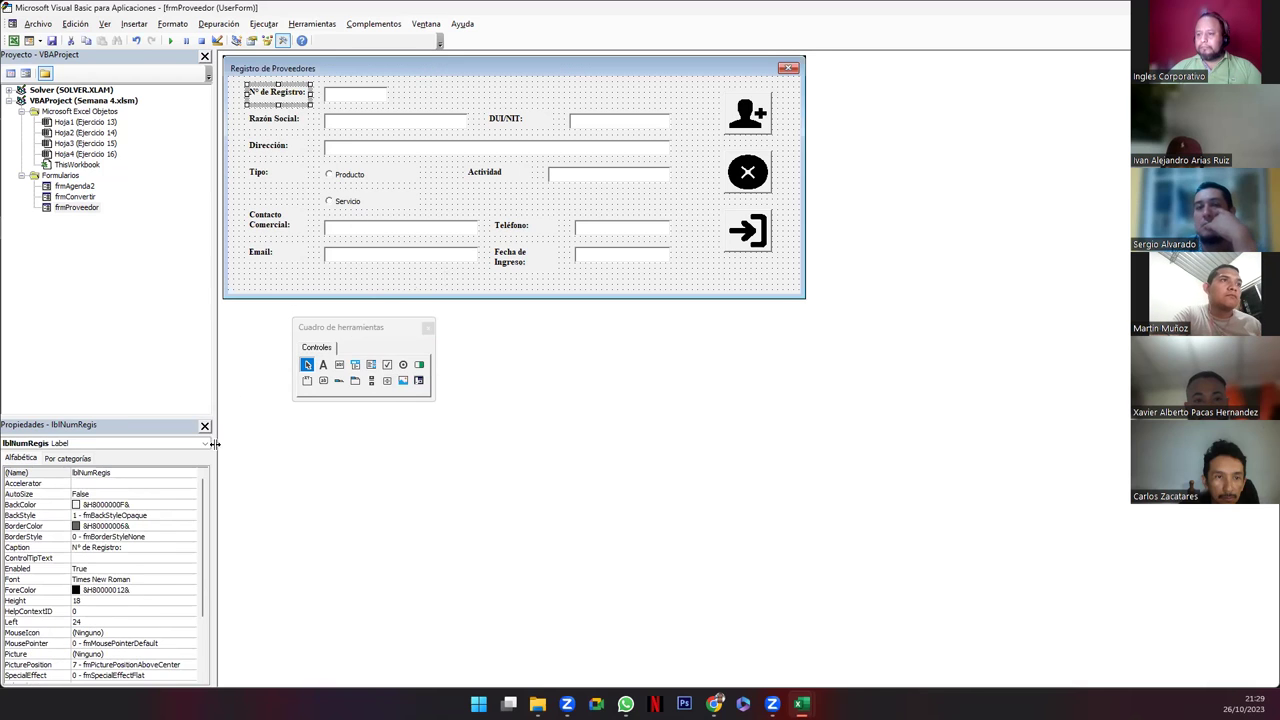
left_click(156, 537)
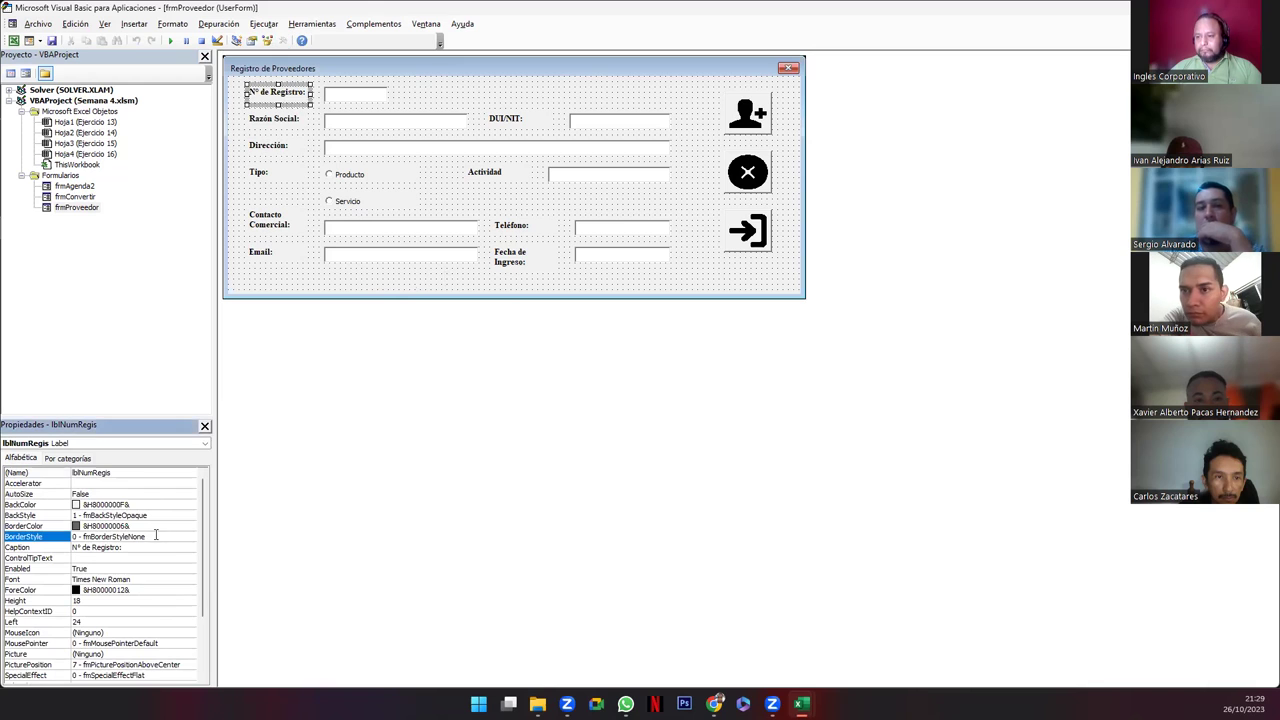
left_click(190, 537)
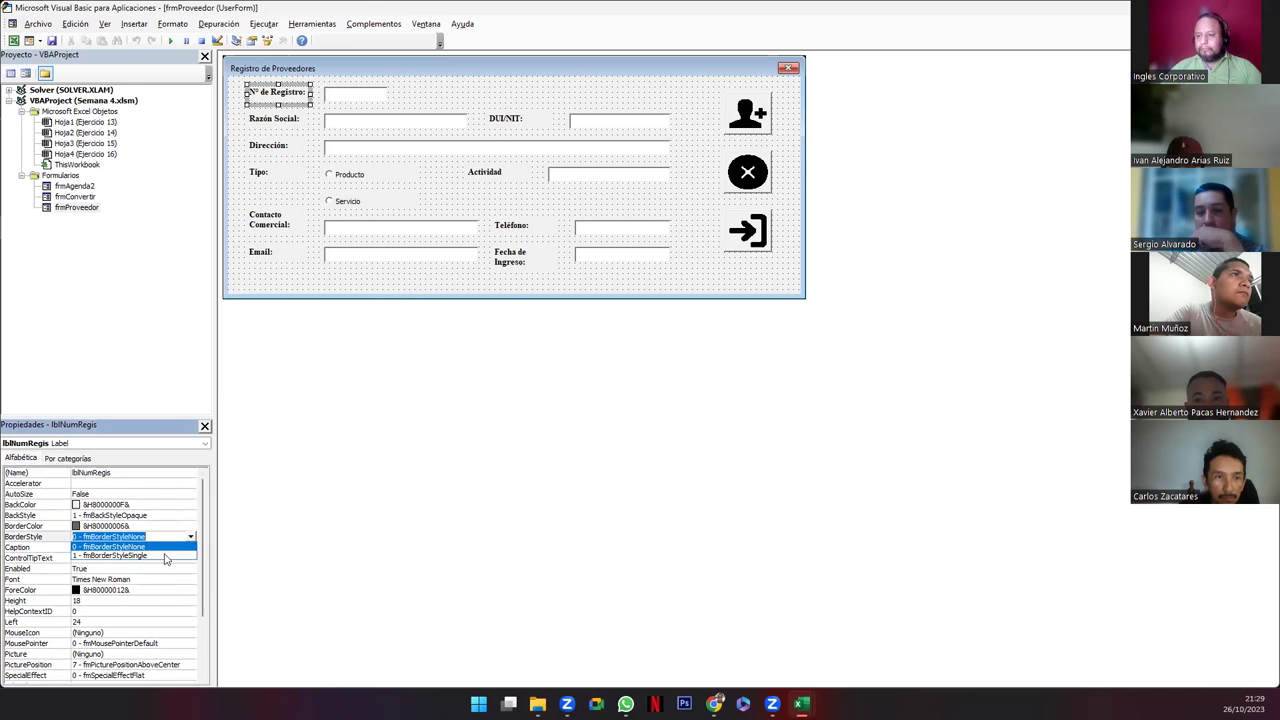
left_click(167, 558)
left_click(271, 286)
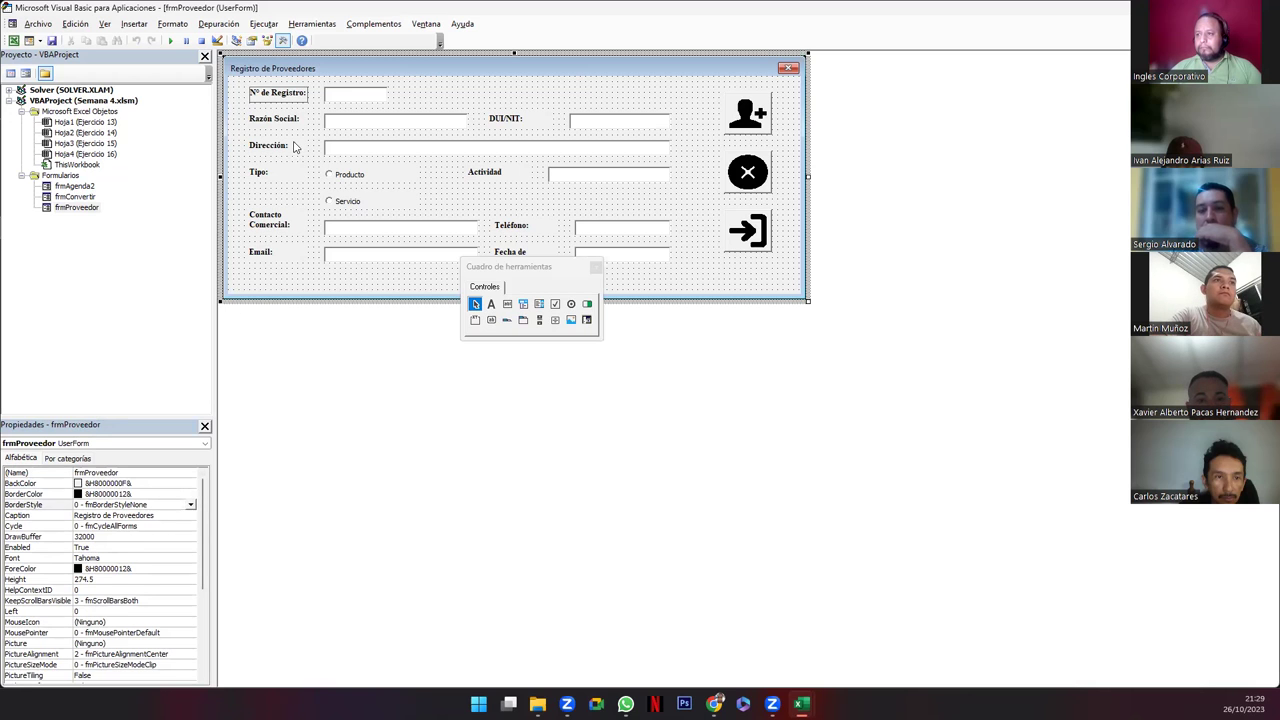
- Restore the N° de Registro label's border style to fmBorderStyleNone
left_click(282, 95)
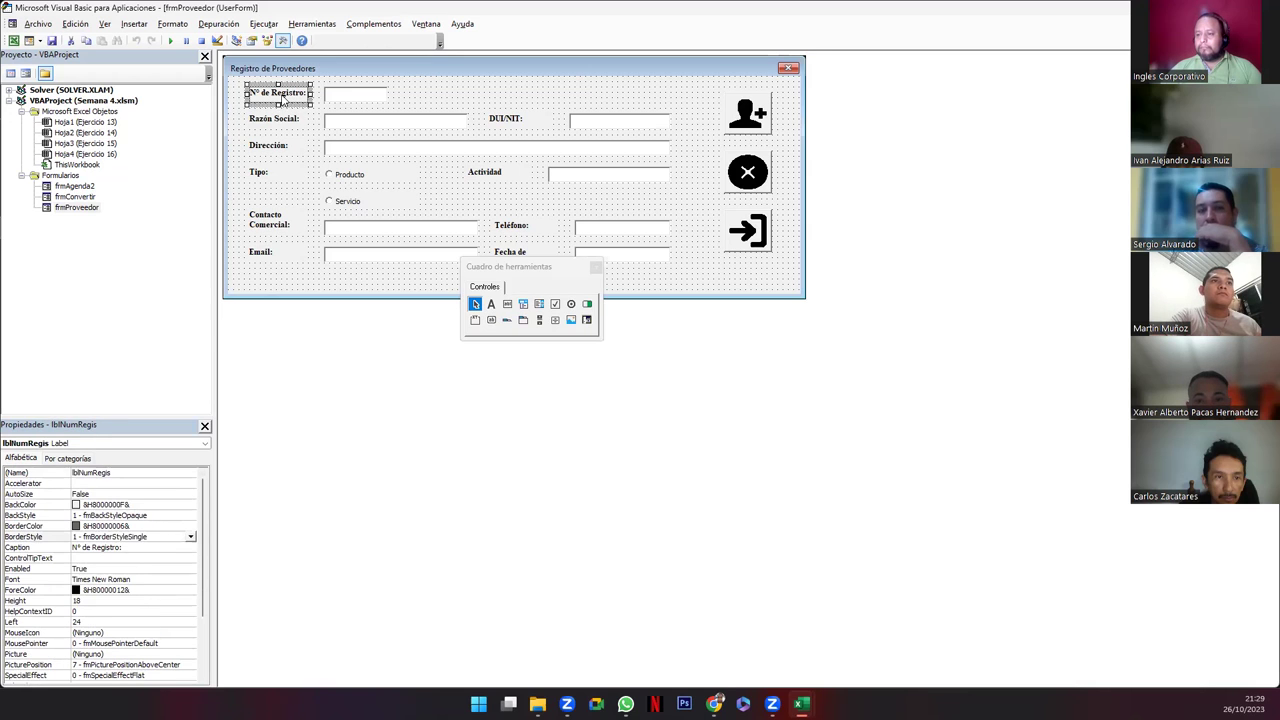
left_click(191, 540)
left_click(176, 550)
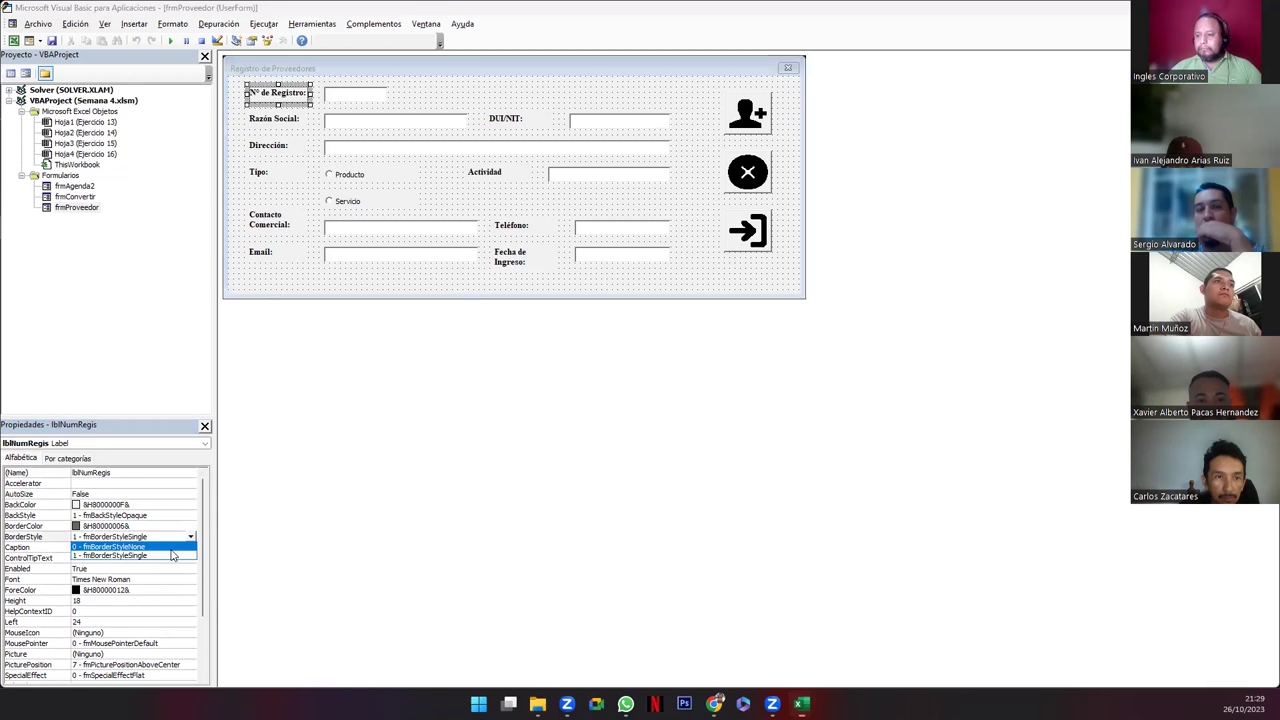
left_click(310, 492)
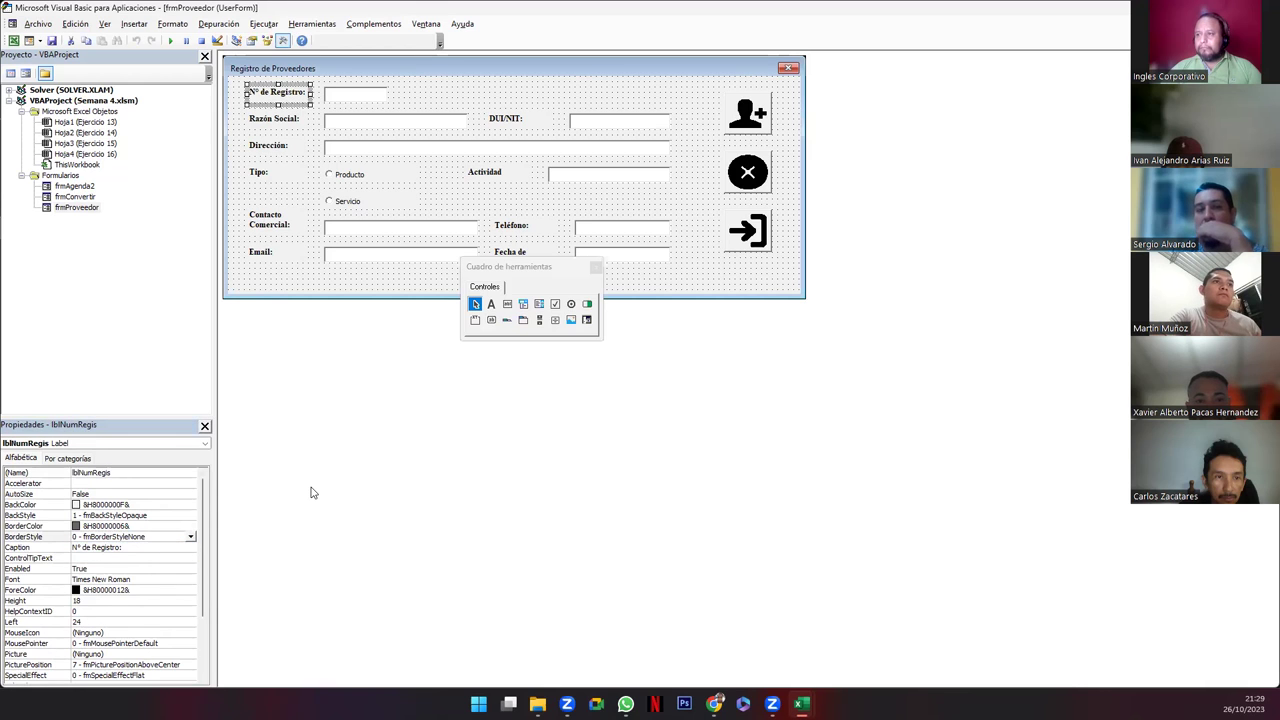
left_click(308, 285)
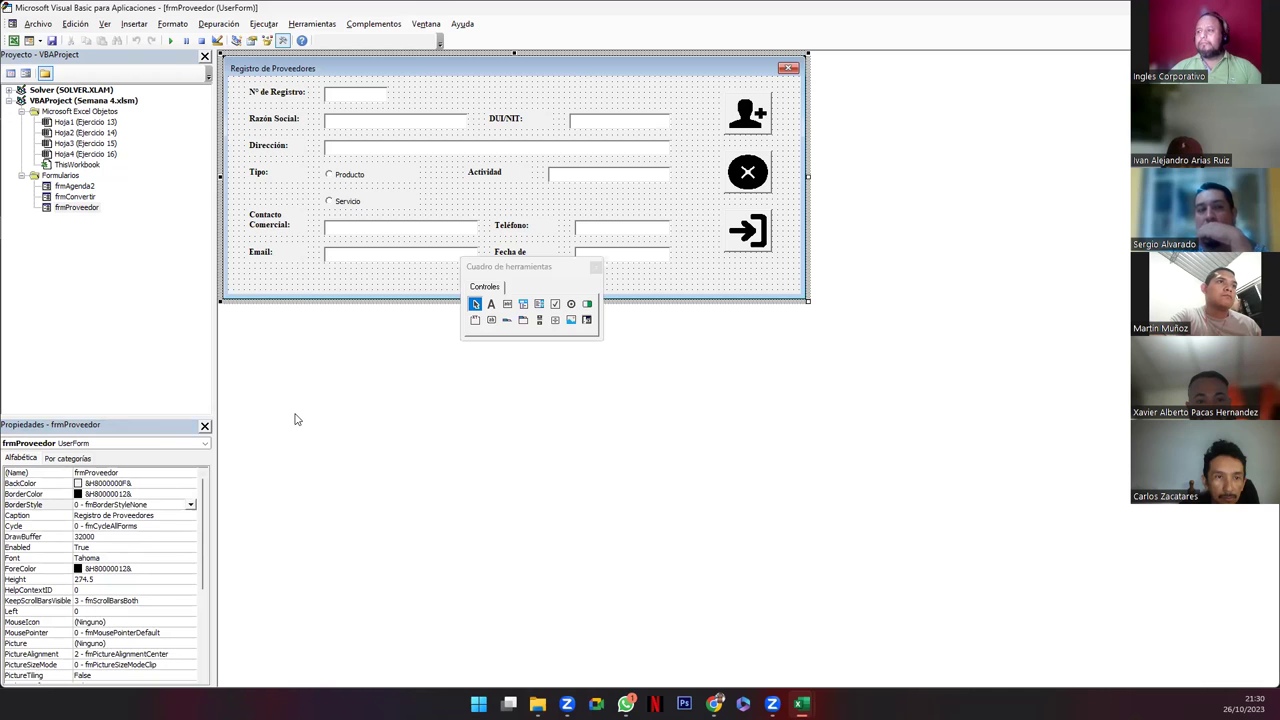
- Move the floating toolbox off the form to the empty area below it
left_click(485, 287)
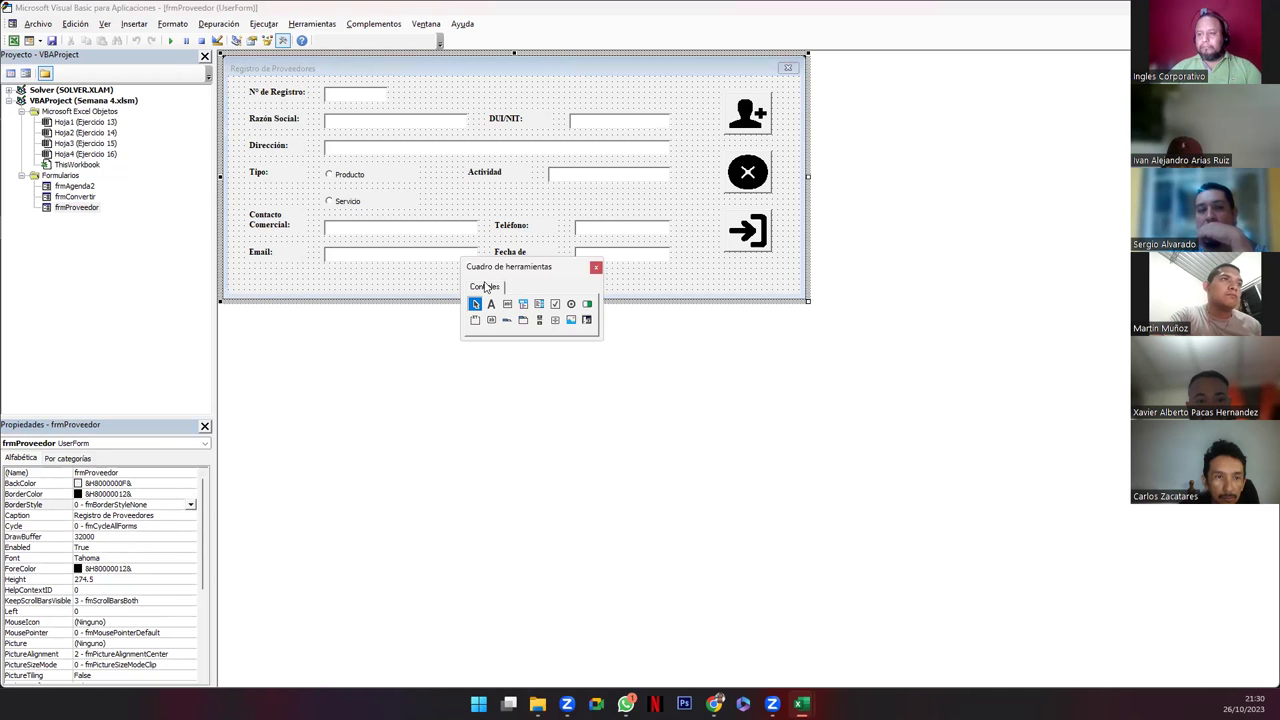
left_click_drag(490, 267, 312, 379)
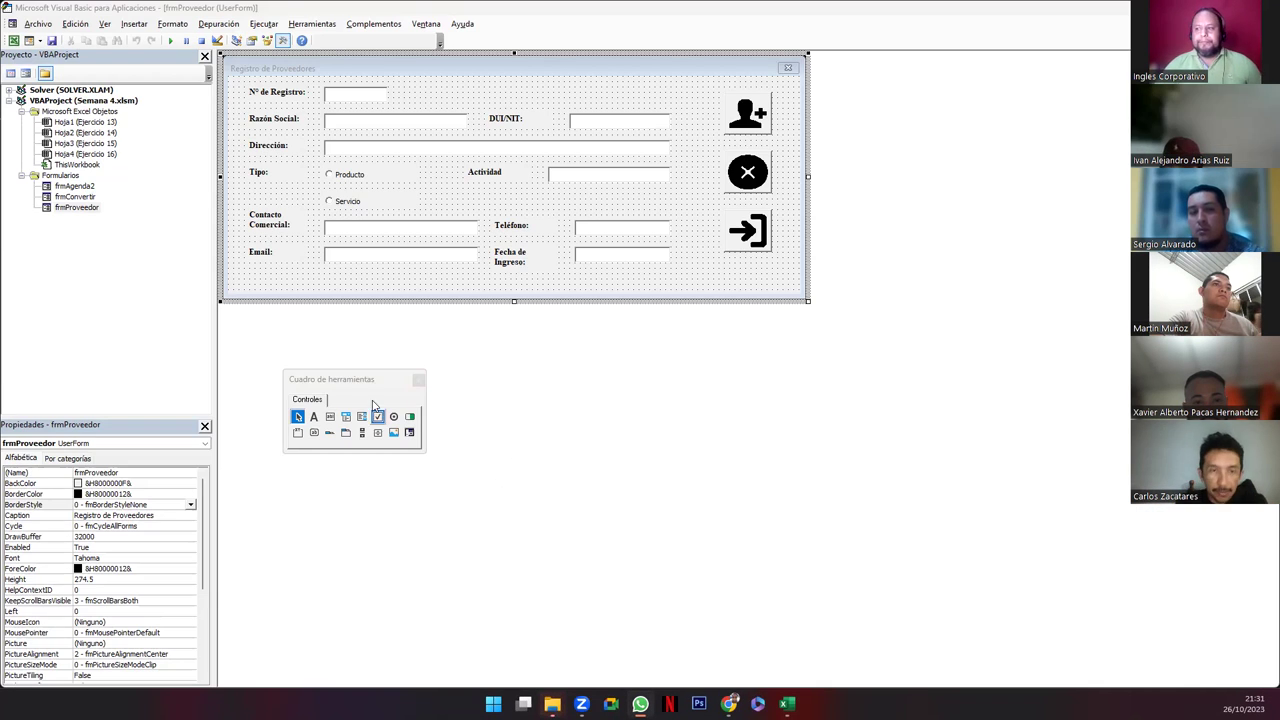
left_click(351, 287)
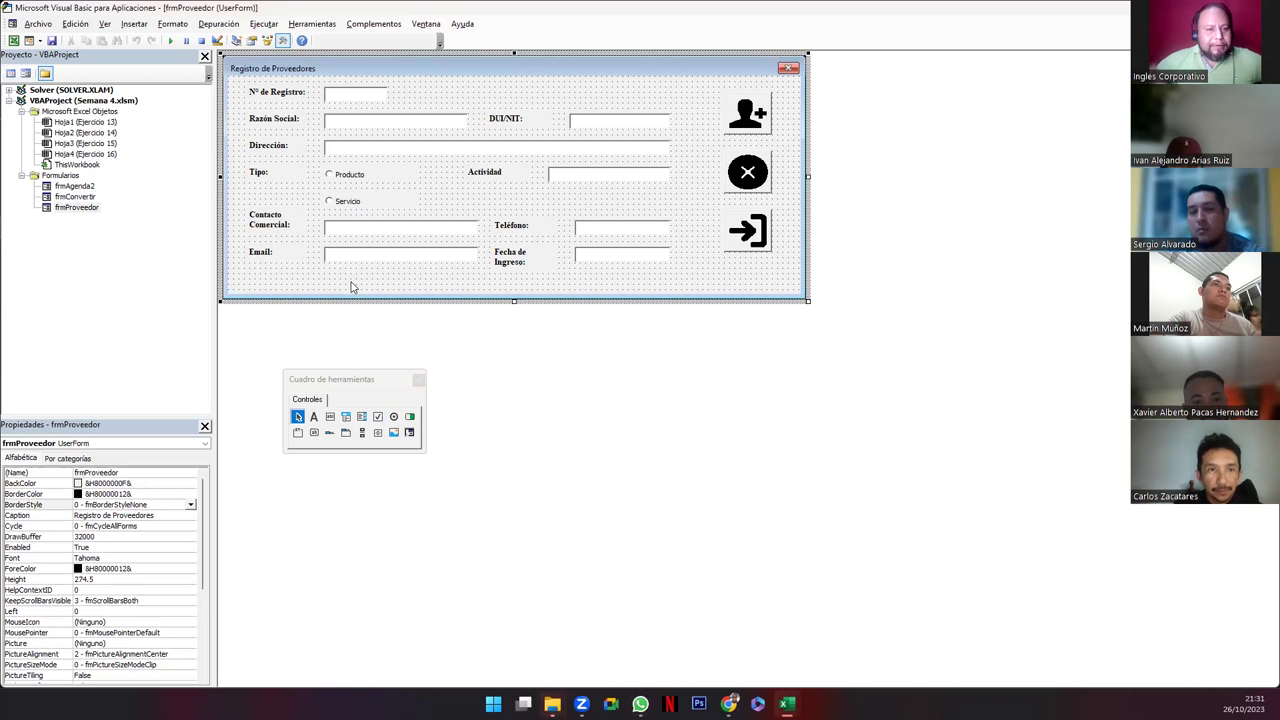
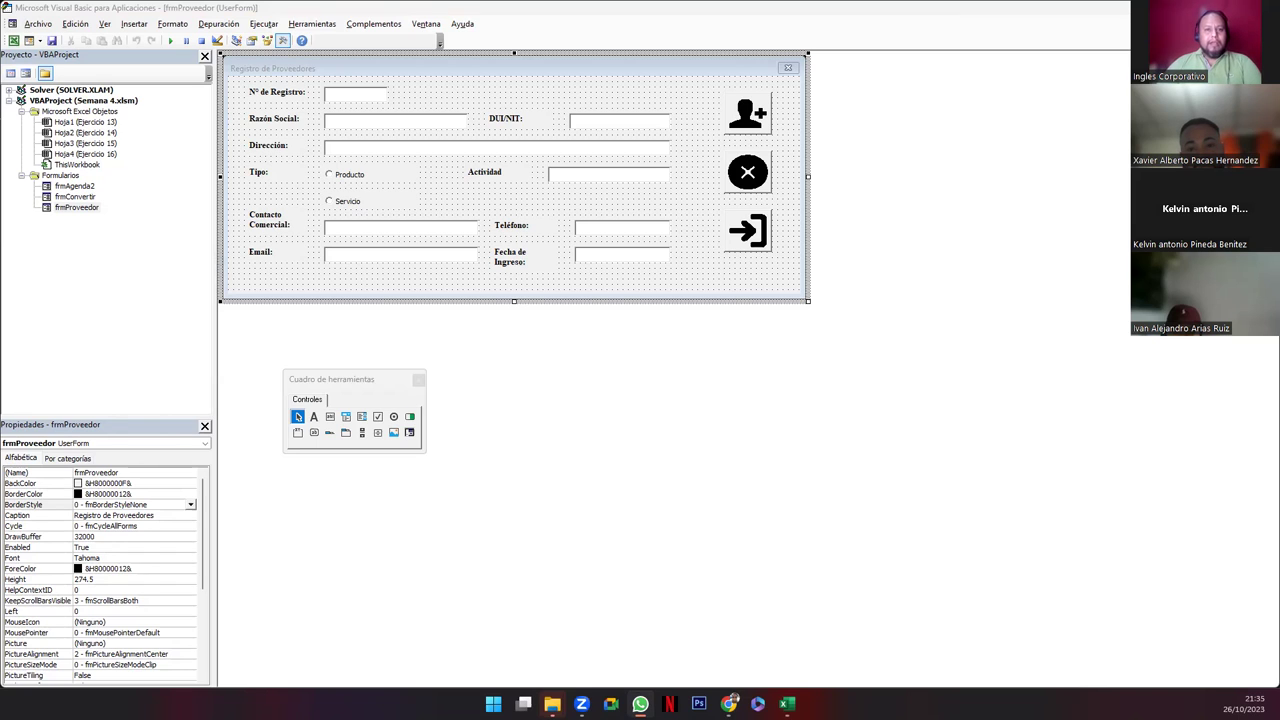
- Set the font of all ten form labels together to Times New Roman, Negrita, size 10
left_click(247, 90)
left_click_drag(247, 90, 285, 268)
left_click(503, 120, "ctrl")
left_click(481, 176, "ctrl")
left_click(512, 226, "ctrl")
left_click(512, 260, "ctrl")
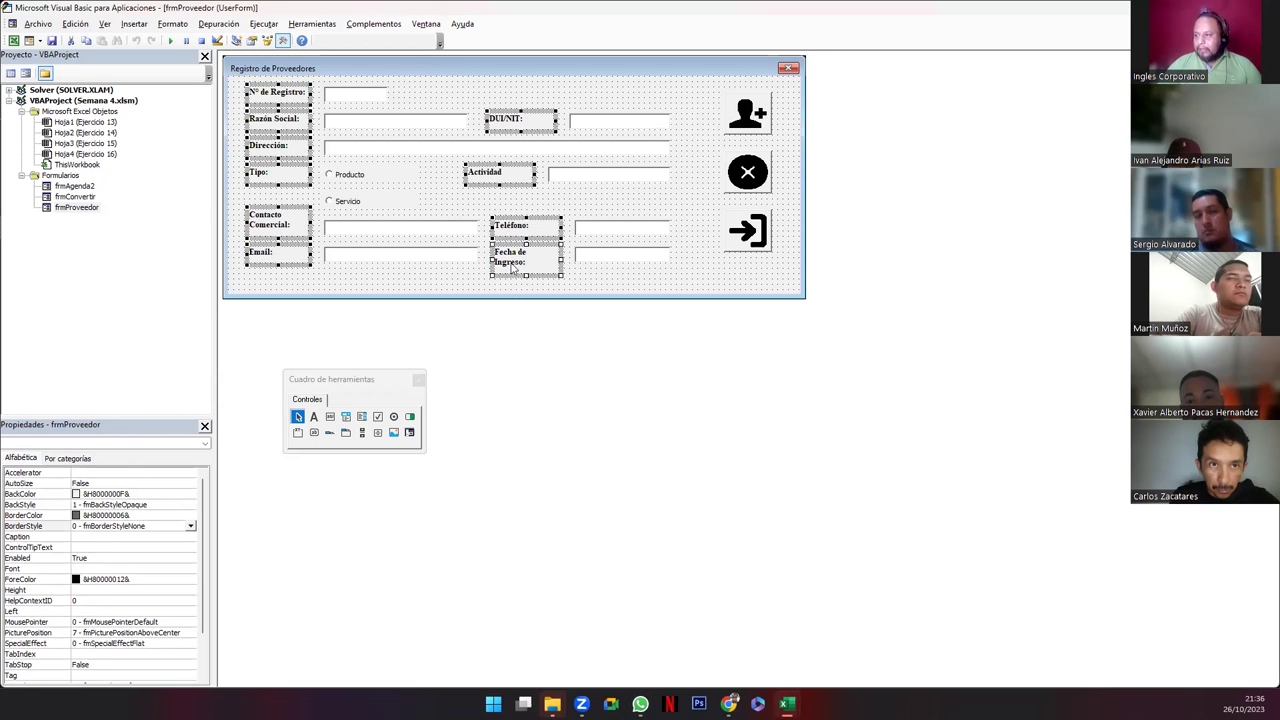
left_click(184, 568)
left_click(191, 568)
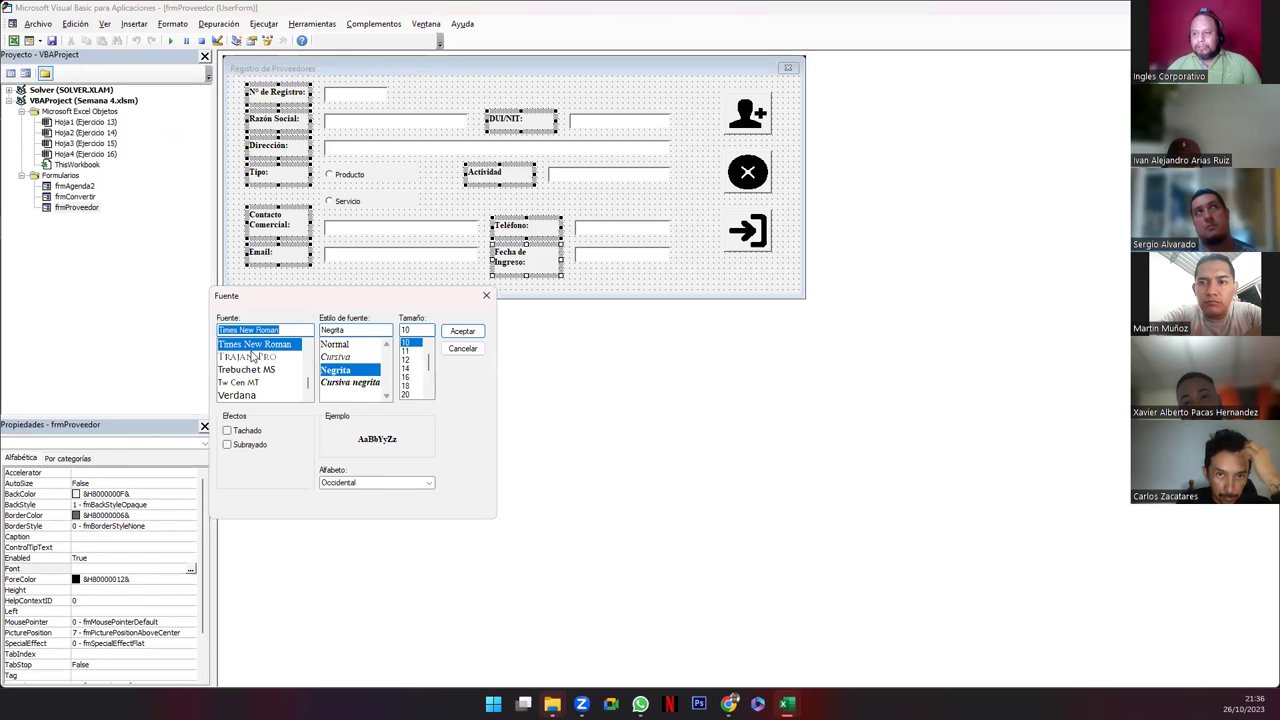
left_click(338, 372)
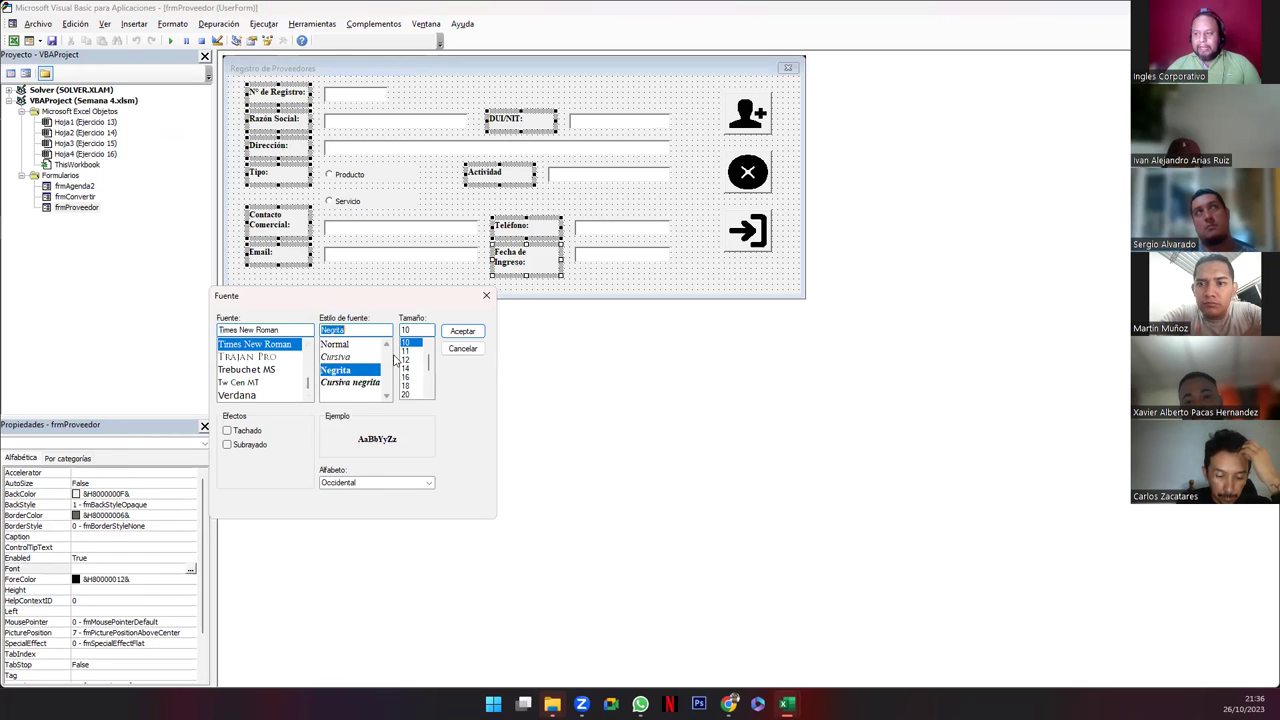
left_click(409, 344)
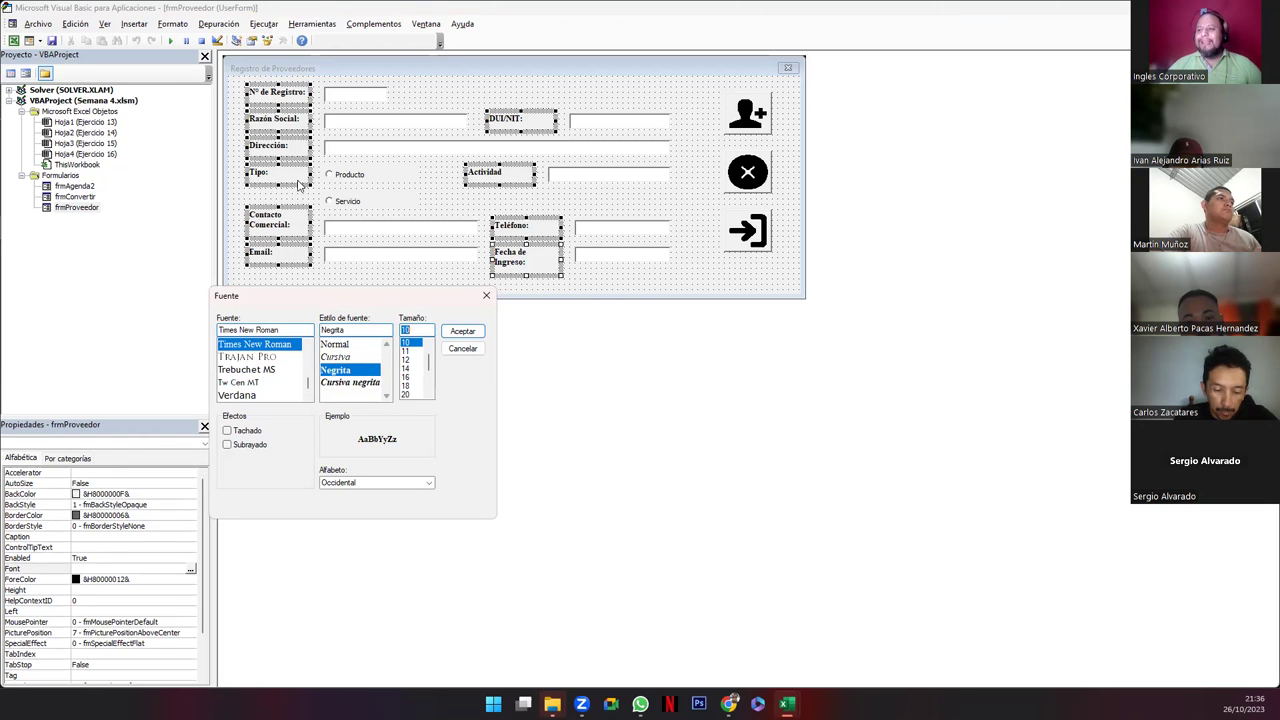
left_click(227, 348)
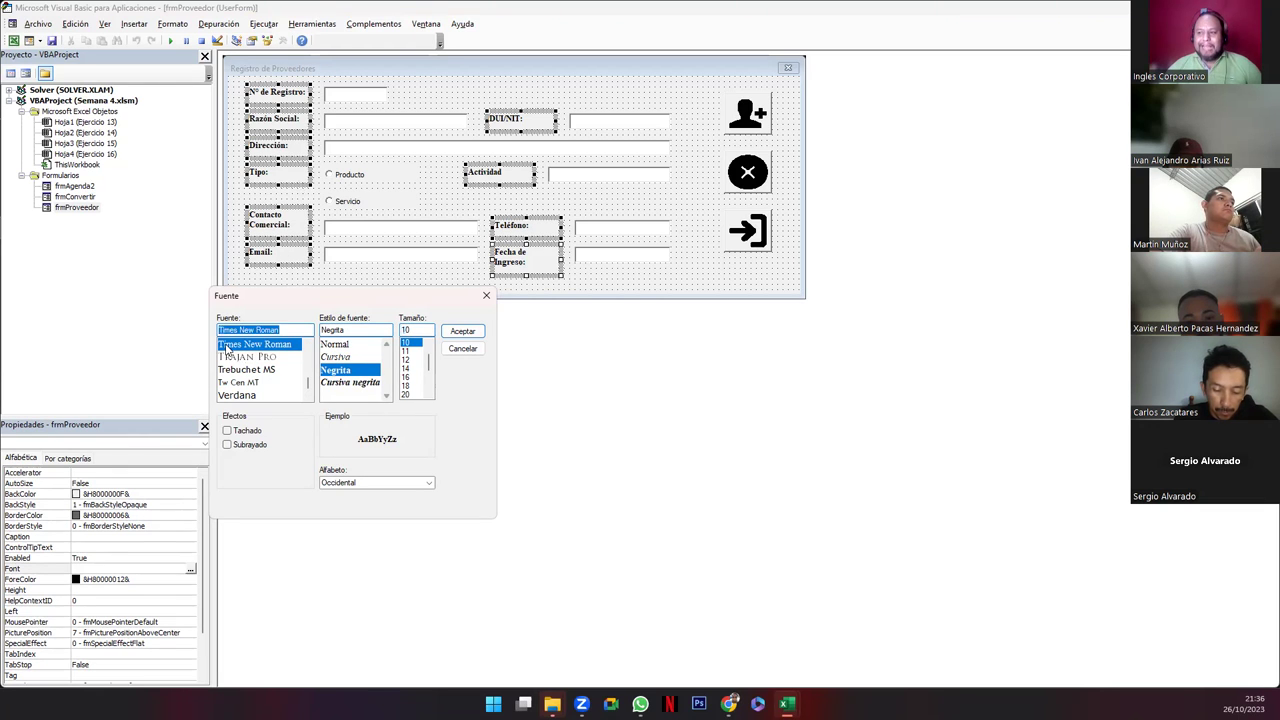
left_click(349, 371)
left_click(409, 344)
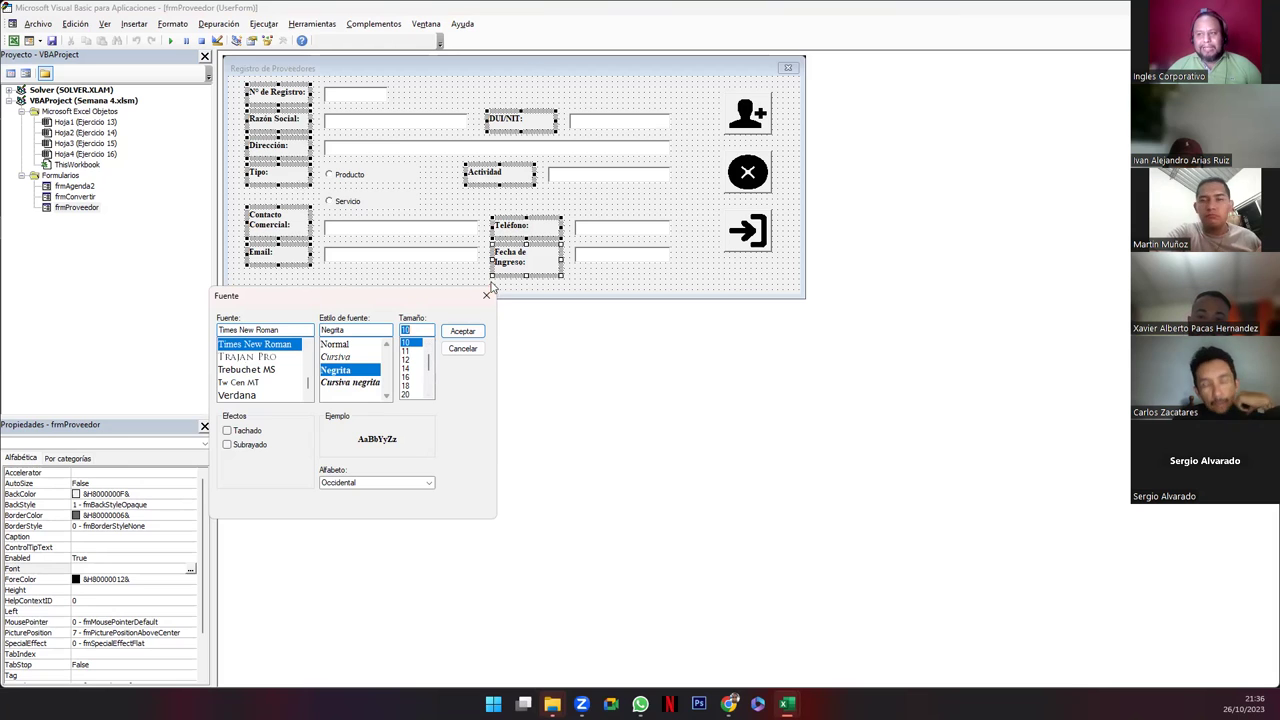
left_click(462, 332)
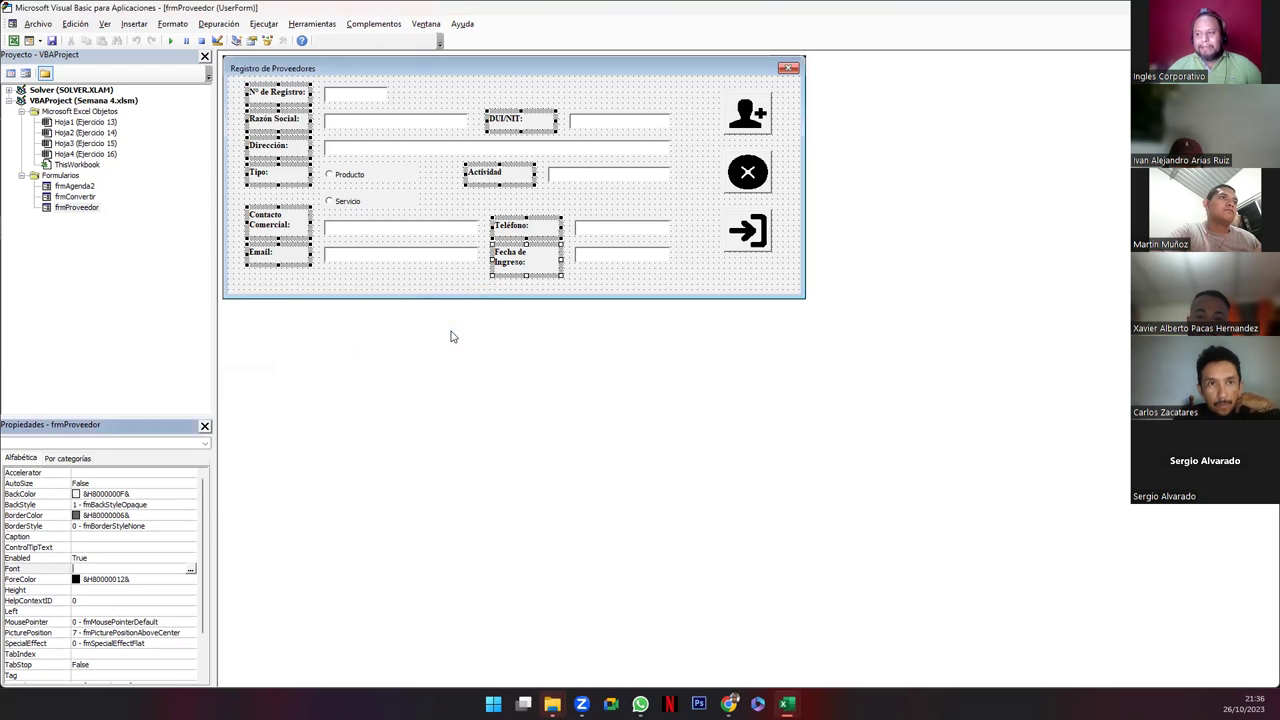
left_click(285, 286)
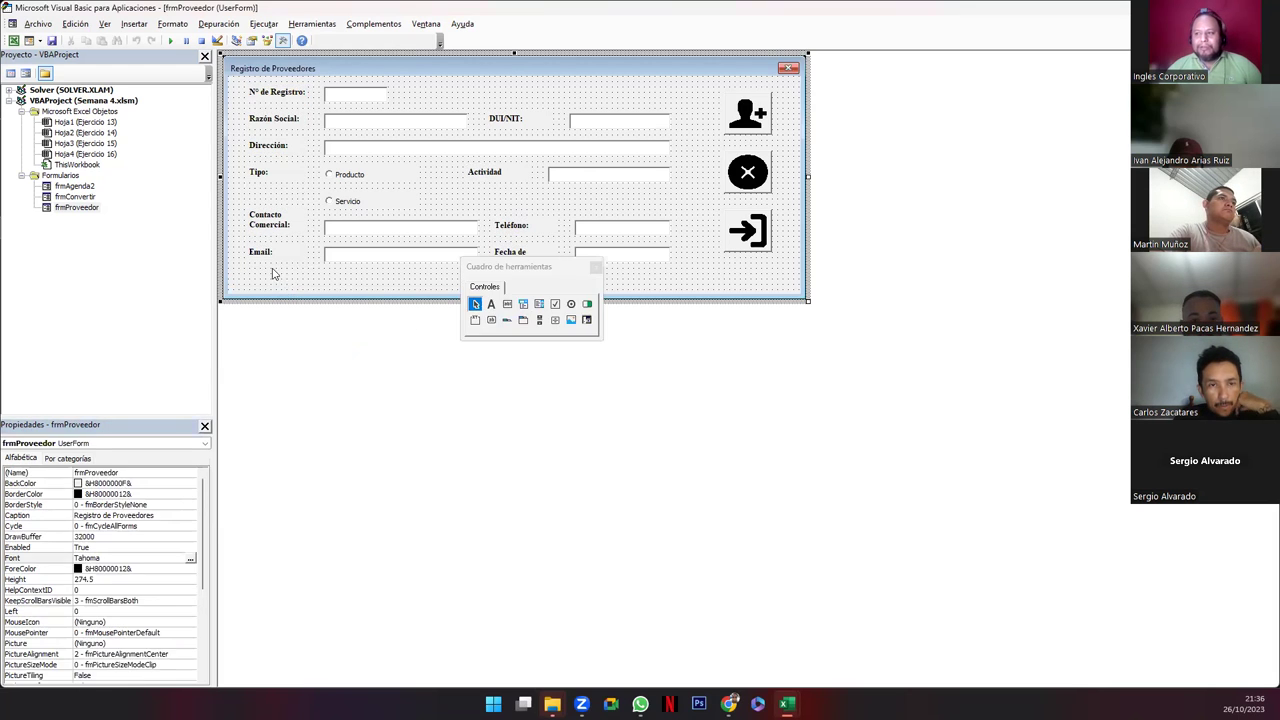
- Select the Contacto Comercial label and move the toolbox clear of the Fecha de Ingreso field, below the form
left_click(280, 235)
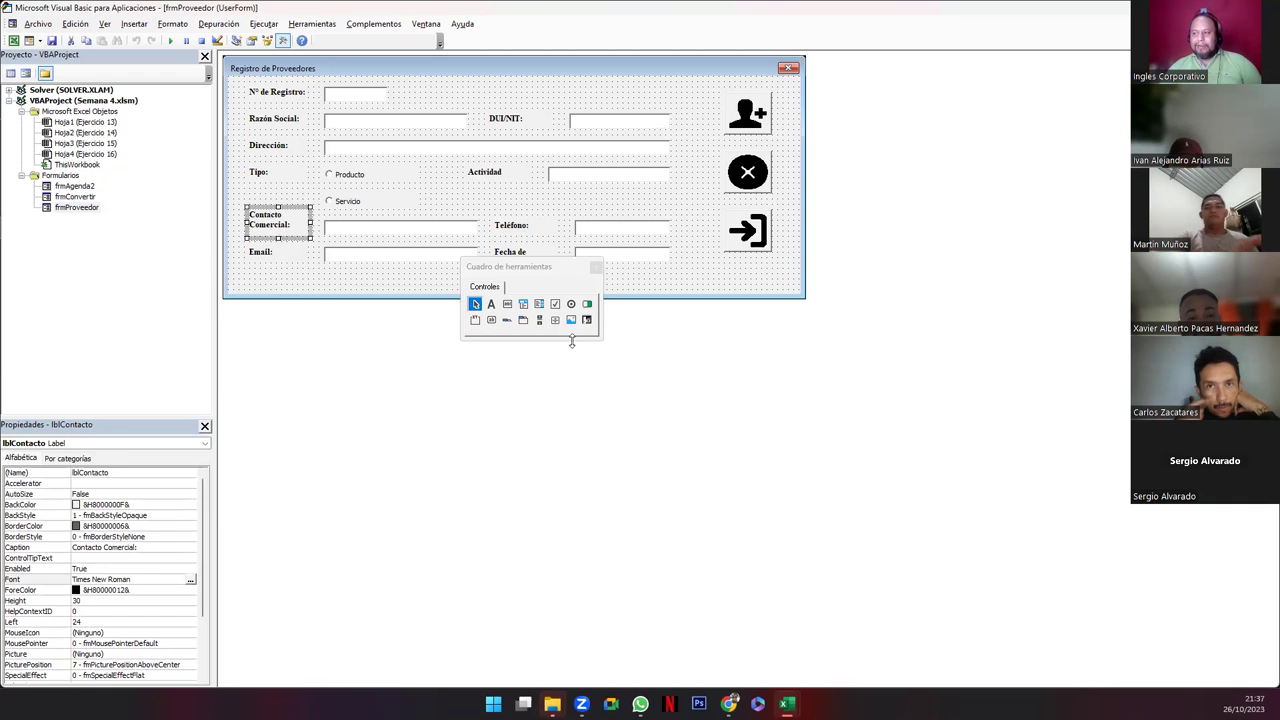
left_click_drag(546, 270, 580, 374)
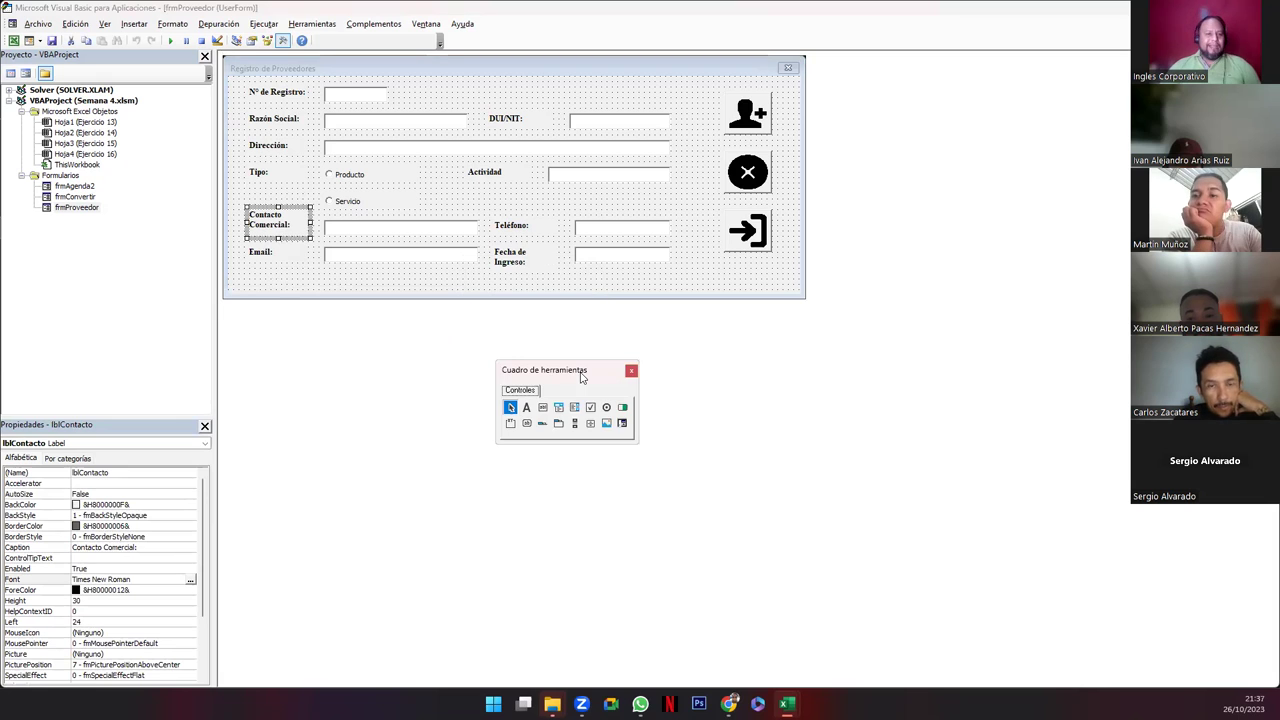
left_click(357, 282)
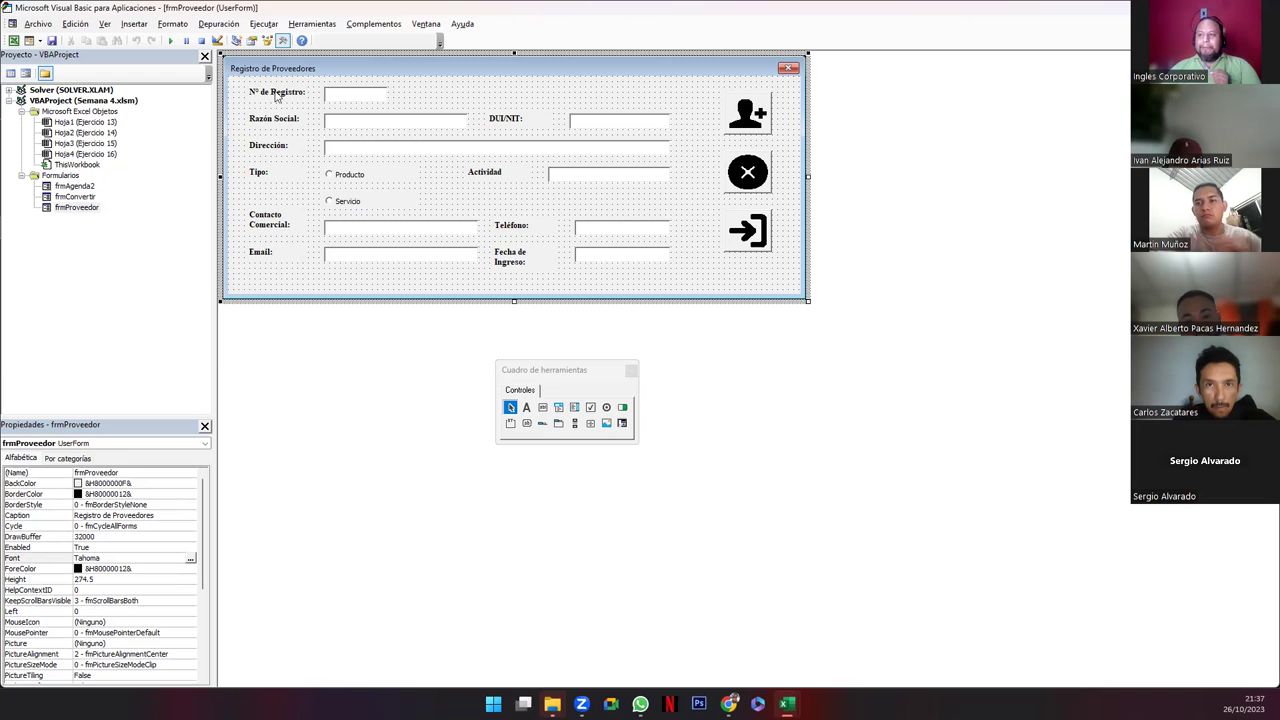
- Check the control names of the N° de Registro, Razón Social, DUI/NIT and Dirección text boxes
left_click(343, 96)
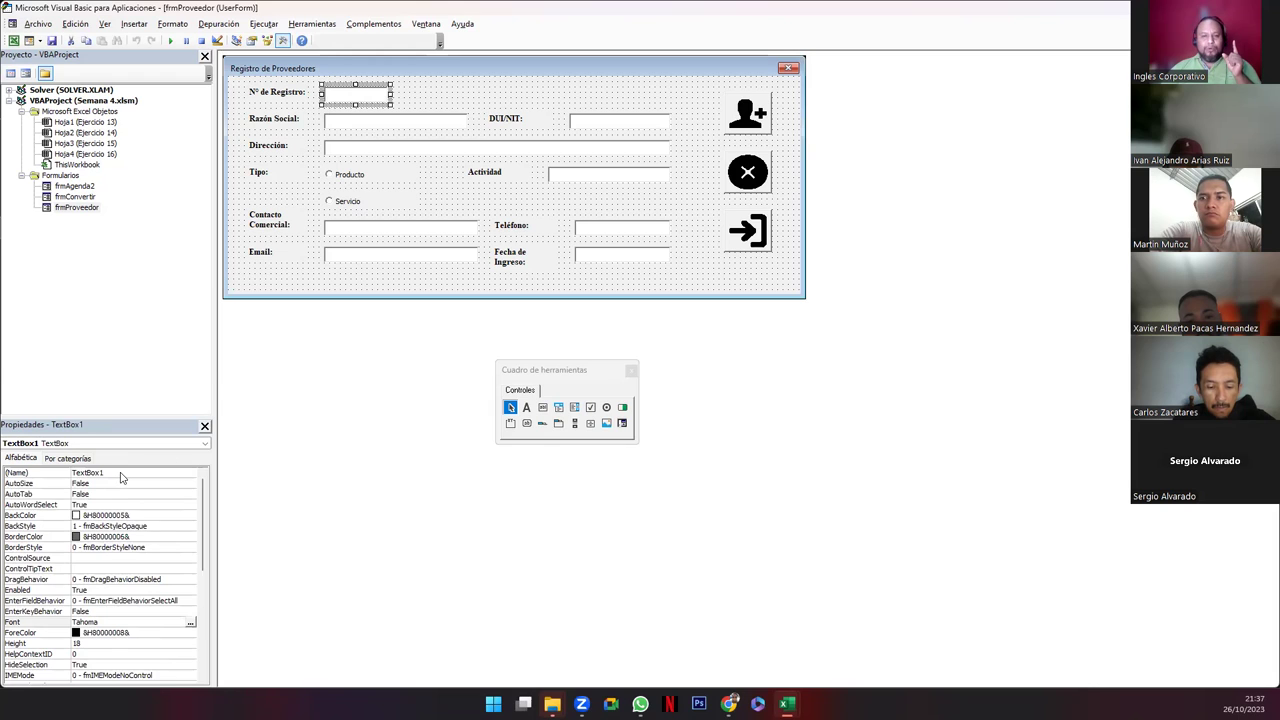
left_click(356, 125)
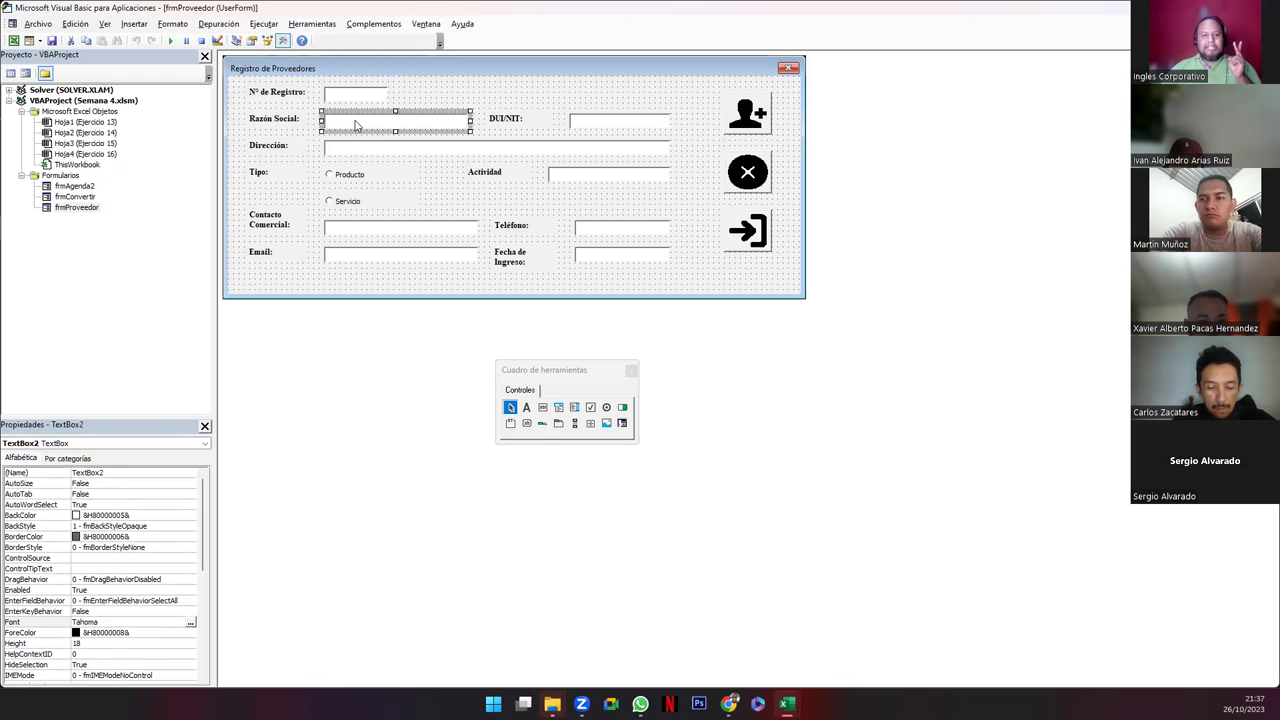
left_click(602, 126)
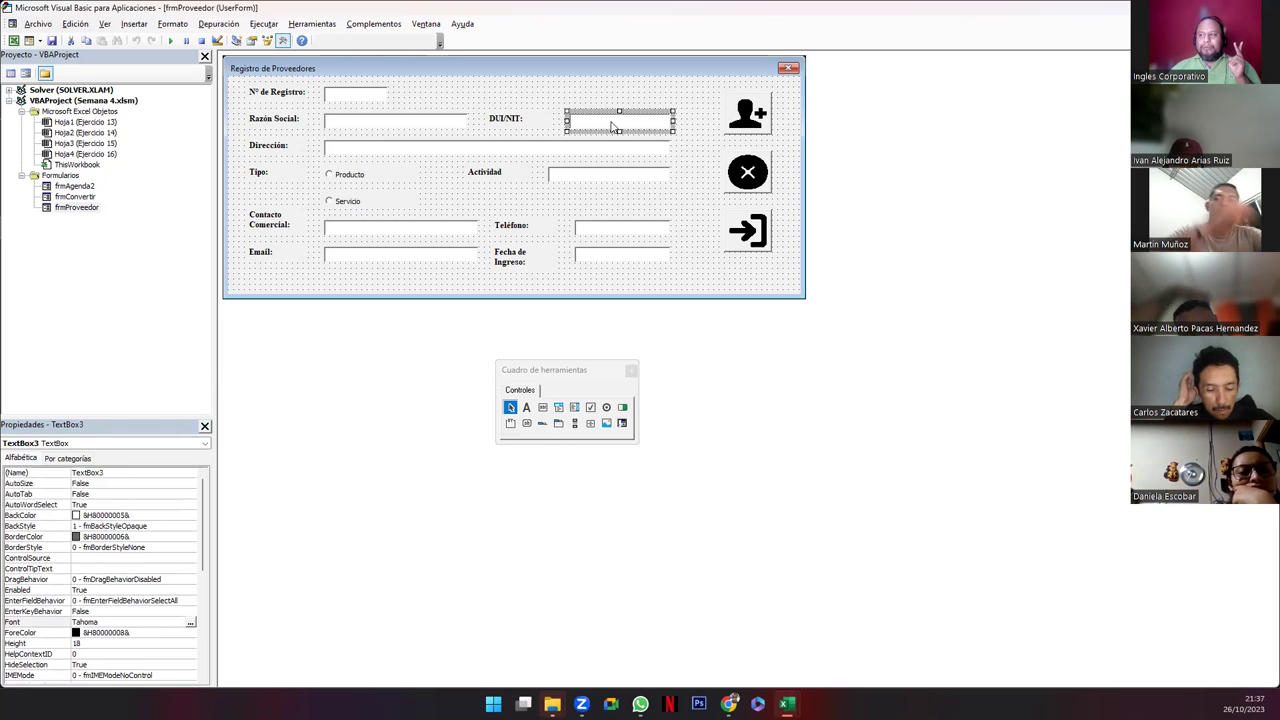
left_click(398, 148)
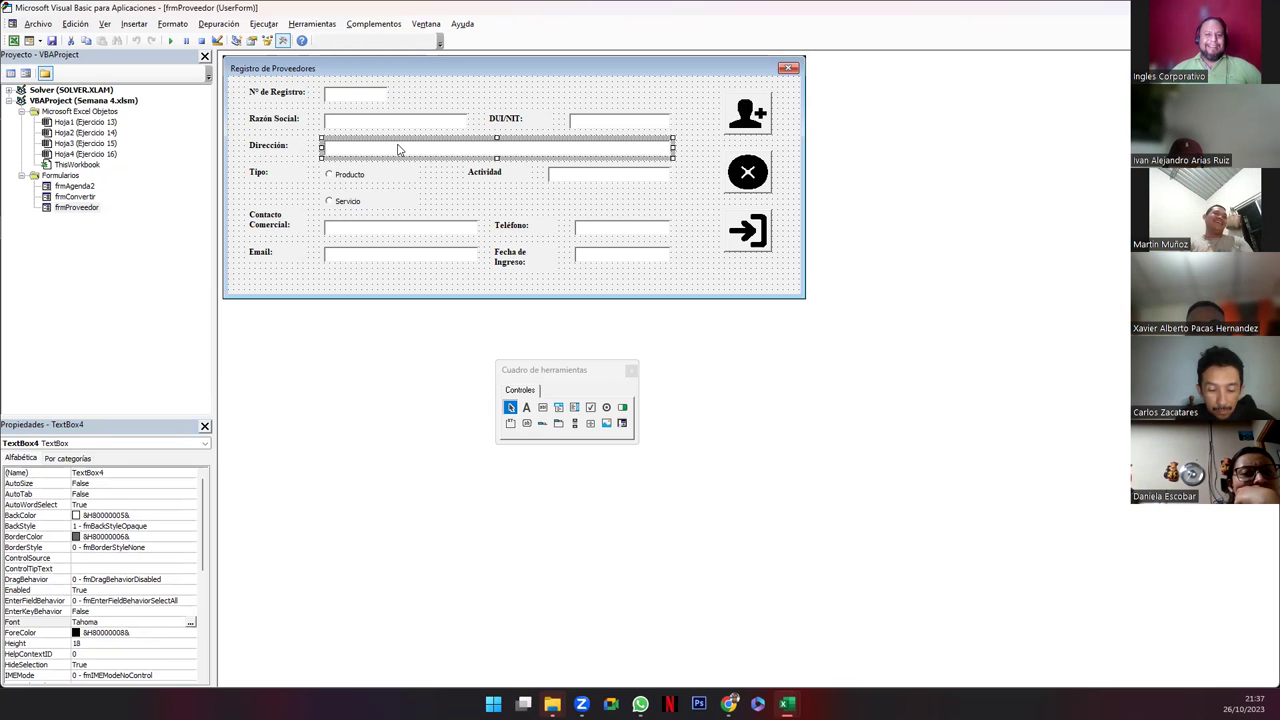
- Open the name of the N° de Registro text box for editing
left_click(351, 99)
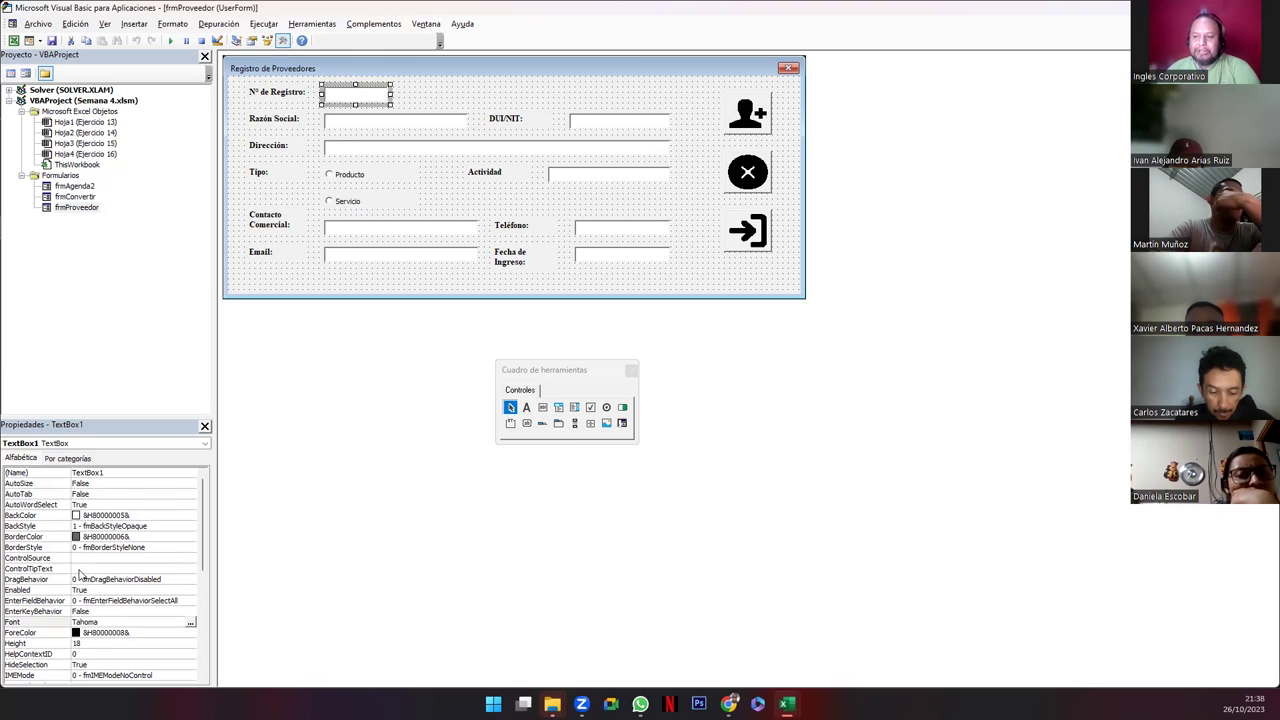
left_click(122, 472)
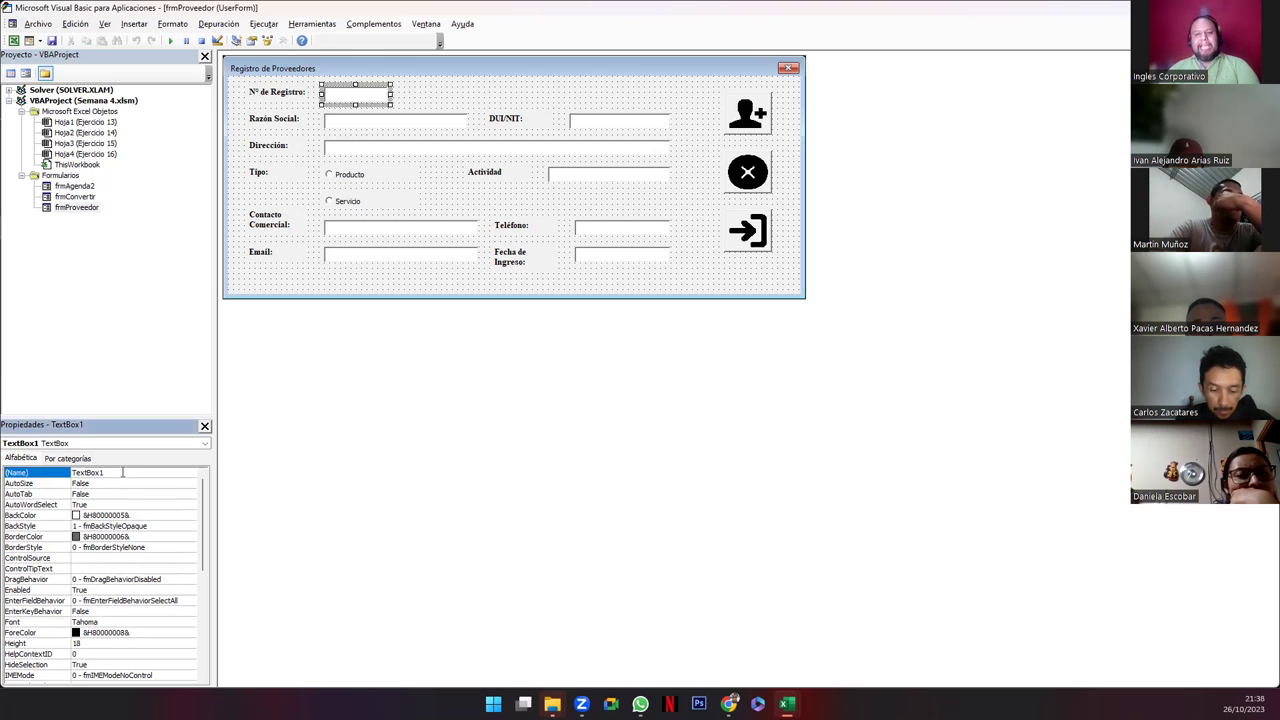
left_click(122, 472)
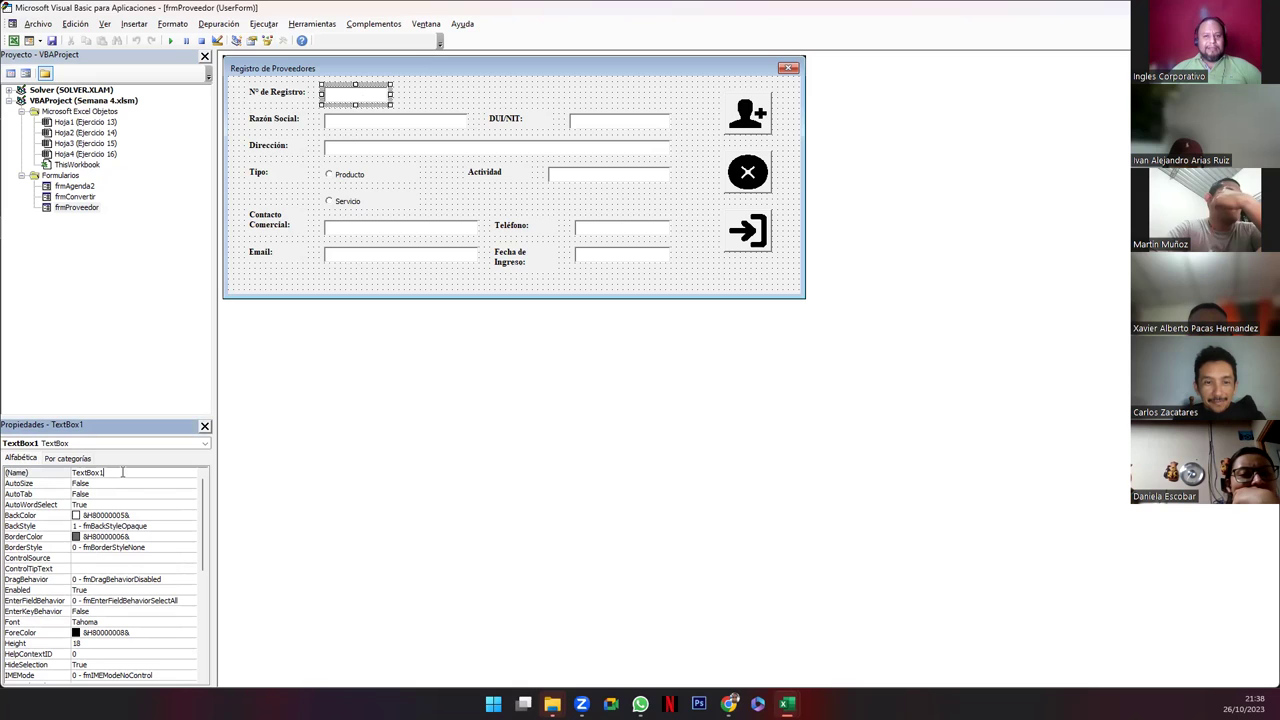
- Check the control names of the Razón Social, DUI/NIT and Dirección text boxes in the properties
left_click(369, 127)
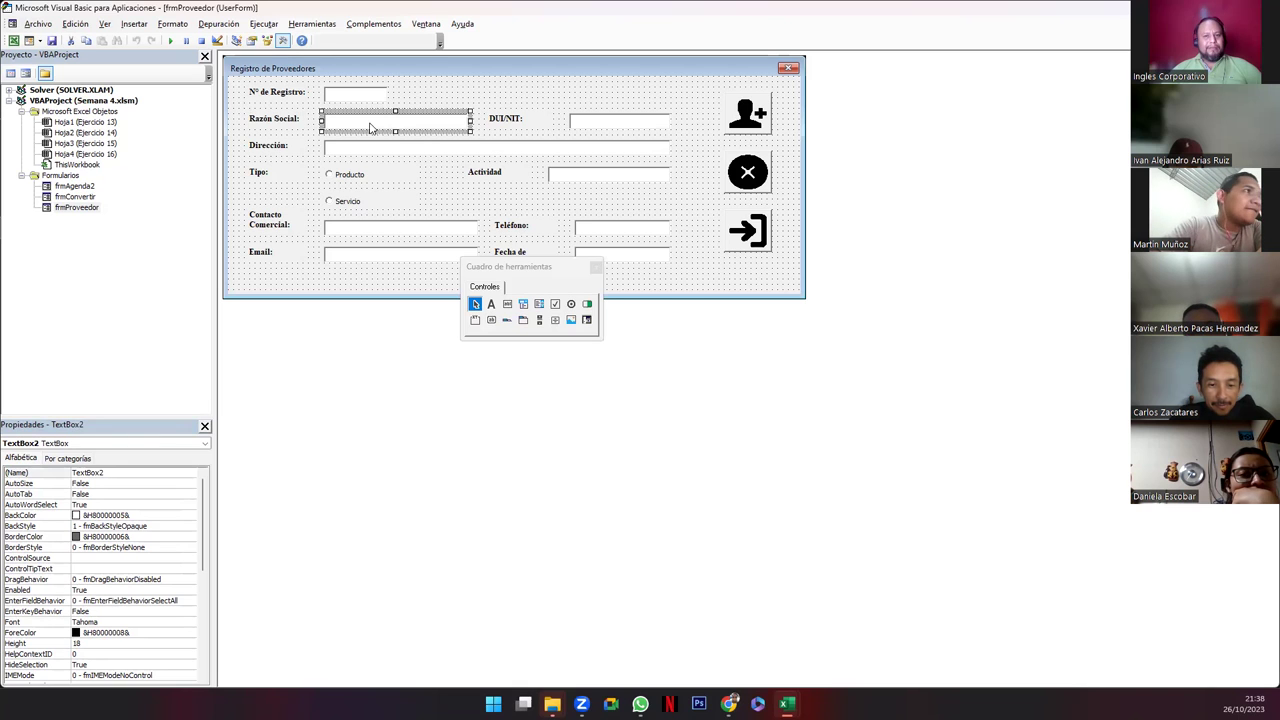
left_click(608, 125)
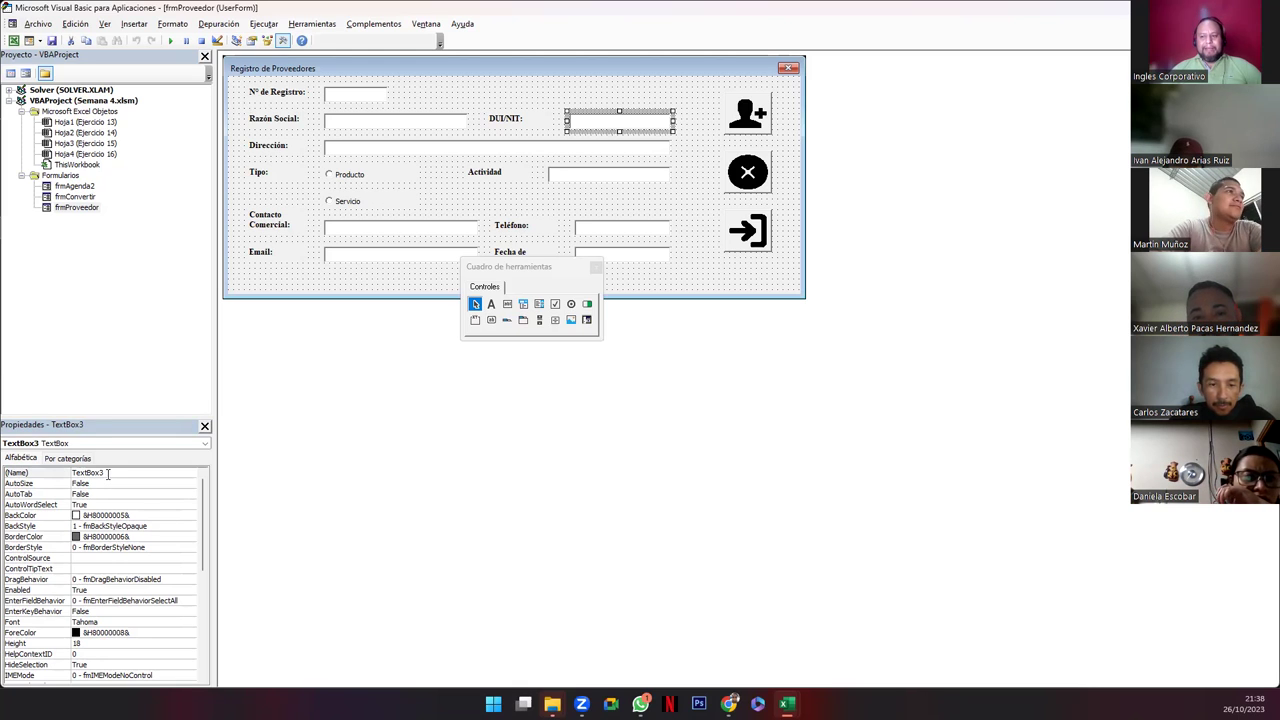
left_click(108, 472)
left_click_drag(110, 472, 50, 475)
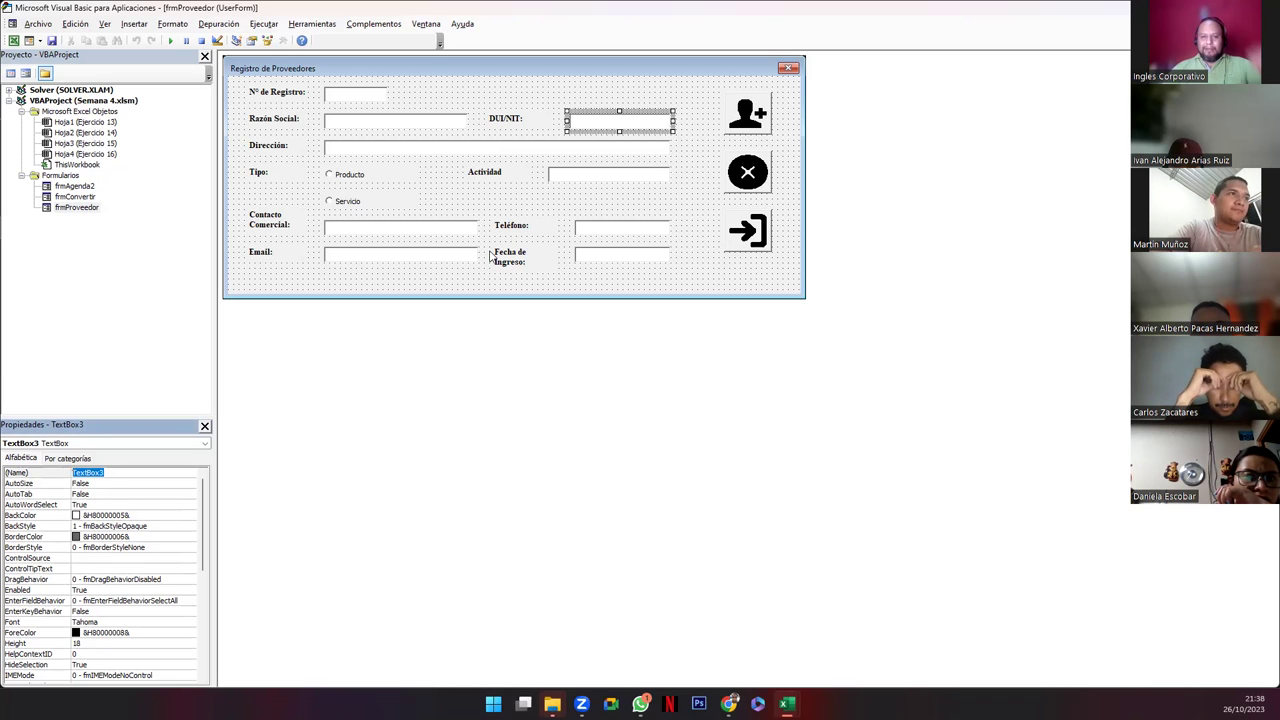
left_click(340, 149)
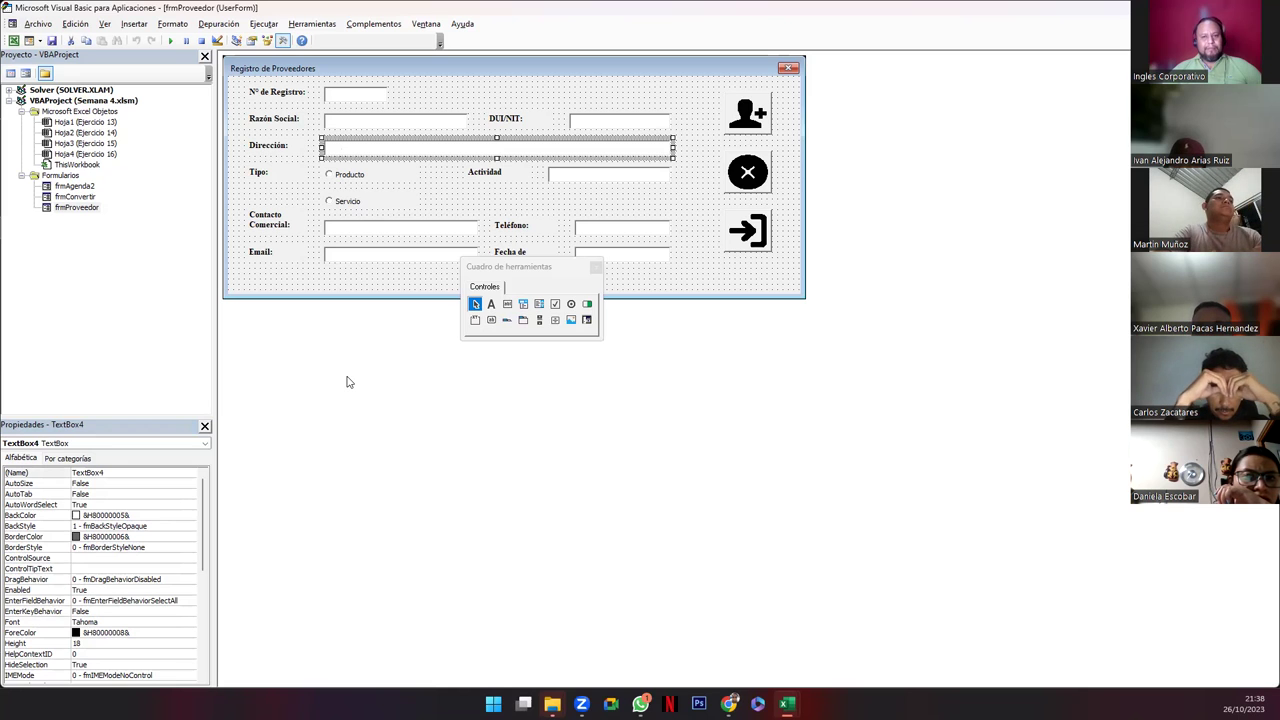
- Examine the control name of the Producto option button, including its prefix
left_click(349, 178)
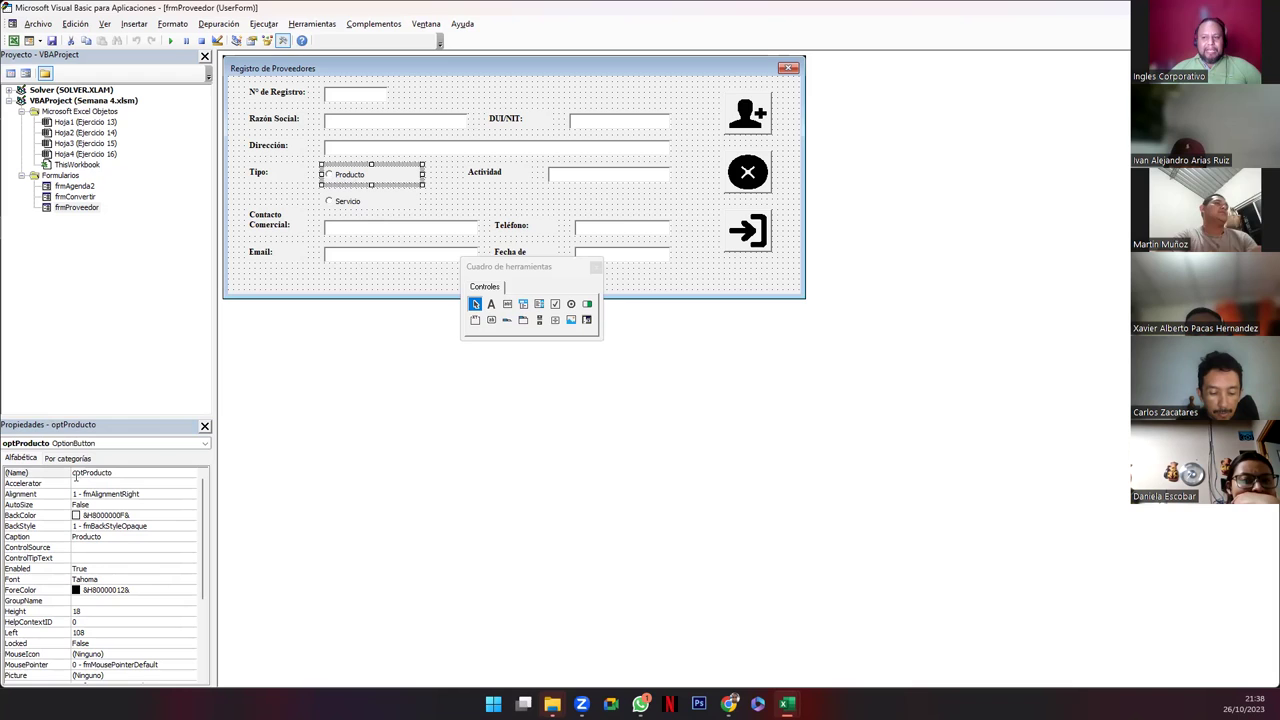
double_click(115, 474)
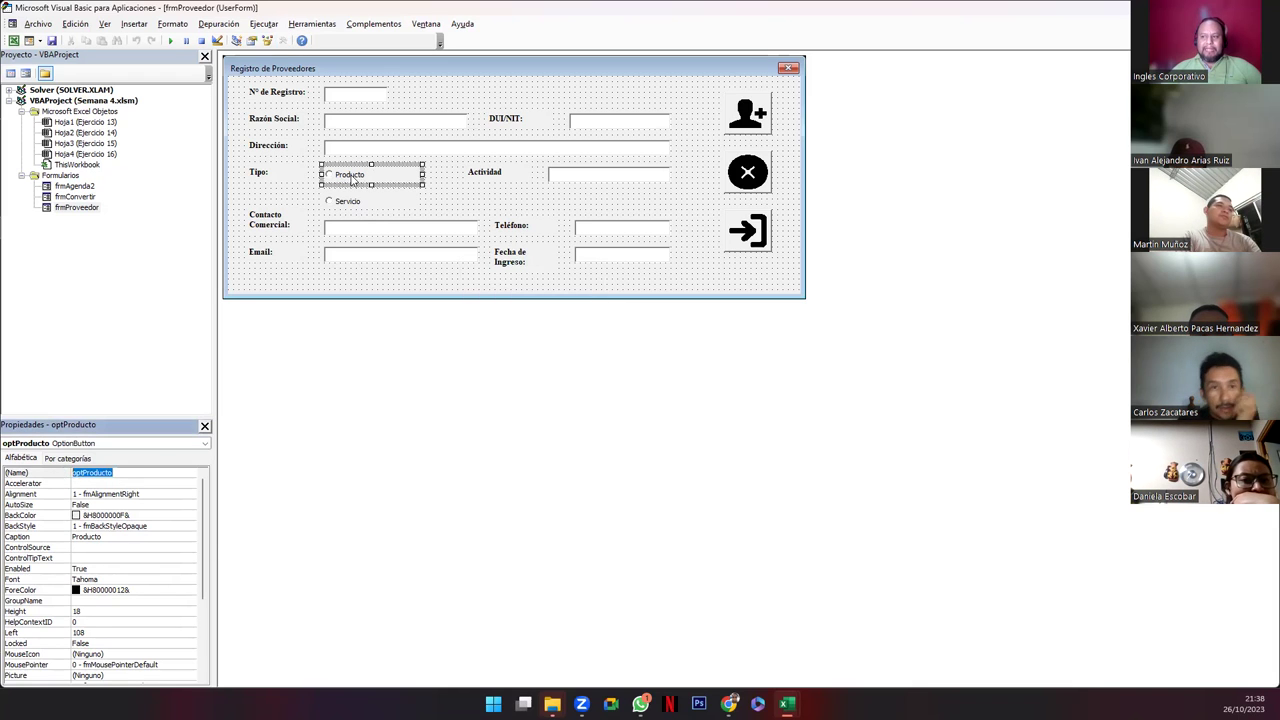
left_click(355, 181)
left_click(22, 478)
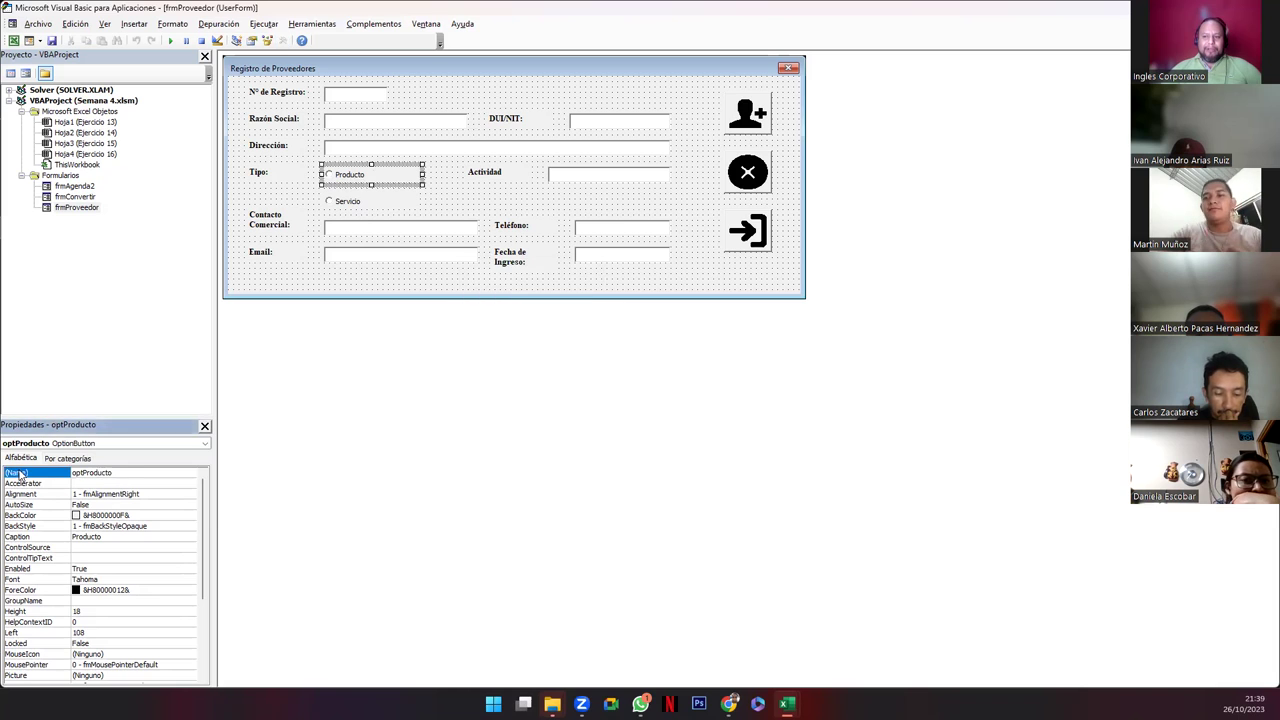
double_click(57, 474)
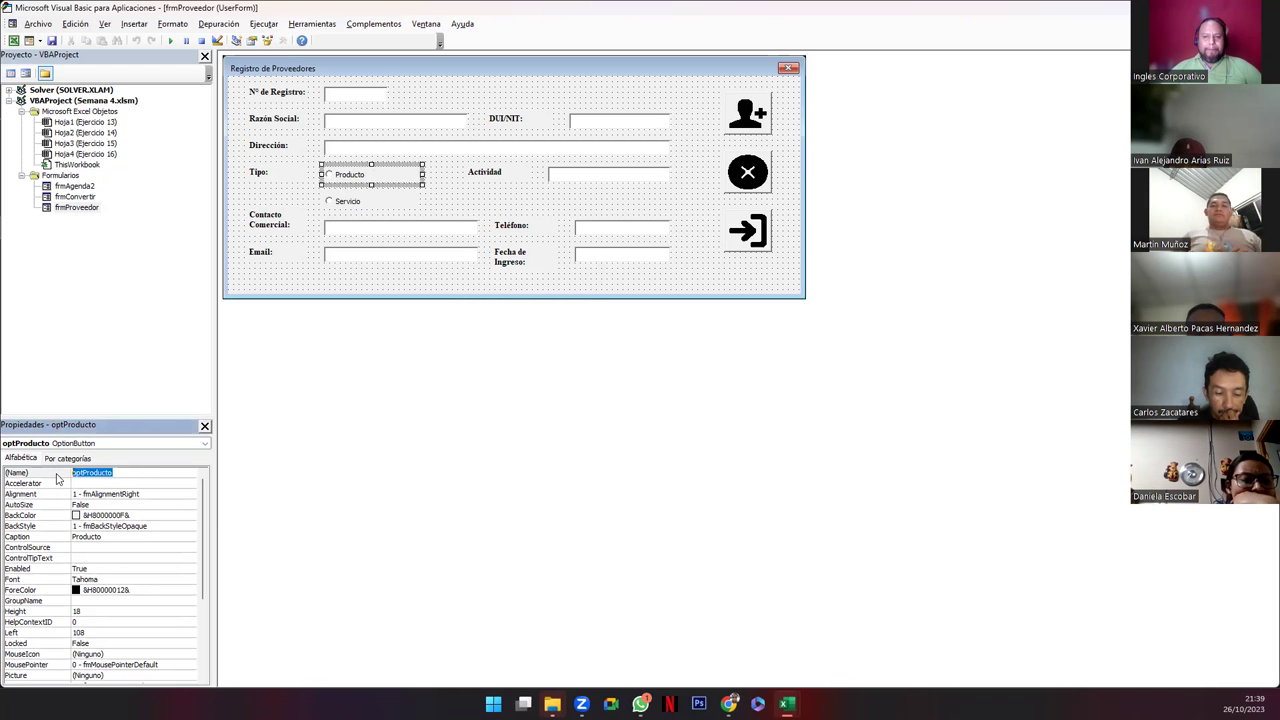
left_click(118, 475)
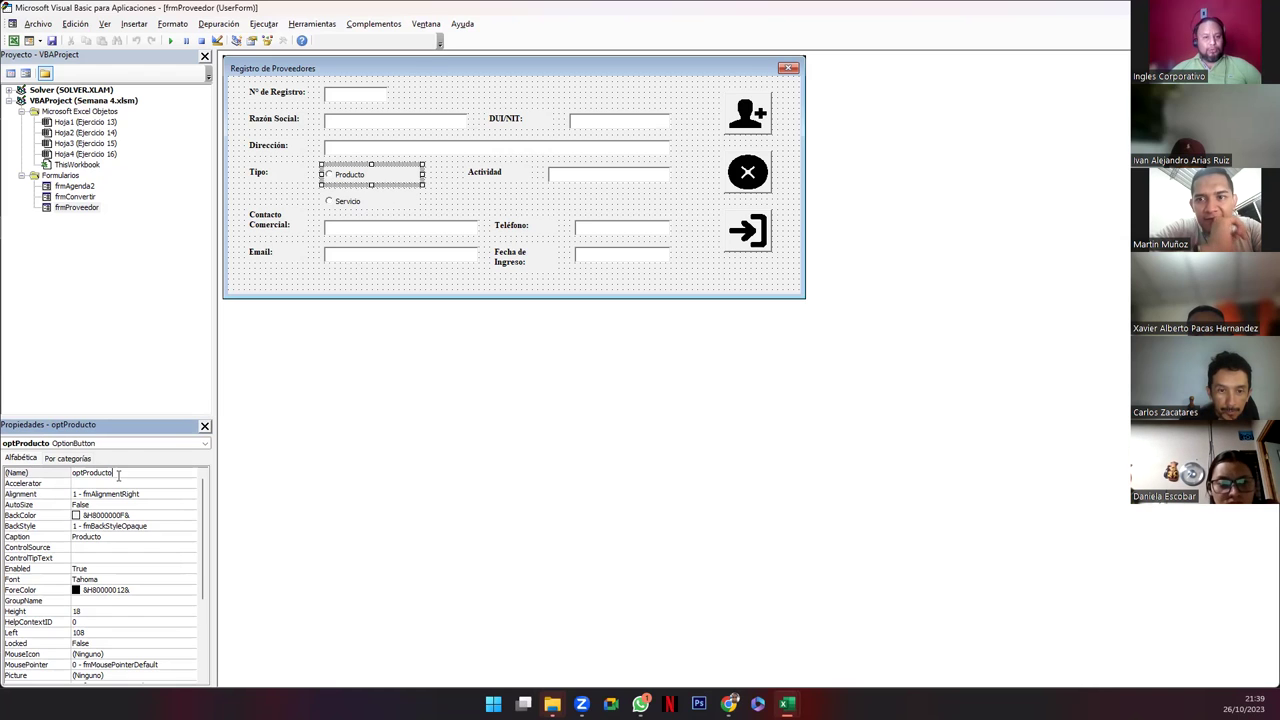
- Compare the control names of the Servicio and Producto option buttons
left_click(352, 203)
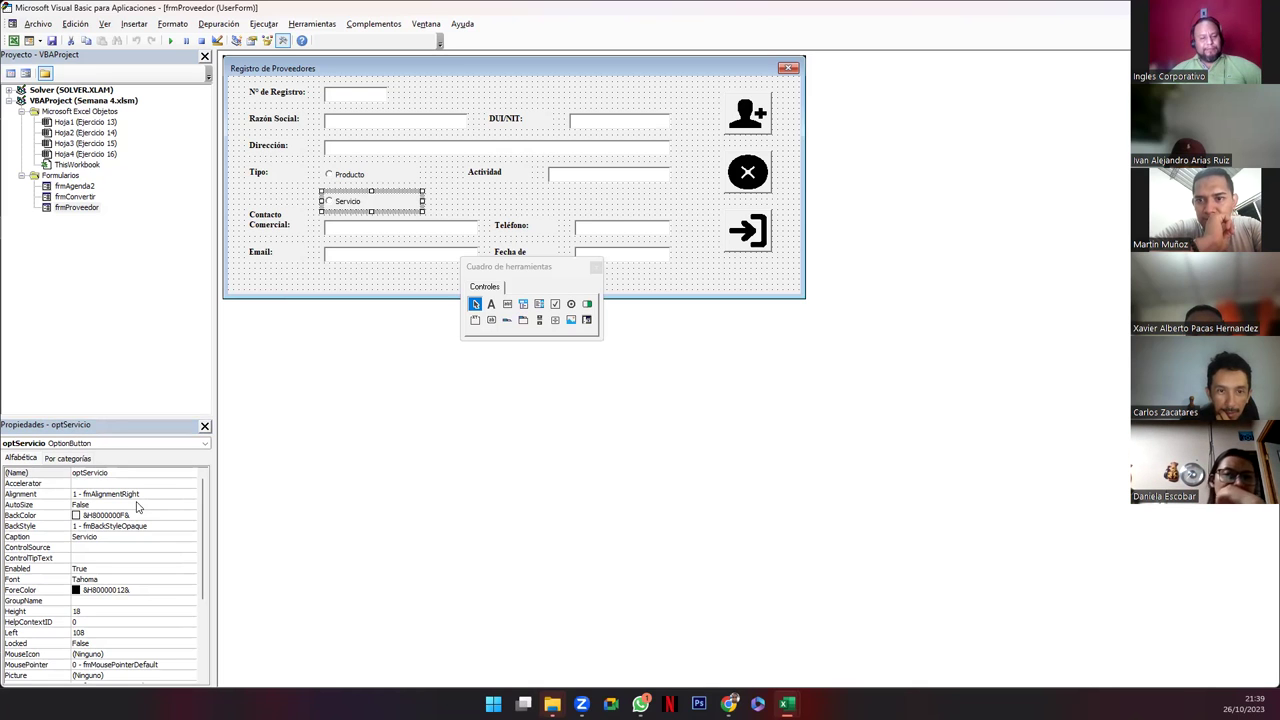
left_click(360, 180)
left_click(353, 202)
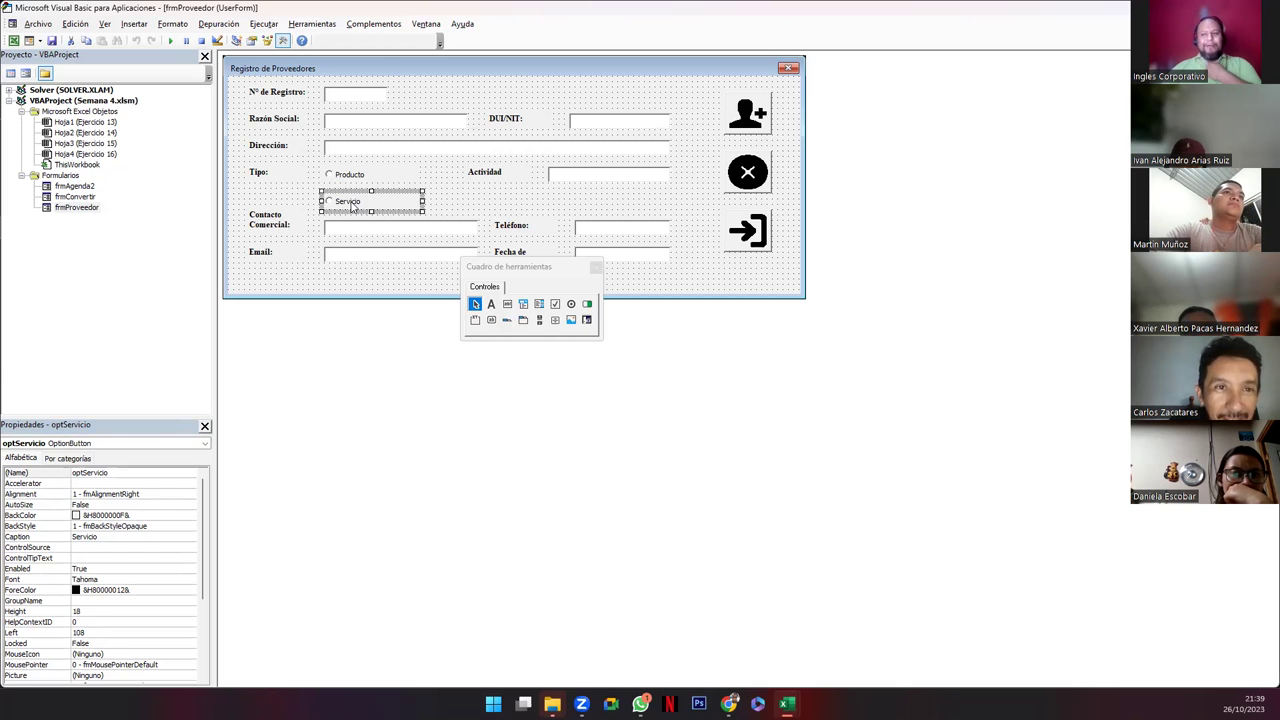
left_click(348, 182)
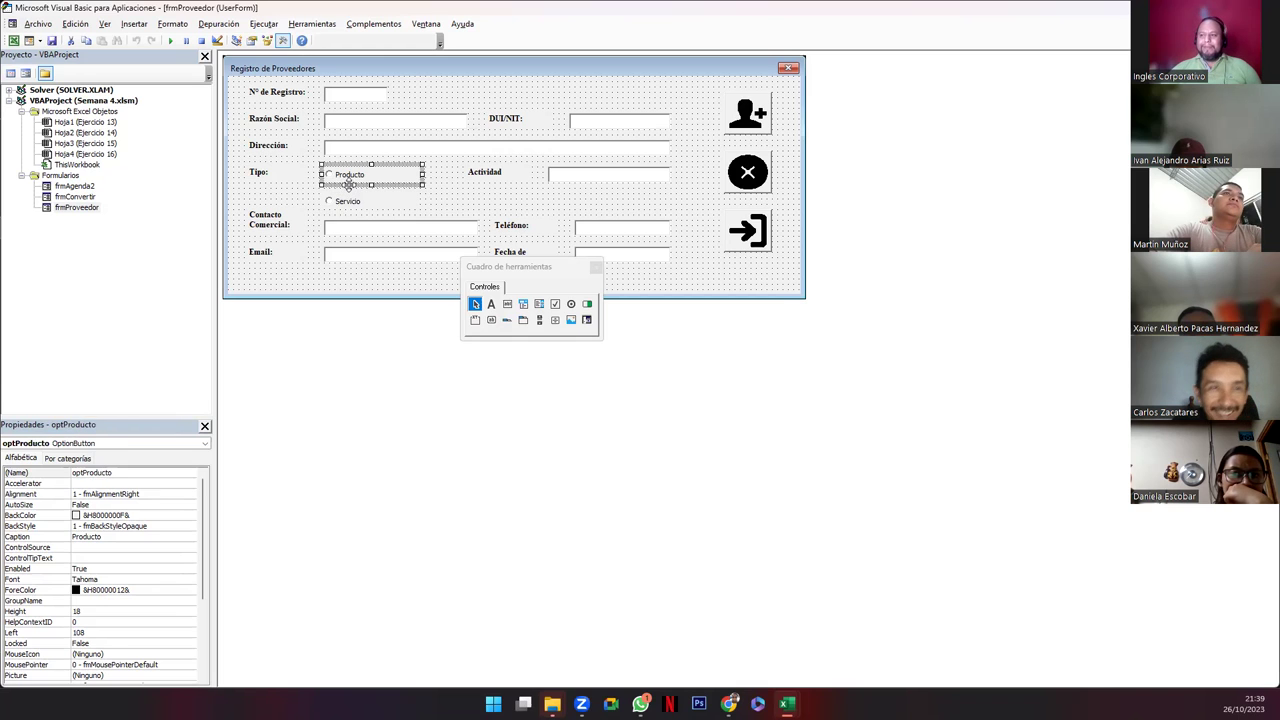
left_click(349, 205)
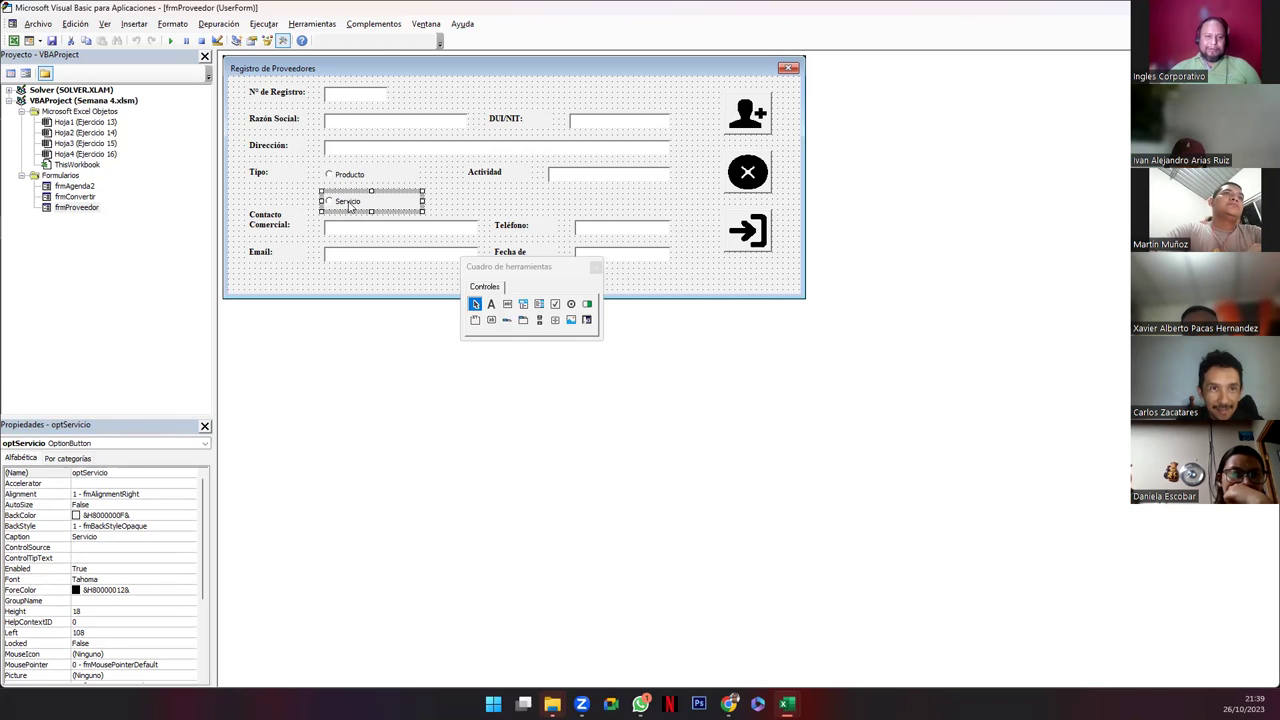
- Check the control names of the Actividad, Contacto Comercial, Teléfono and Email text boxes
left_click(558, 178)
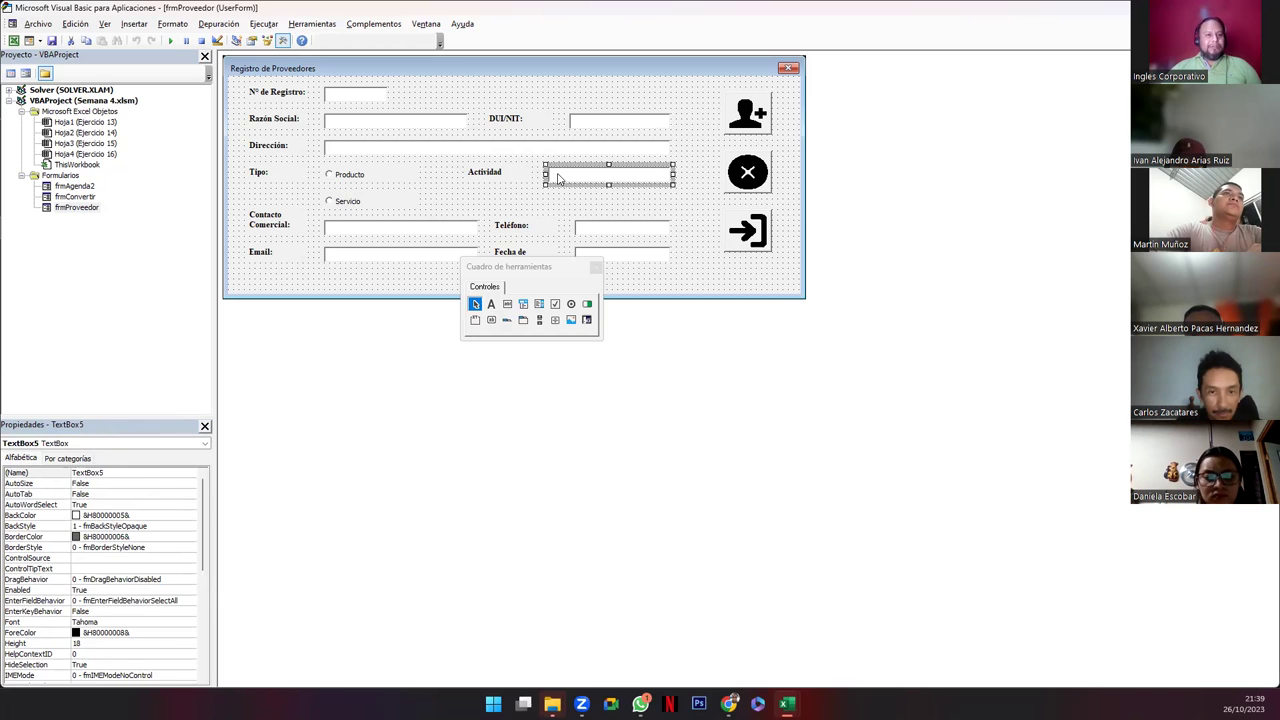
left_click(375, 236)
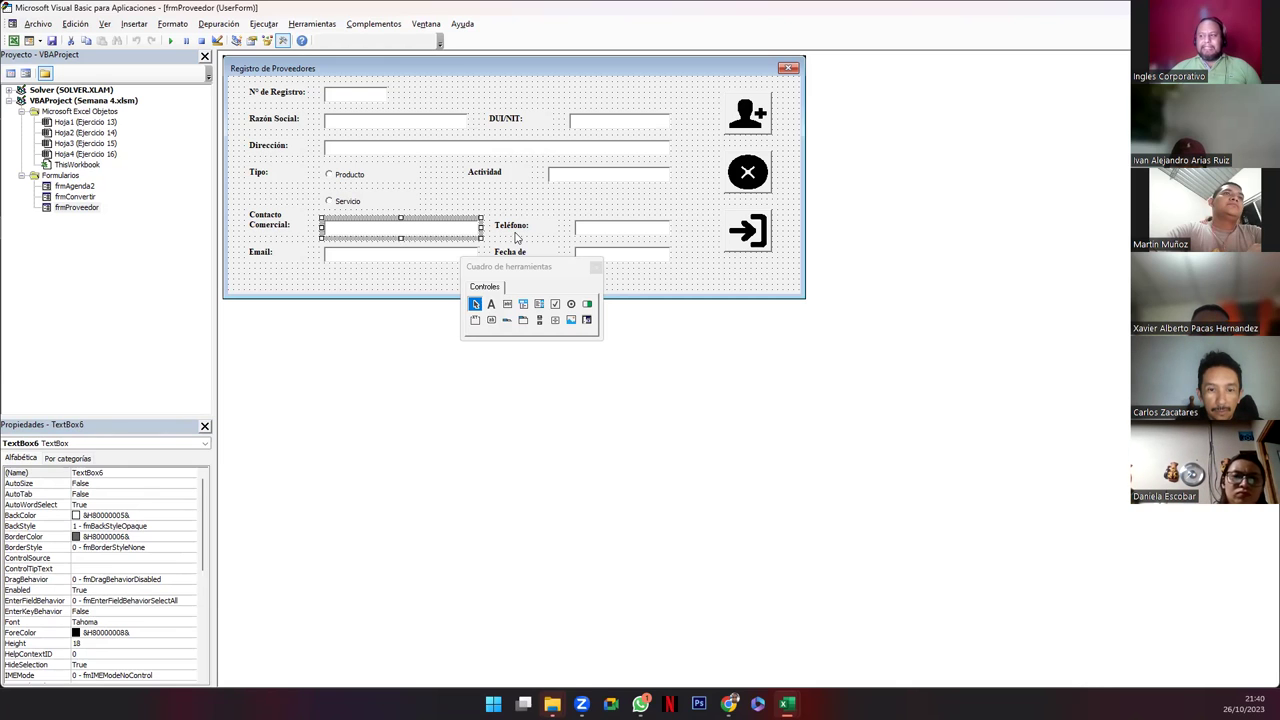
left_click(586, 232)
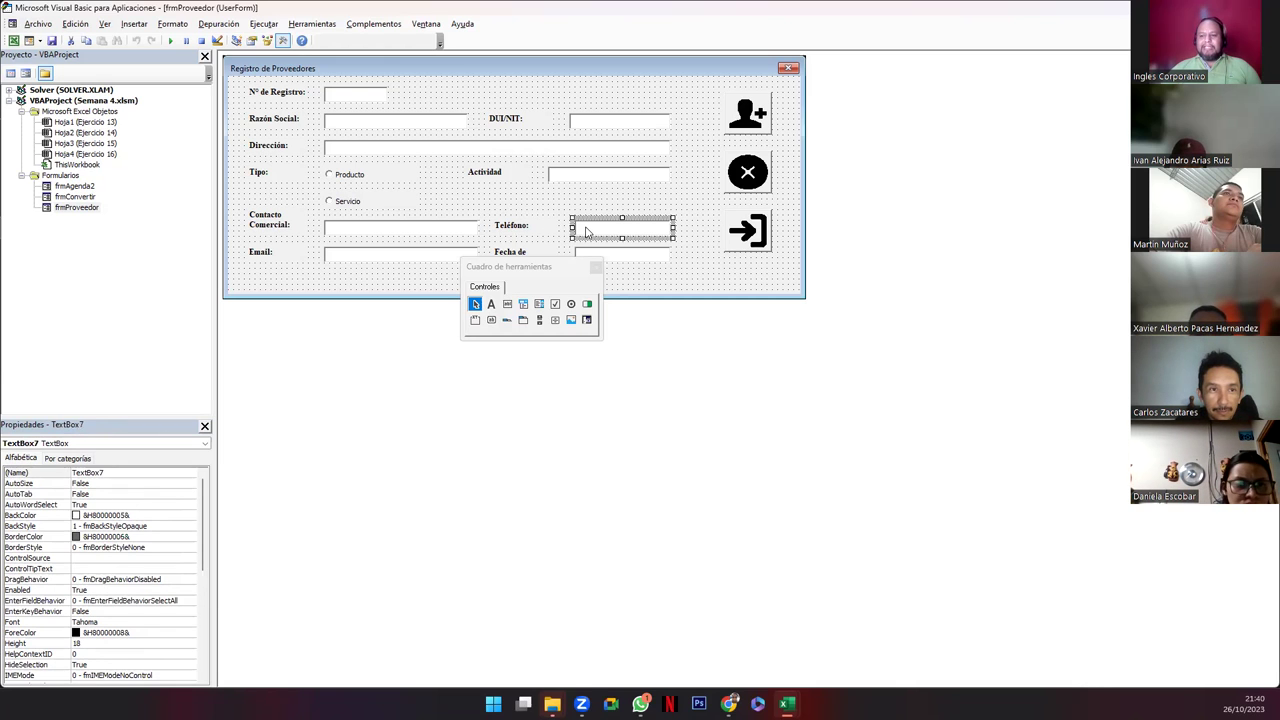
left_click(358, 262)
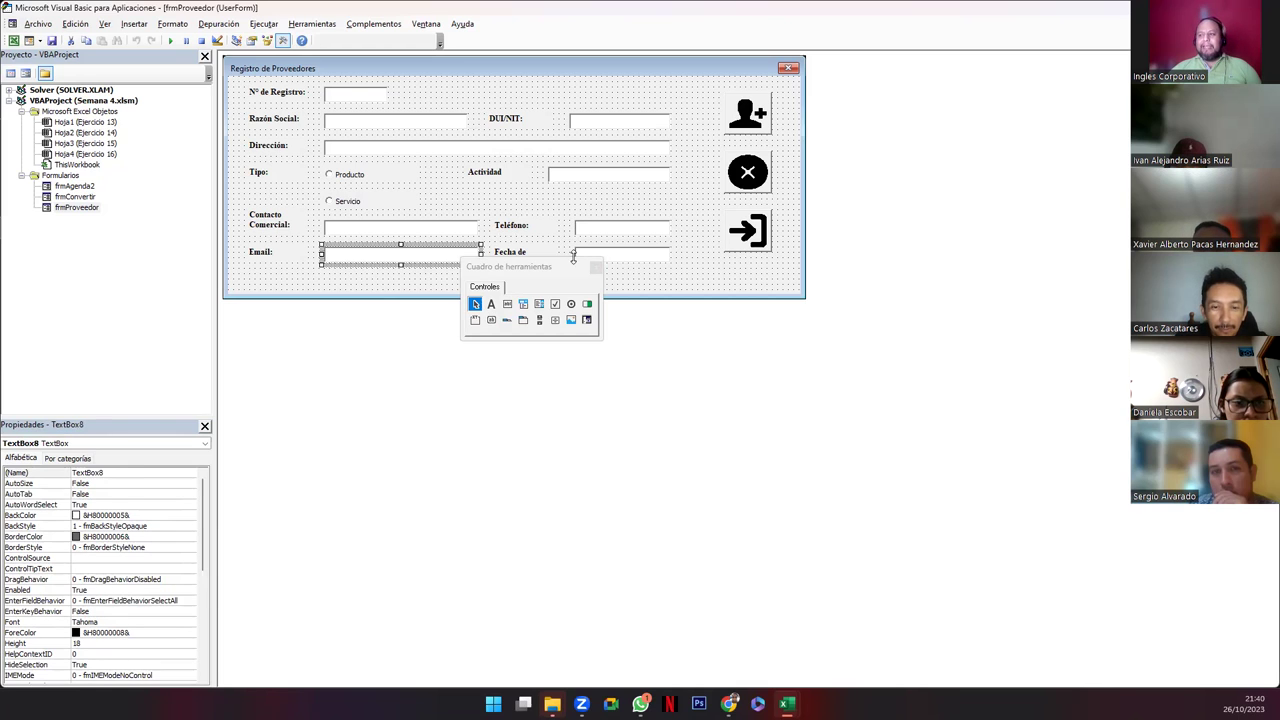
- Move the toolbox below the form and select the Fecha de Ingreso text box to check its control name
left_click(569, 268)
left_click_drag(569, 268, 560, 304)
left_click(592, 263)
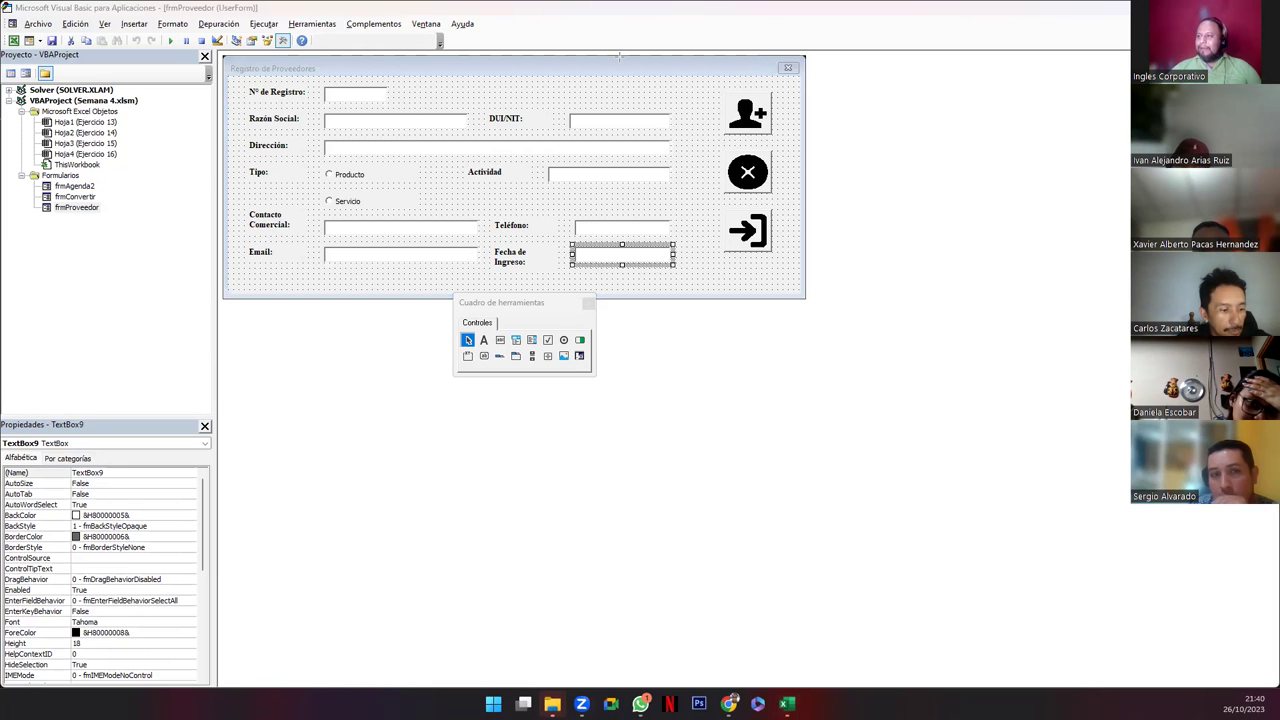
- Draw annotation arrows pointing to the N° de Registro, Razón Social, DUI/NIT and Dirección boxes and the Producto and Servicio option buttons
left_click_drag(631, 39, 408, 88)
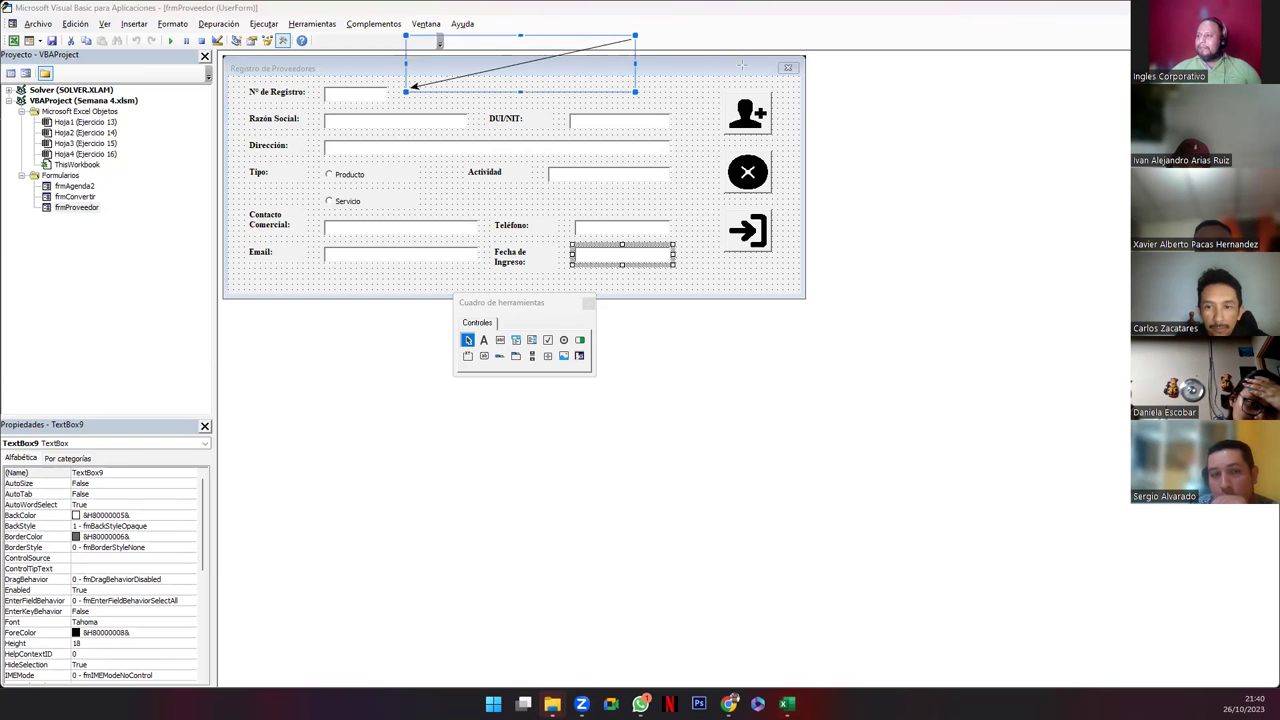
left_click_drag(700, 40, 472, 110)
left_click_drag(777, 38, 655, 110)
mouse_move(152, 193)
left_mouse_down()
mouse_move(216, 190)
mouse_move(310, 150)
left_mouse_up()
left_click_drag(163, 333, 322, 177)
left_click_drag(193, 397, 322, 202)
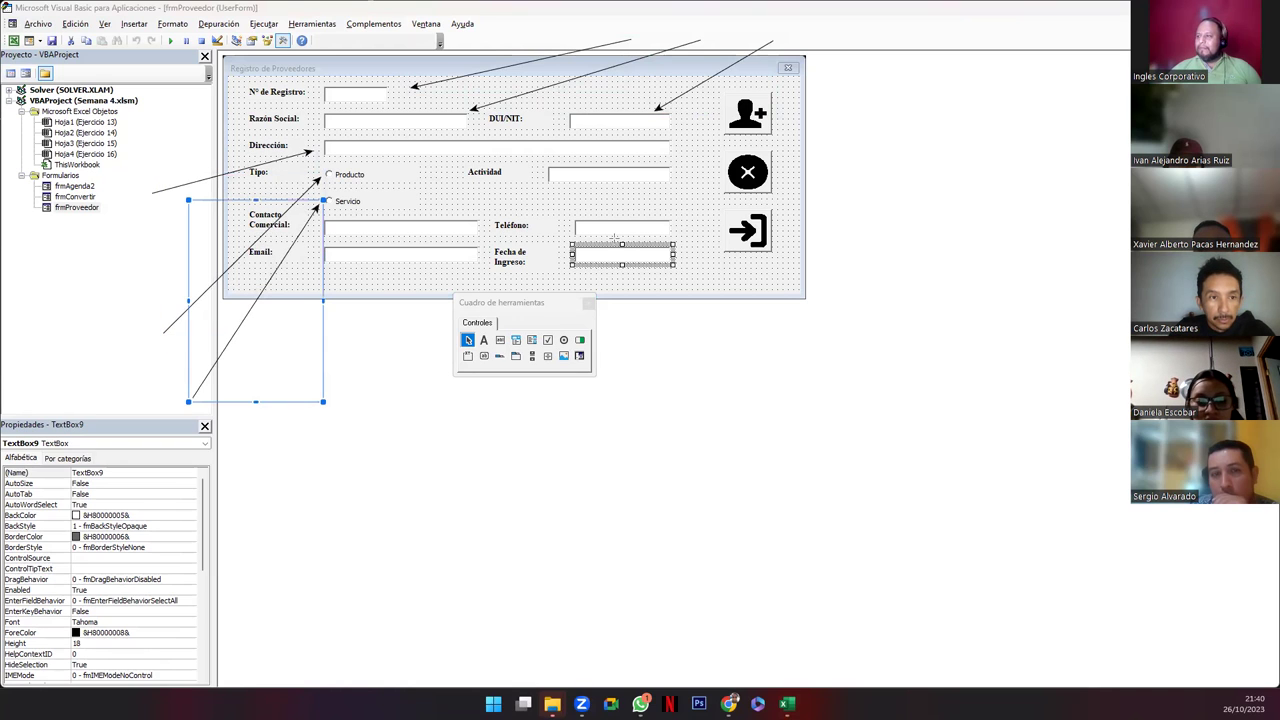
- Draw annotation arrows pointing to the Actividad, Contacto Comercial, Email, Teléfono and Fecha de Ingreso text boxes
left_click_drag(912, 227, 676, 175)
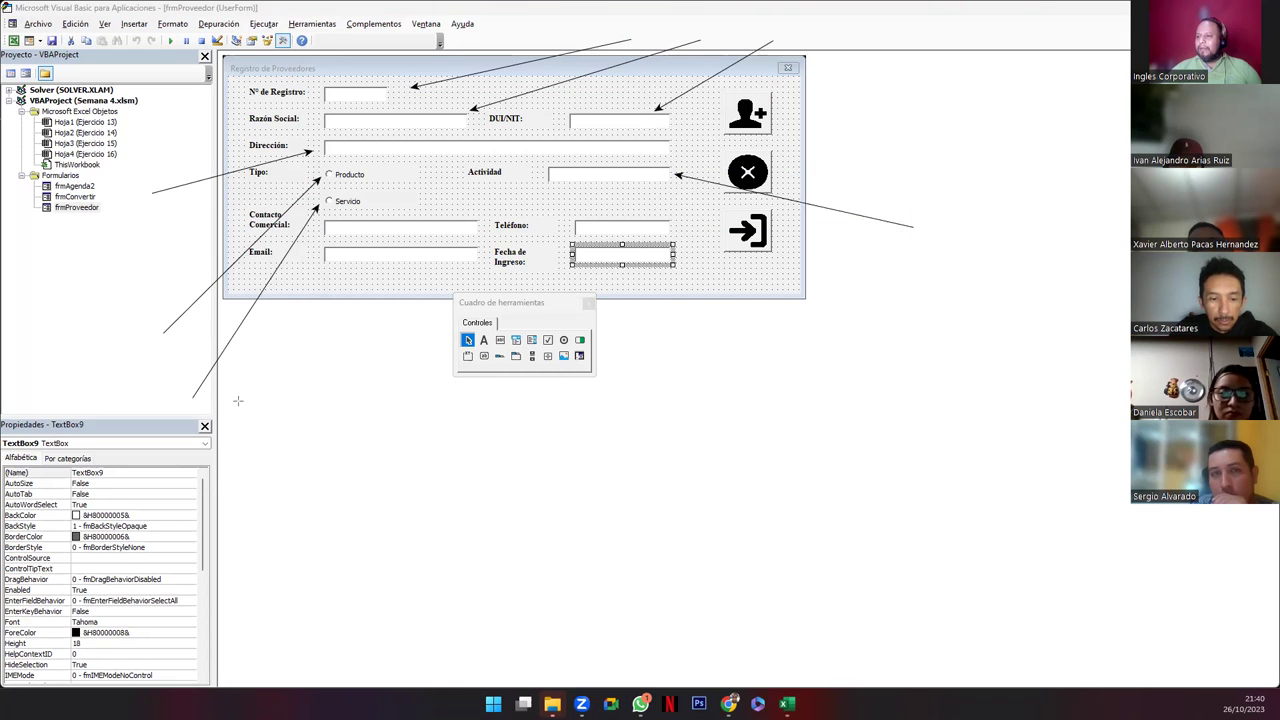
left_click_drag(260, 392, 348, 236)
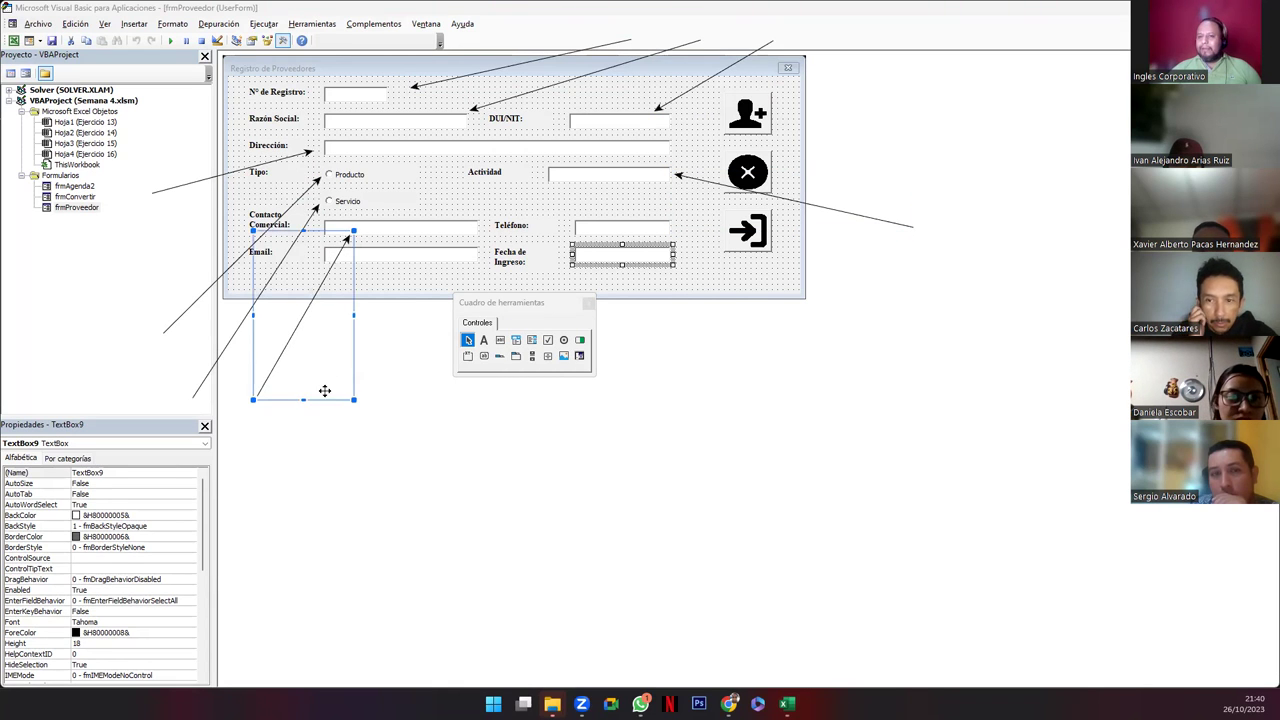
left_click_drag(330, 418, 412, 266)
left_click(690, 376)
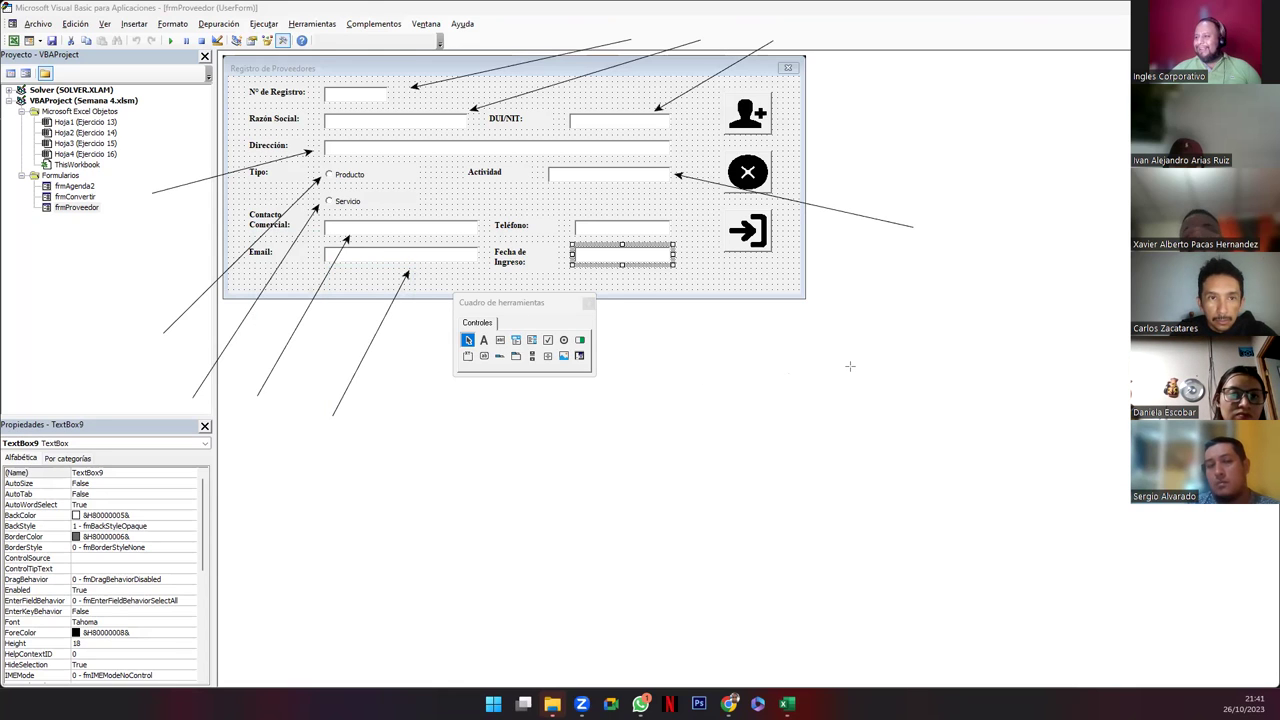
left_click_drag(876, 346, 686, 236)
left_click(775, 420)
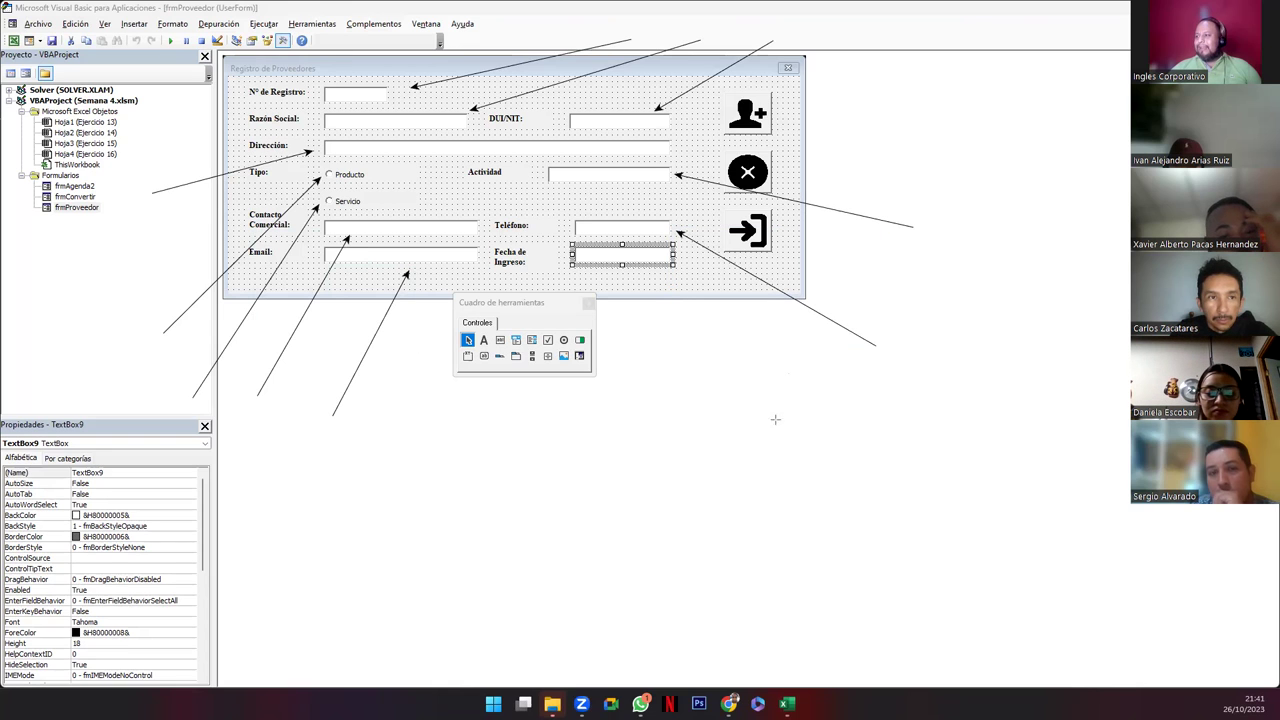
left_click_drag(794, 396, 626, 268)
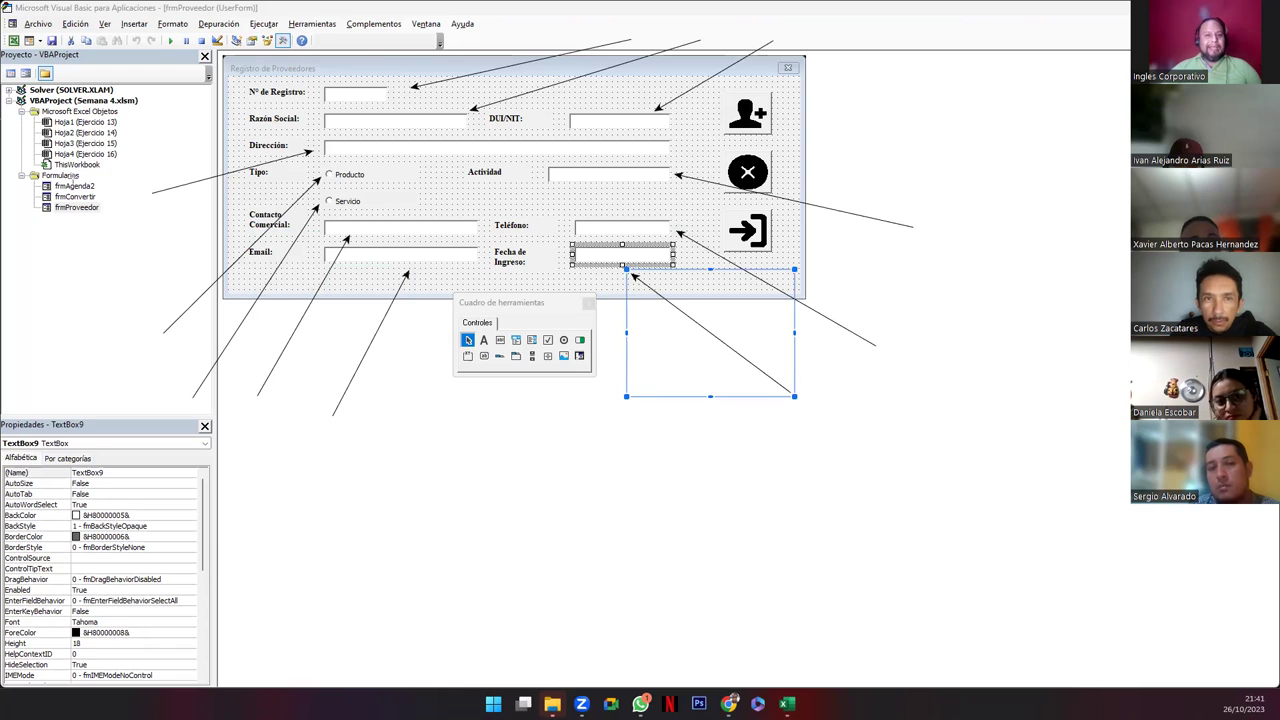
- Add the text annotation "TextBox9" at the tail of the Fecha de Ingreso arrow
left_click(117, 358)
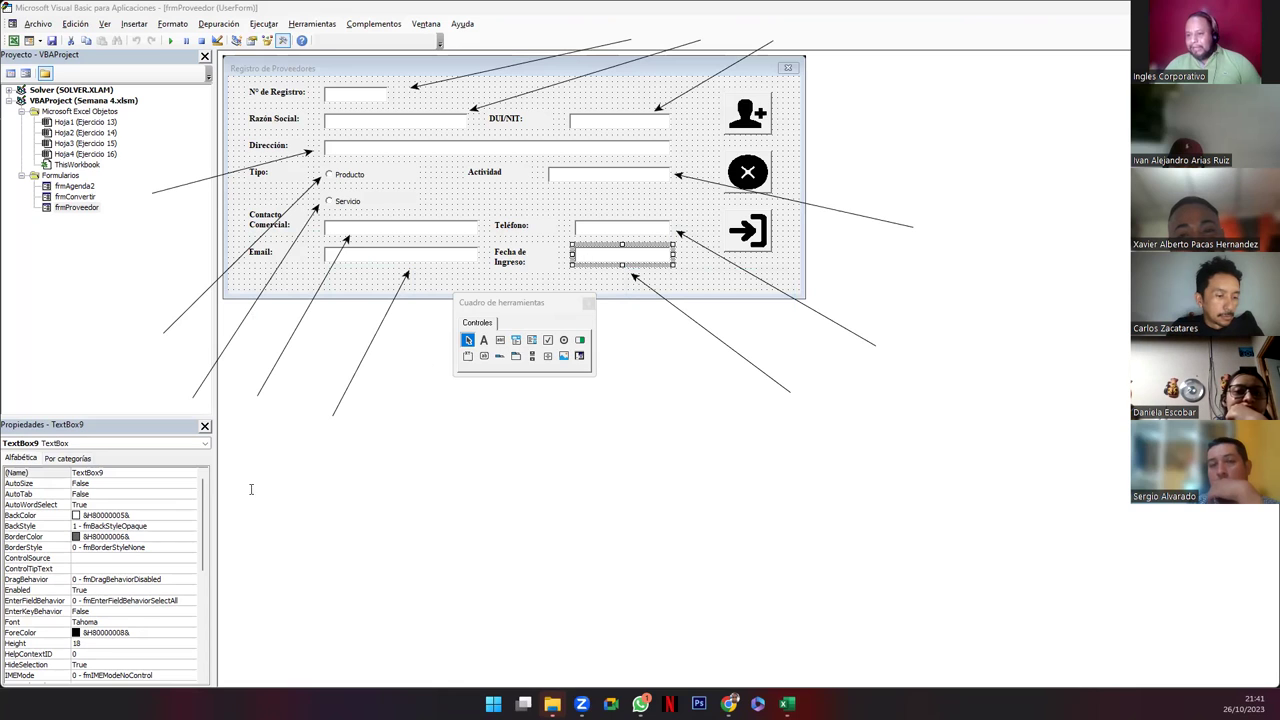
left_click(798, 424)
type("Textv")
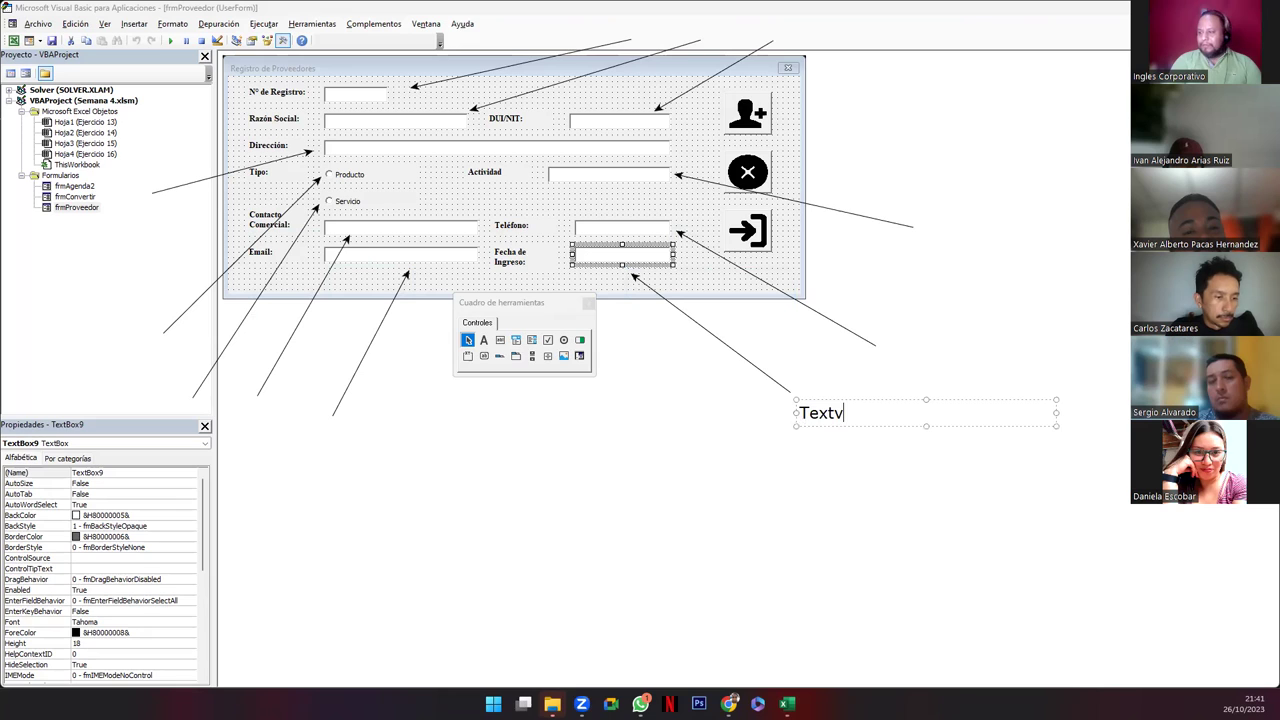
key("BackSpace")
type("Box9")
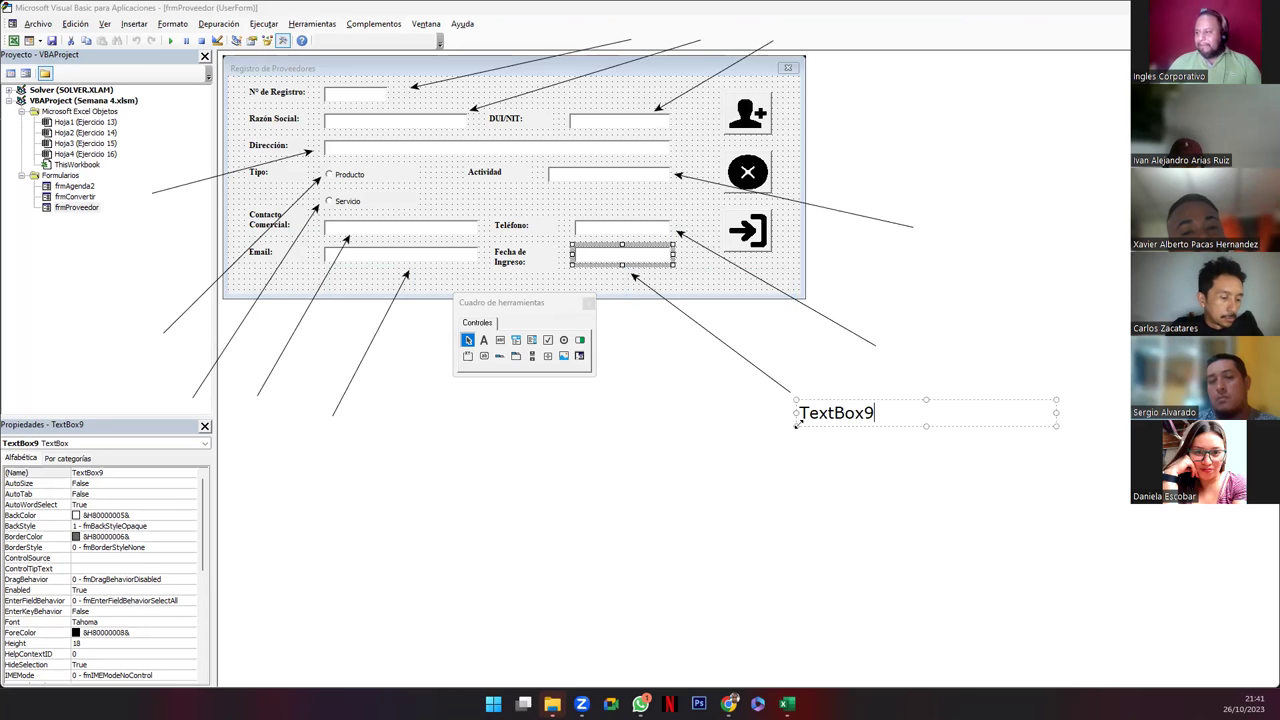
left_click(316, 440)
- Add the text annotation "TextBox8" at the tail of the Email arrow
left_click(316, 438)
type("te")
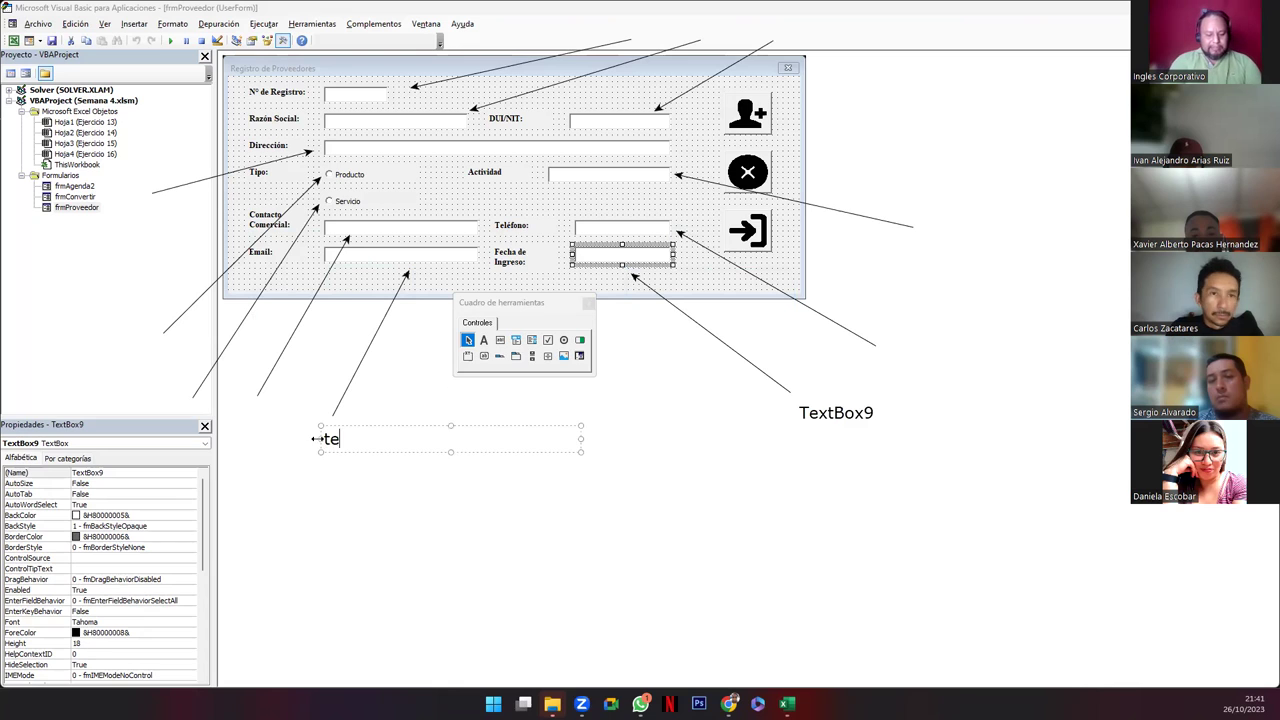
type("xtBp")
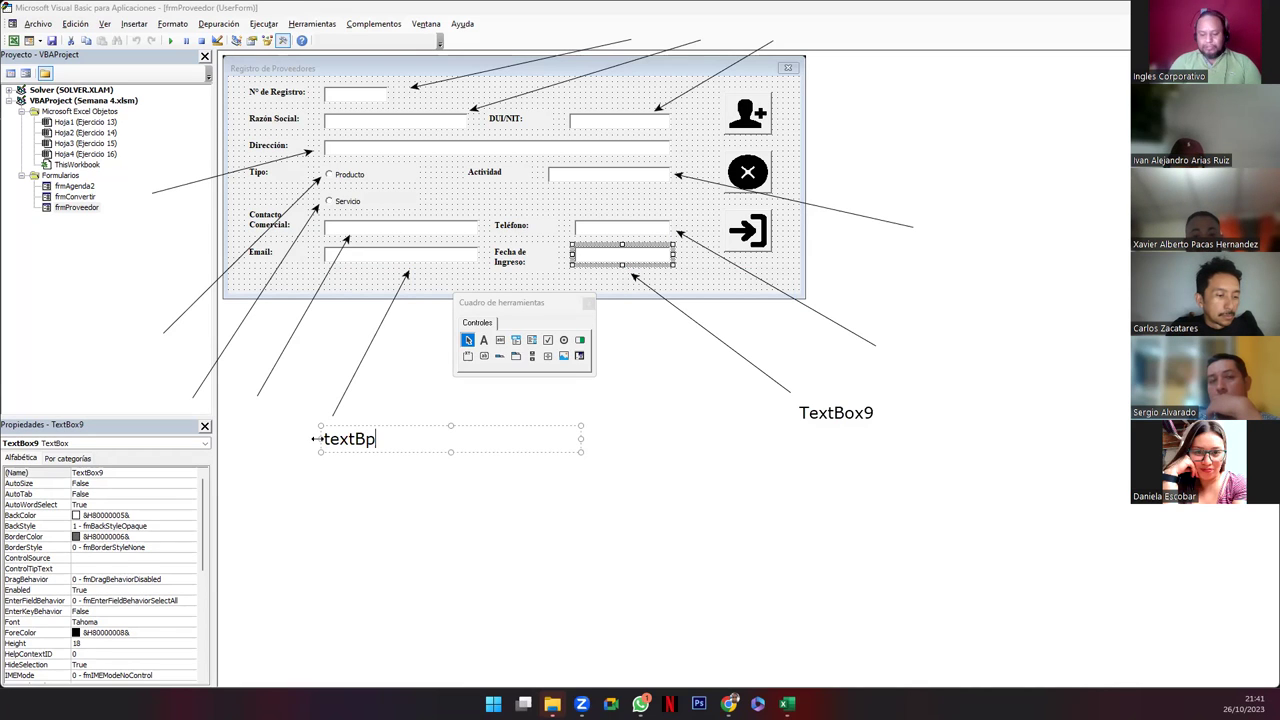
key("BackSpace")
type("ox8")
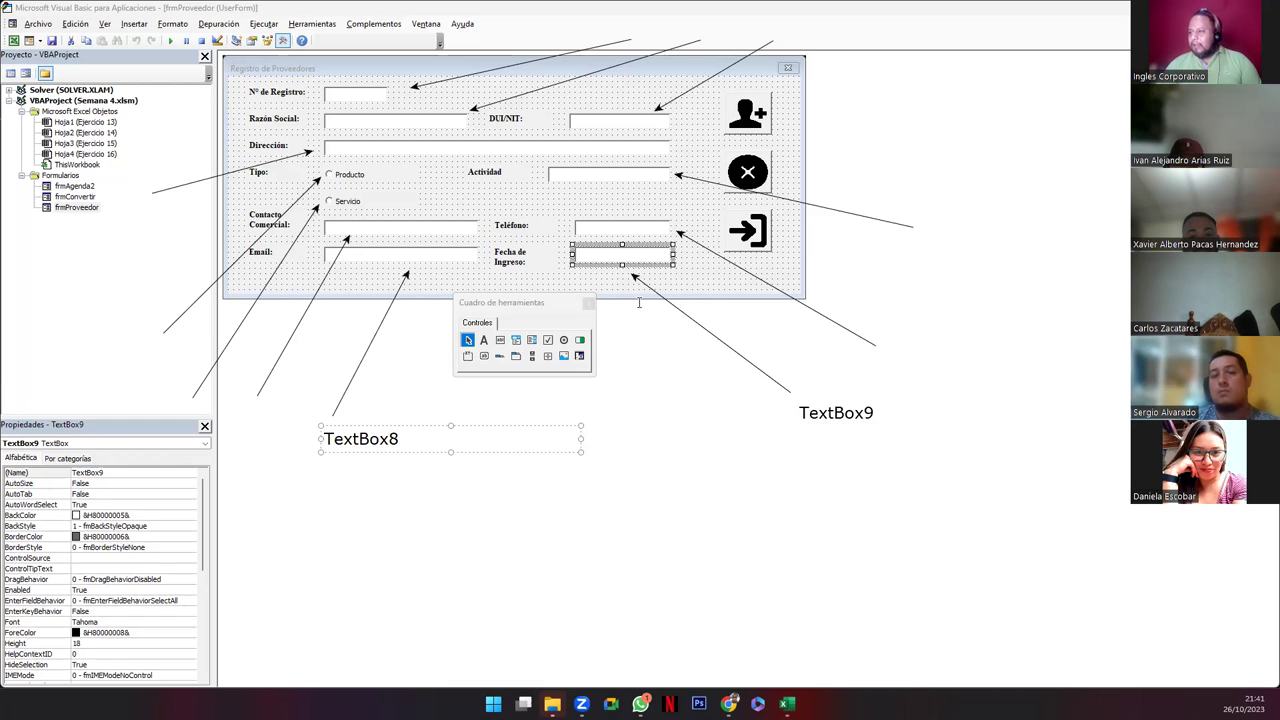
left_click(886, 353)
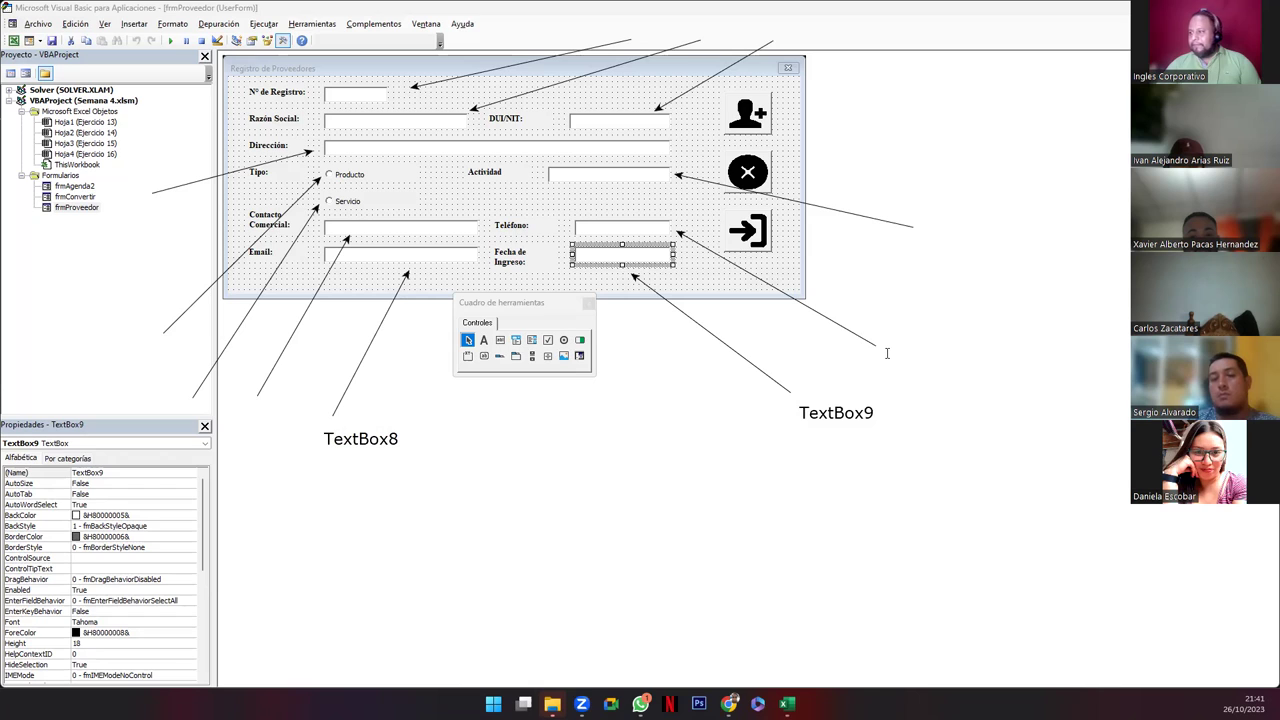
- Add the text annotation "TextBox7" at the tail of the Teléfono arrow
left_click(887, 353)
type("Text")
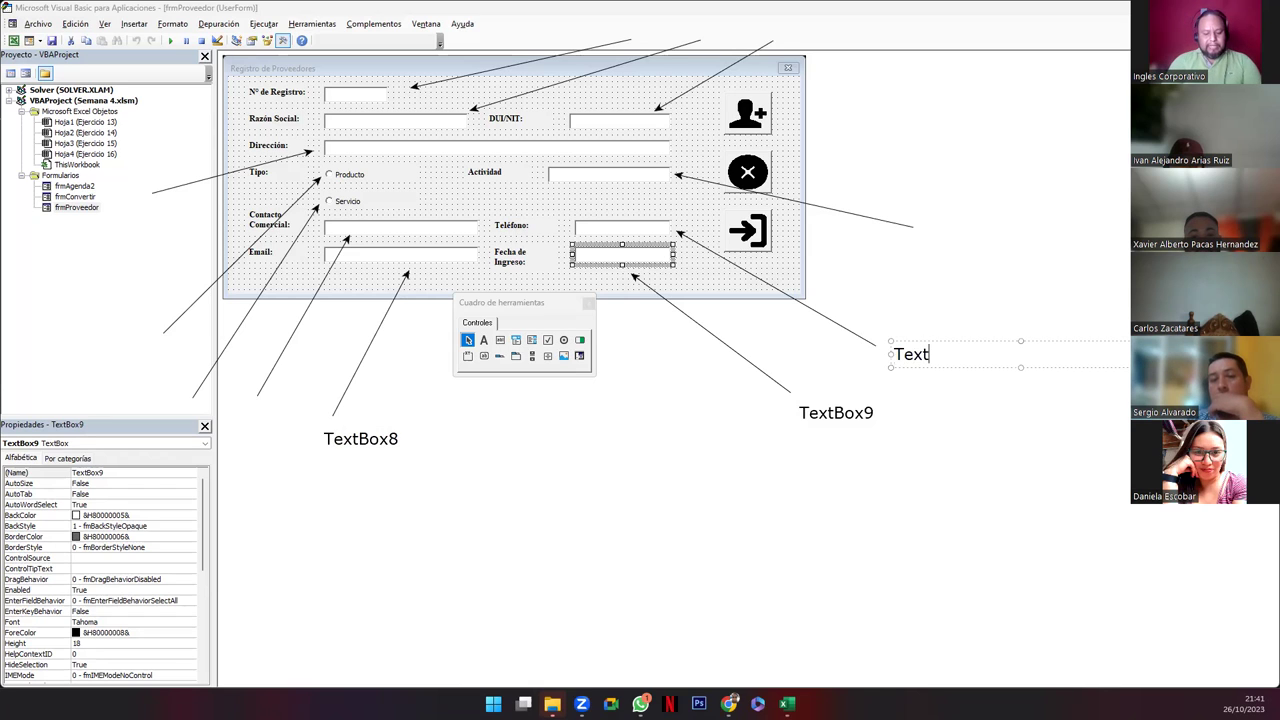
type("Box7")
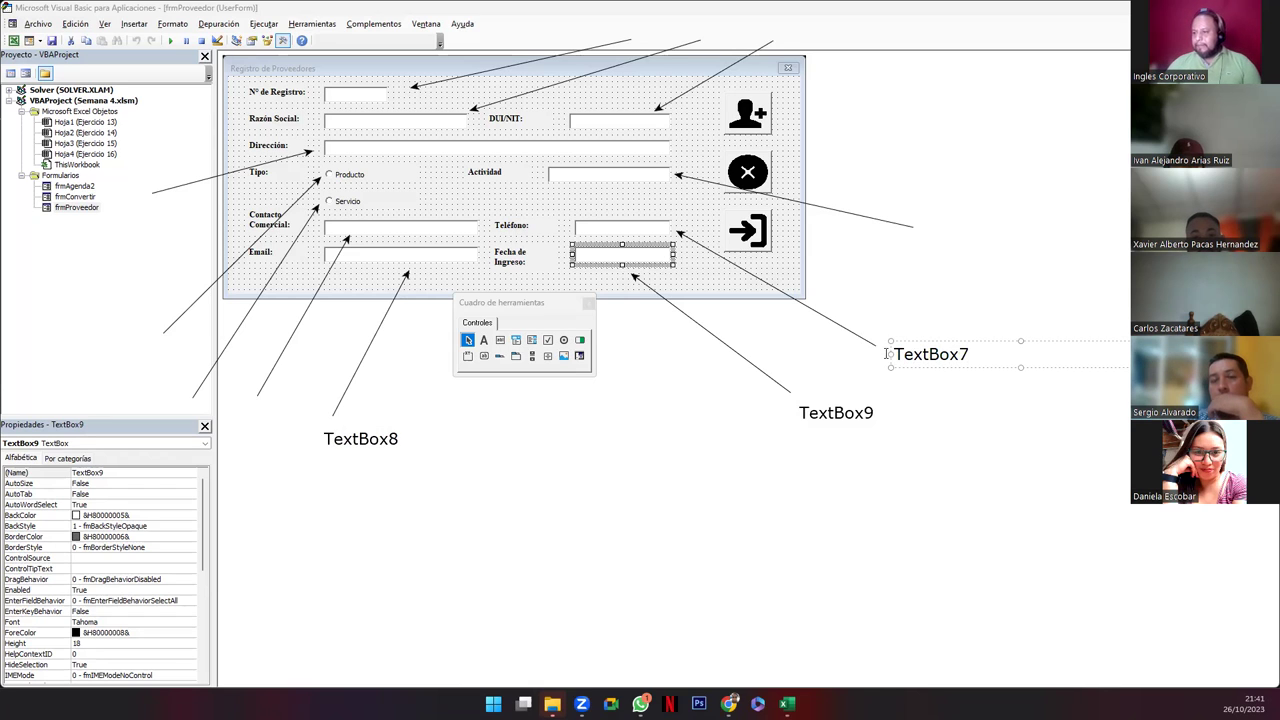
left_click(229, 417)
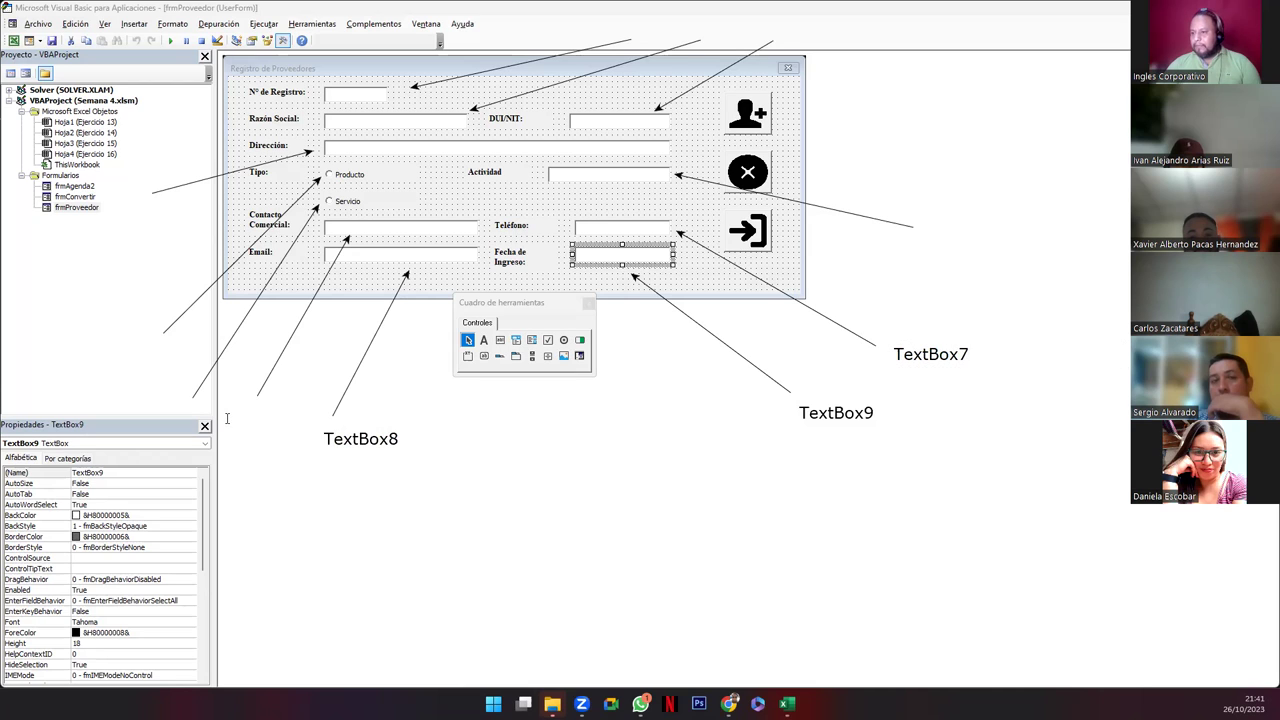
- Add the text annotation "TextBox6" and position it at the tail of the Contacto Comercial arrow
left_click(229, 417)
type("TextBox6")
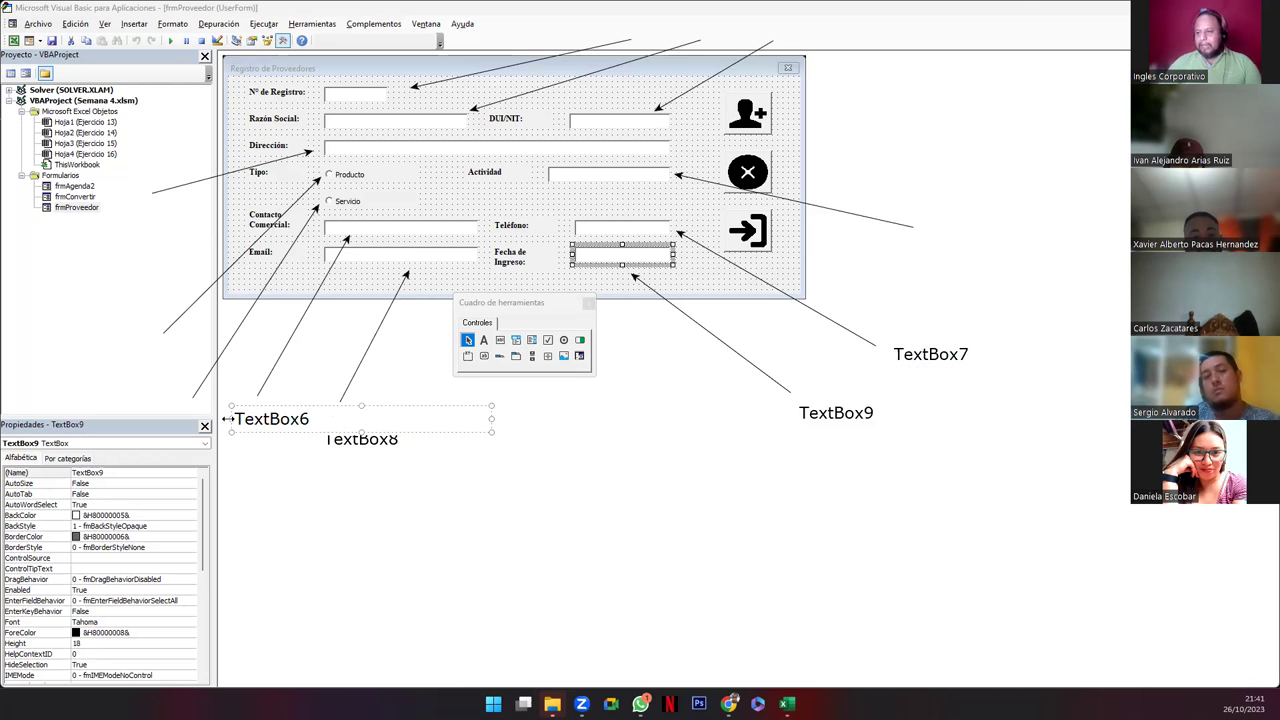
left_click_drag(255, 407, 238, 401)
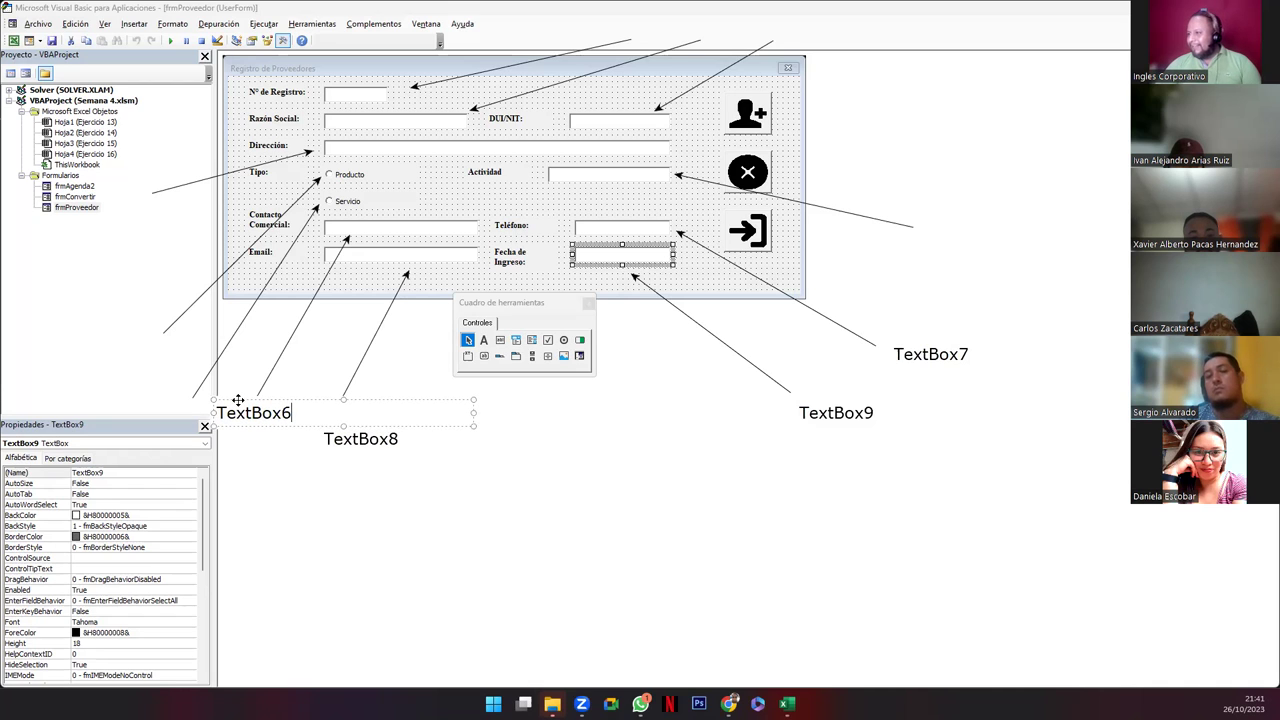
- Add the text annotation "TextBox5" on a single line at the tail of the Actividad arrow
left_click(924, 229)
left_click(922, 228)
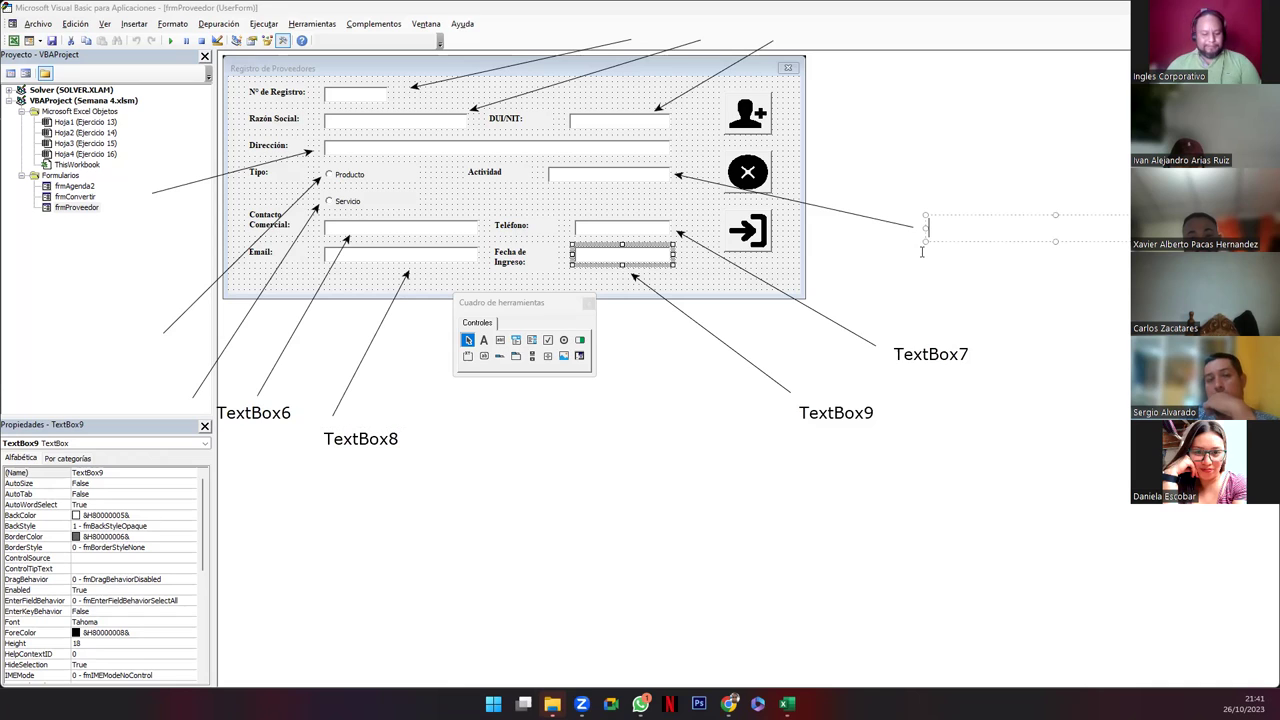
type("Textbox")
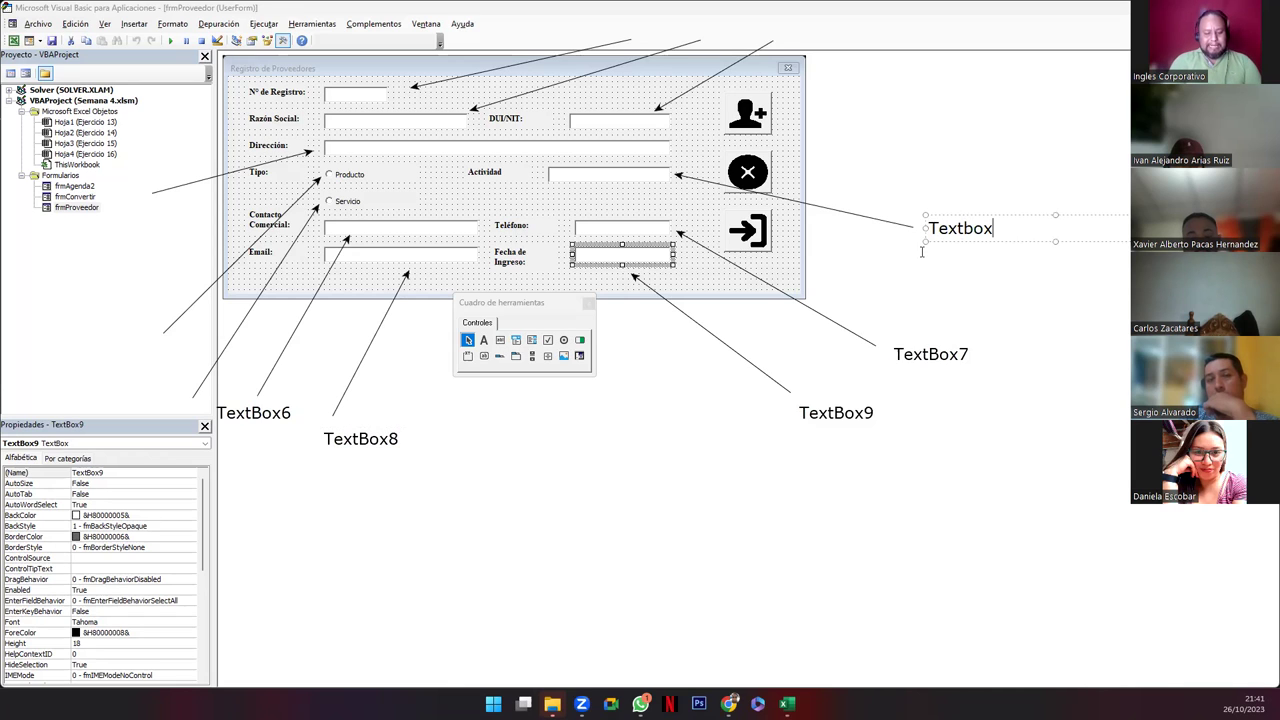
type("5")
key("BackSpace")
type("Box5")
key("Return")
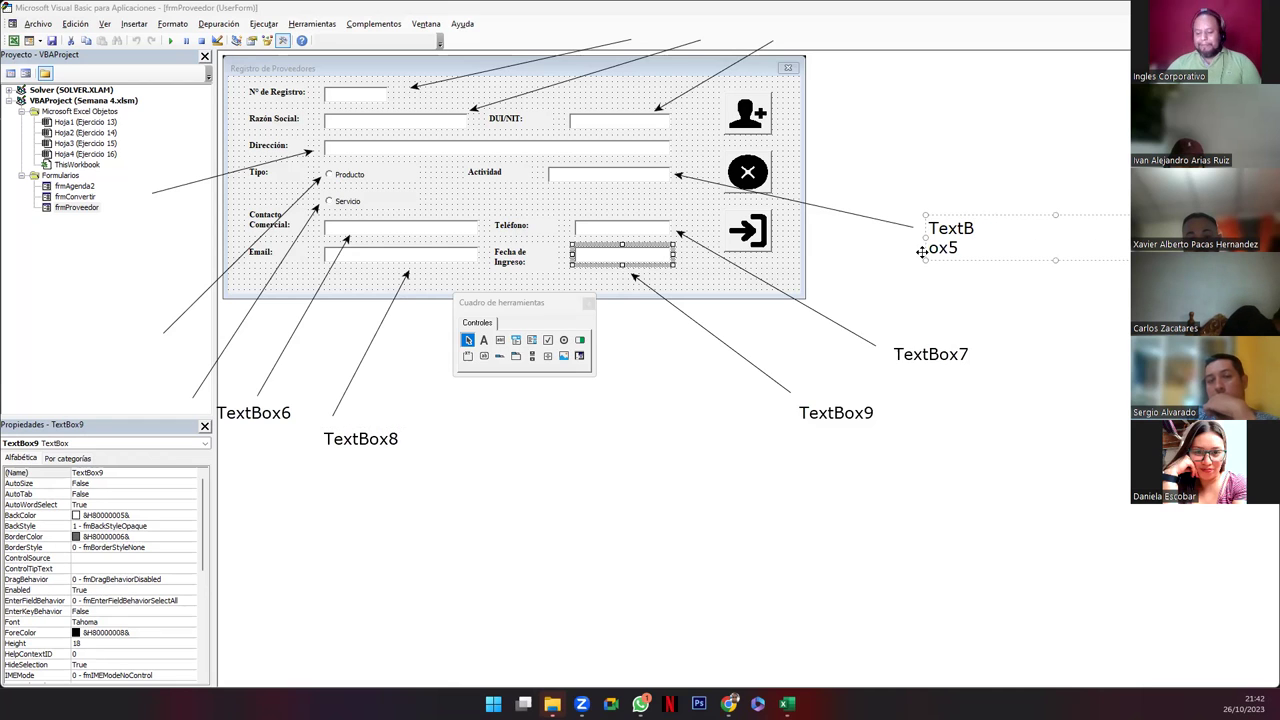
key("BackSpace")
key("Escape")
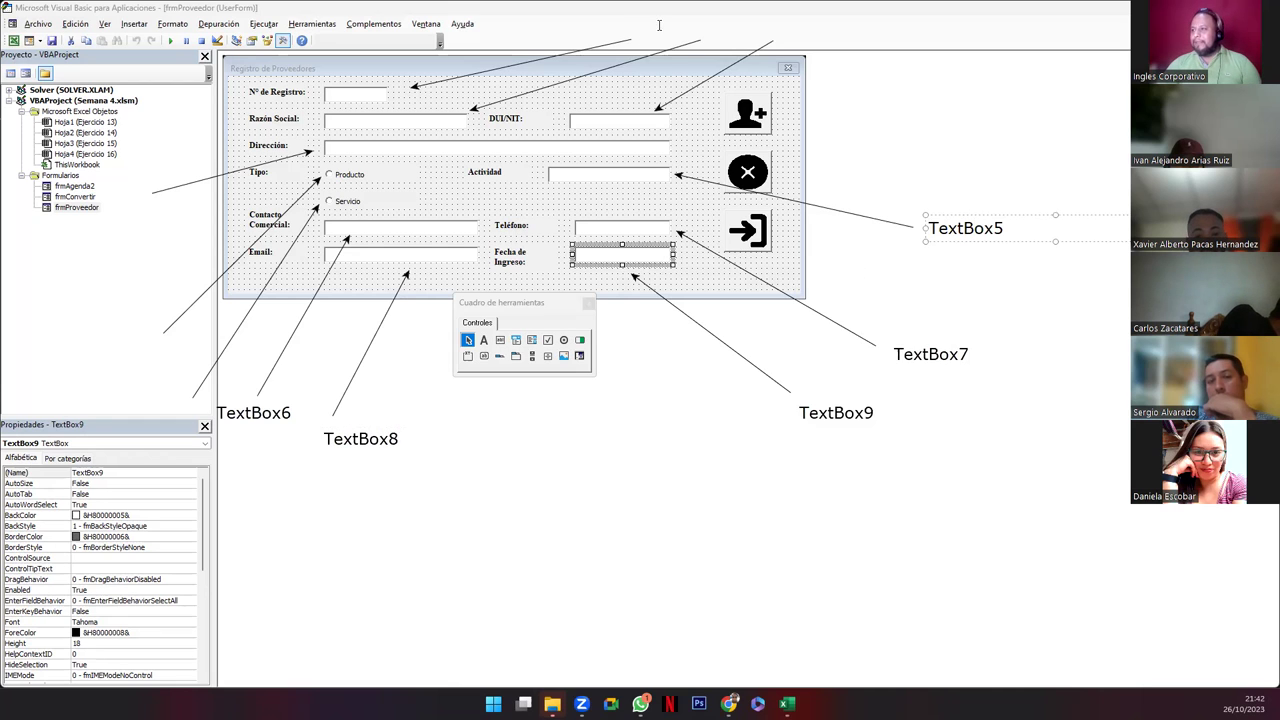
- Add the text annotations "TextBox1" and "TextBox2" at the tails of the Nº de Registro and Razón Social arrows
left_click(584, 24)
type("TextBox1")
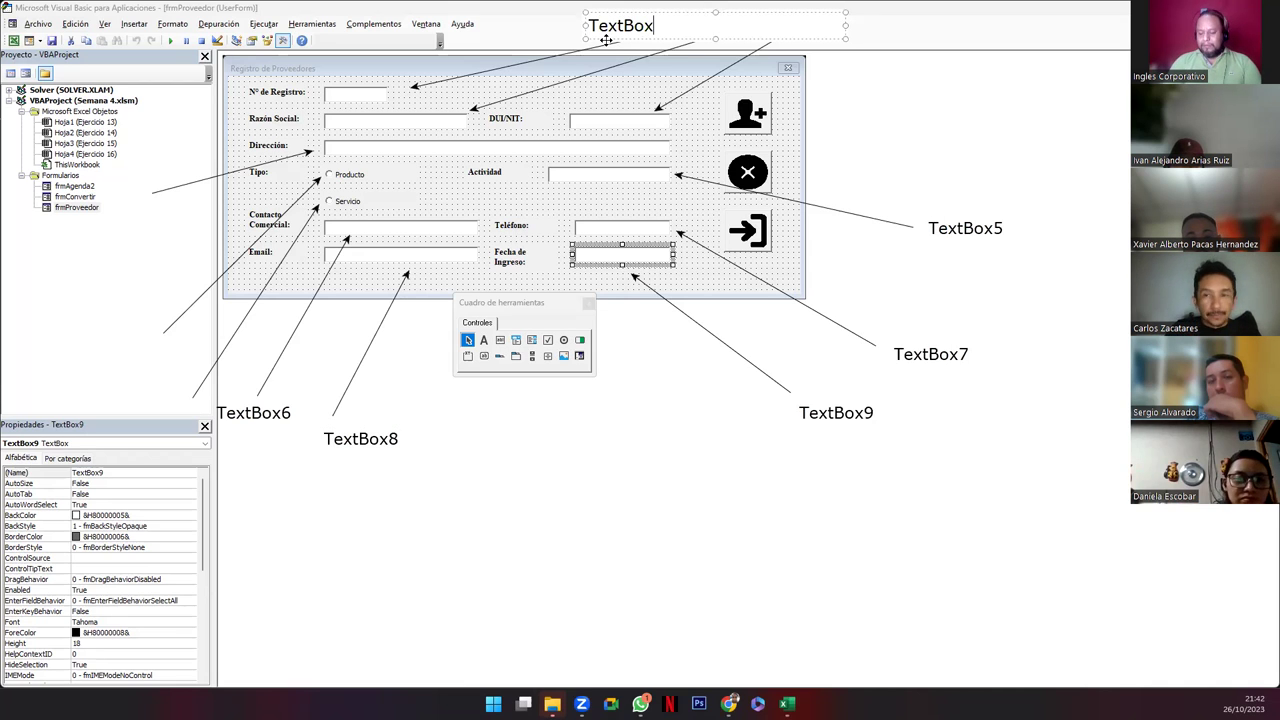
left_click(944, 131)
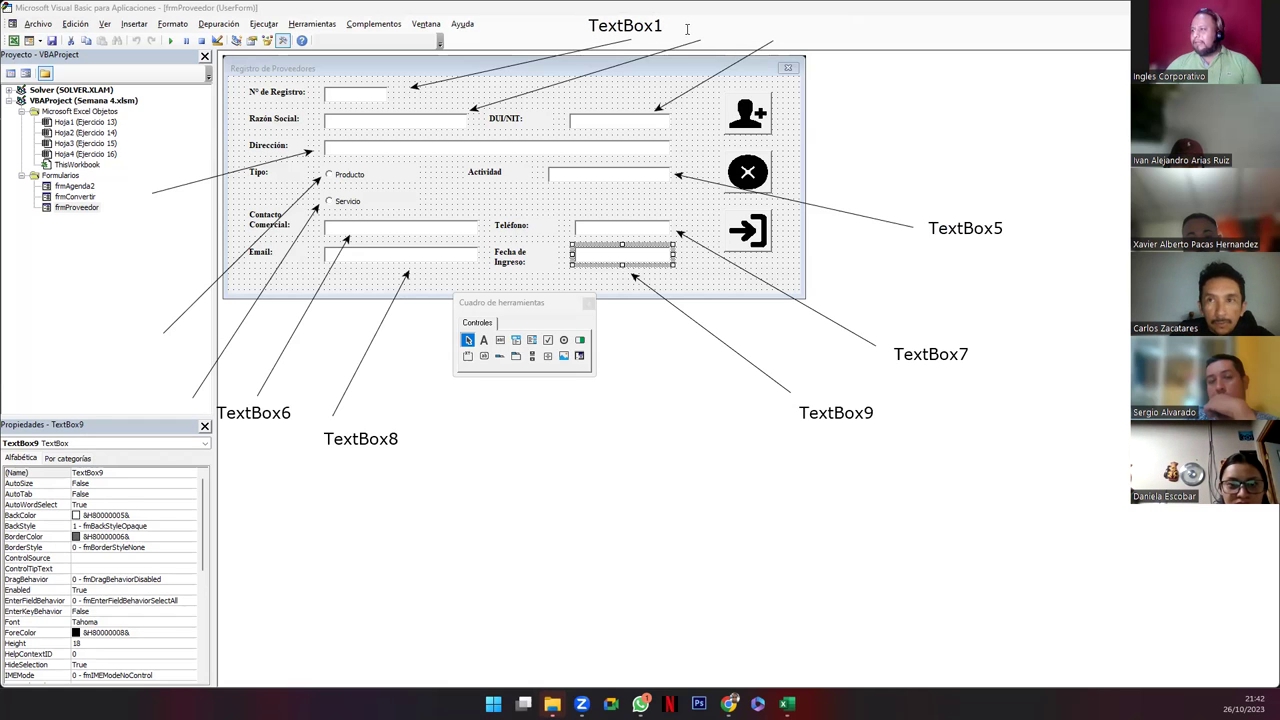
left_click(706, 37)
type("Text")
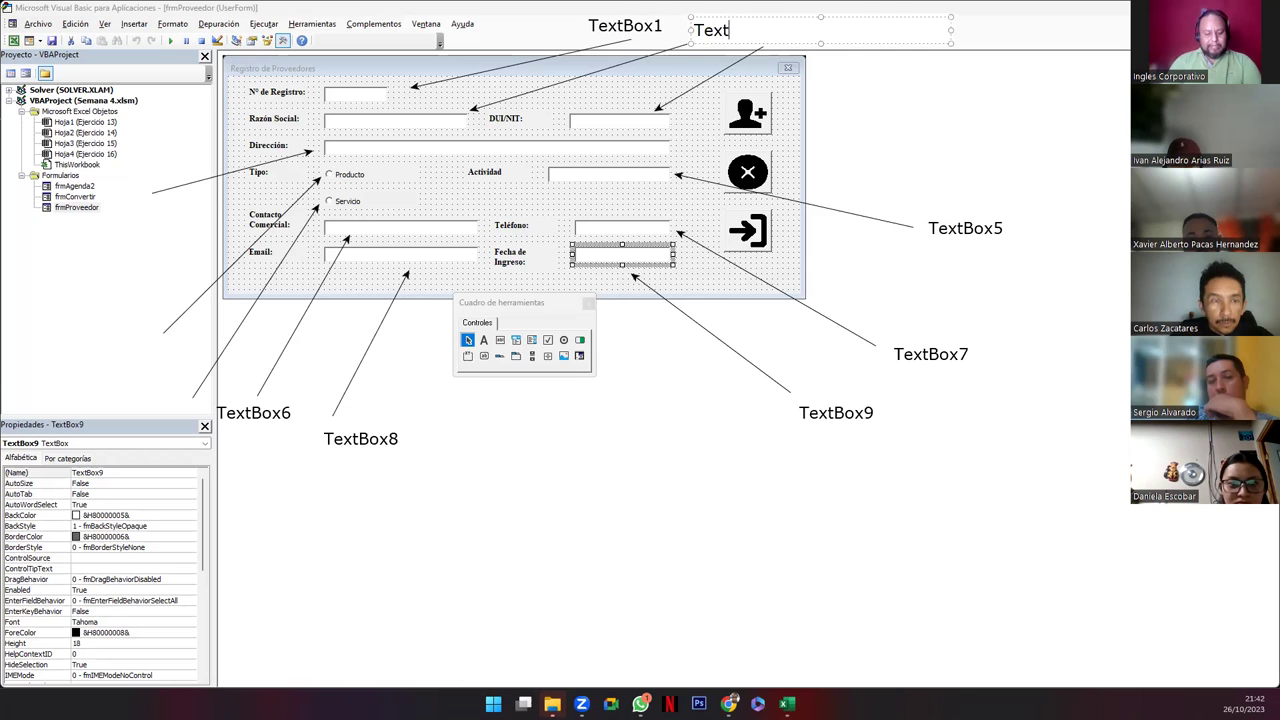
type("Box2")
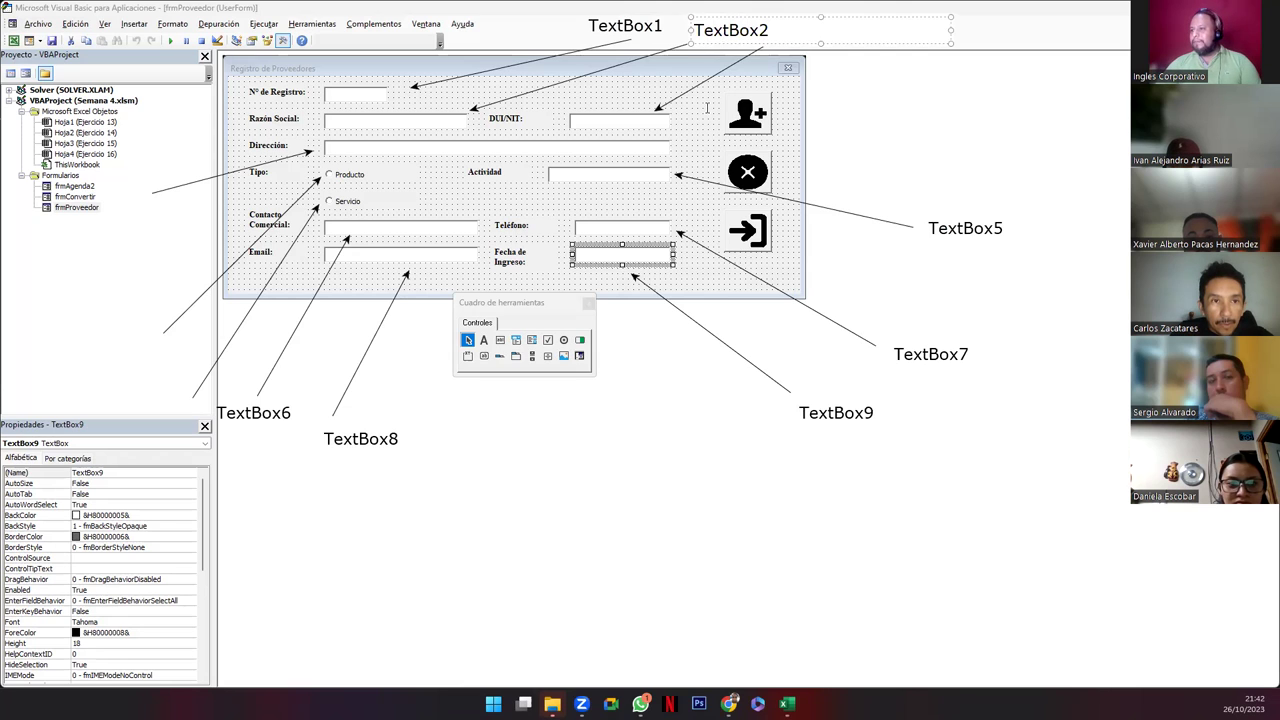
left_click(901, 147)
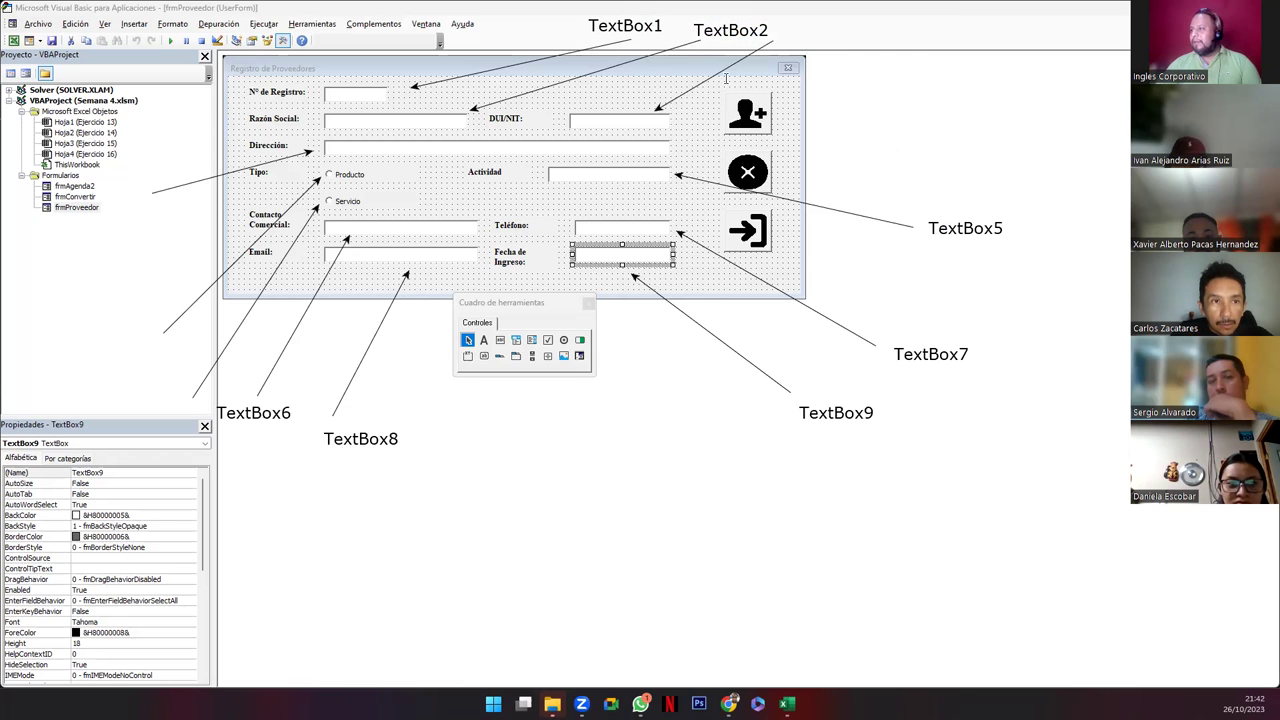
- Add the text annotations "TextBox3" and "TextBox4" at the tails of the DUI/NIT and Dirección arrows
left_click(773, 43)
type("Tex")
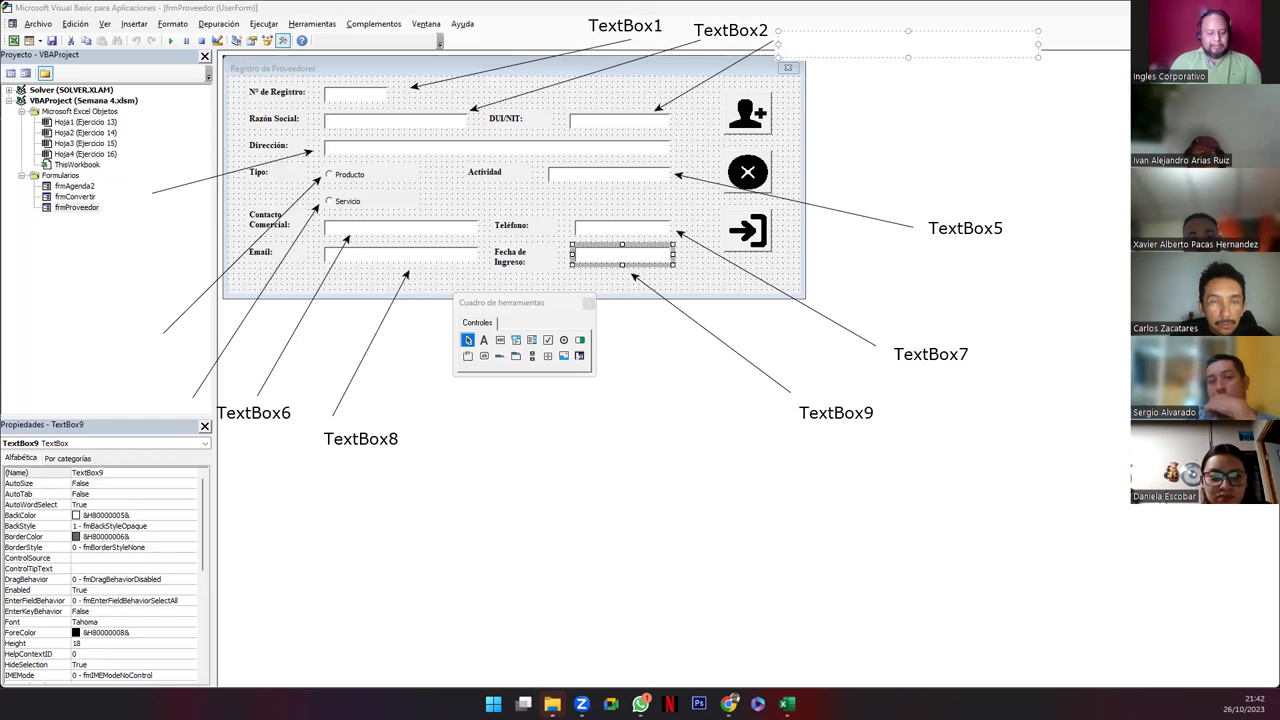
type("tBox3")
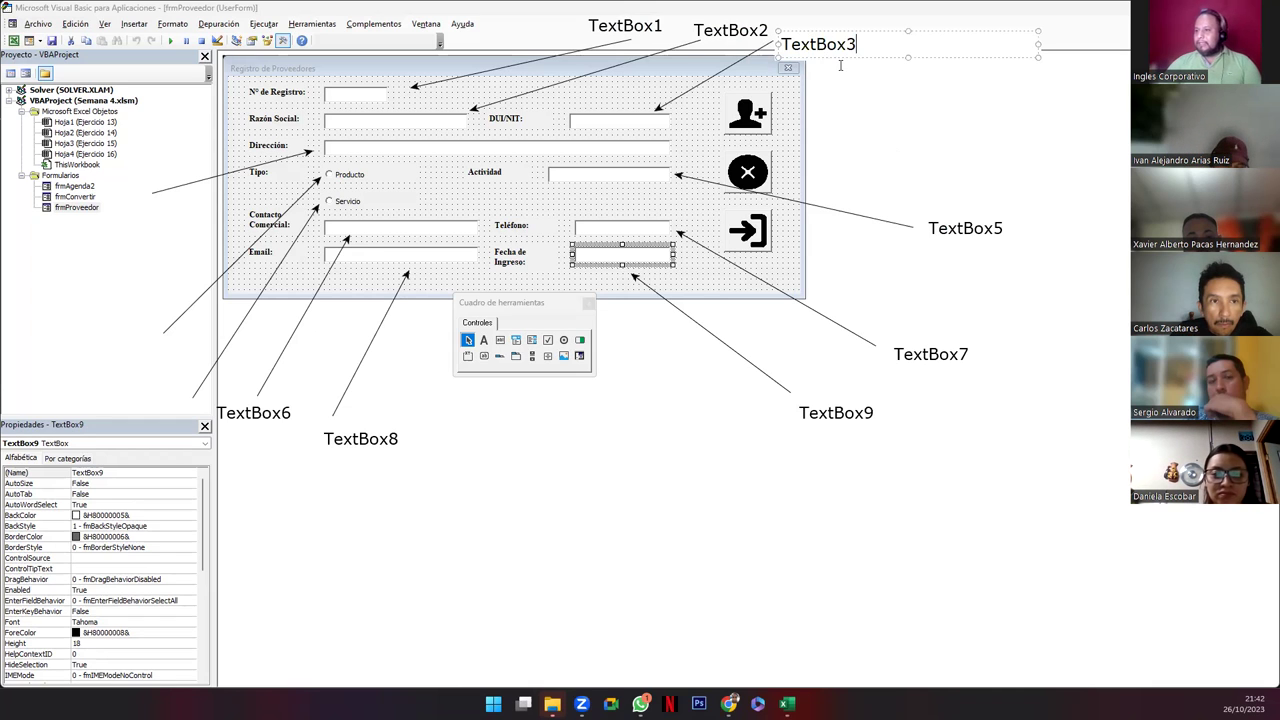
left_click(128, 180)
left_click(115, 177)
type("Tex")
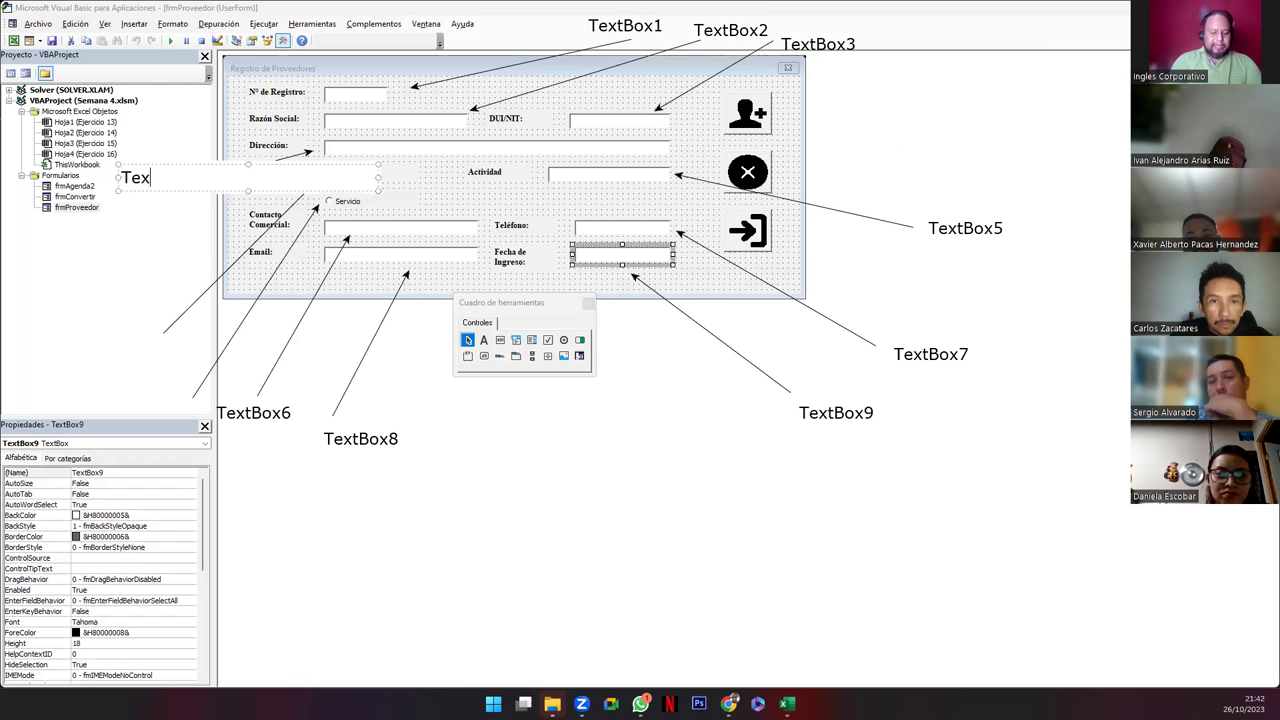
type("tBox")
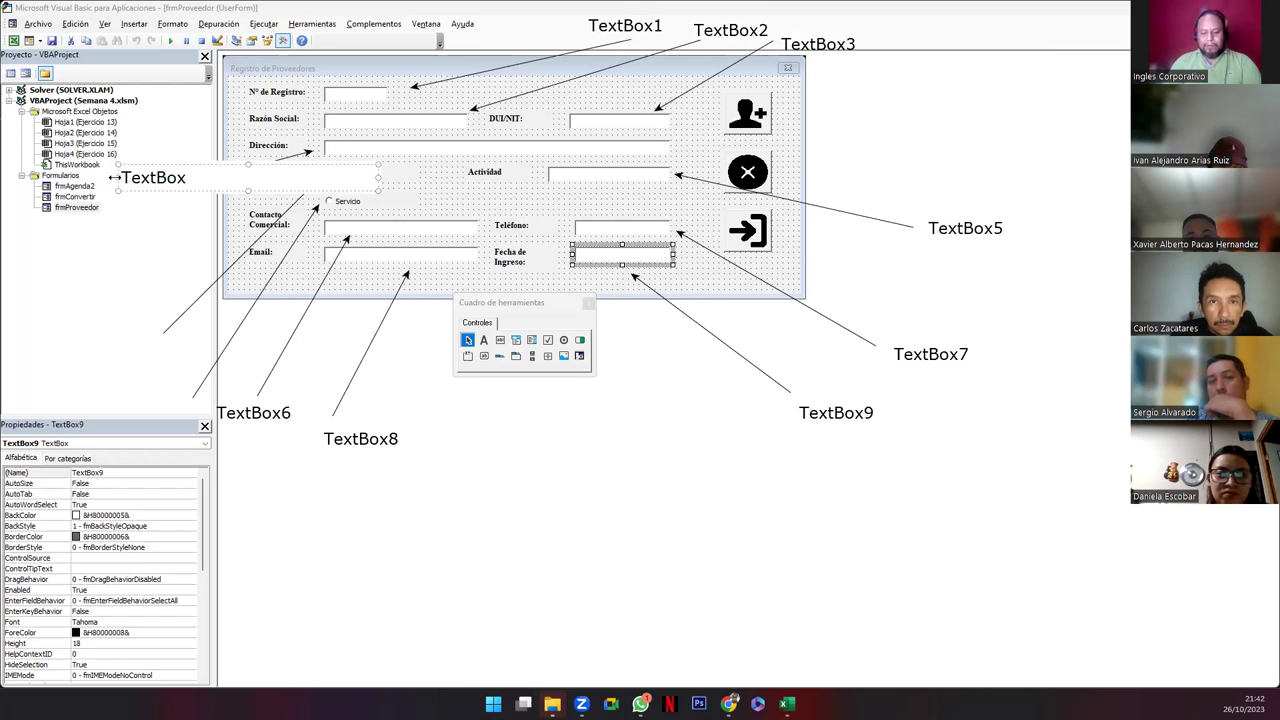
type("4")
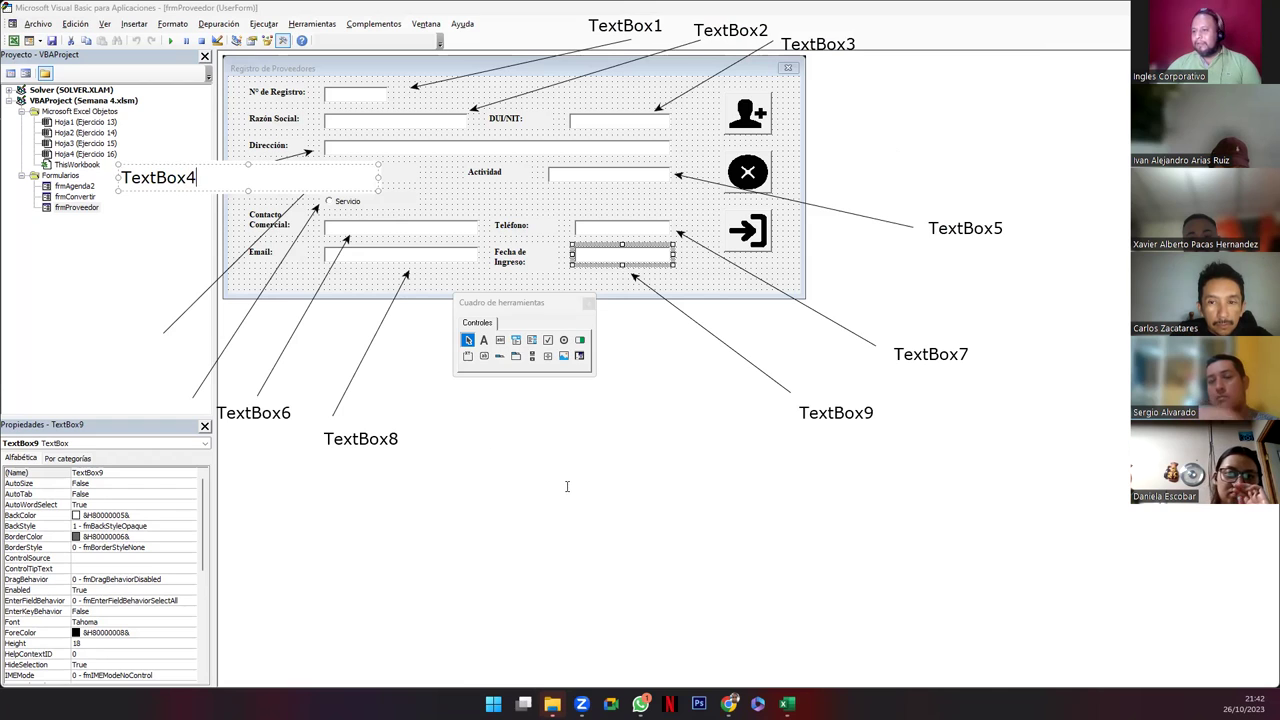
left_click(562, 484)
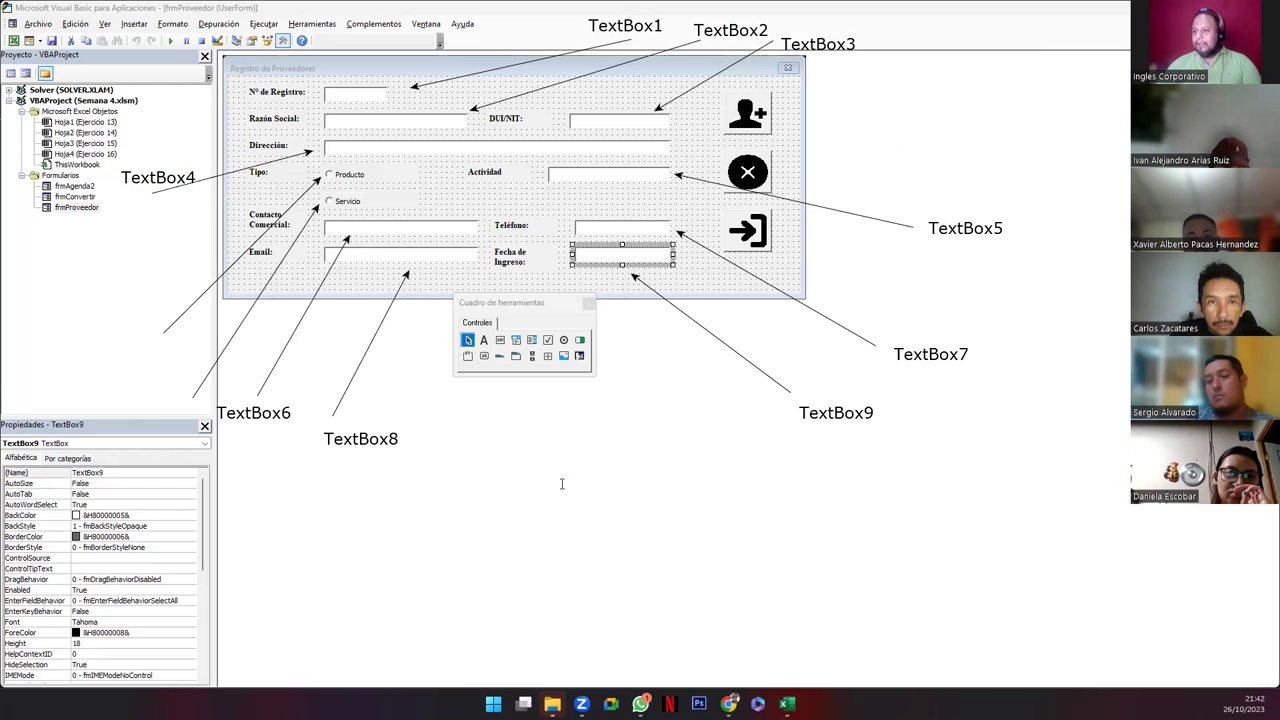
- Add the text annotation "optProducto" and position it at the tail of the Producto option button's arrow
left_click(70, 347)
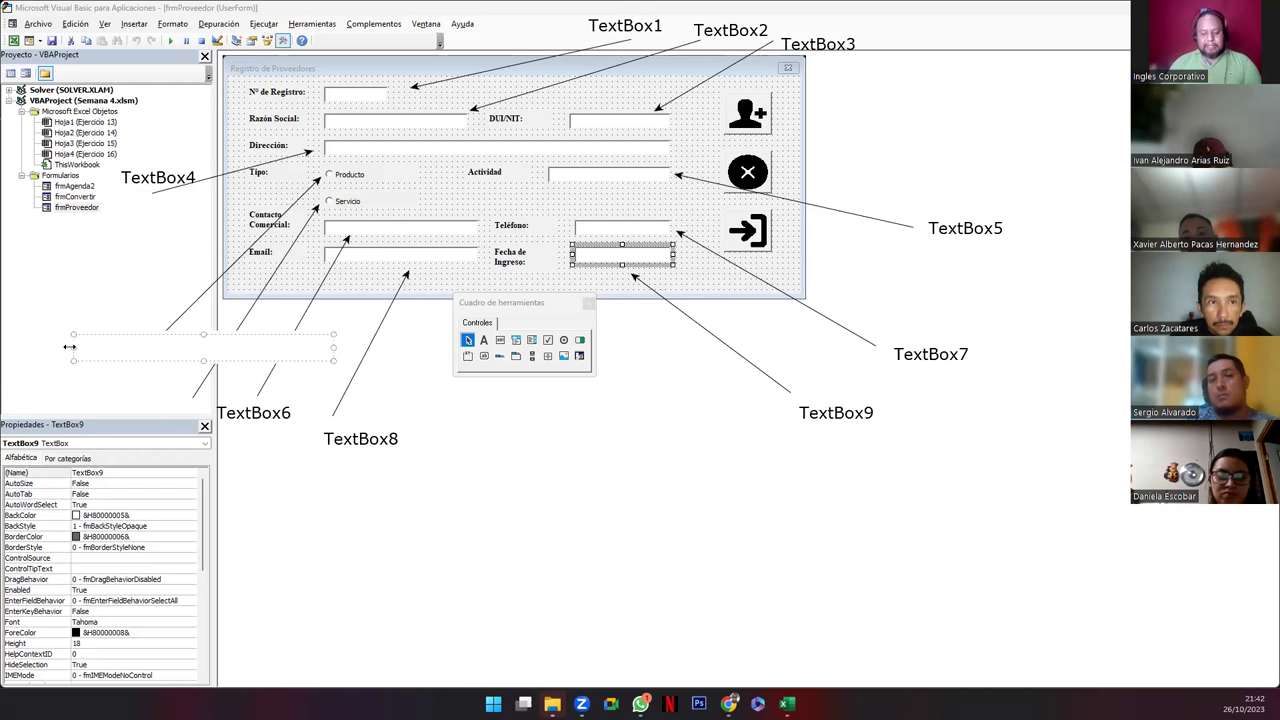
type("OptProducto")
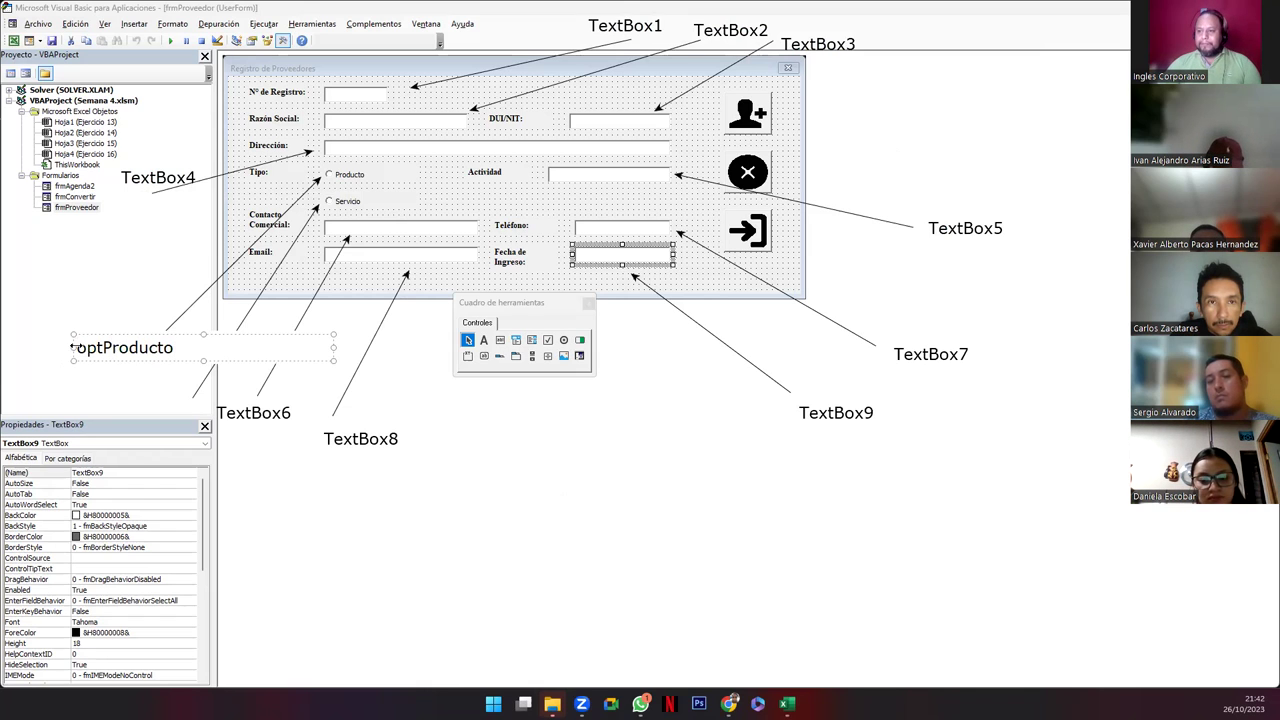
mouse_move(95, 334)
left_mouse_down()
mouse_move(79, 318)
mouse_move(132, 279)
mouse_move(80, 301)
left_mouse_up()
left_click(107, 401)
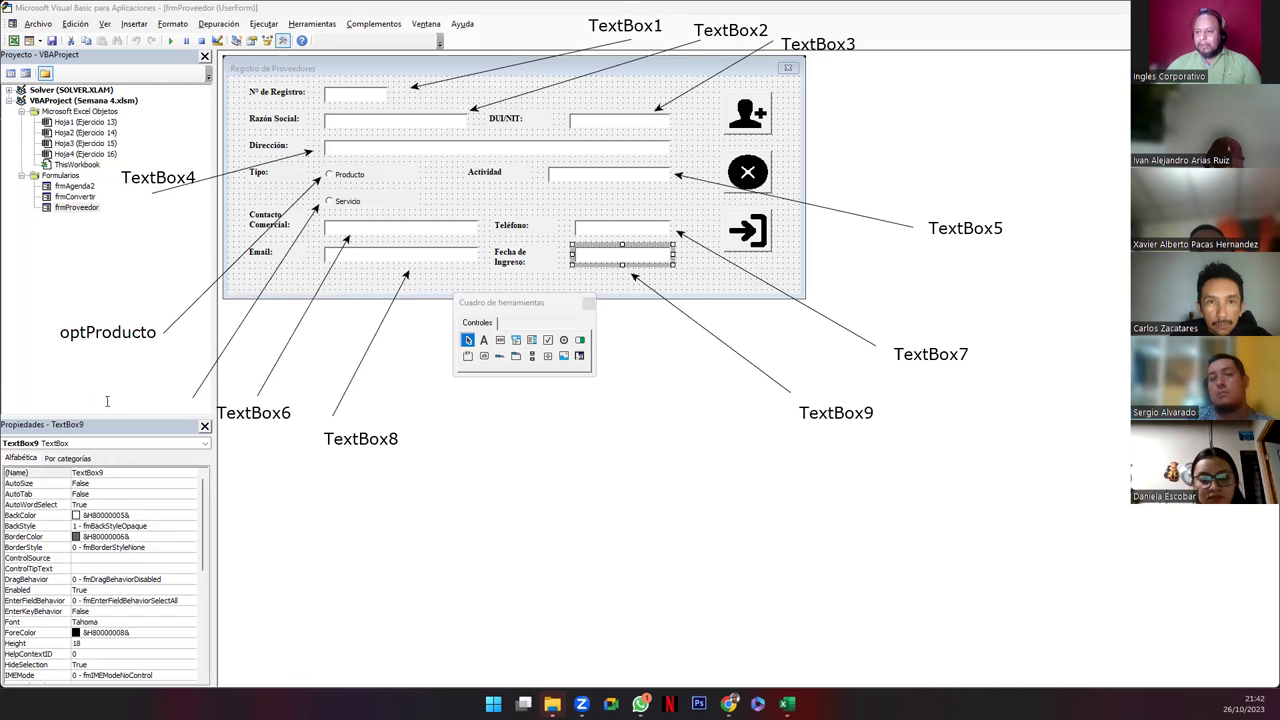
- Add the text annotation "optServicio" and position it at the tail of the Servicio option button's arrow
left_click(64, 401)
type("op")
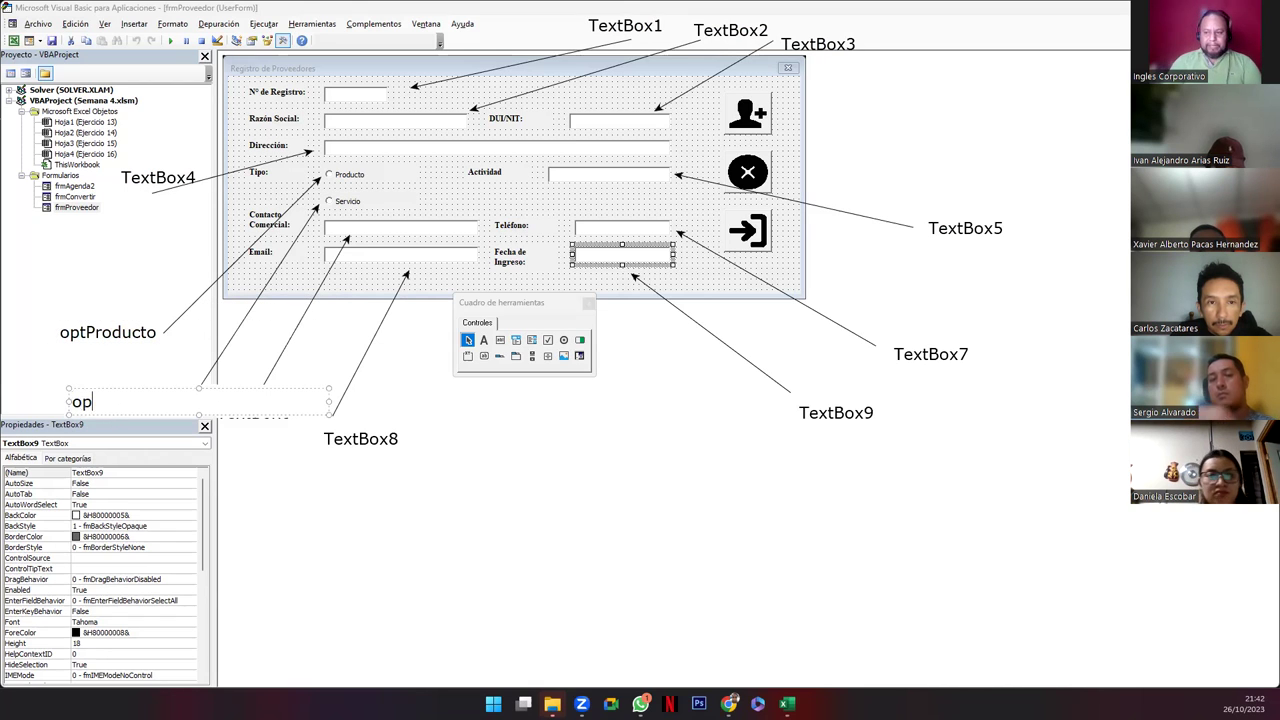
type("tServicio")
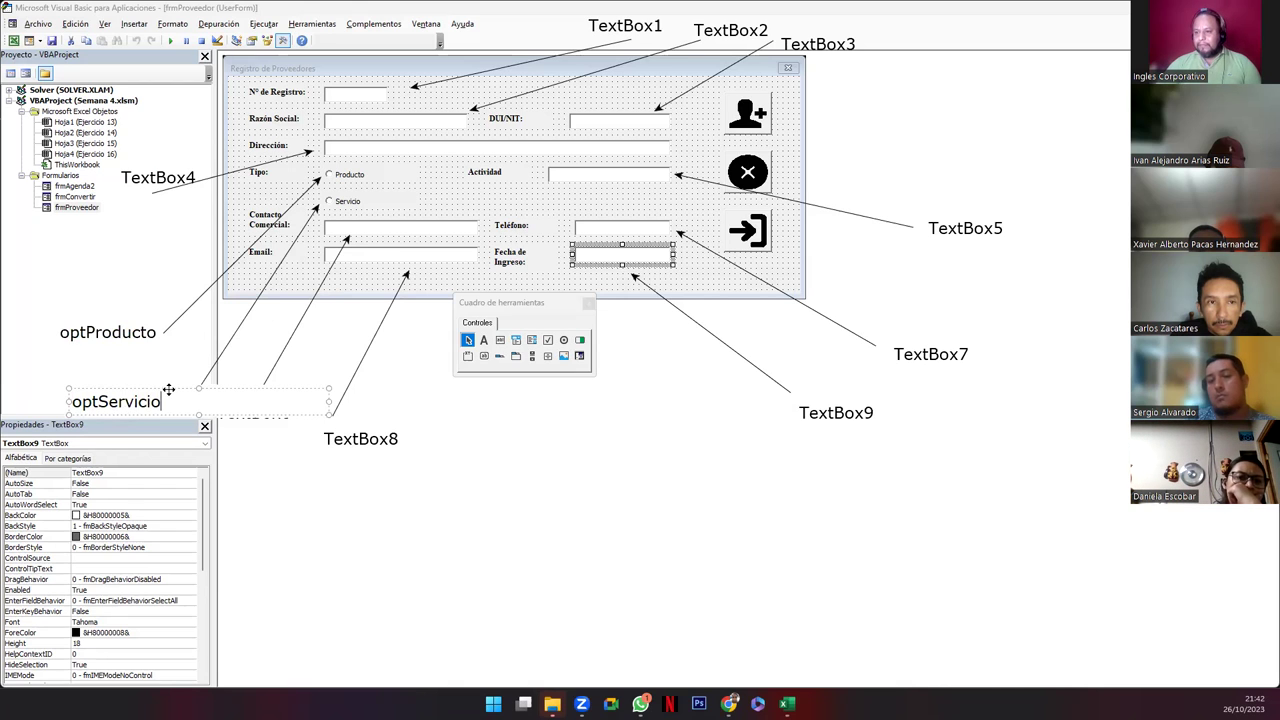
mouse_move(166, 388)
left_mouse_down()
mouse_move(191, 381)
mouse_move(197, 433)
mouse_move(191, 393)
left_mouse_up()
left_click(349, 544)
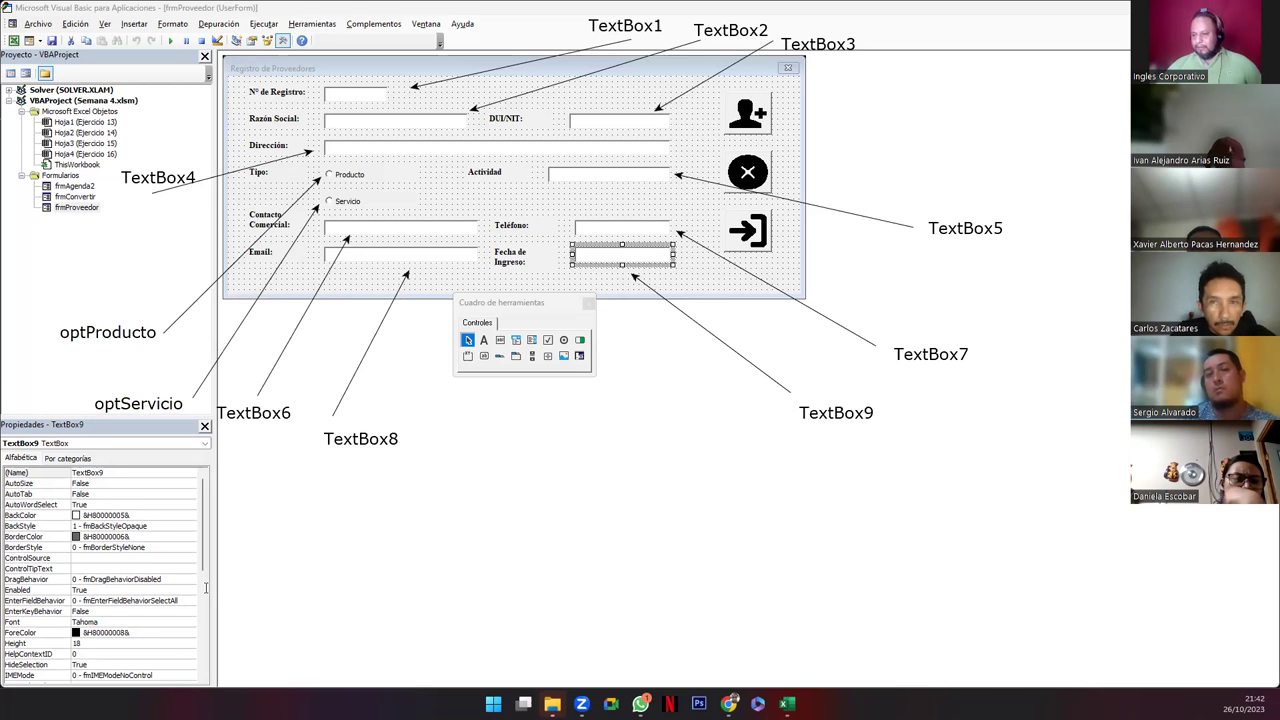
- Select the Screenshot[1]-01 file in the Zoom recording folder, and return to the Visual Basic editor
left_click(552, 287)
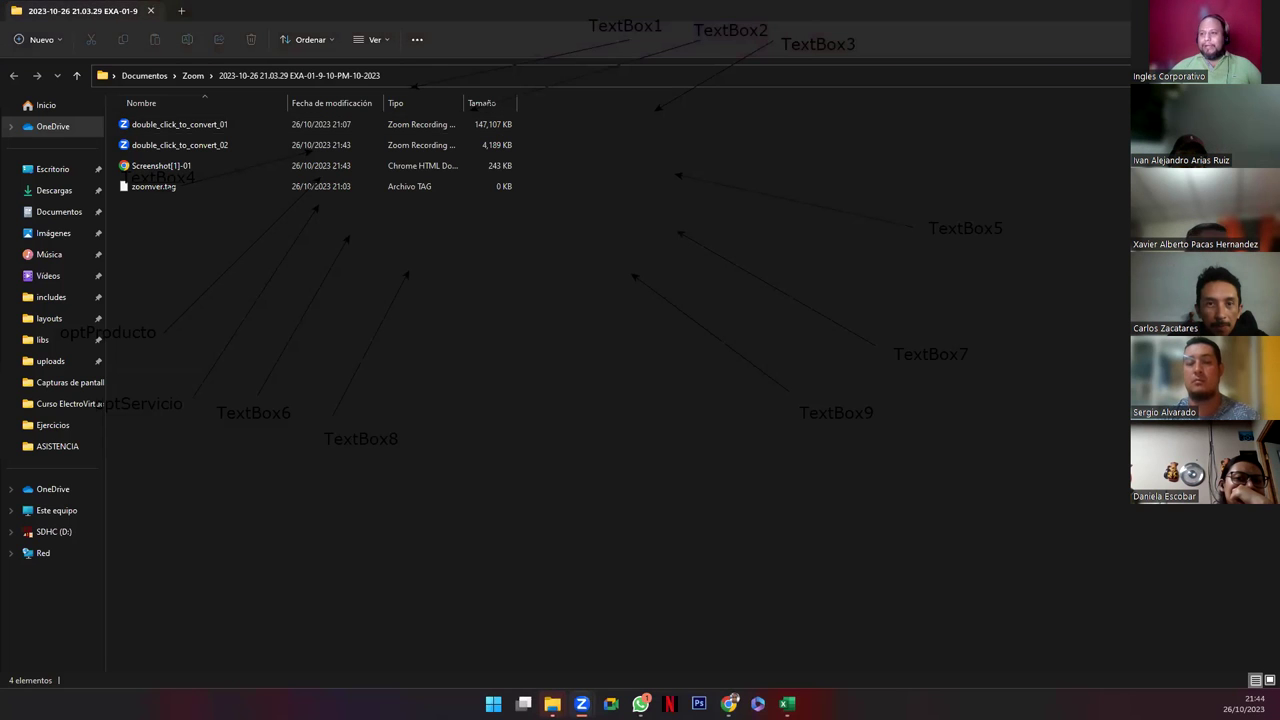
left_click(153, 172)
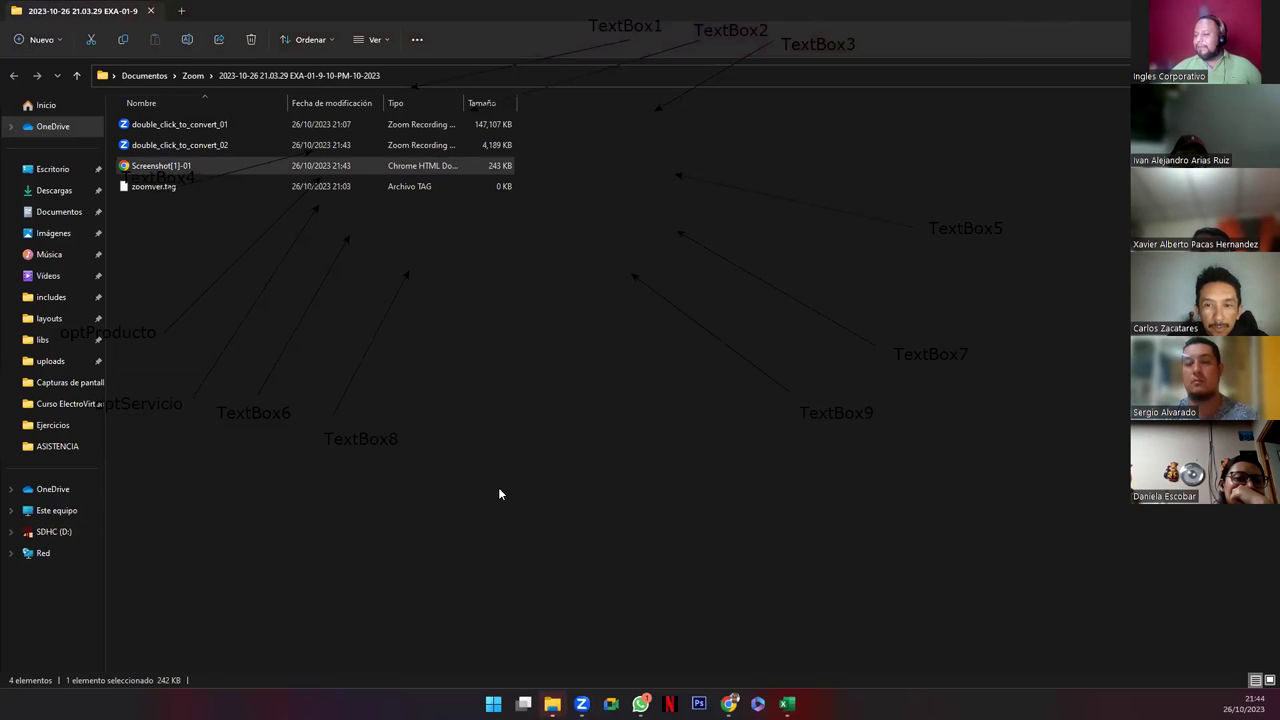
key("alt+Tab")
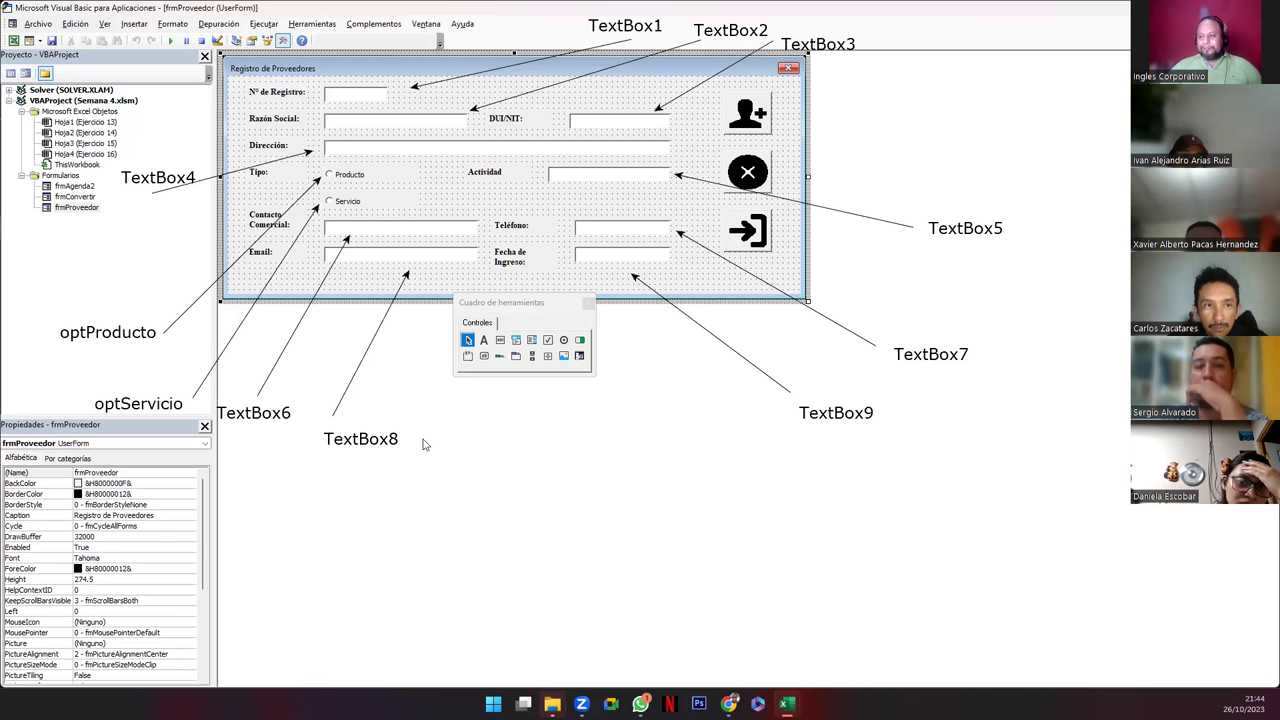
- Move the toolbox clear of the form and check each text box's name, from Nº de Registro through Fecha de Ingreso
left_click_drag(541, 303, 557, 340)
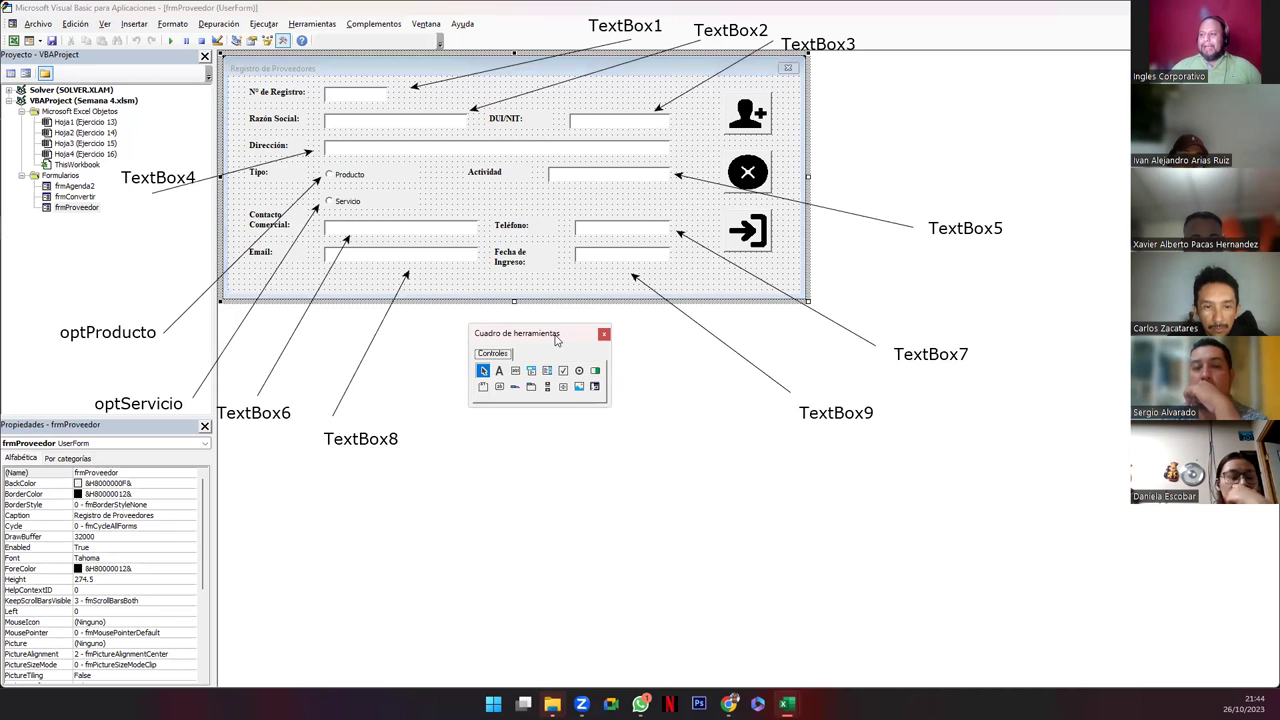
left_click(368, 97)
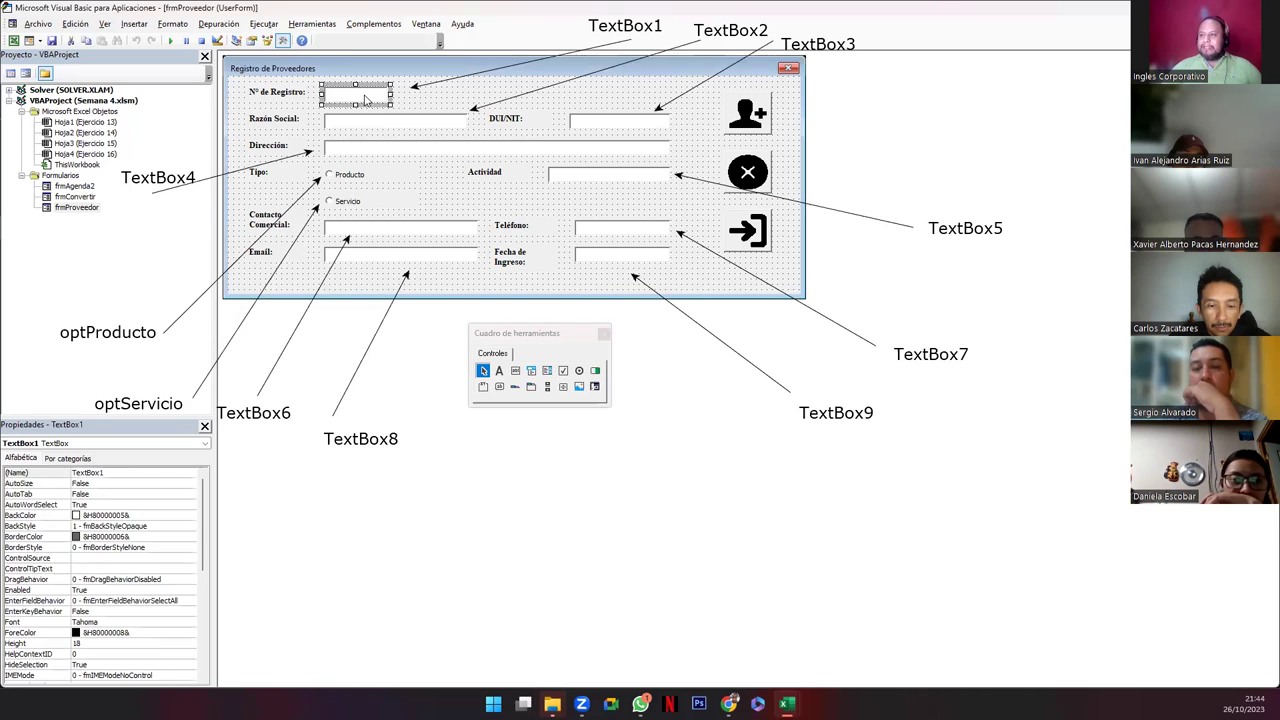
left_click(382, 119)
left_click(584, 124)
left_click(493, 148)
left_click(596, 180)
left_click(460, 229)
left_click(463, 253)
left_click(620, 229)
left_click(625, 261)
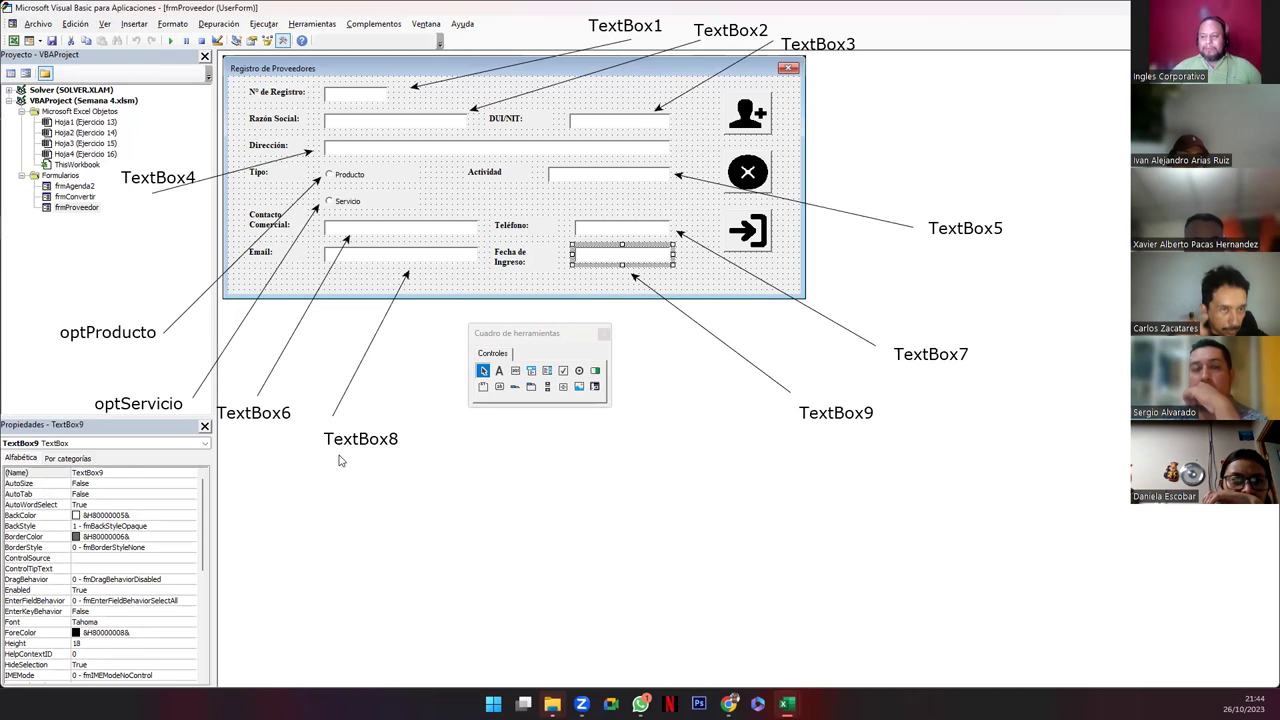
- Check the names of the Email and Contacto Comercial text boxes and the Servicio and Producto option buttons against their annotations
left_click(383, 255)
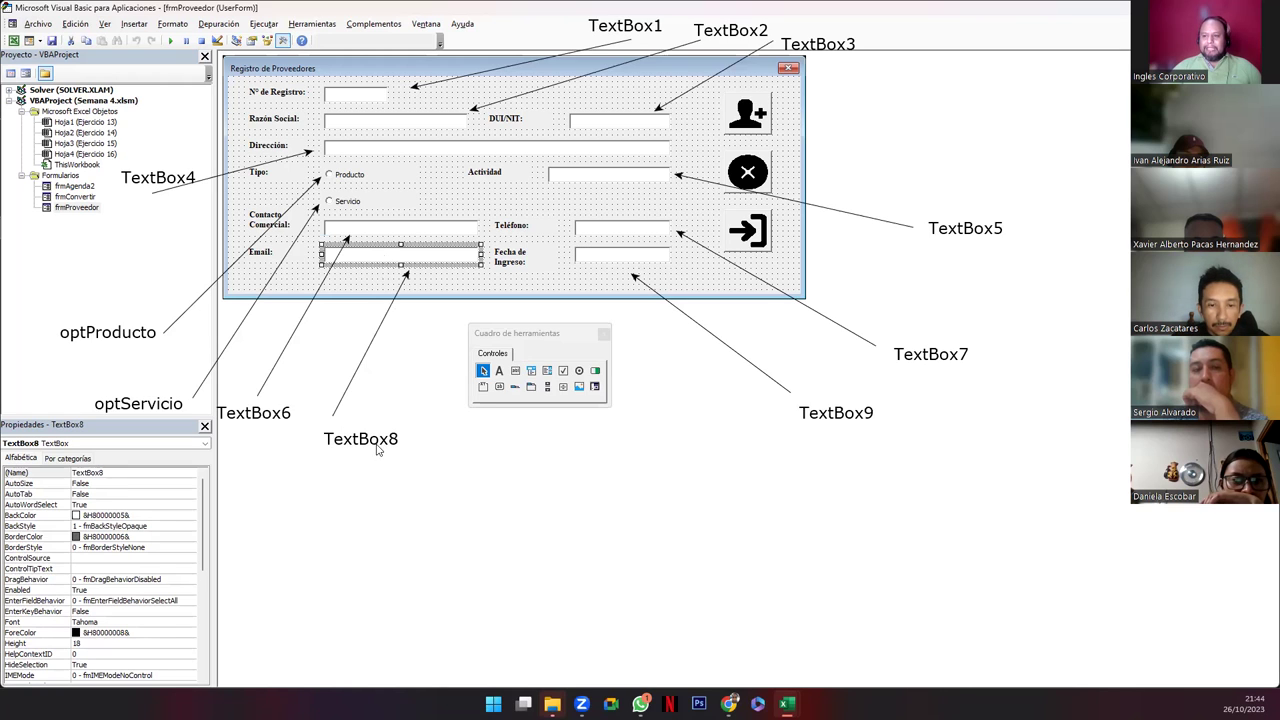
left_click(363, 231)
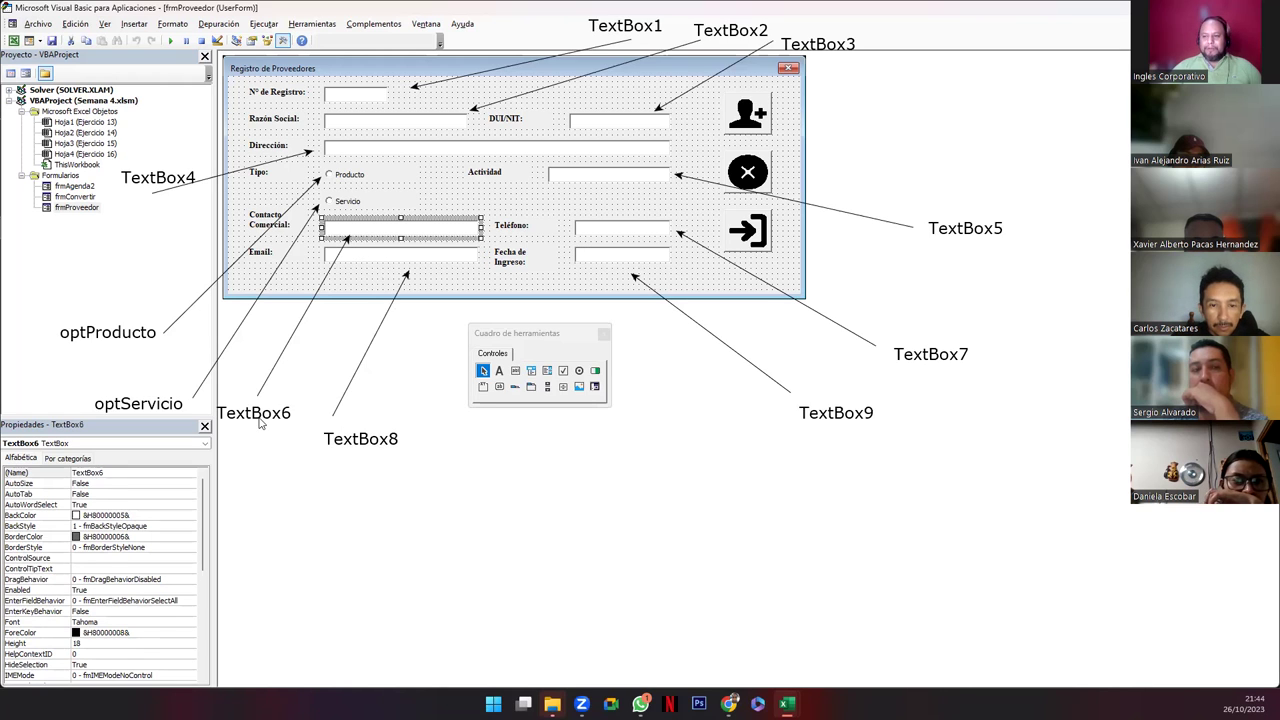
left_click(346, 202)
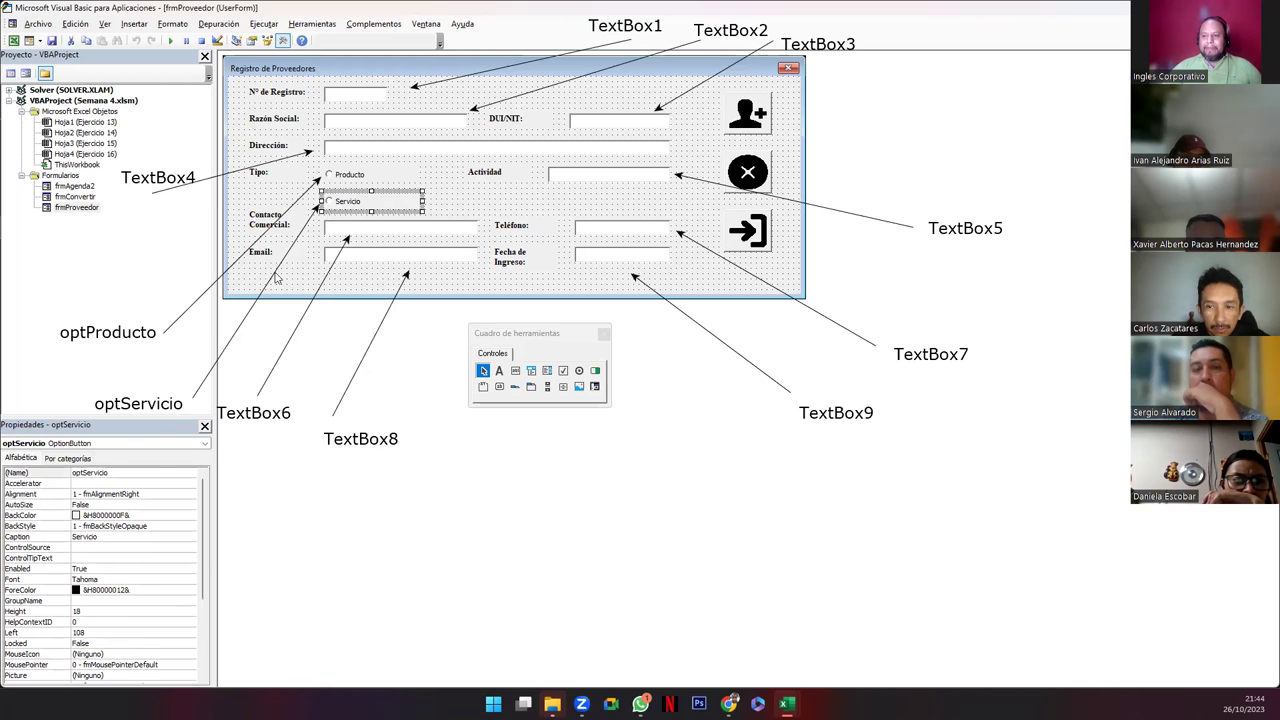
left_click(348, 176)
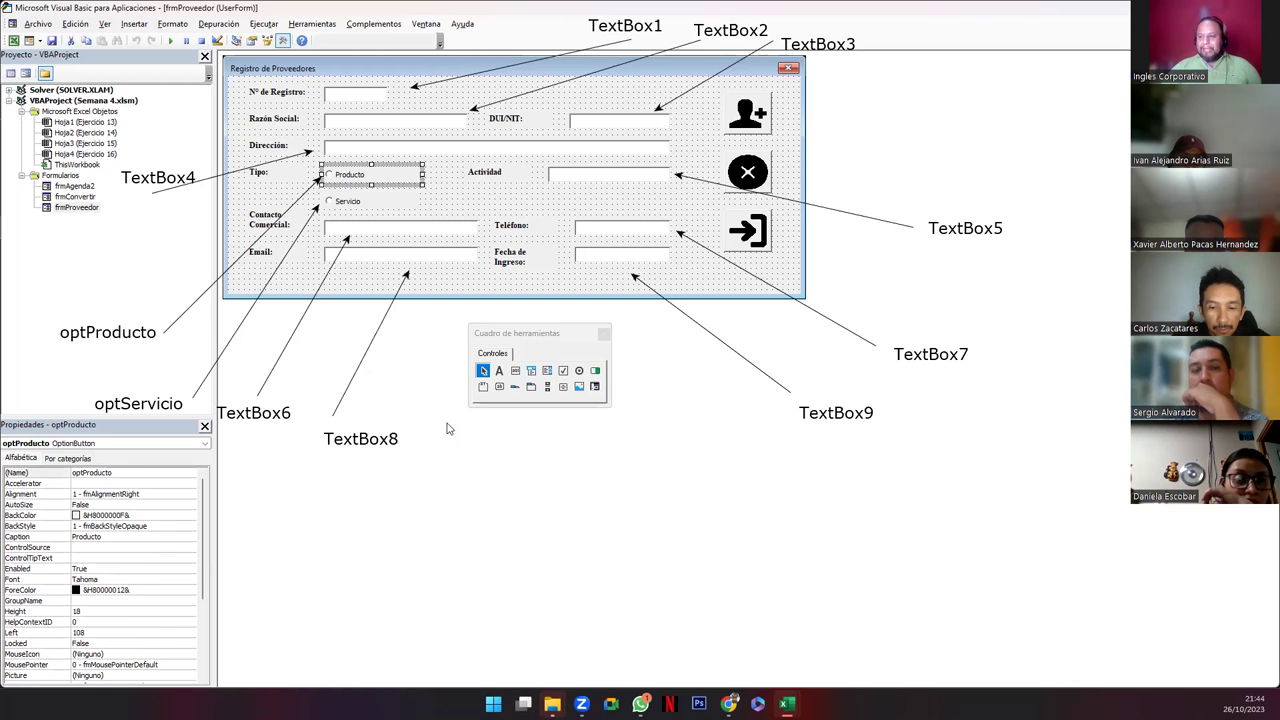
- Clear all the annotations from the screen and select the supplier registration form
left_click(450, 291)
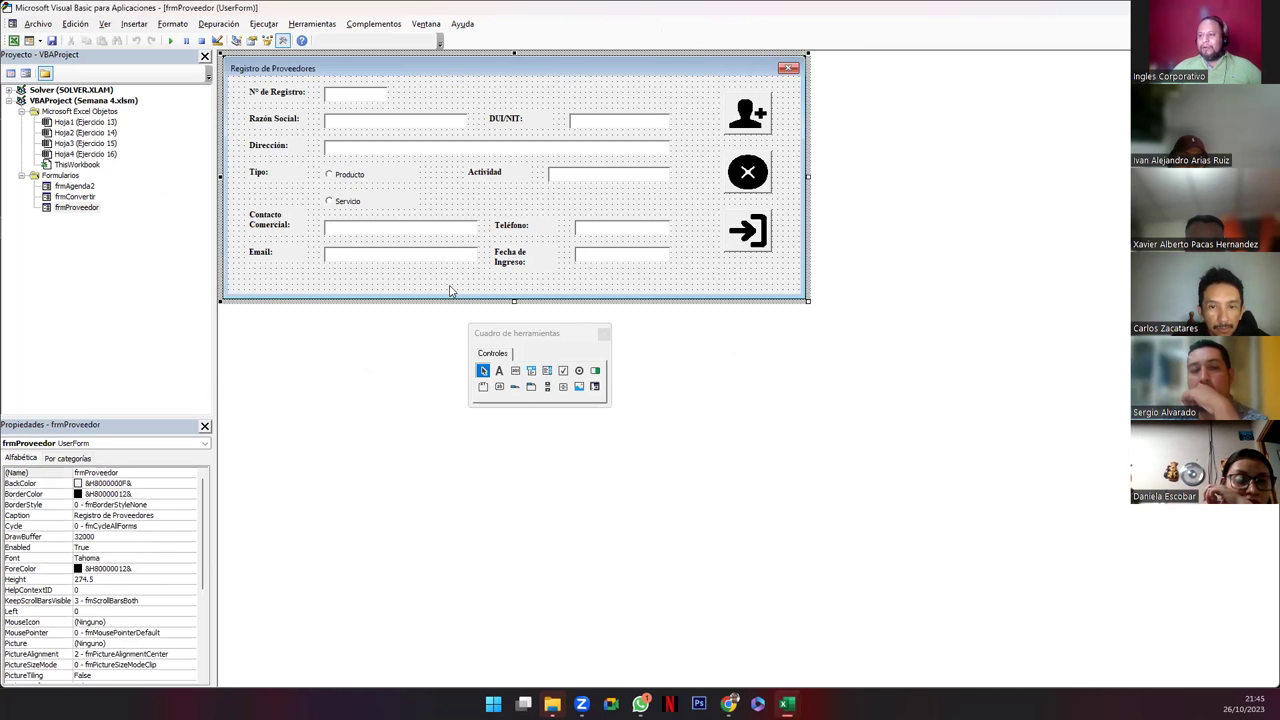
left_click(495, 344)
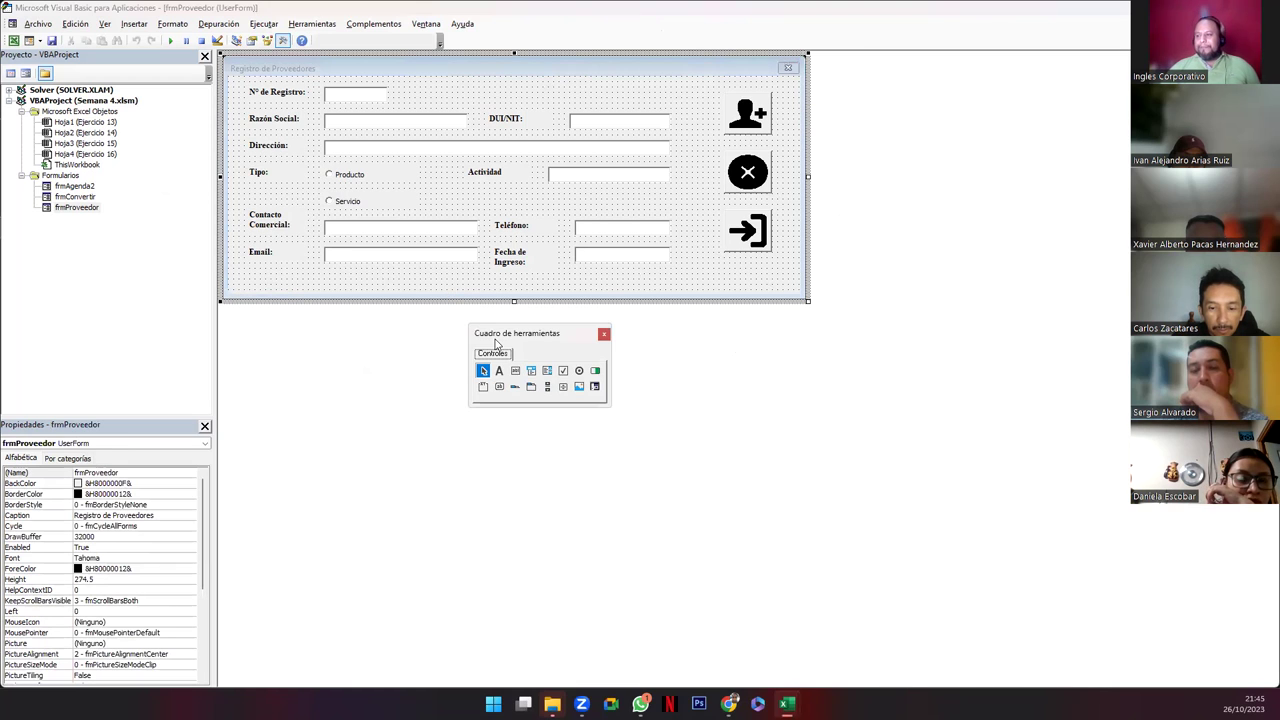
- Open the code behind the form's cancel (X) button and highlight its btnCancelar_Click procedure, including the Unload Me line
double_click(748, 186)
left_click_drag(232, 80, 232, 108)
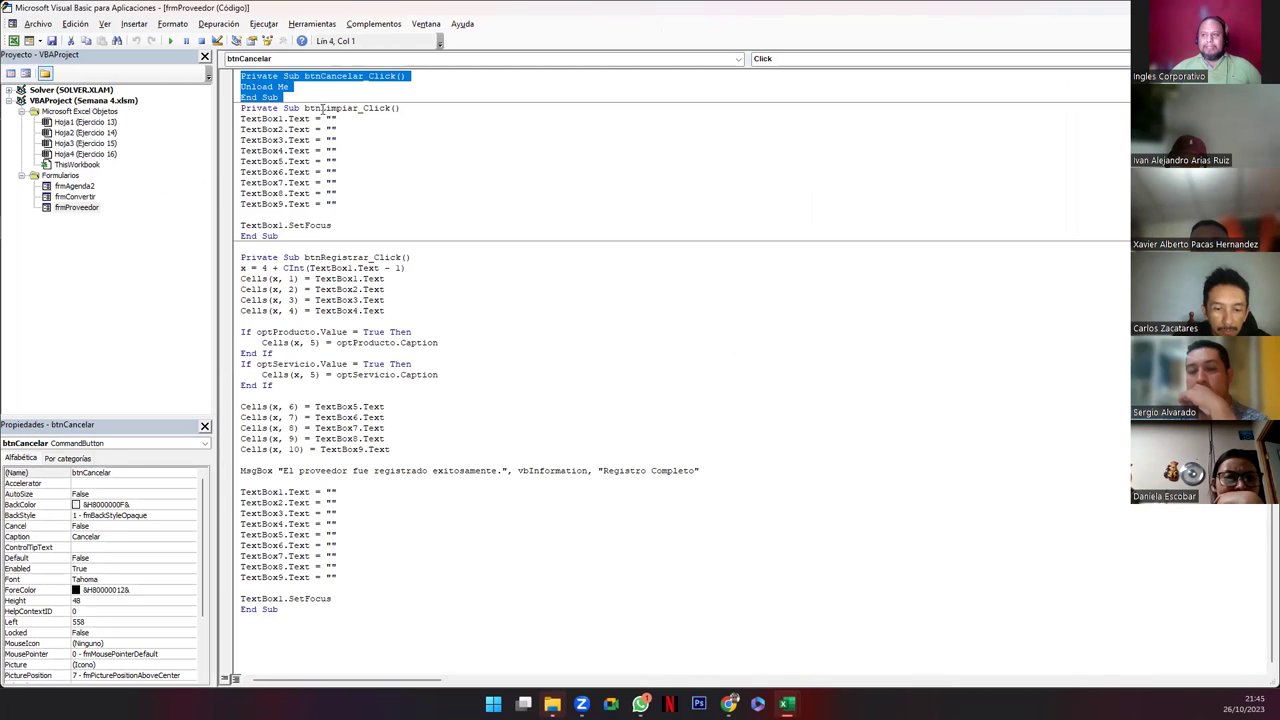
left_click(303, 88)
left_click(232, 88)
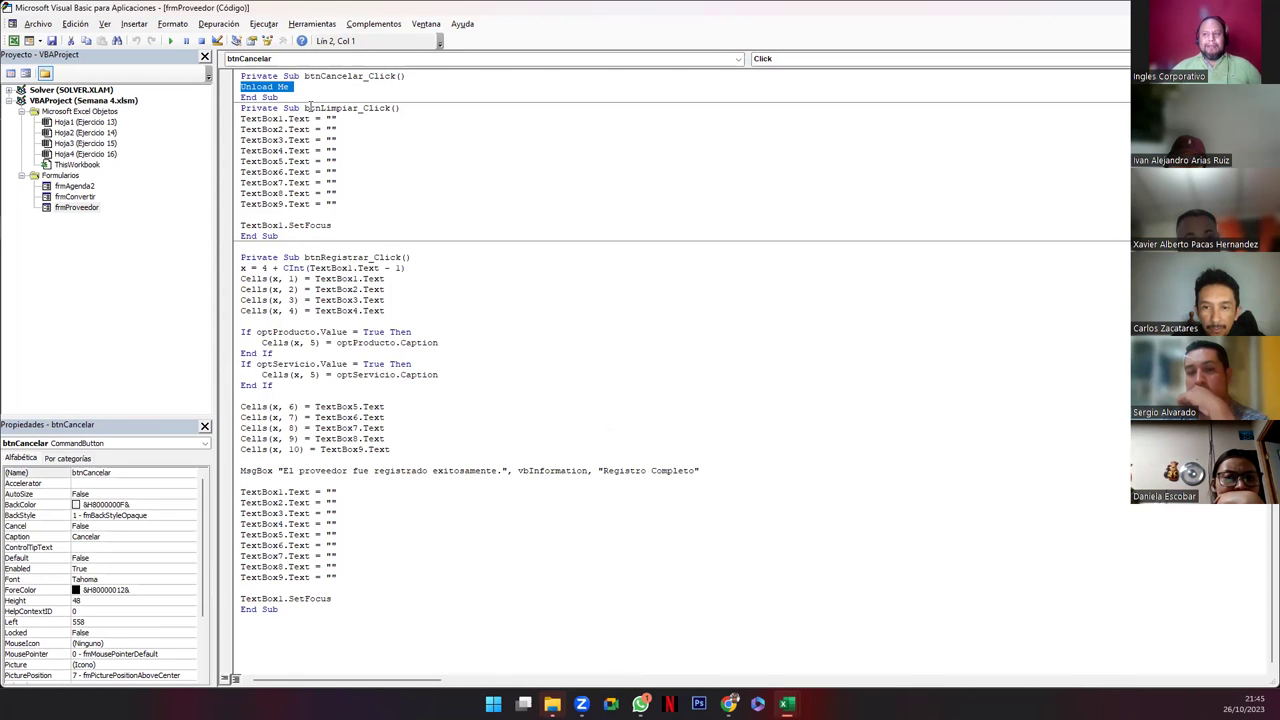
left_click_drag(280, 97, 236, 77)
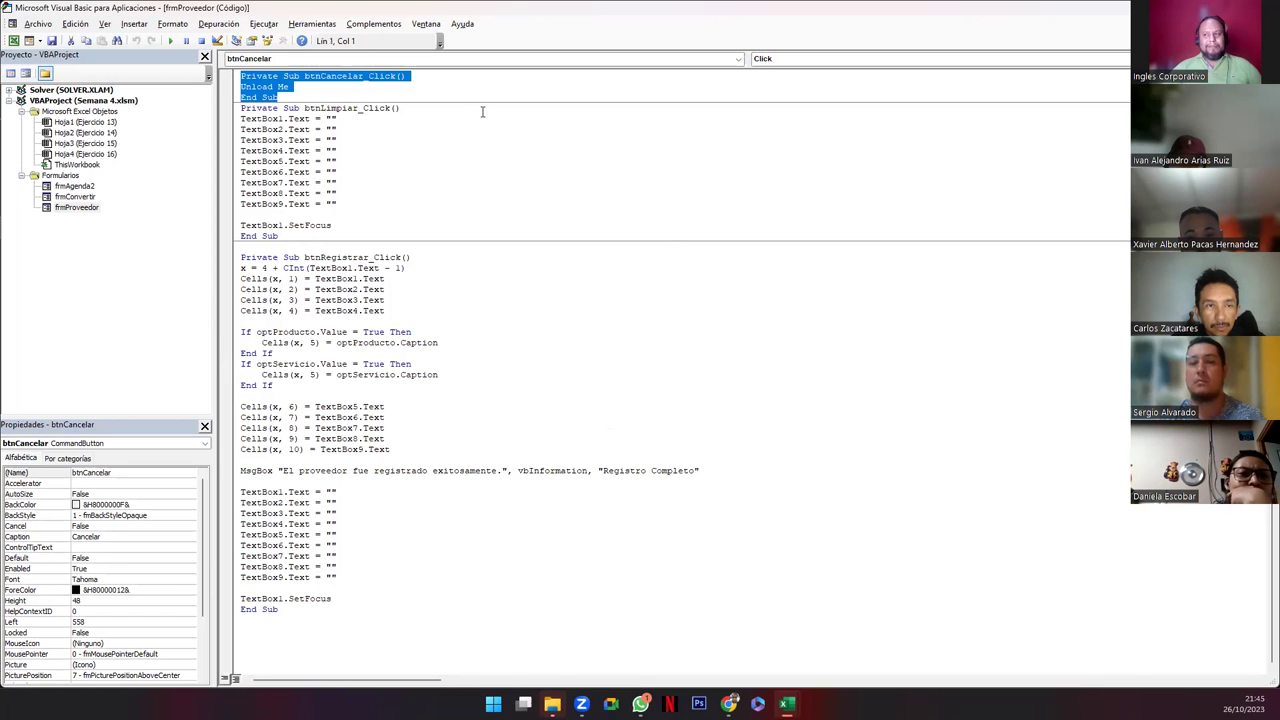
left_click(357, 87)
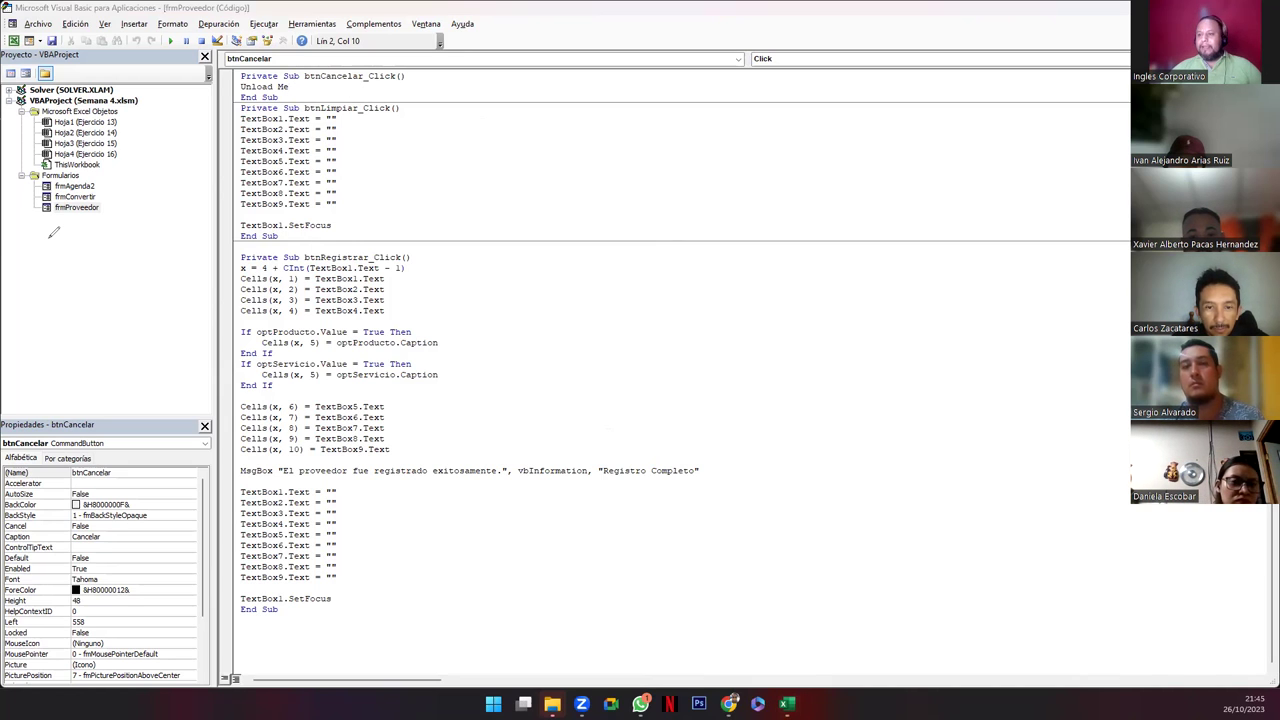
- Annotate the Unload Me line with an arrow pointing at it and the text "Cerrar el Formulario, y es para el Boton Cancelar (X)"
left_click_drag(616, 83, 320, 92)
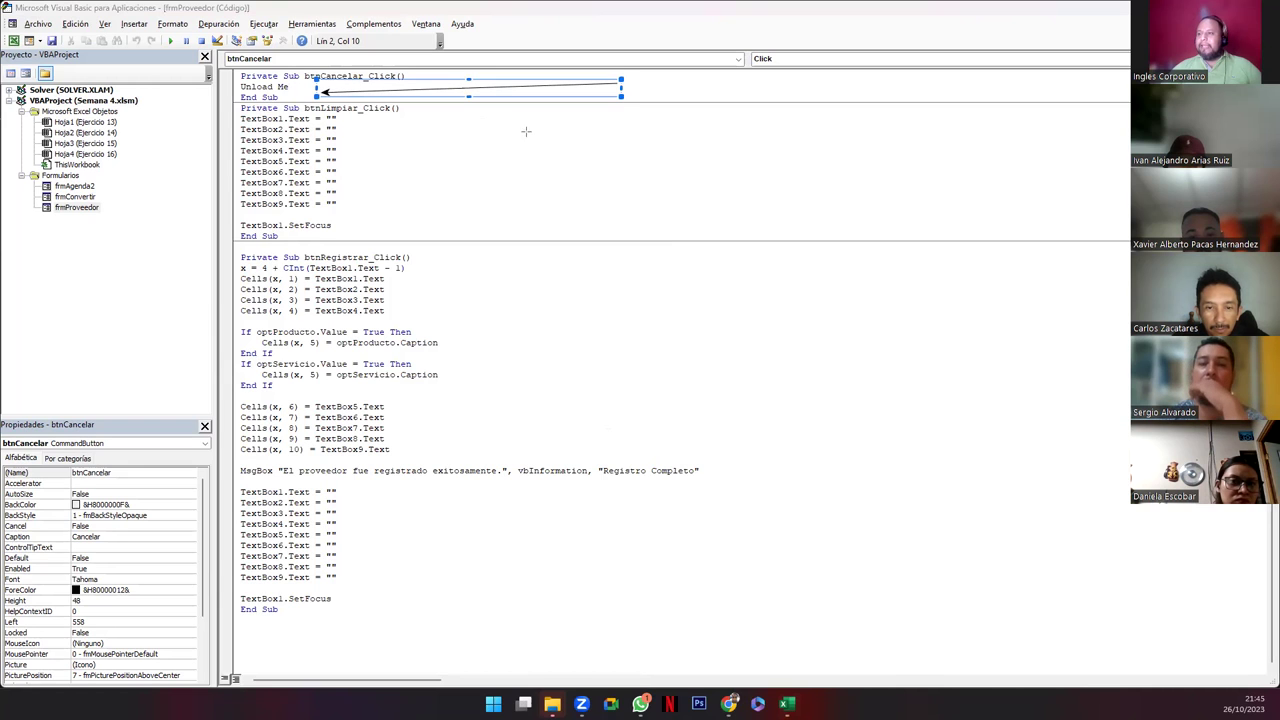
left_click(70, 311)
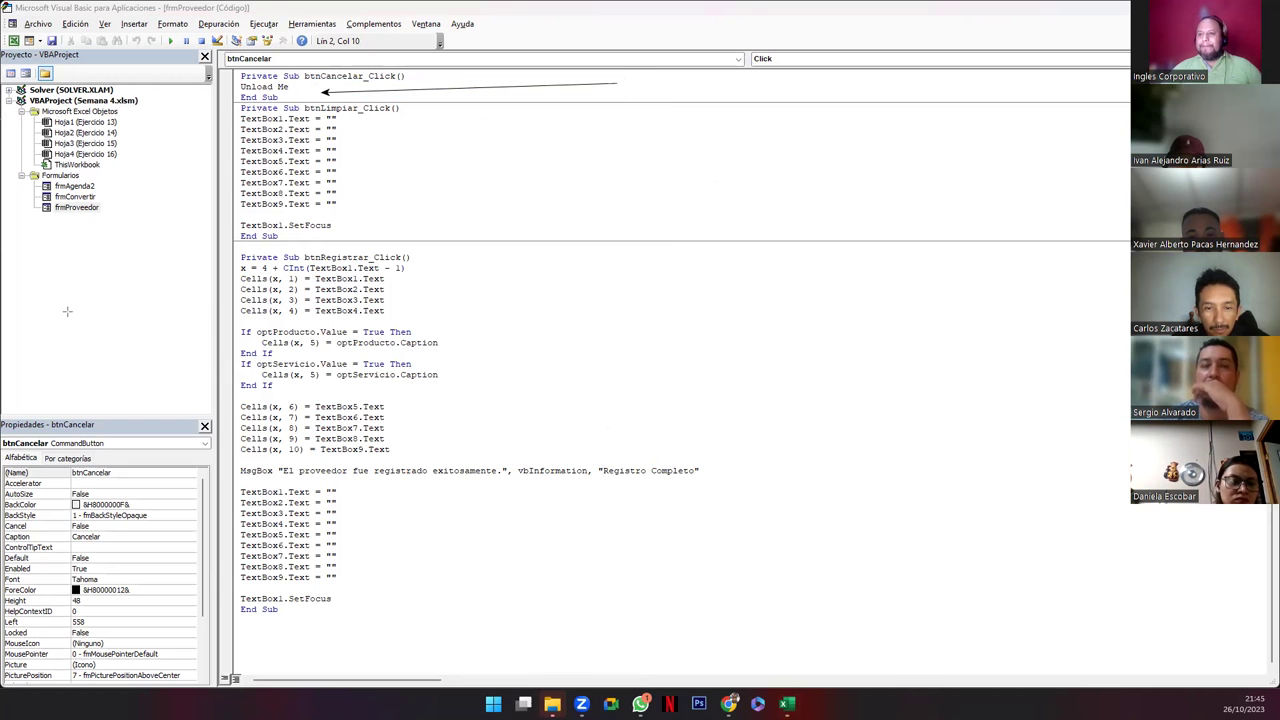
left_click(634, 86)
type("Cerrar el Formulario, y es para e")
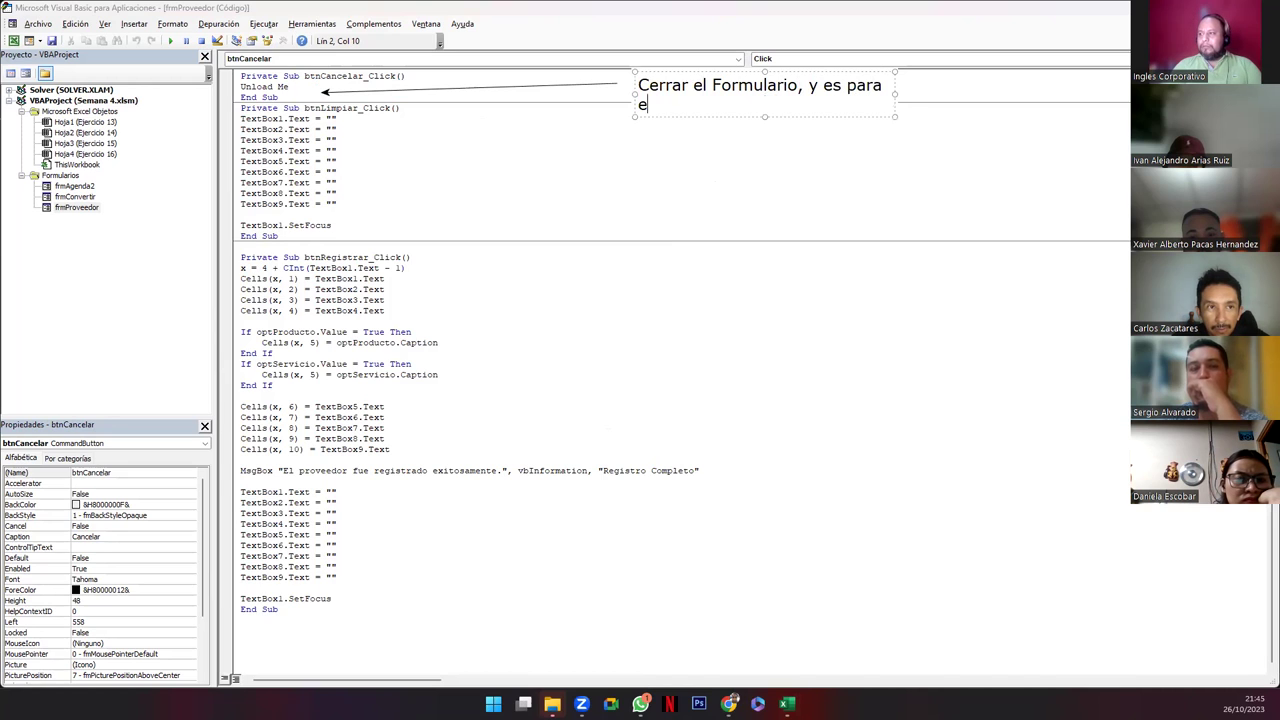
type("l Boton Ca")
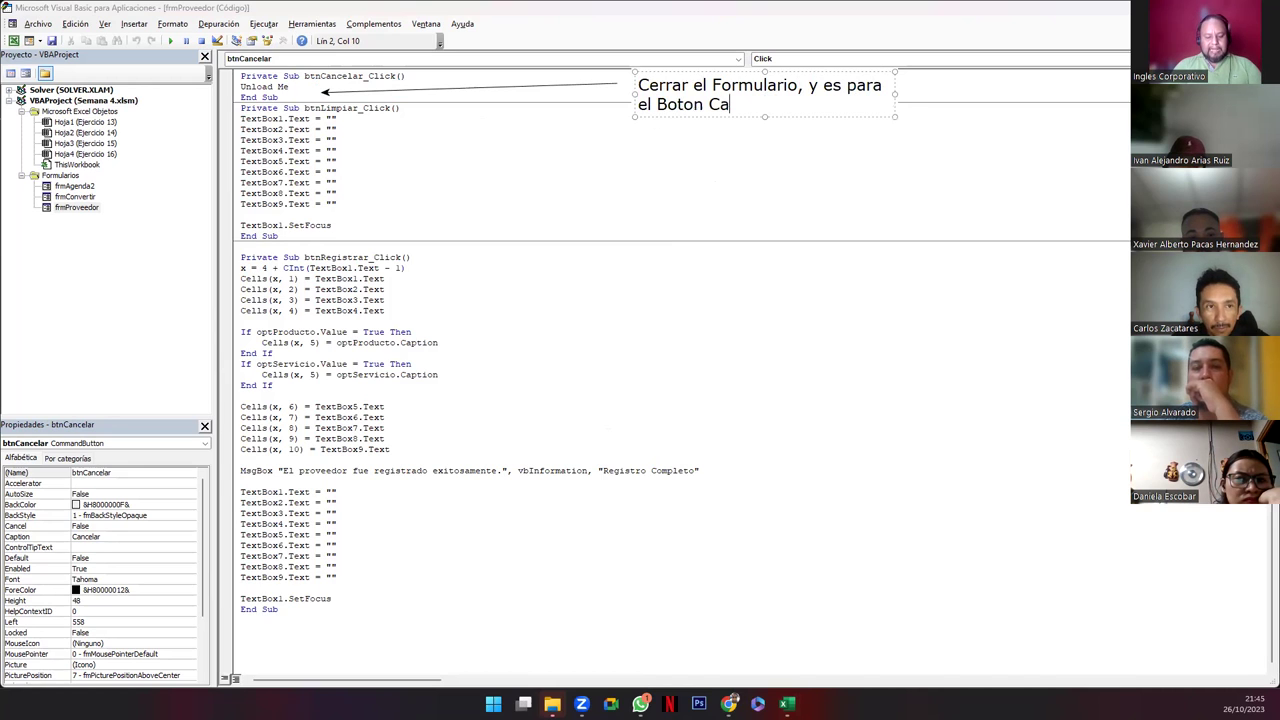
type("ncelar (X)")
left_click(620, 175)
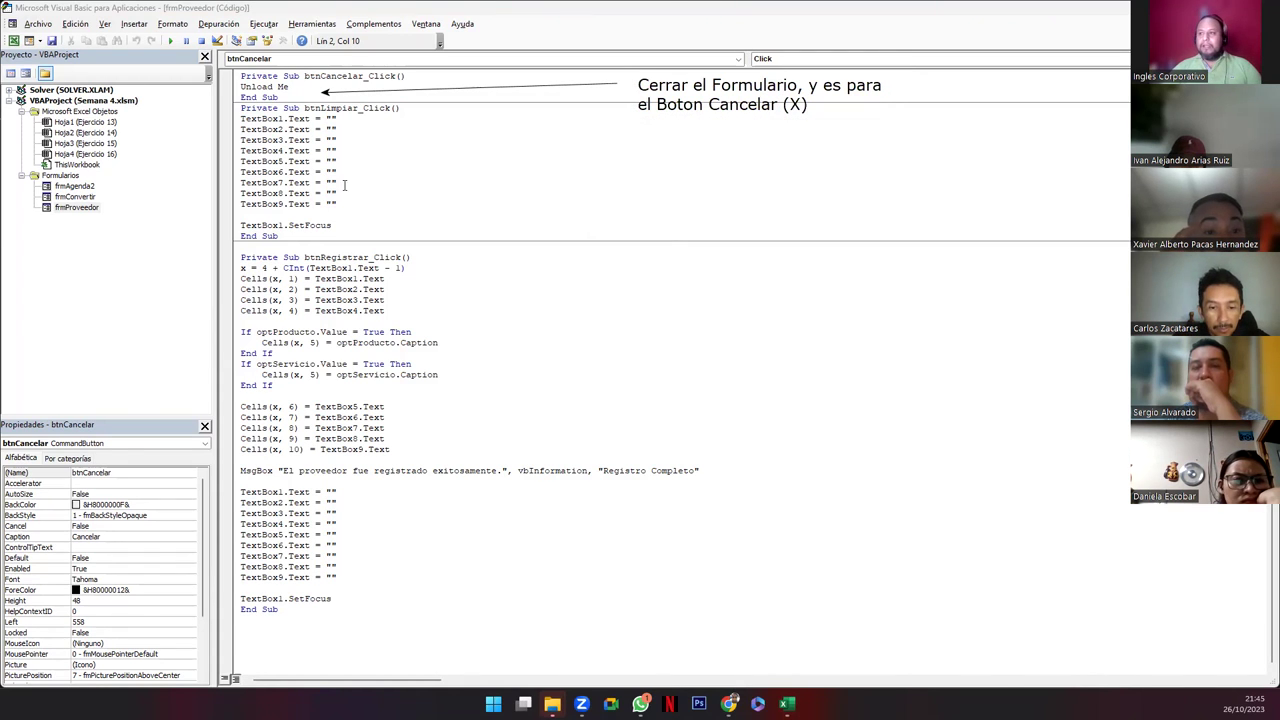